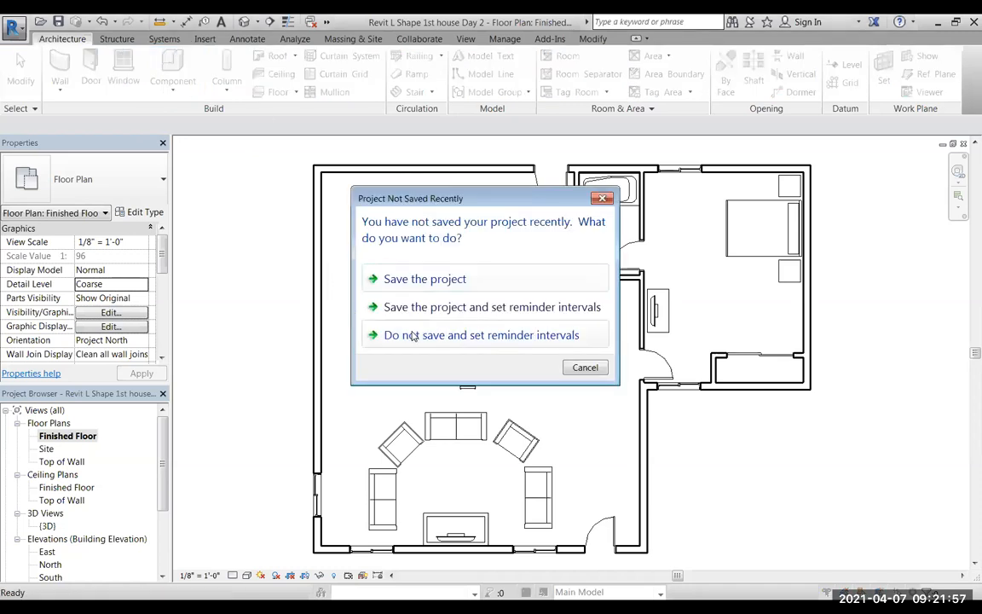
Dismiss the save reminder without saving the project and close the reminder interval options.
click(413, 336)
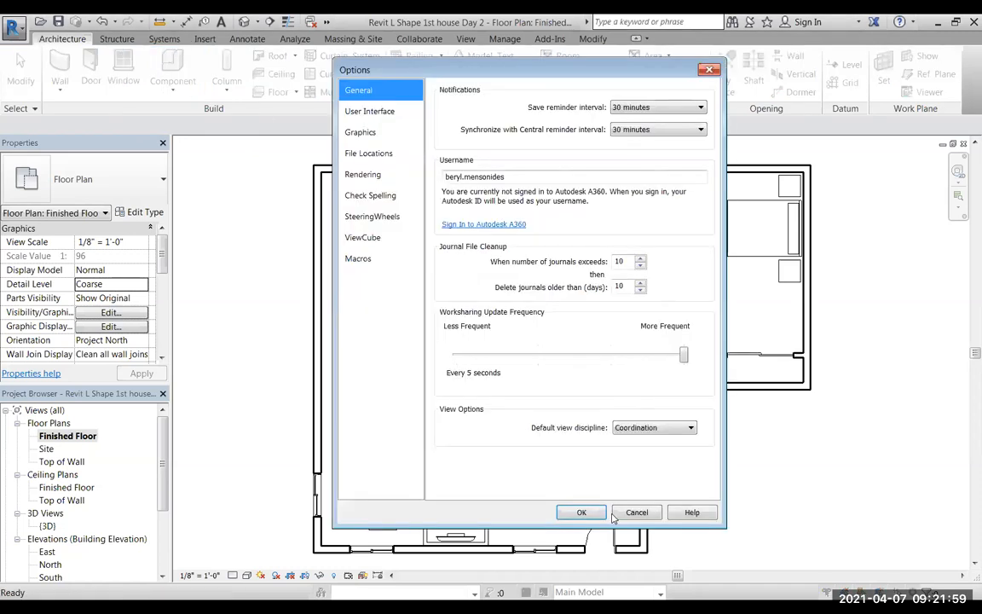
key(Return)
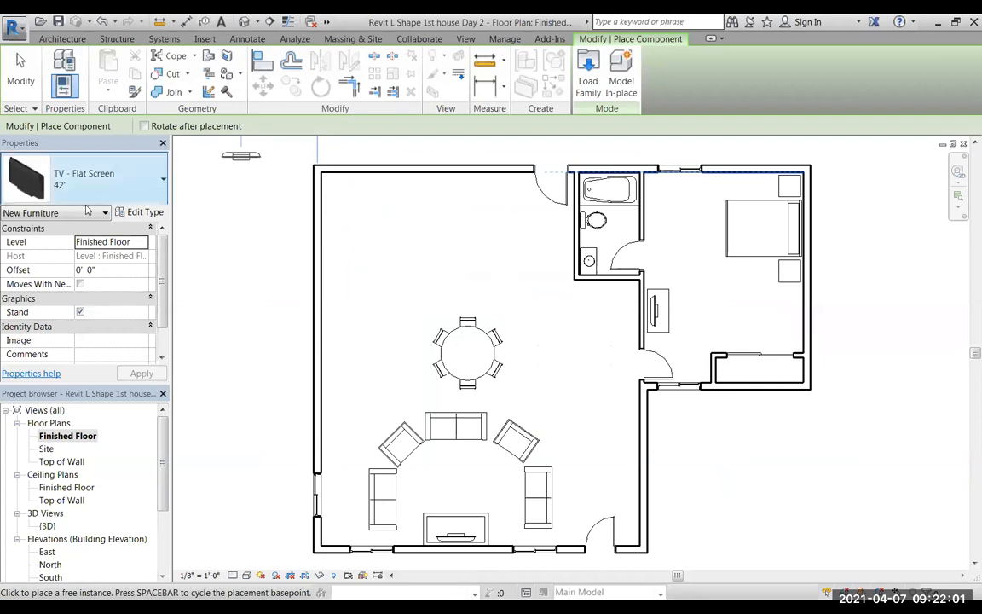
Look through the component types already loaded in the project for kitchen cabinets.
click(125, 185)
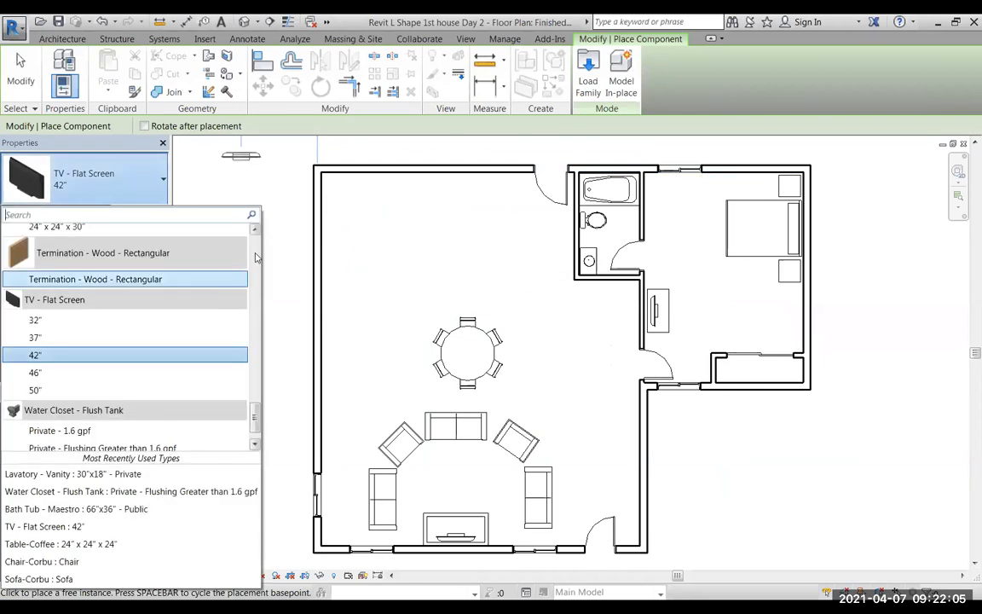
drag(253, 426, 237, 362)
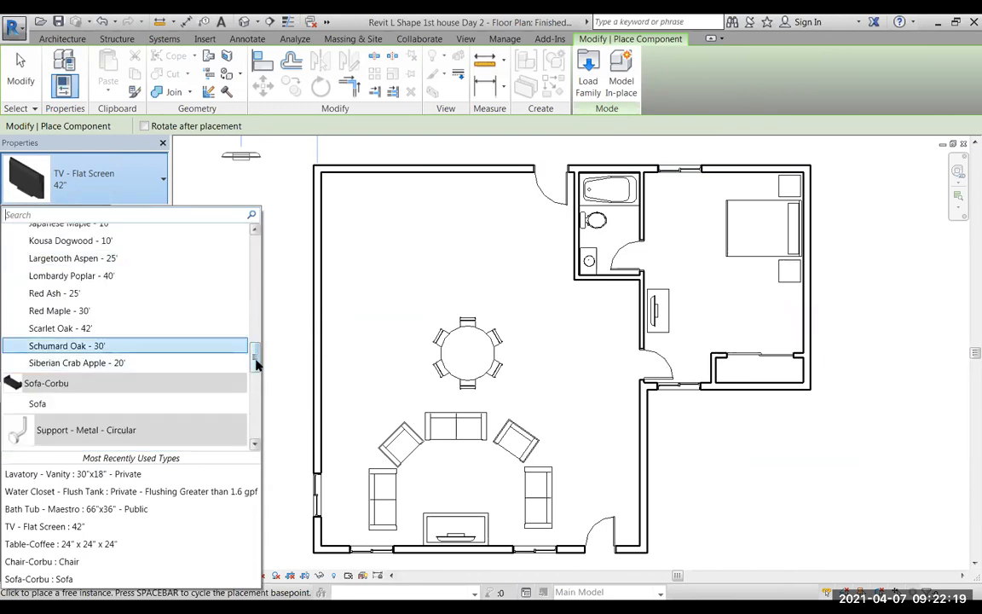
drag(257, 365, 256, 253)
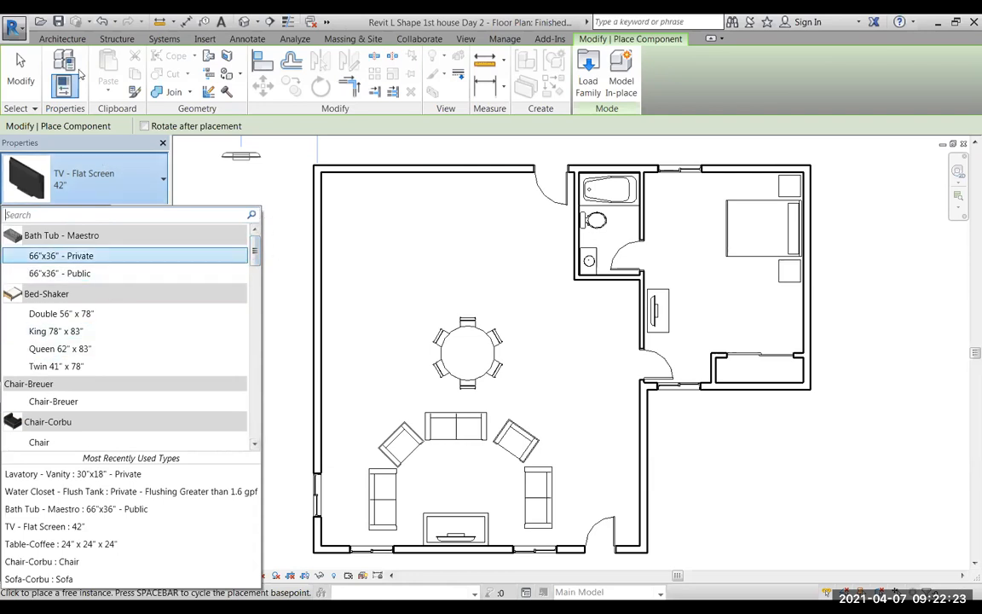
Start loading a family and open the Base Cabinets folder under Casework in the US Imperial library.
click(588, 76)
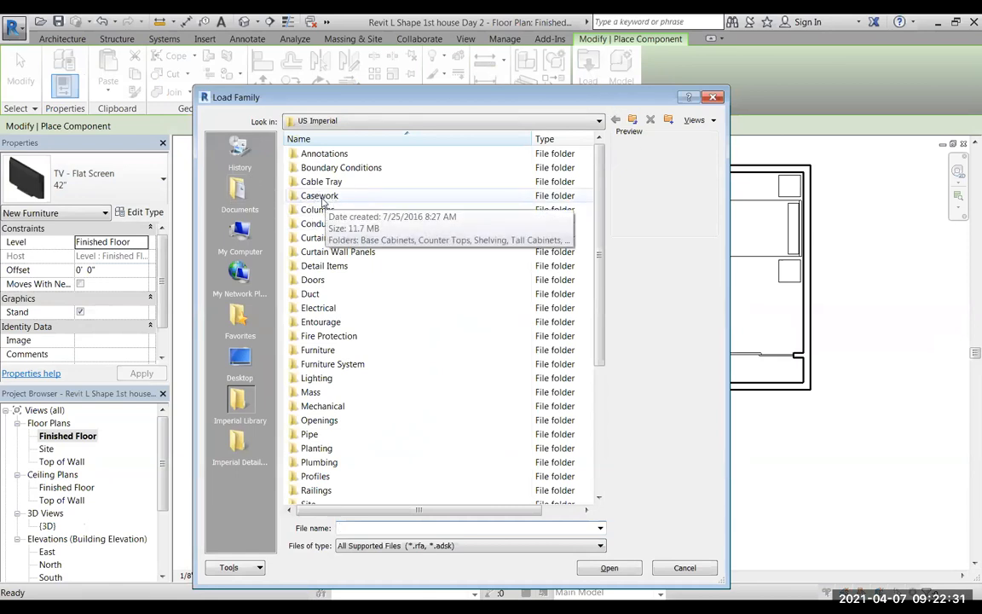
double_click(296, 196)
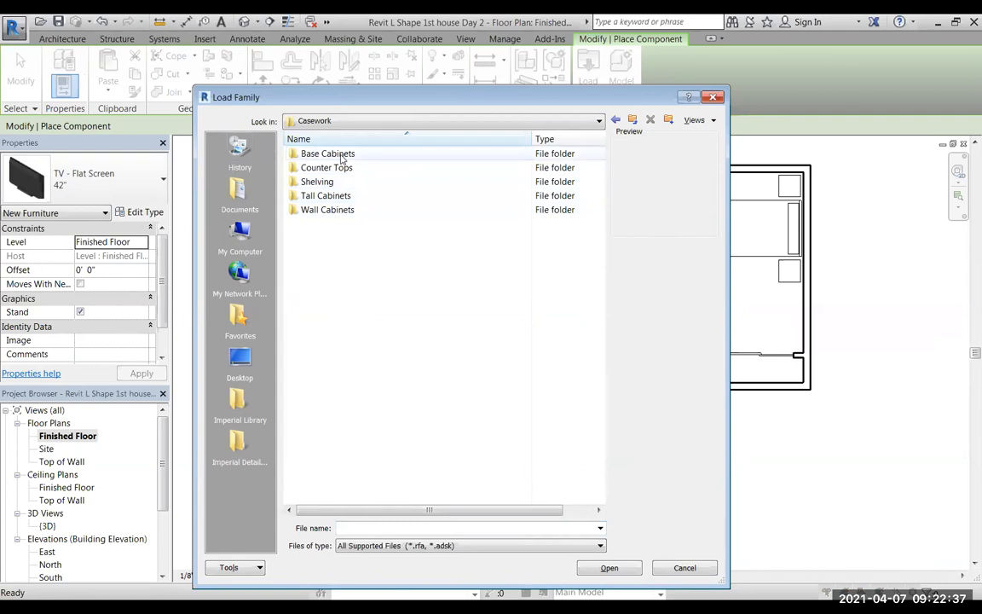
double_click(304, 155)
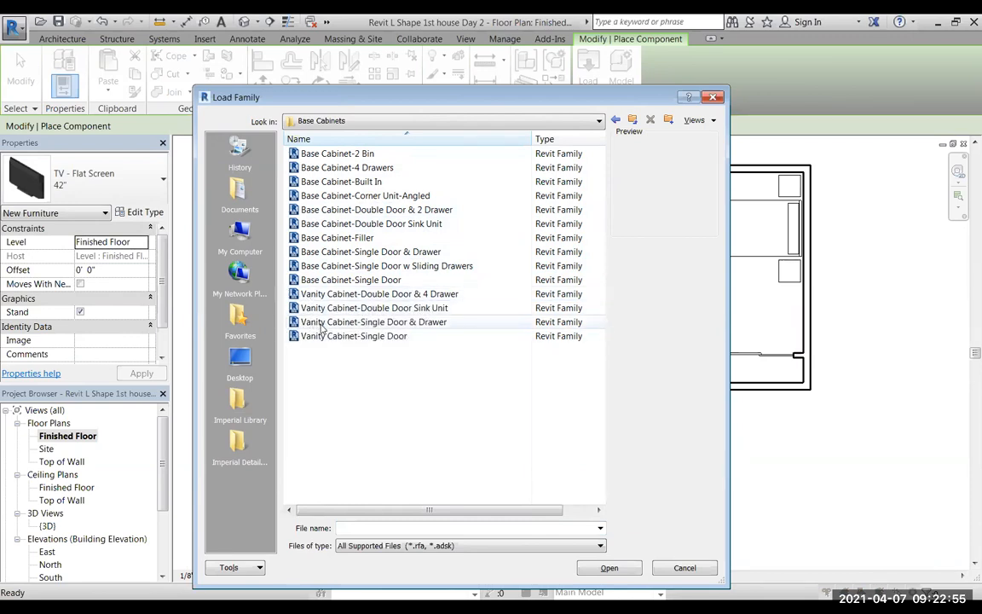
Preview the base cabinet families one by one, from Base Cabinet-2 Bin through Base Cabinet-Single Door.
click(337, 155)
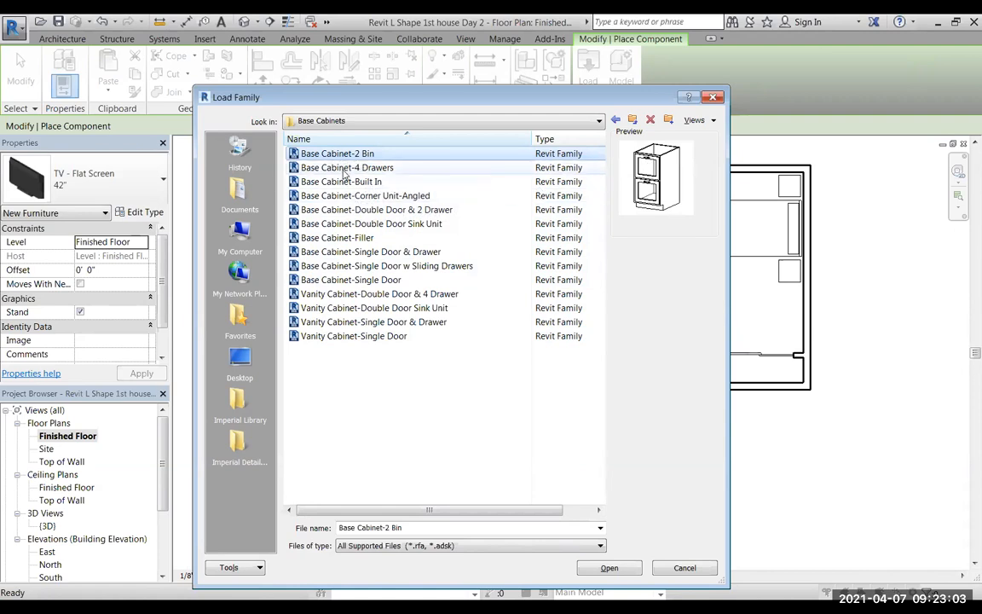
click(344, 169)
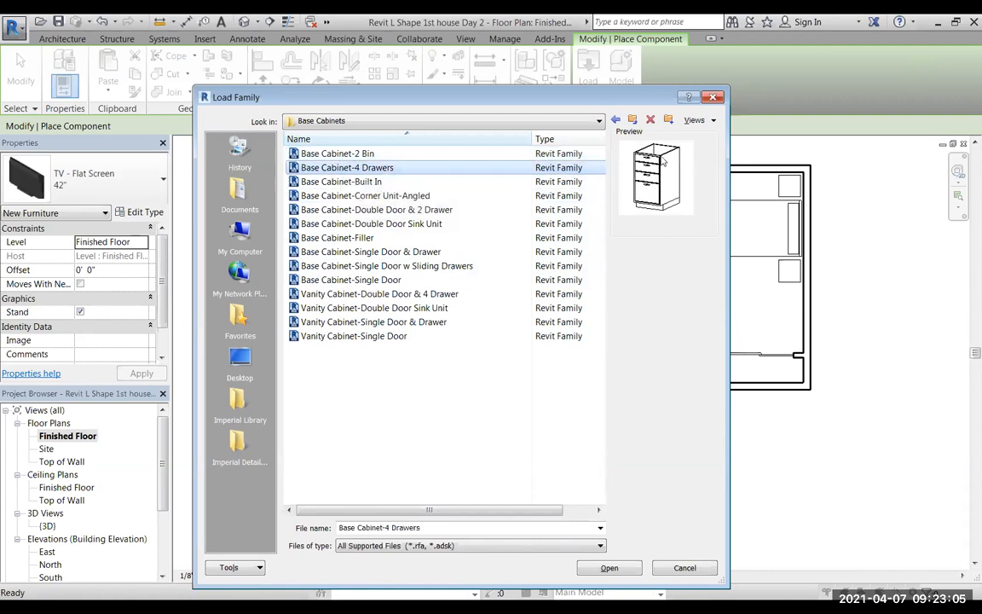
click(345, 185)
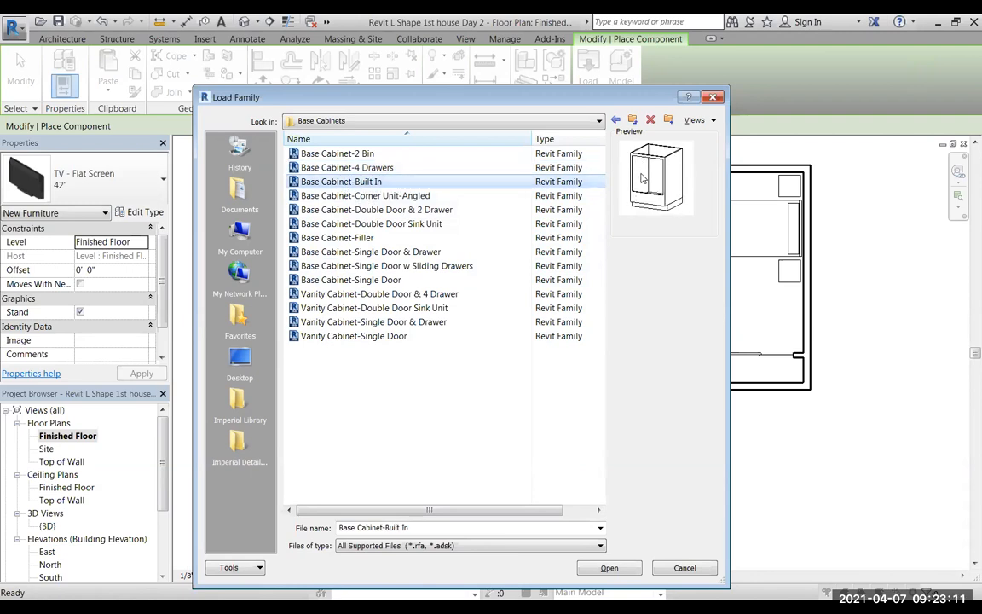
click(364, 196)
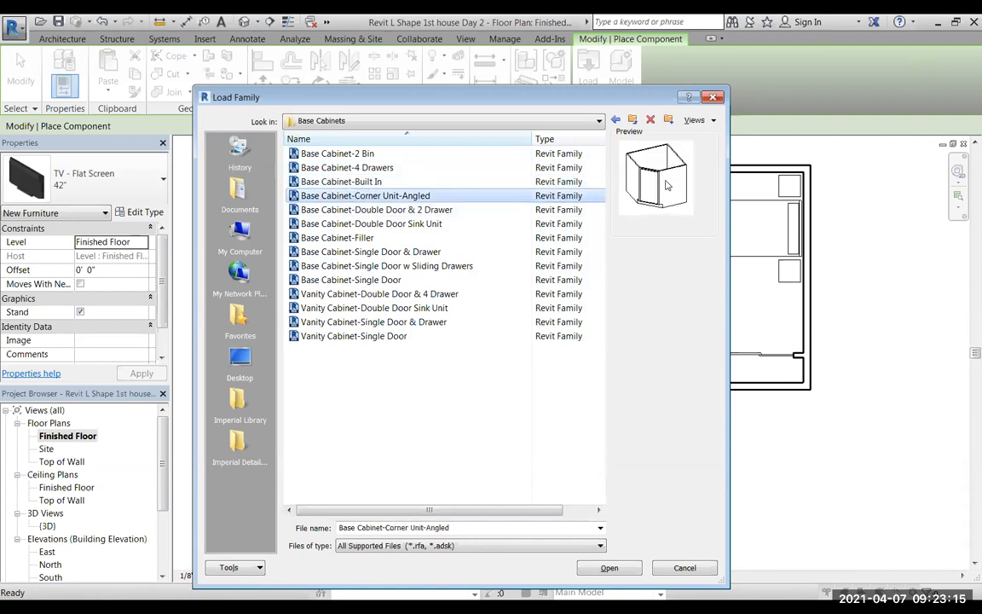
click(353, 211)
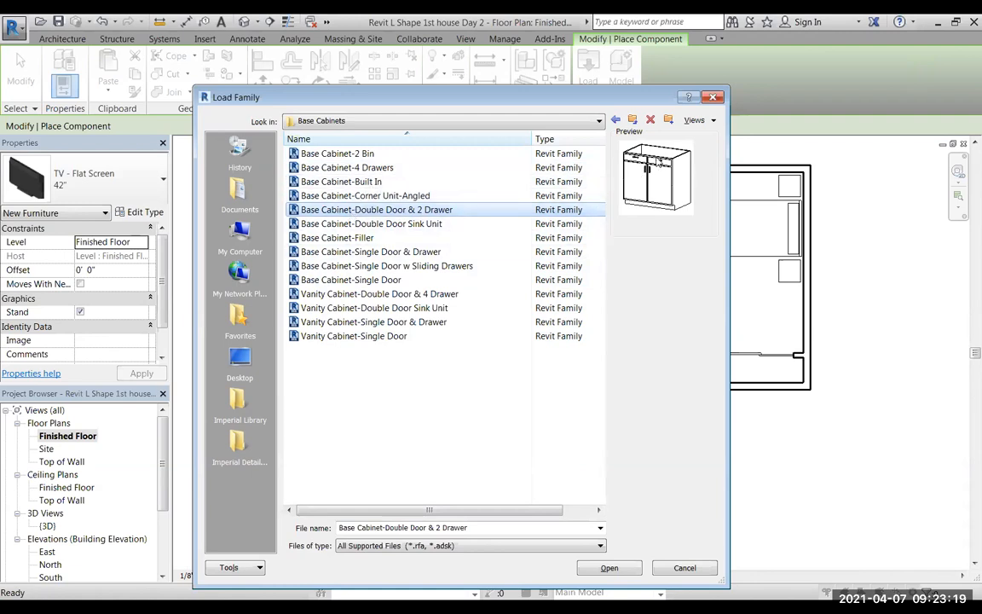
click(389, 225)
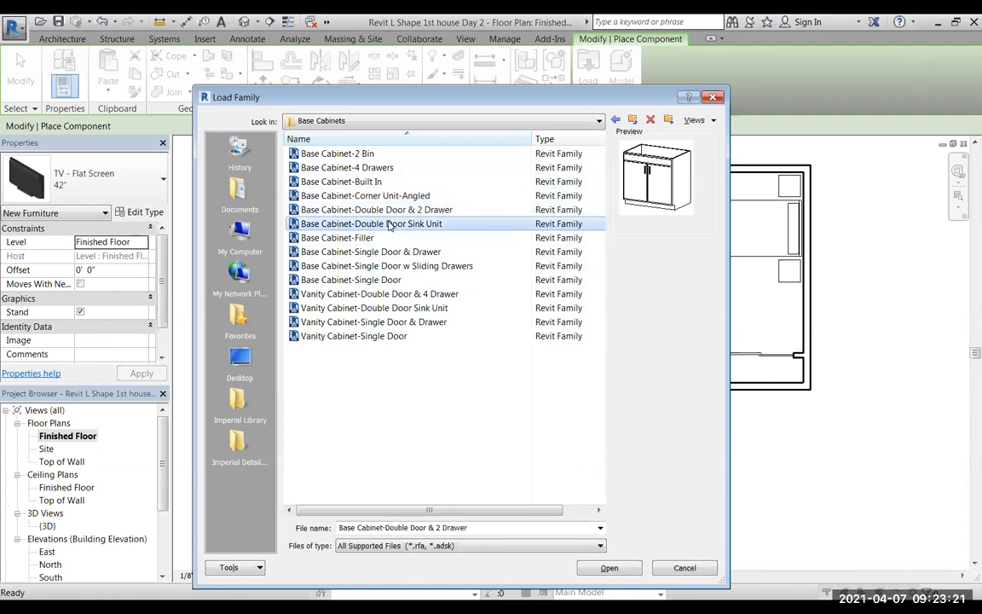
click(340, 240)
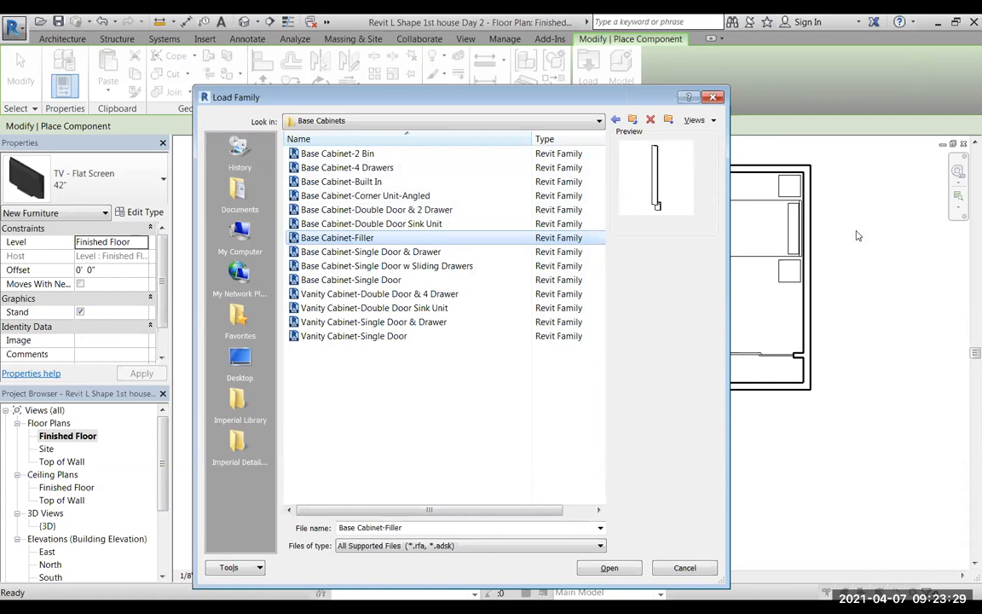
drag(629, 96, 856, 235)
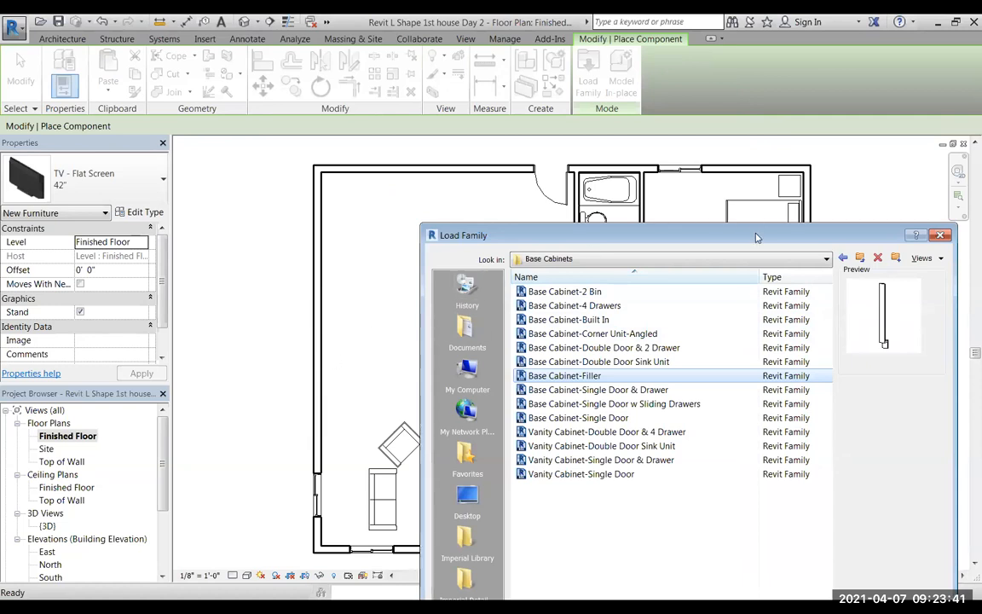
drag(755, 236, 751, 234)
drag(610, 147, 604, 143)
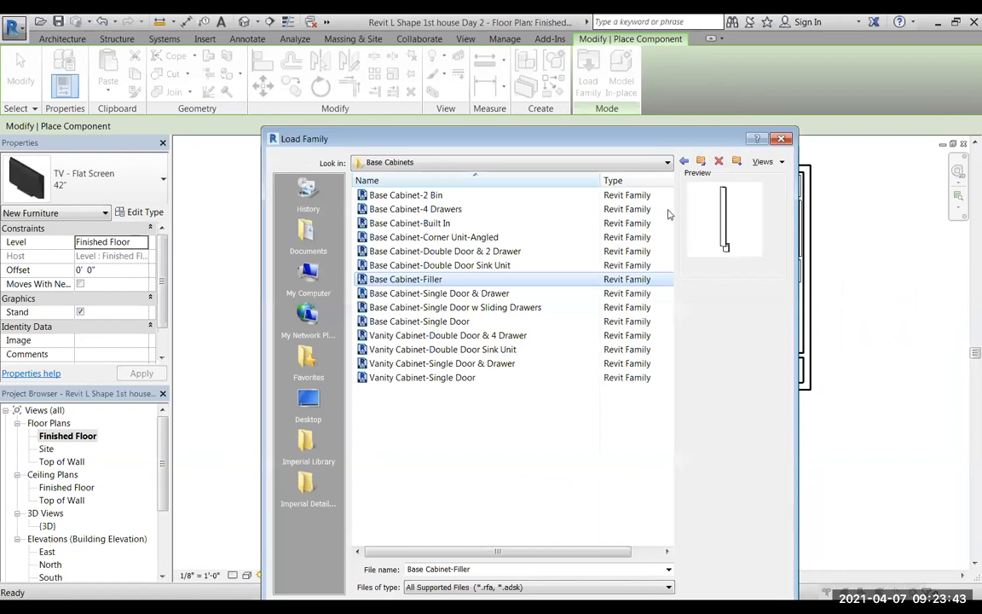
click(417, 294)
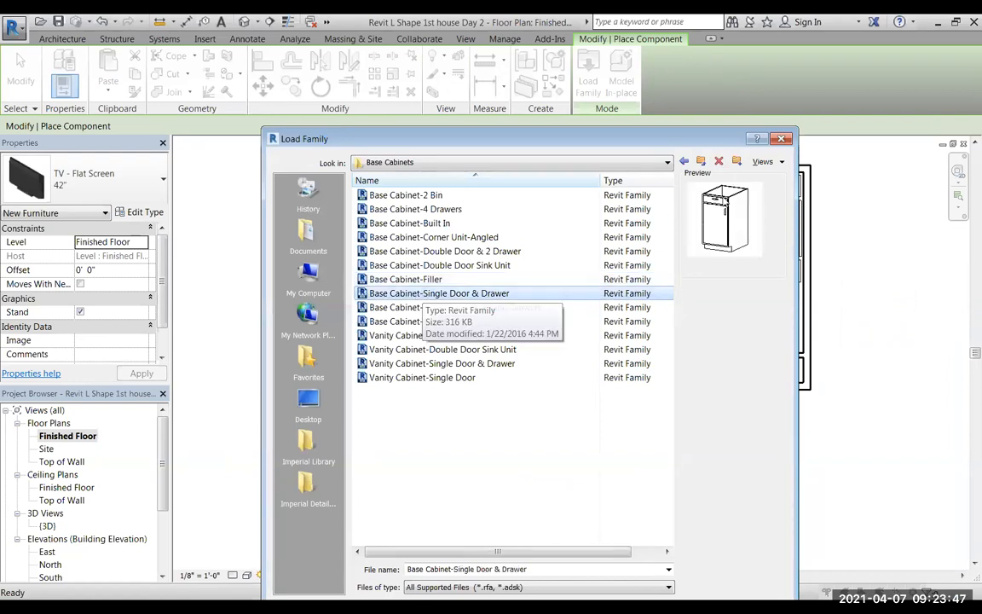
click(397, 309)
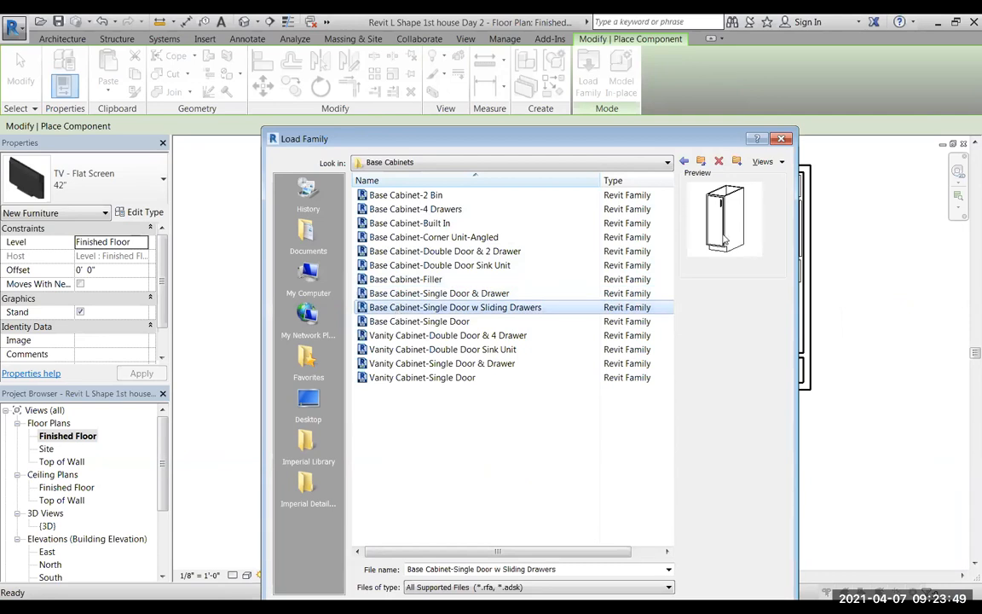
click(406, 324)
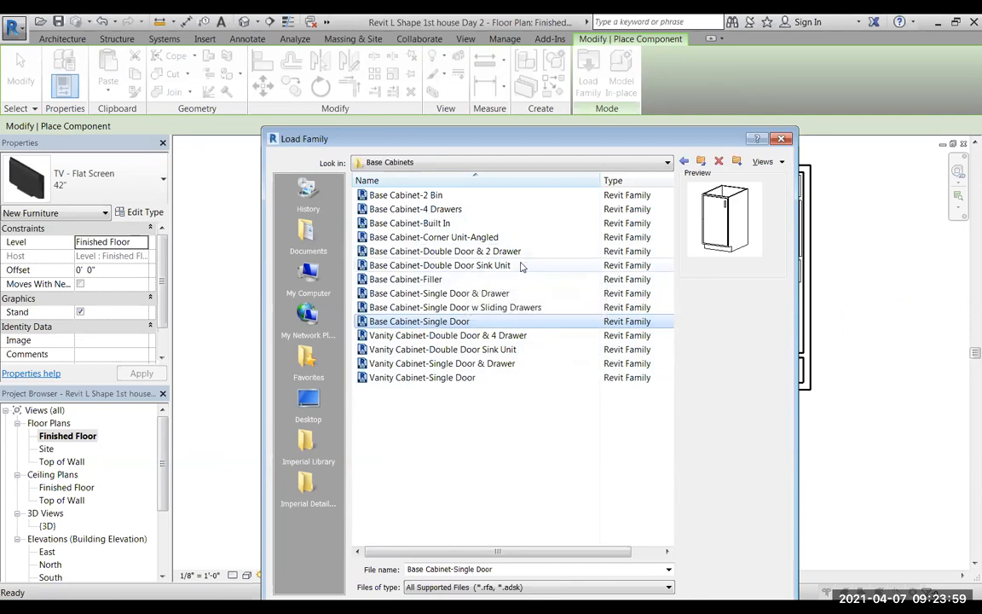
Load the Base Cabinet families 4 Drawers, Corner Unit-Angled, Double Door & 2 Drawer, and Single Door & Drawer together.
click(435, 210)
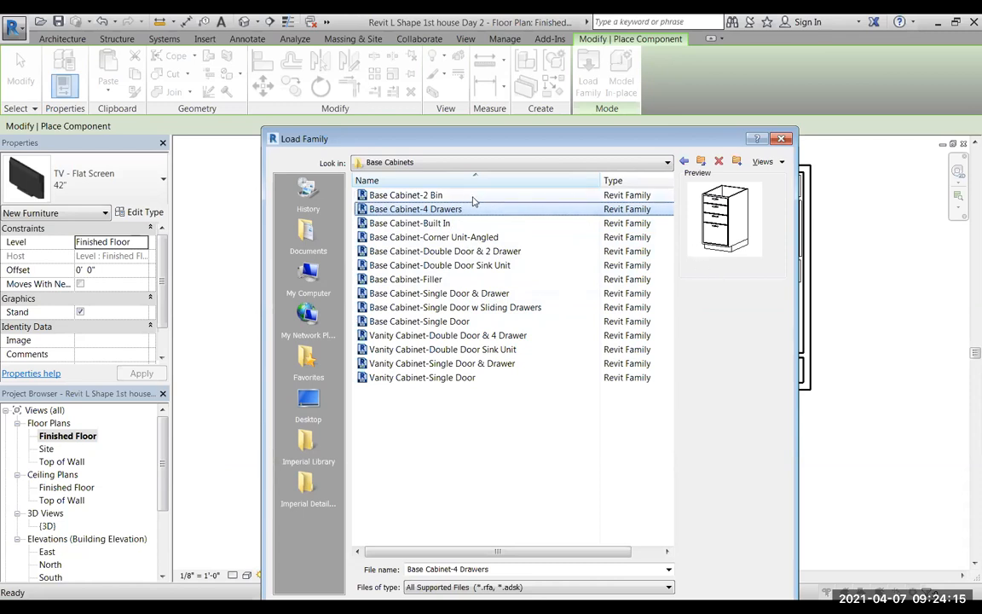
ctrl+click(447, 238)
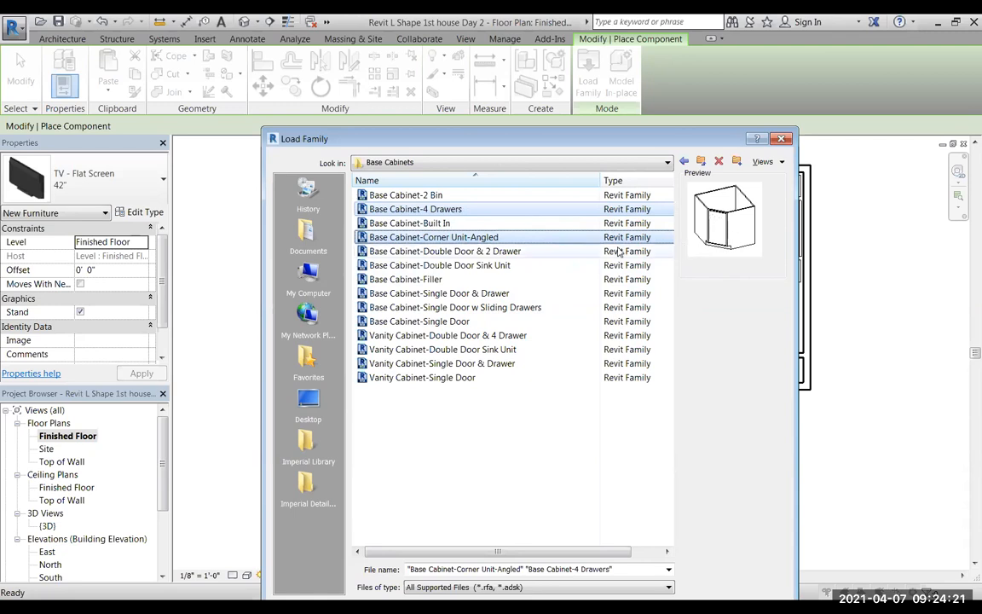
ctrl+click(476, 252)
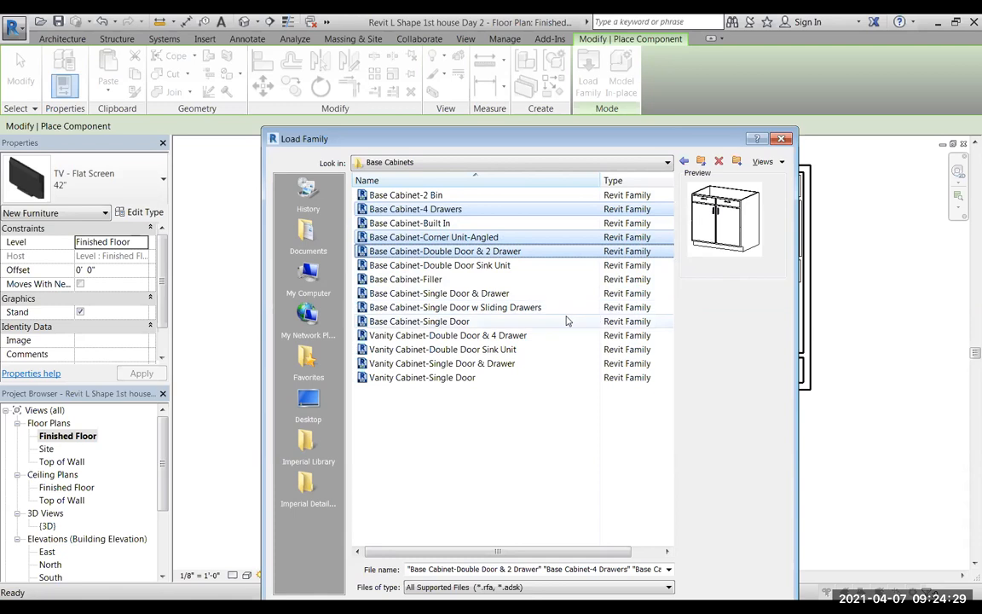
ctrl+click(427, 307)
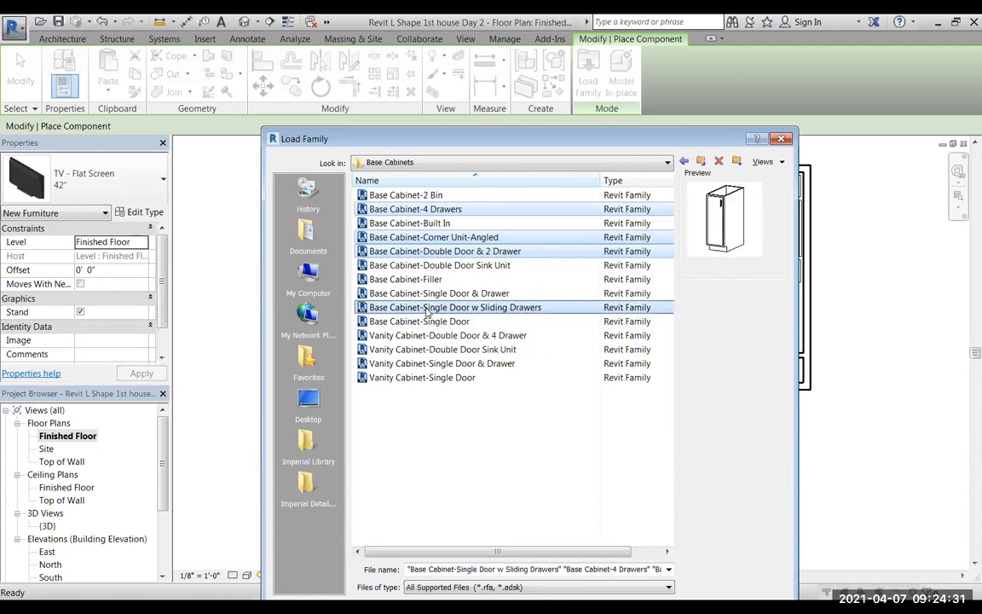
ctrl+click(428, 308)
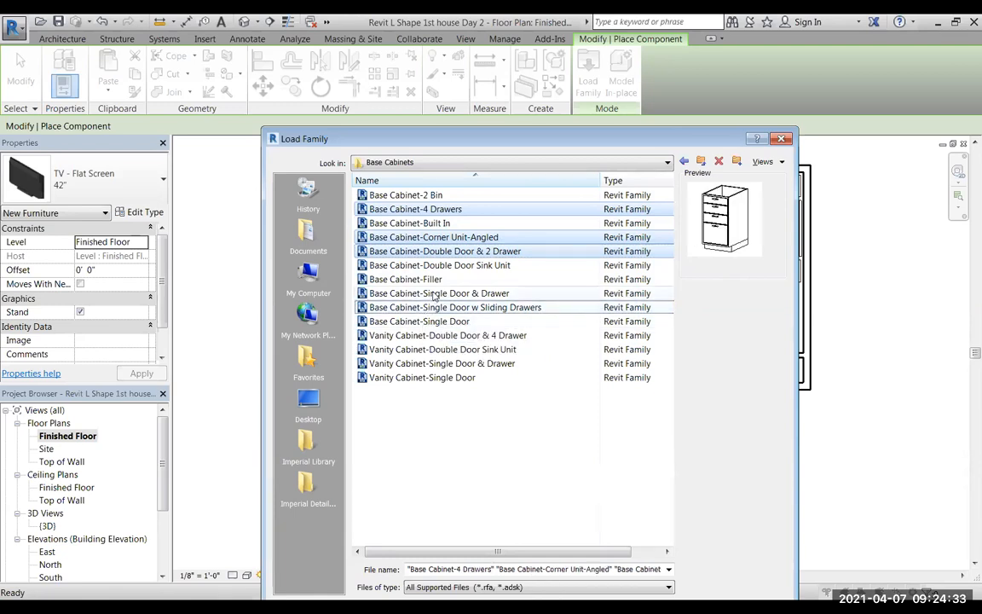
ctrl+click(435, 294)
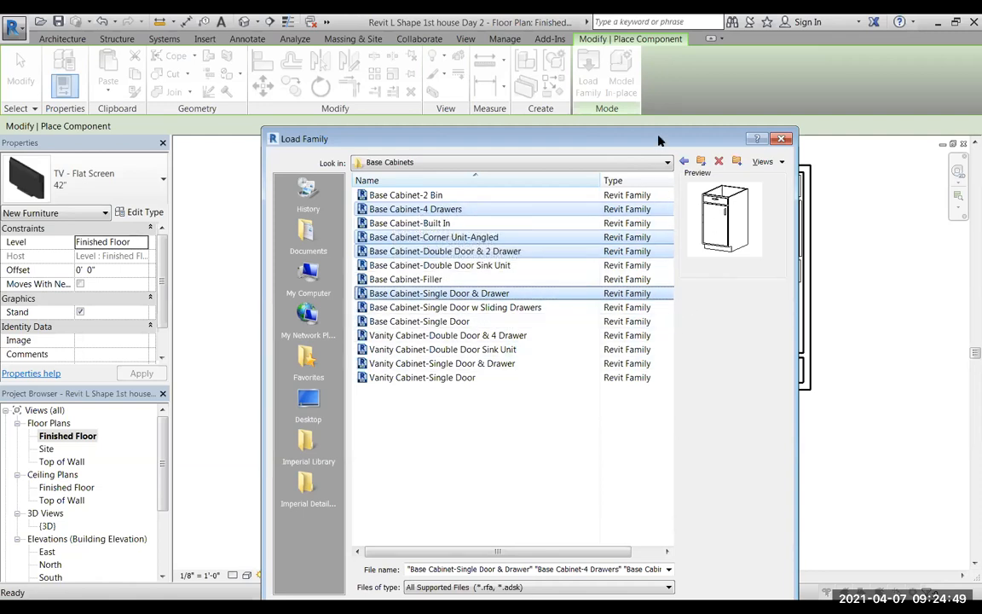
drag(649, 139, 638, 81)
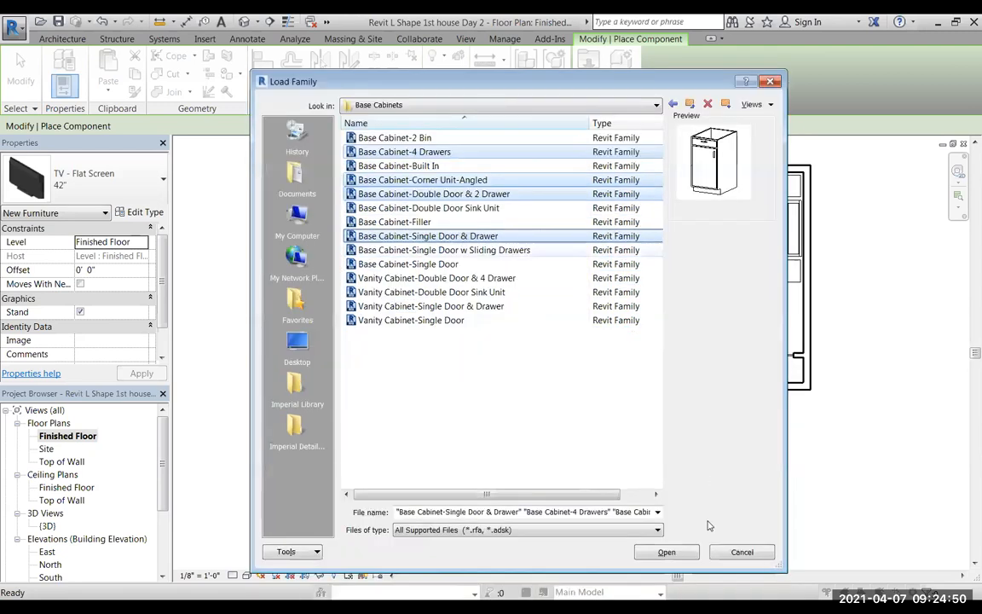
click(667, 553)
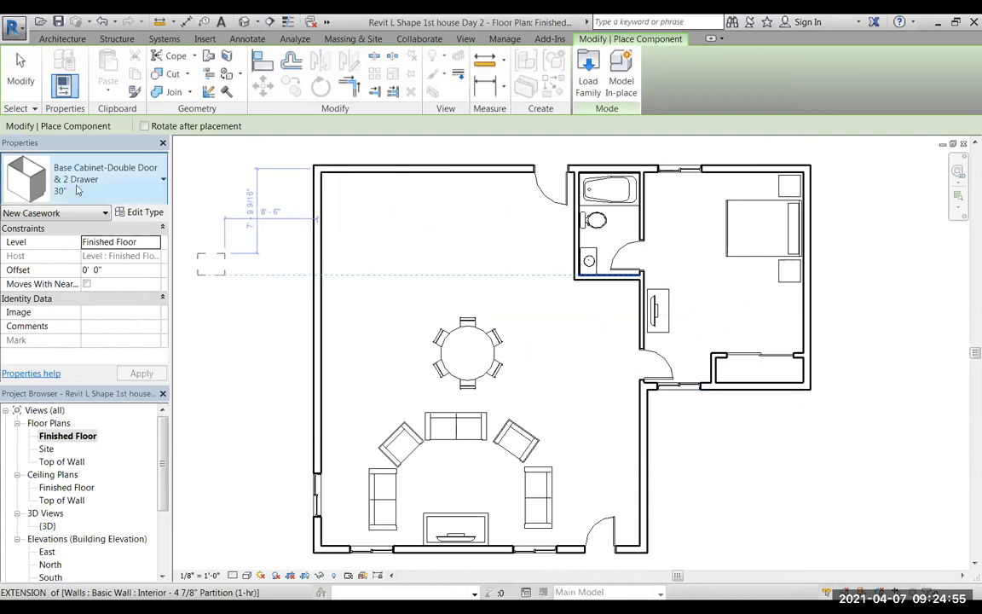
Review the loaded base cabinet sizes and choose Base Cabinet-Single Door & Drawer 15" as the component type.
click(62, 38)
click(175, 62)
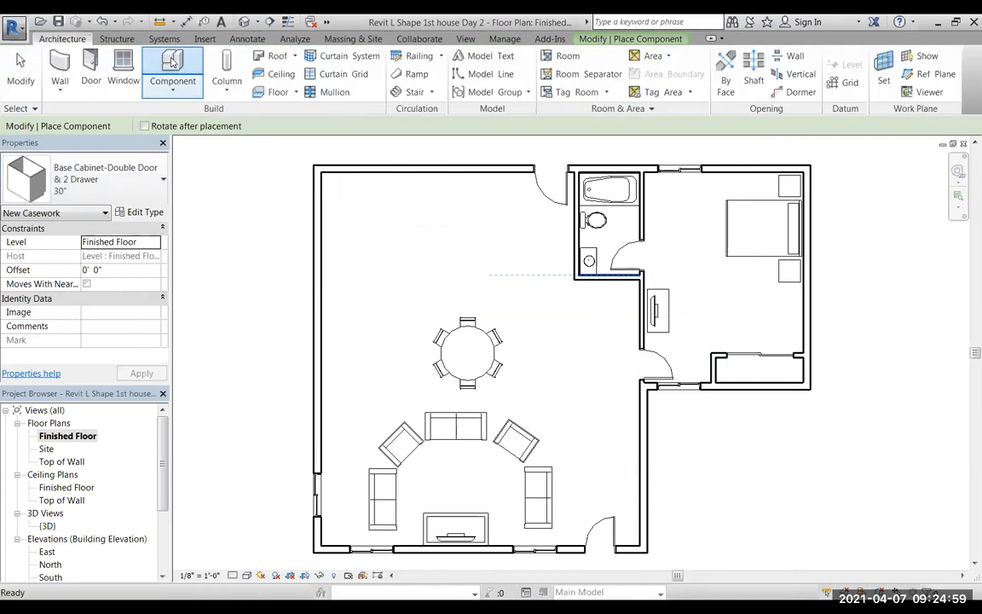
click(160, 179)
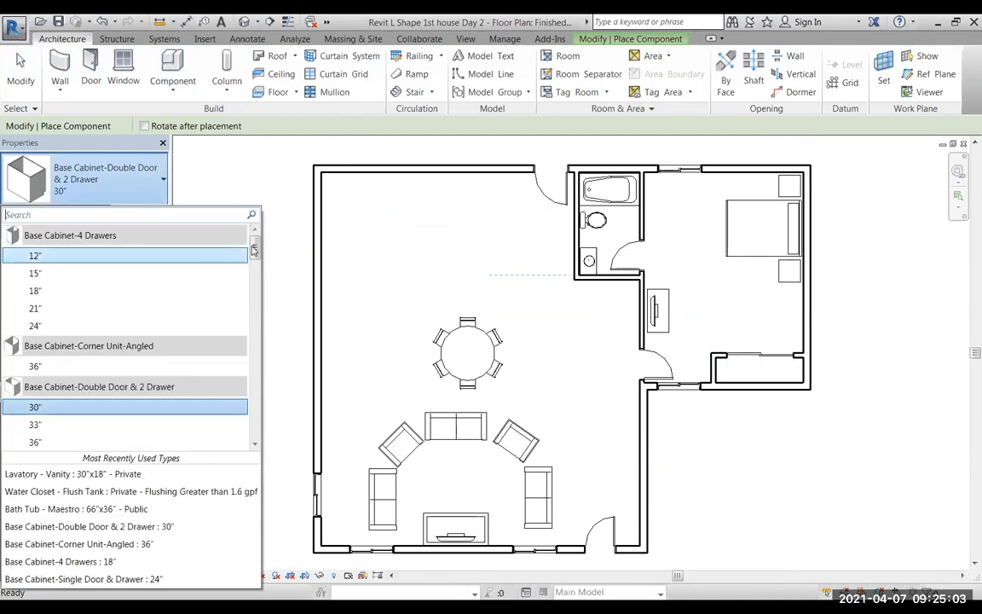
drag(253, 246, 68, 256)
drag(254, 248, 258, 263)
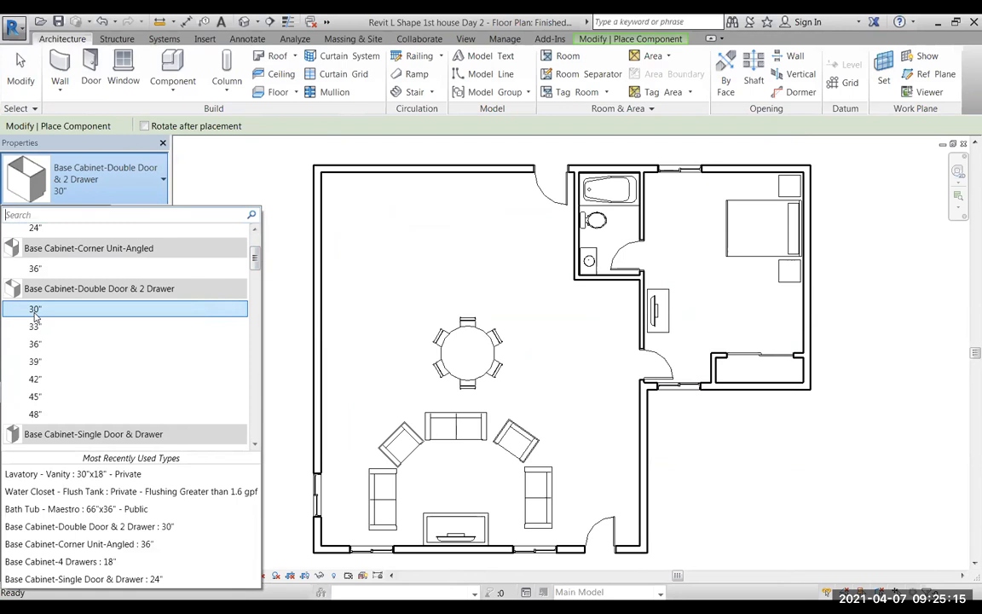
drag(255, 257, 256, 280)
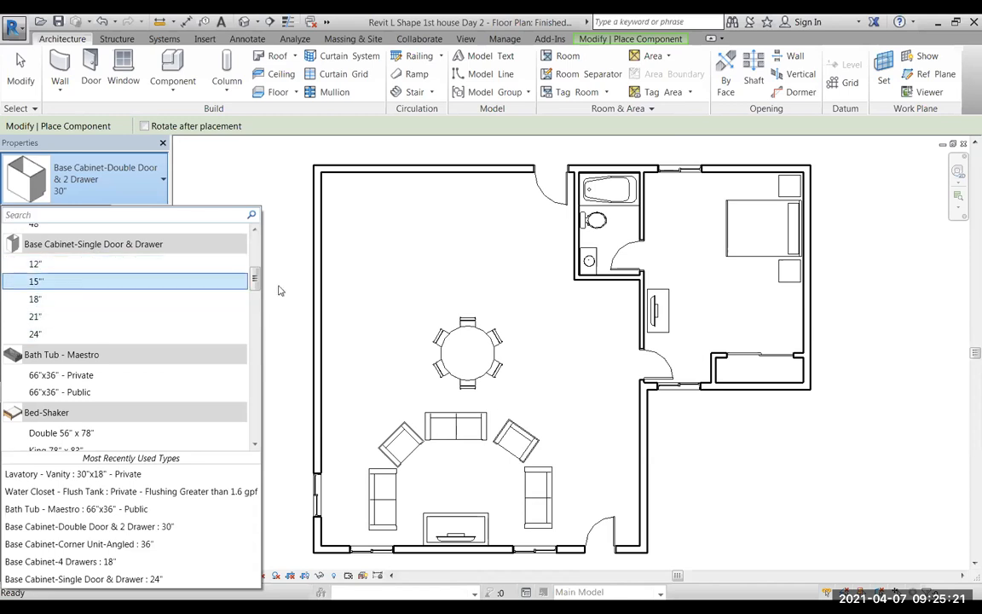
click(35, 282)
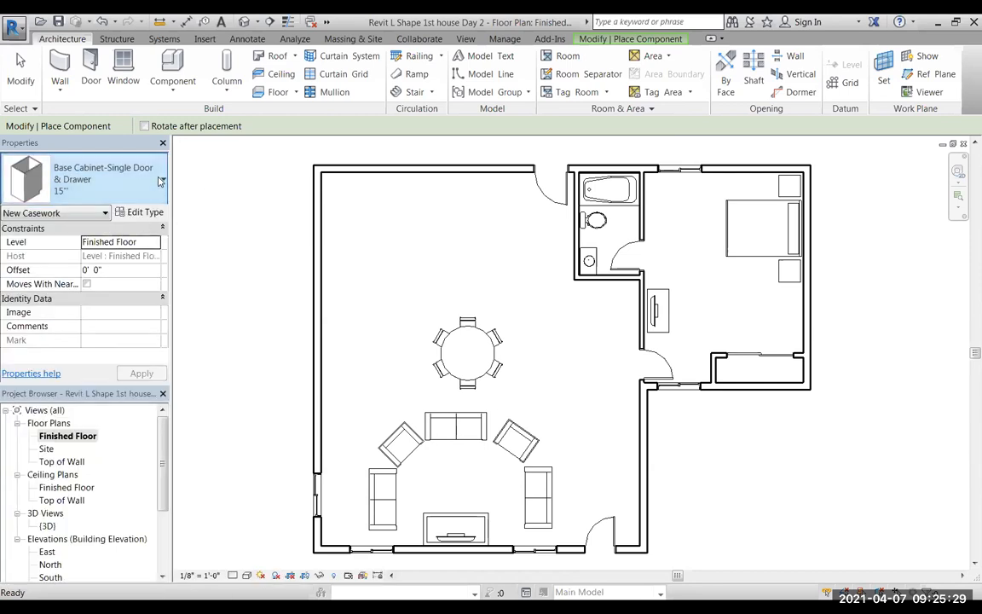
Place a Base Cabinet-Corner Unit-Angled 36" in the living area's upper-left inside corner, rotated so its angled front faces the room.
click(161, 181)
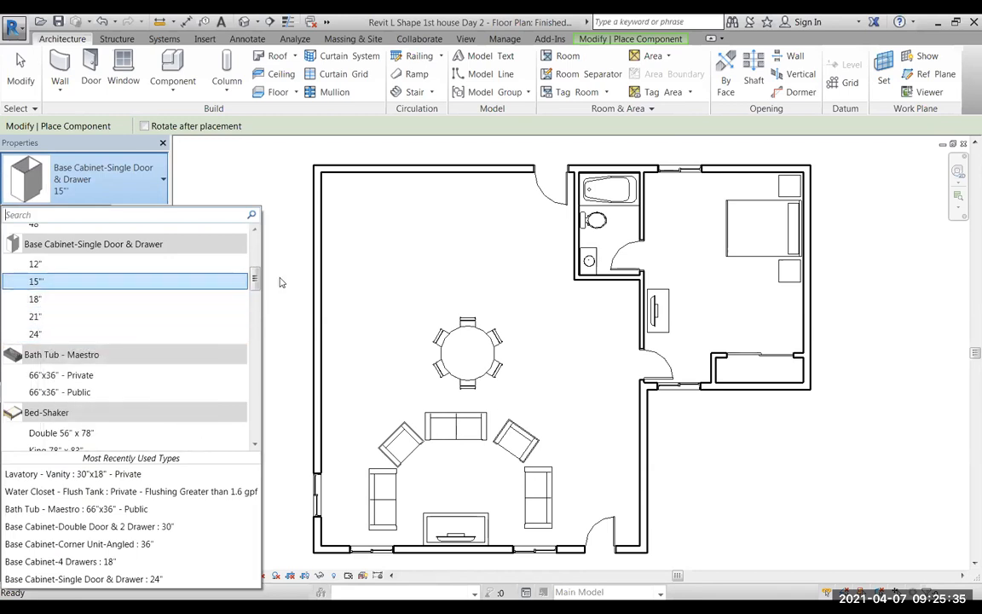
drag(255, 280, 259, 249)
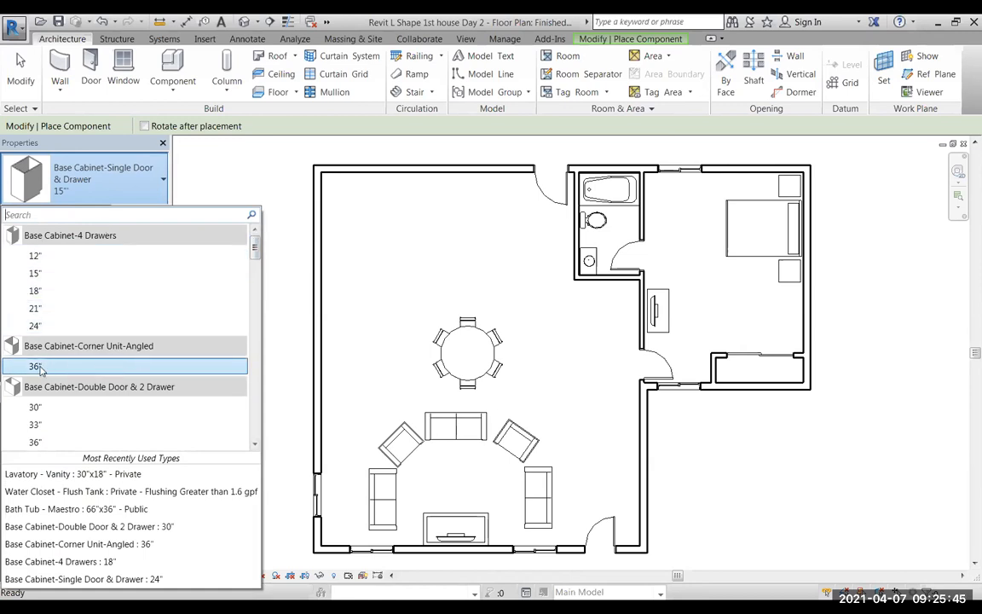
click(136, 365)
scroll(329, 187, up, 5)
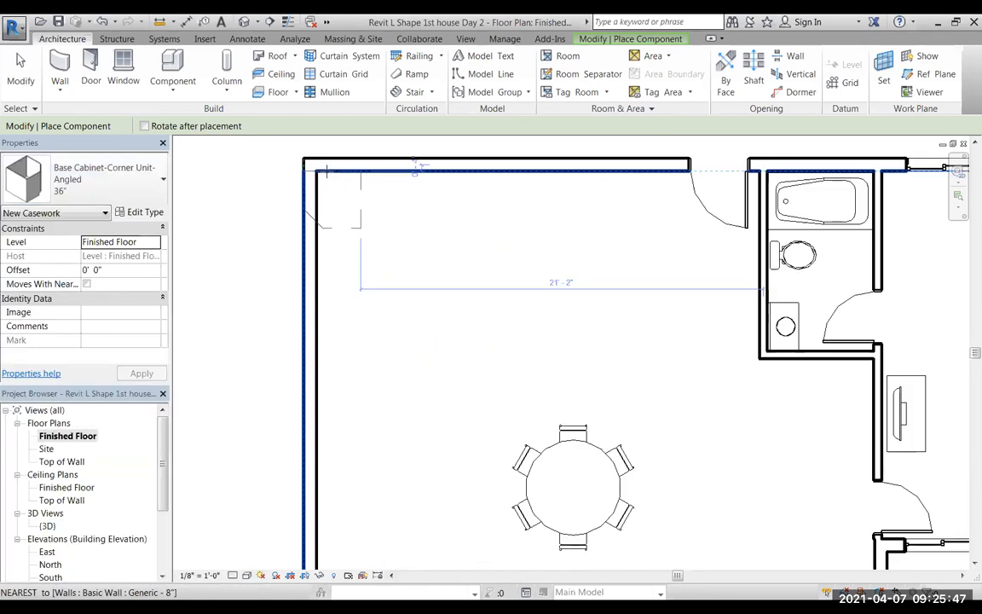
scroll(505, 477, down, 2)
scroll(430, 251, down, 1)
scroll(437, 270, up, 2)
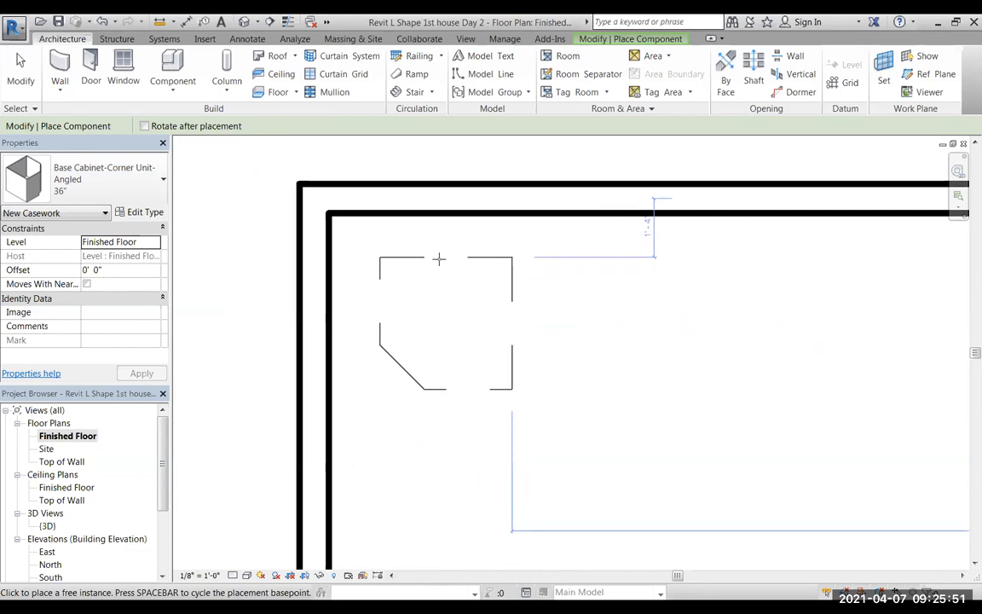
key(space)
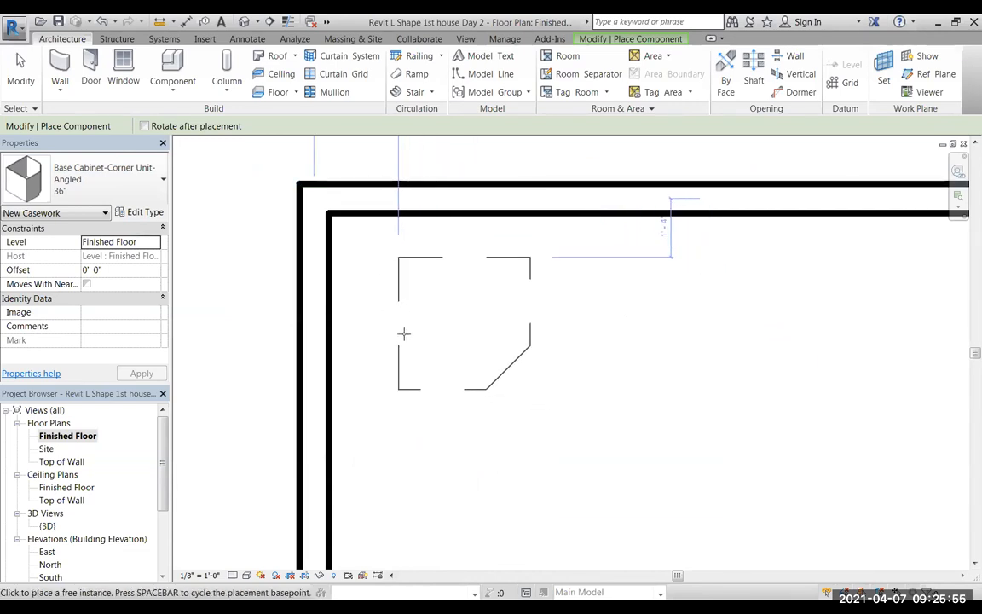
scroll(381, 313, up, 1)
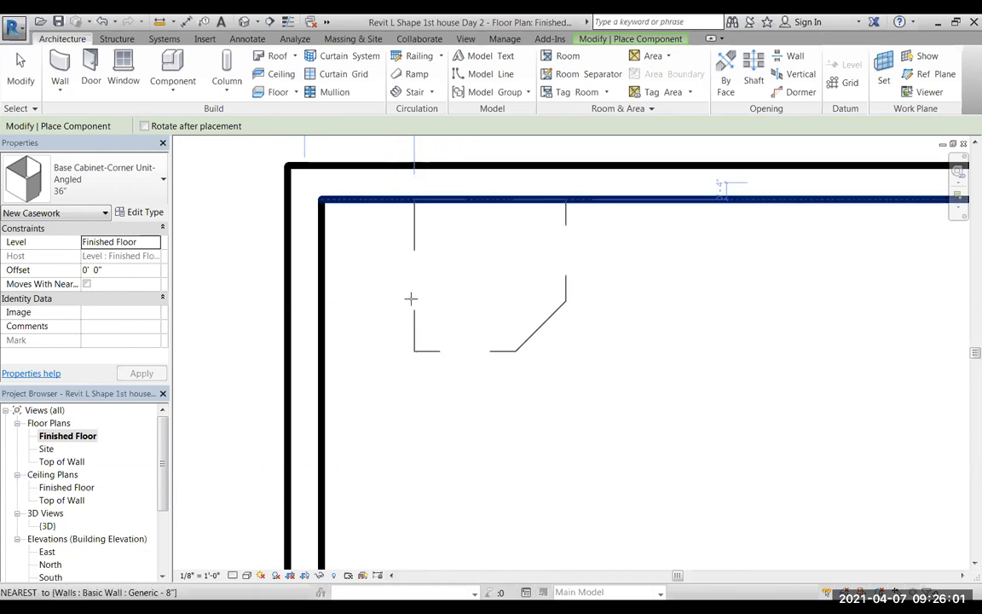
click(322, 288)
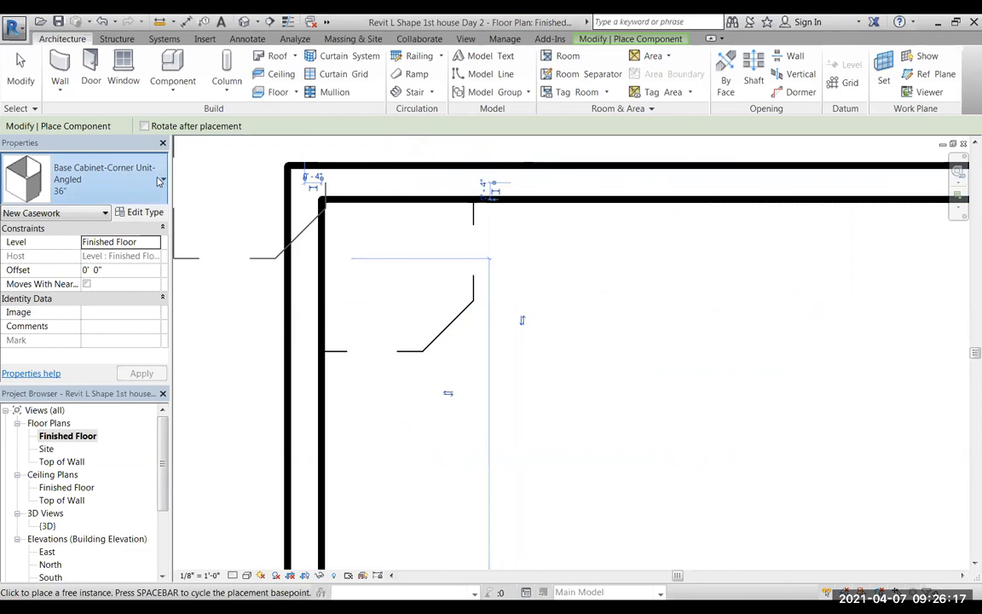
Place a Base Cabinet-4 Drawers 18" against the upper wall, directly to the right of the corner cabinet.
click(157, 181)
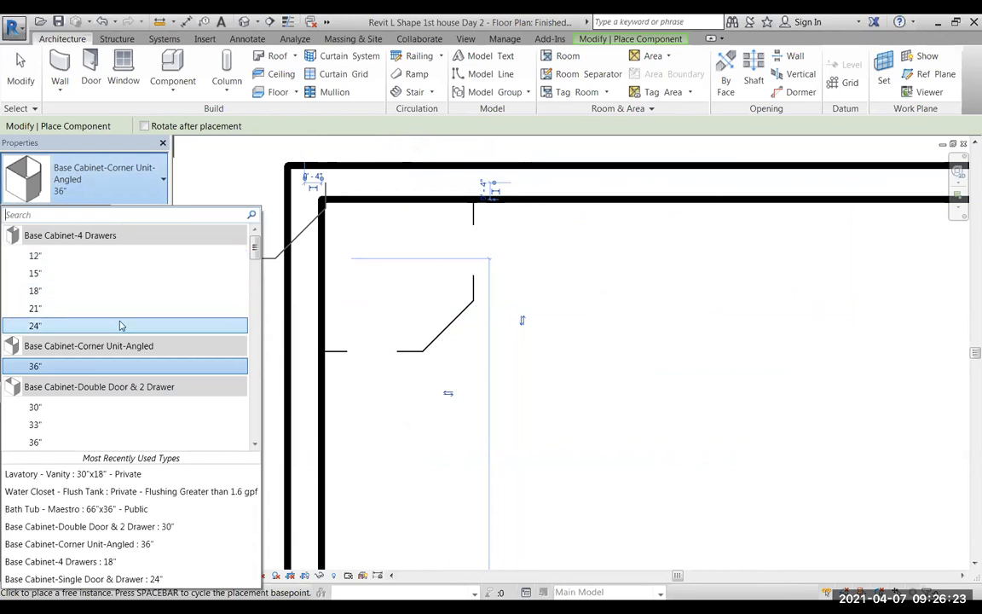
click(35, 291)
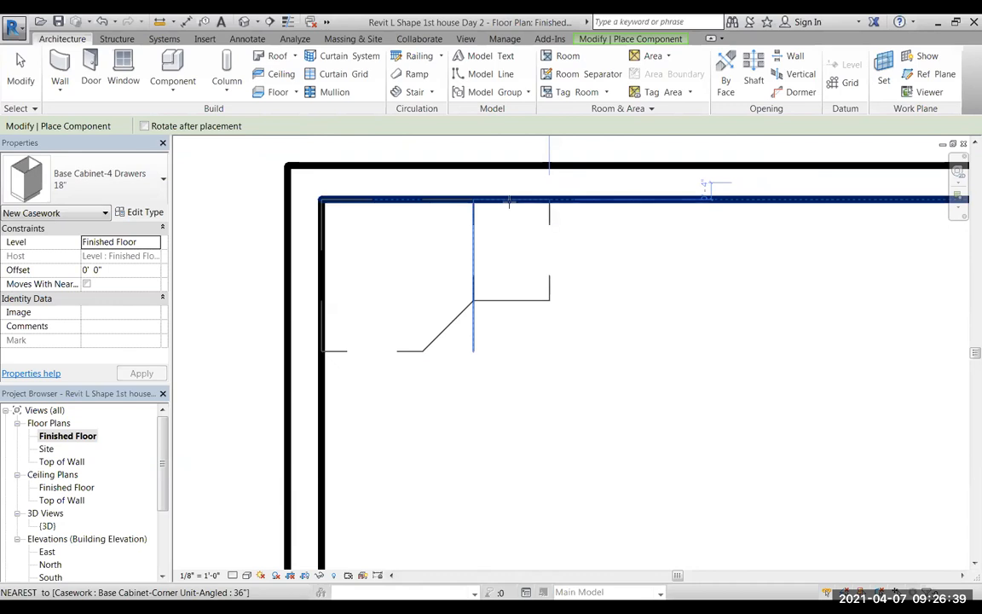
click(510, 202)
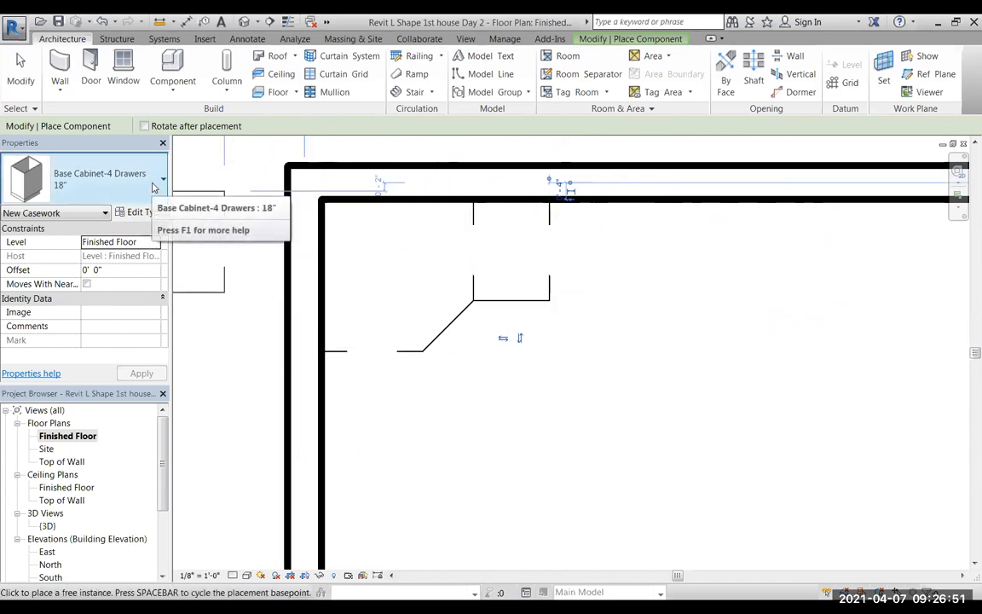
Load the Base Cabinet-Double Door Sink Unit family from the Base Cabinets folder under Casework.
click(161, 71)
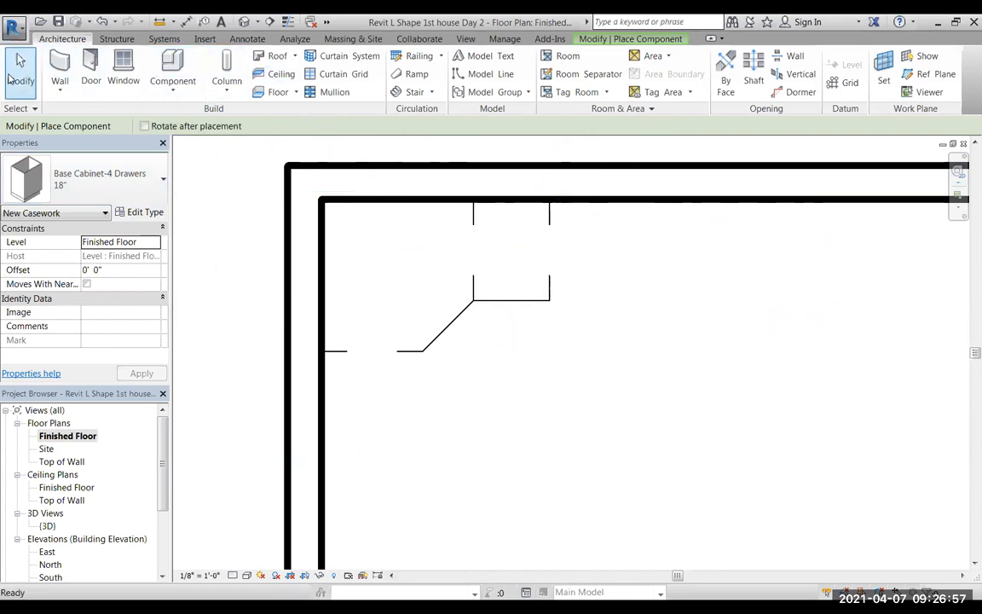
click(21, 68)
click(172, 68)
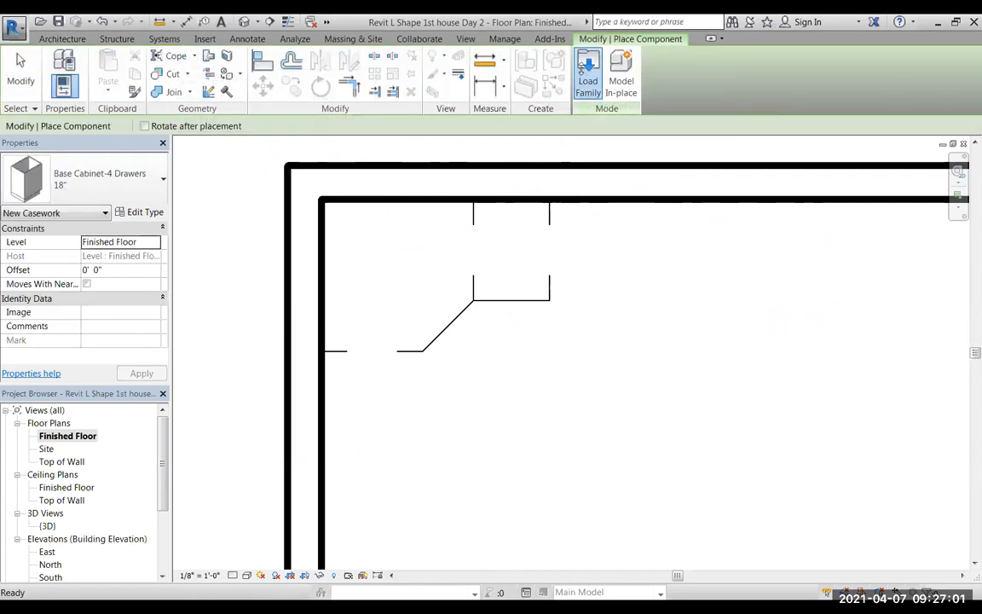
click(583, 72)
double_click(372, 182)
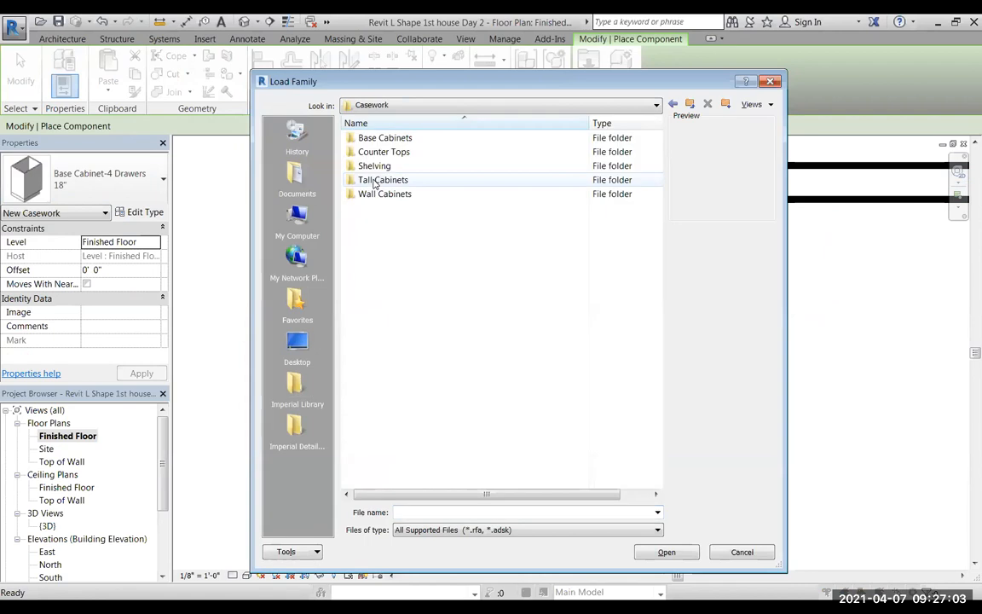
double_click(373, 139)
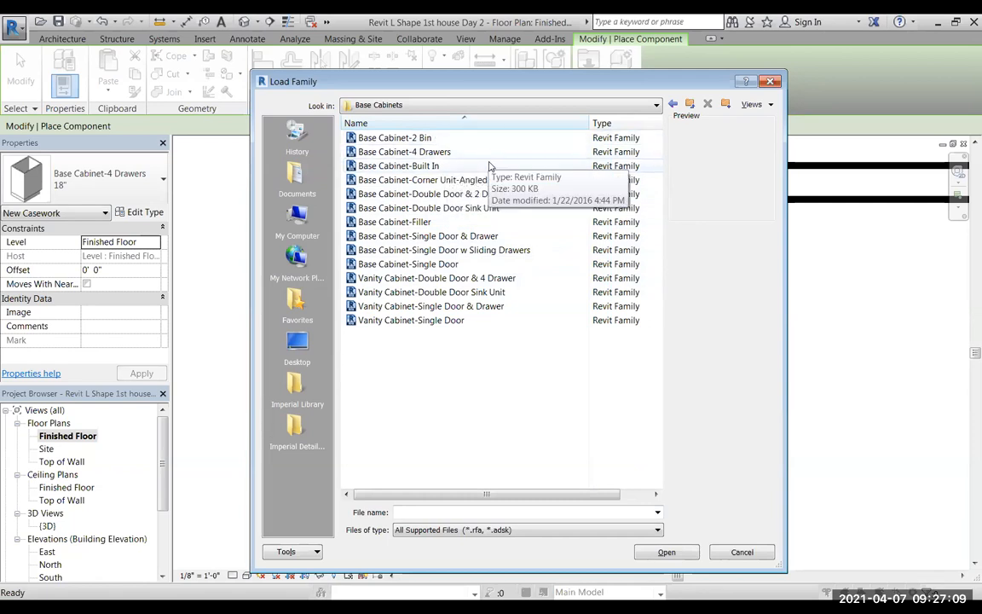
click(439, 210)
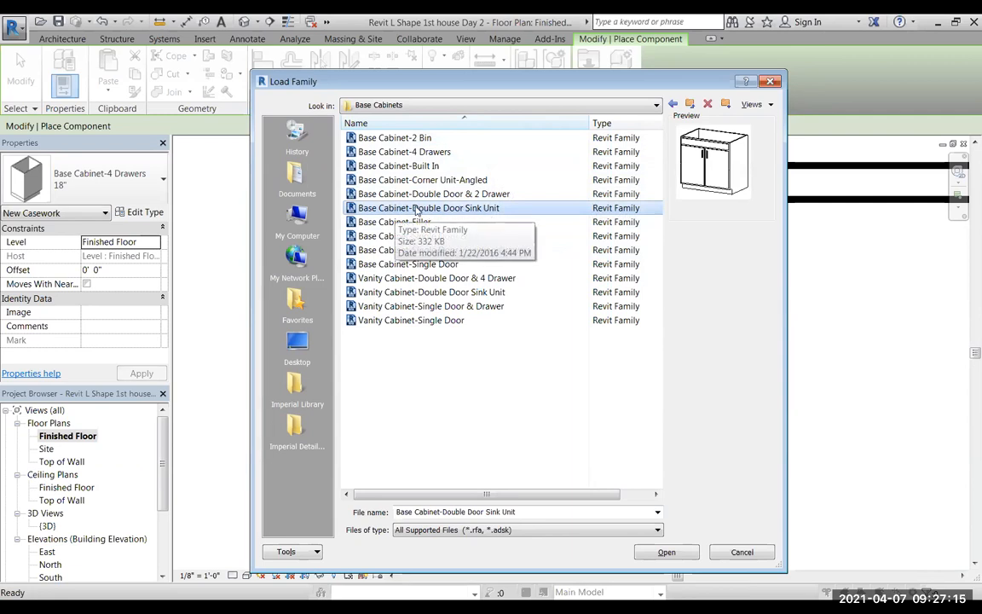
click(667, 552)
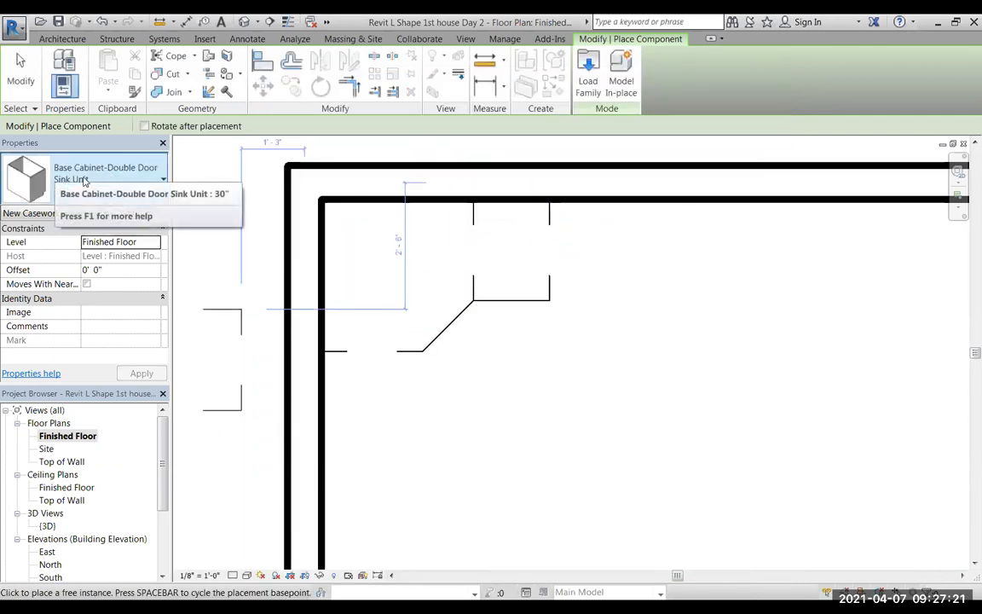
Place a Base Cabinet-Double Door & 2 Drawer 39" against the upper wall, directly to the right of the 4-drawer cabinet.
click(157, 177)
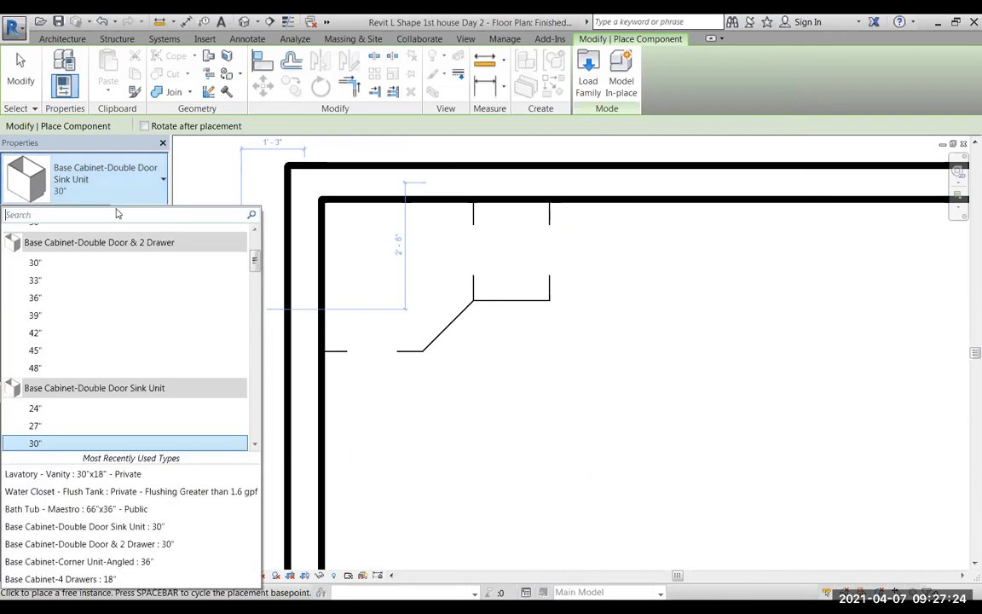
click(46, 316)
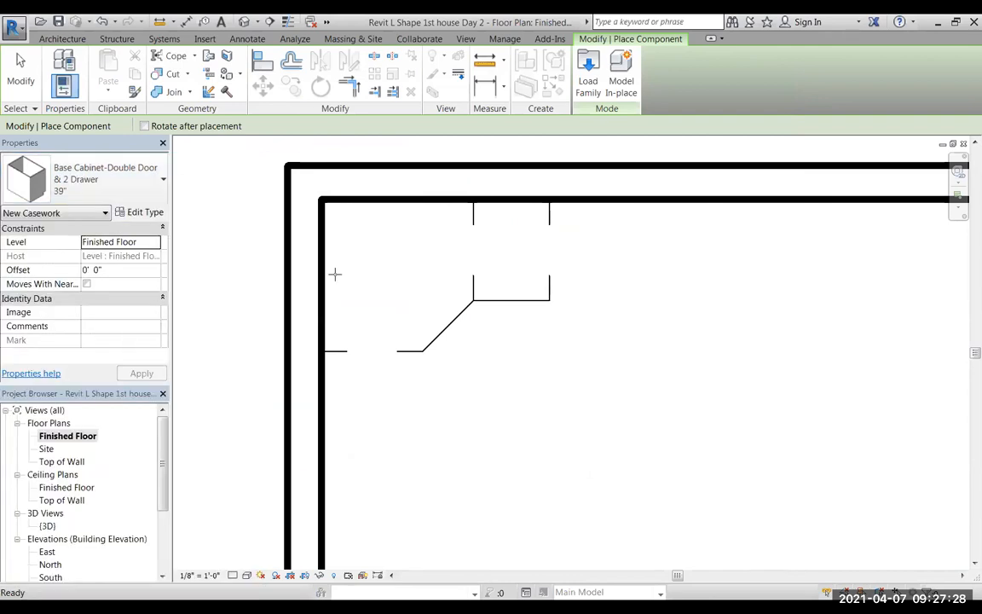
click(629, 201)
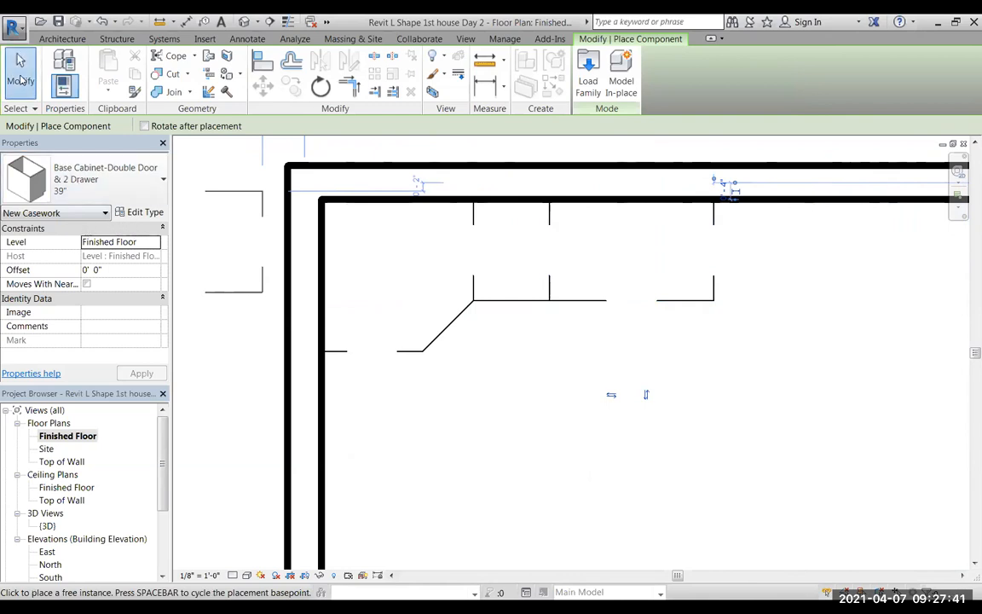
Start loading another component family and open the Domestic folder under Specialty Equipment in the US Imperial library.
click(21, 79)
click(170, 66)
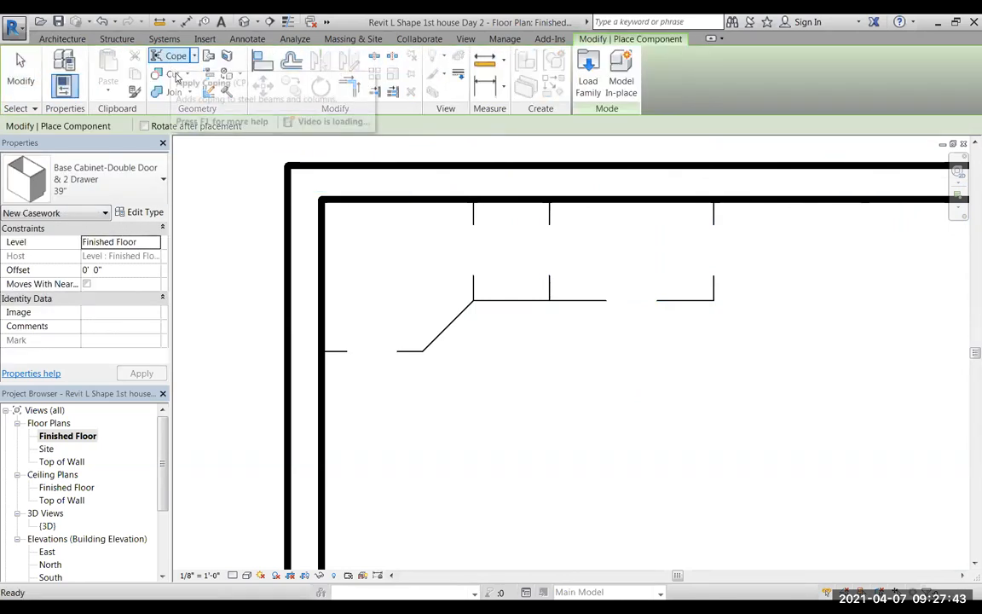
click(588, 75)
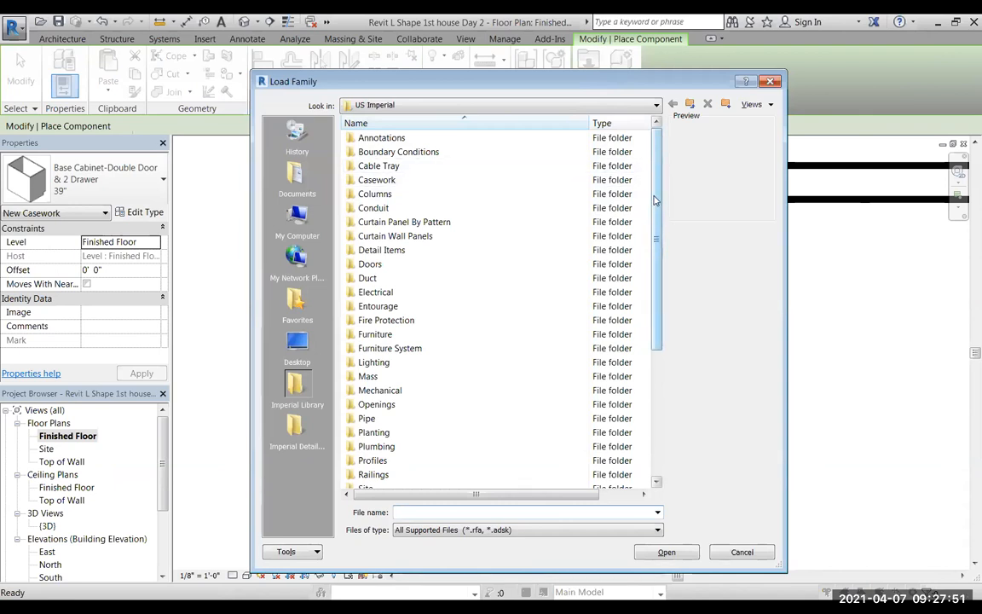
scroll(658, 195, down, 3)
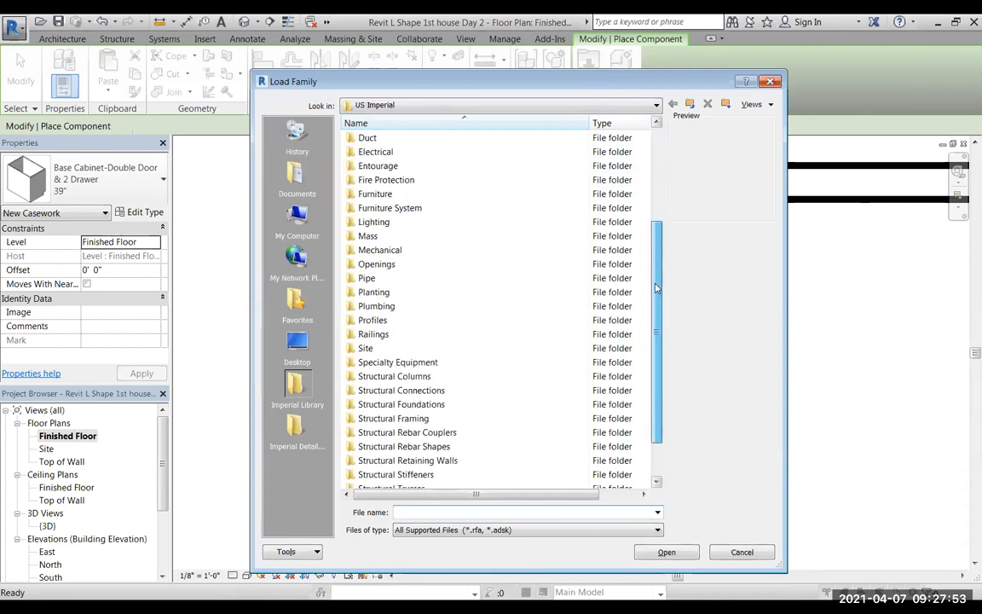
double_click(353, 365)
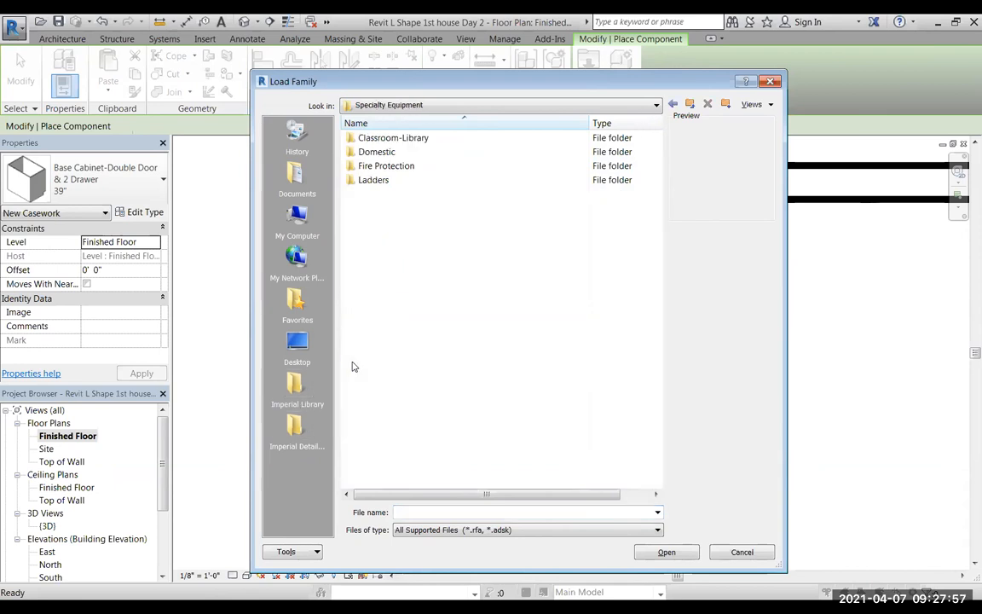
double_click(363, 152)
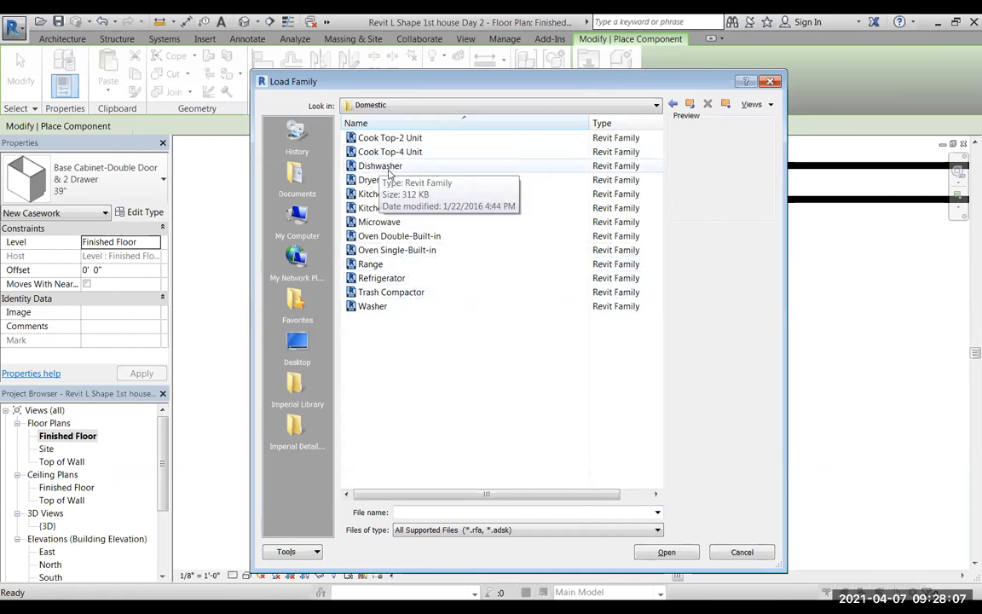
Preview the domestic appliance families, including the dishwasher, cook tops, kitchenettes, microwave, built-in ovens, range and refrigerator.
click(369, 169)
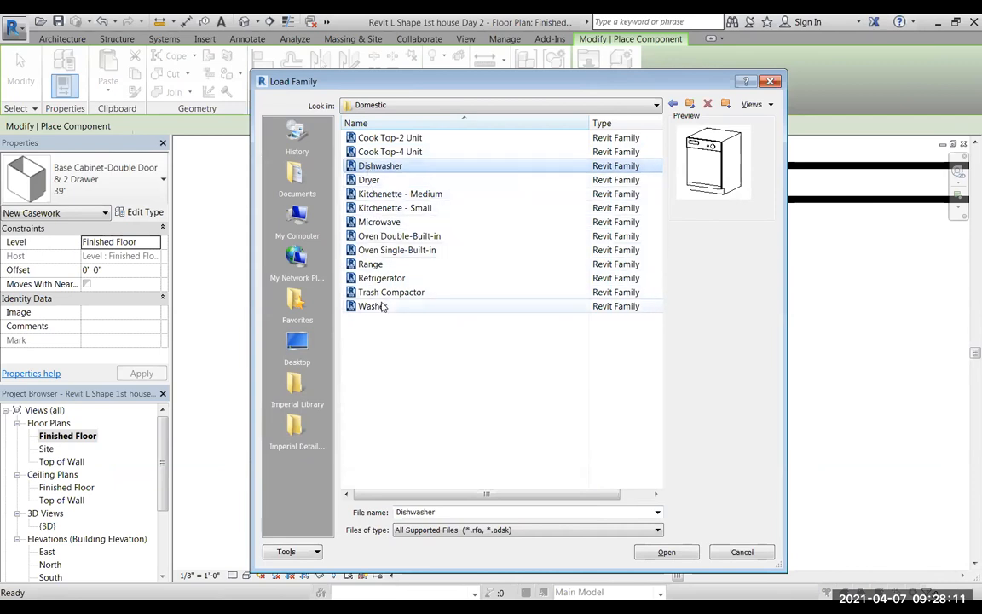
click(366, 266)
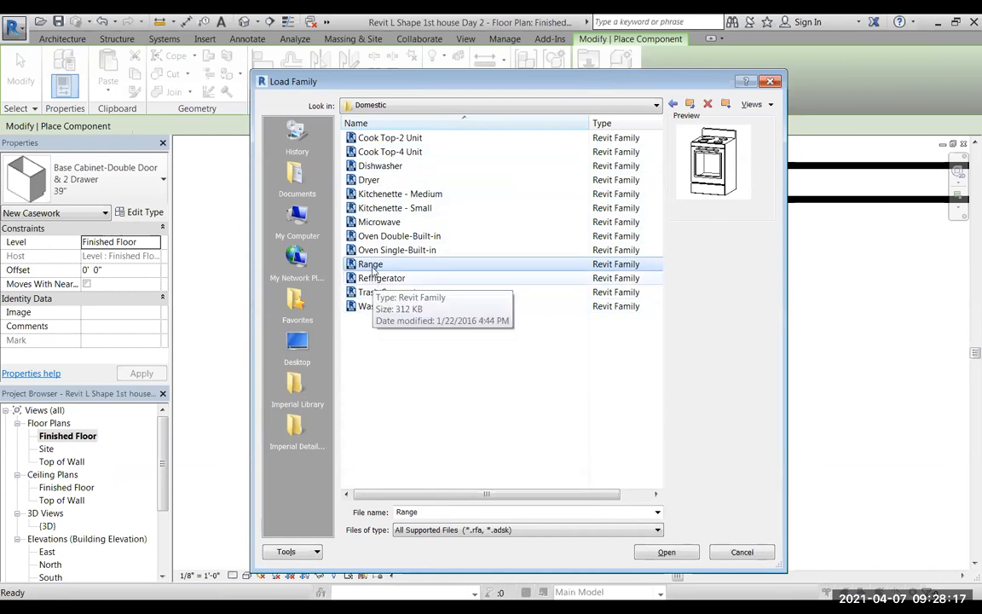
click(379, 236)
click(383, 249)
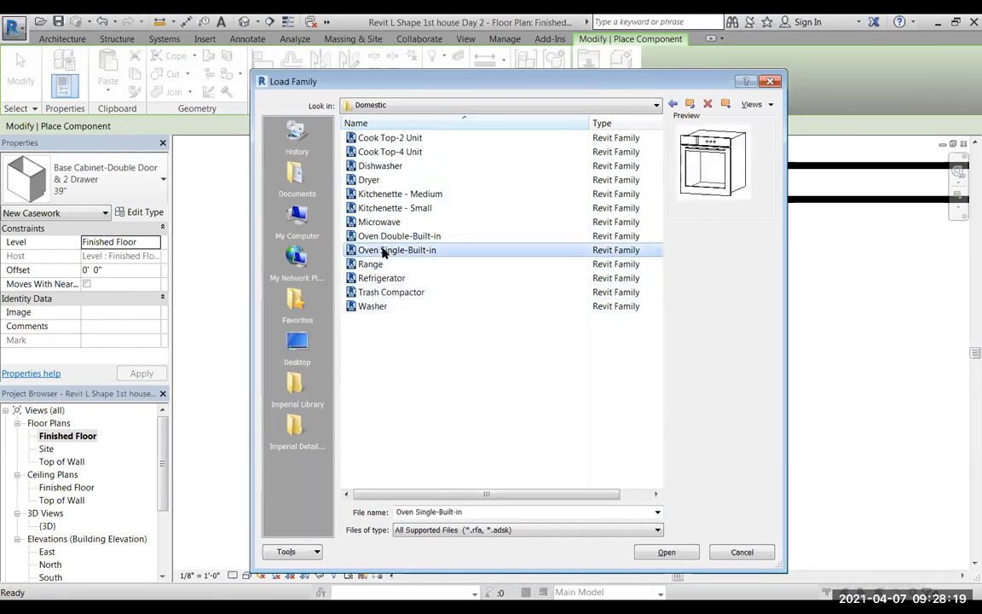
click(381, 279)
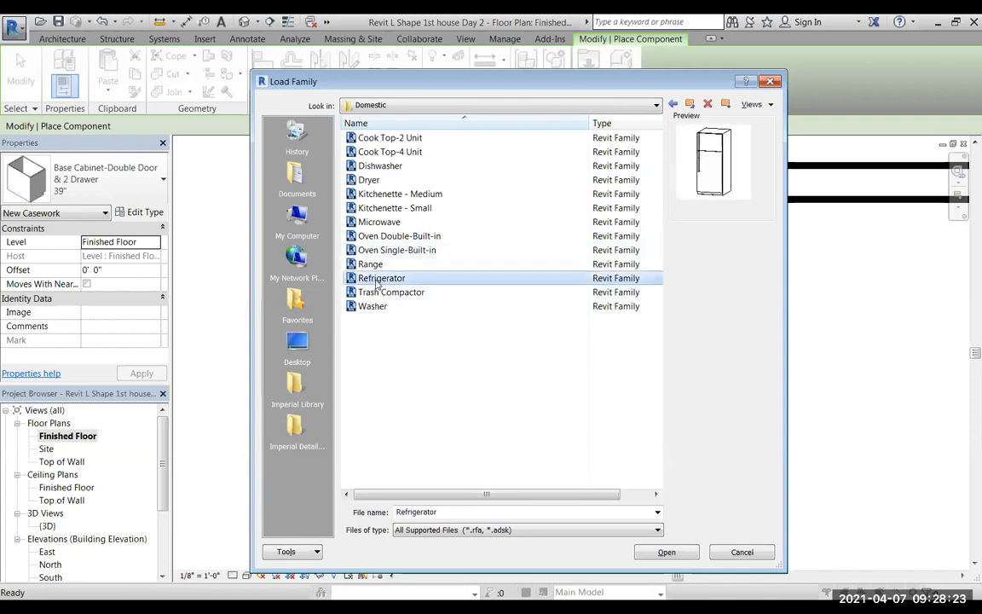
click(375, 137)
click(384, 152)
click(386, 167)
click(368, 180)
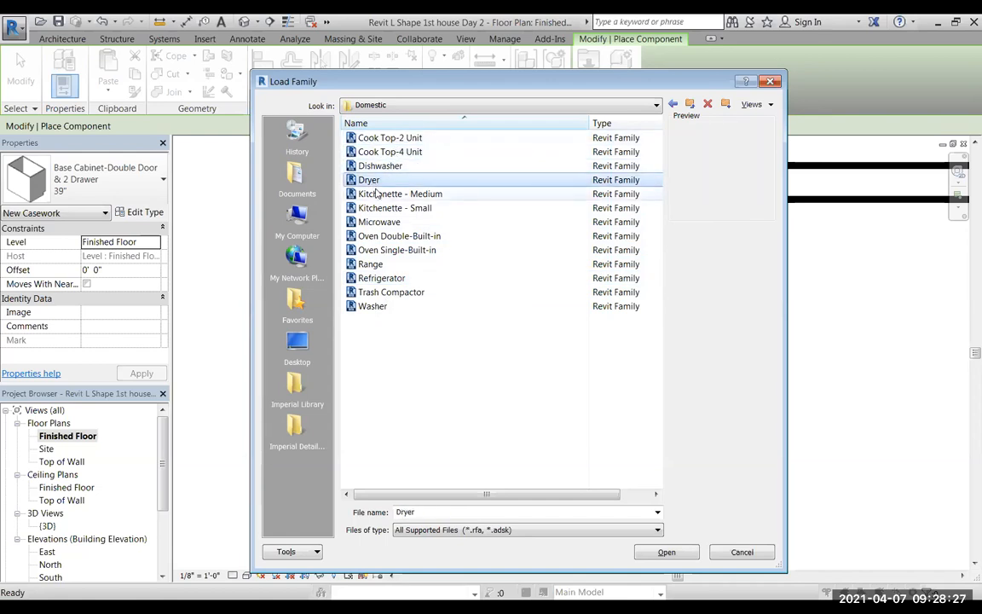
click(375, 194)
click(378, 208)
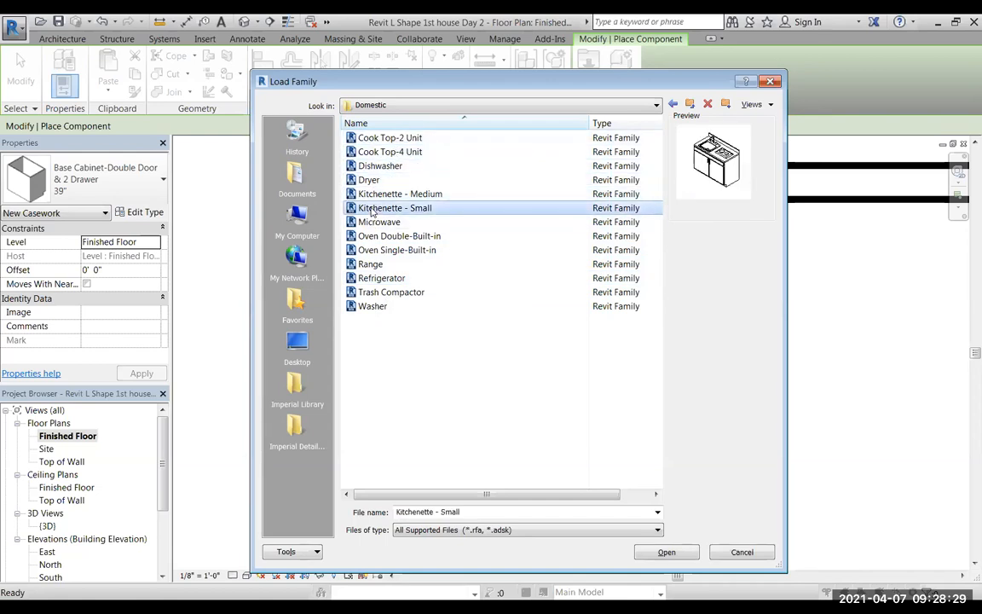
click(375, 223)
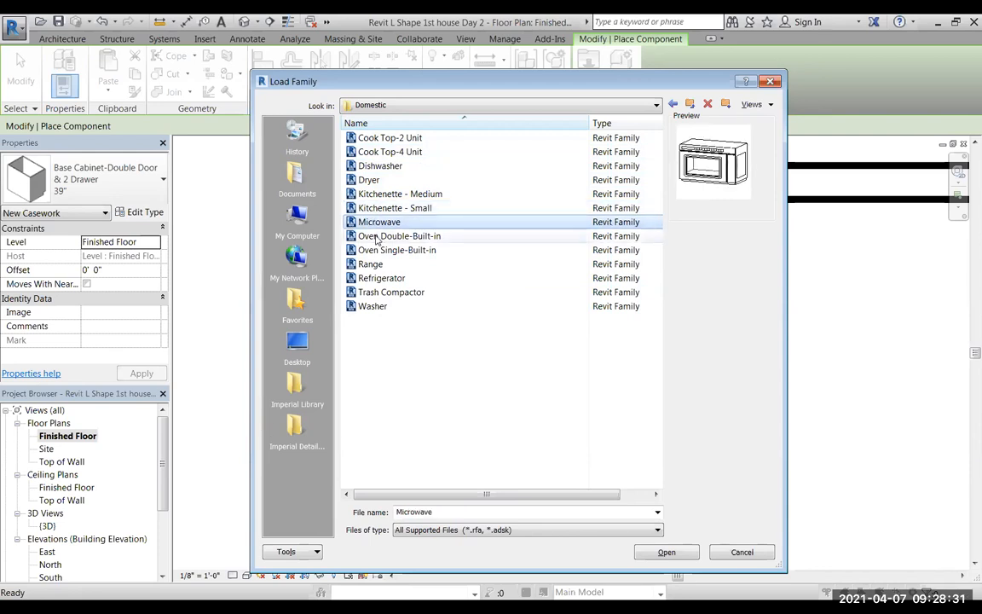
click(375, 236)
click(376, 250)
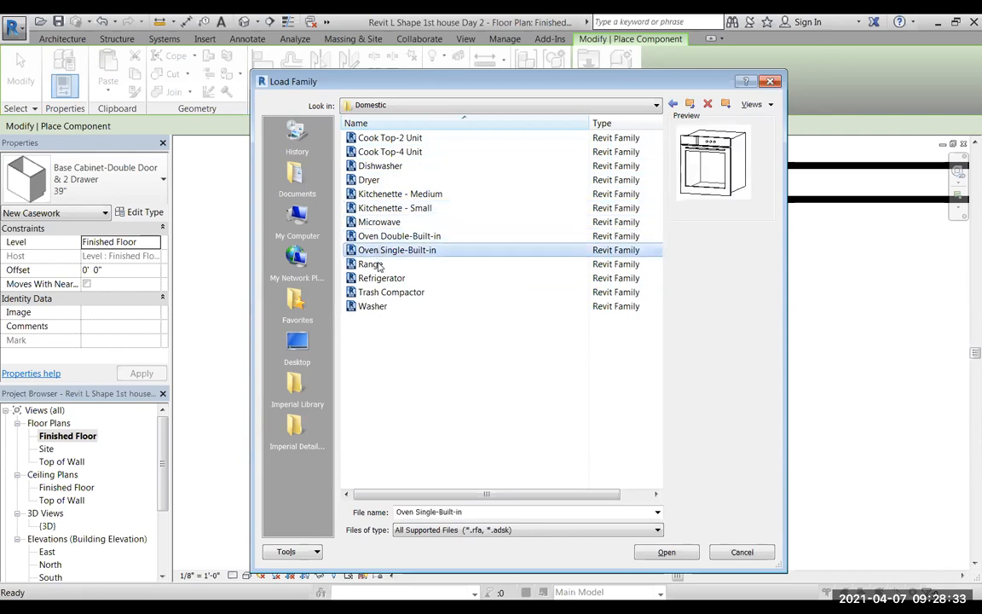
click(380, 265)
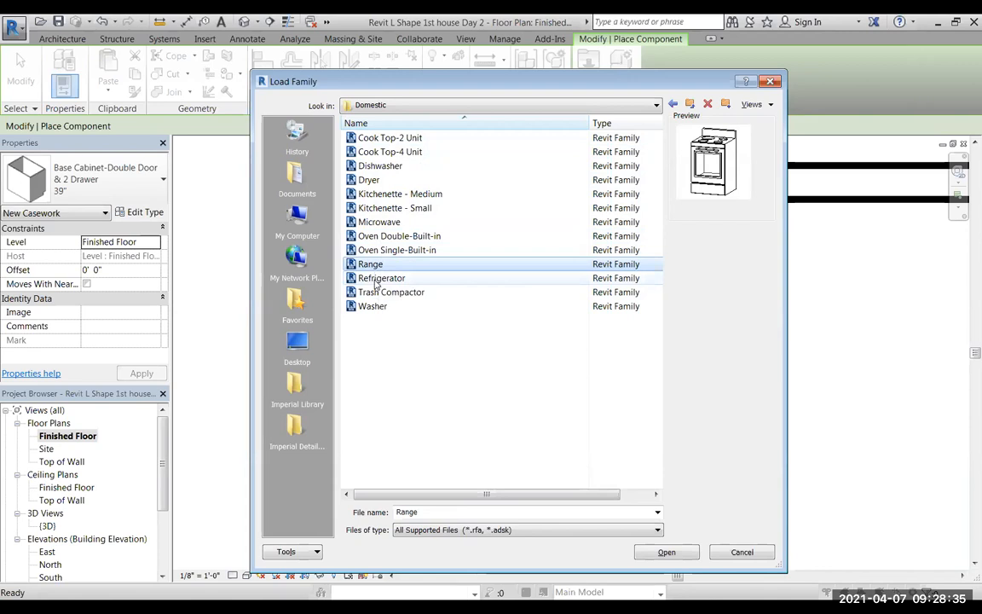
click(375, 282)
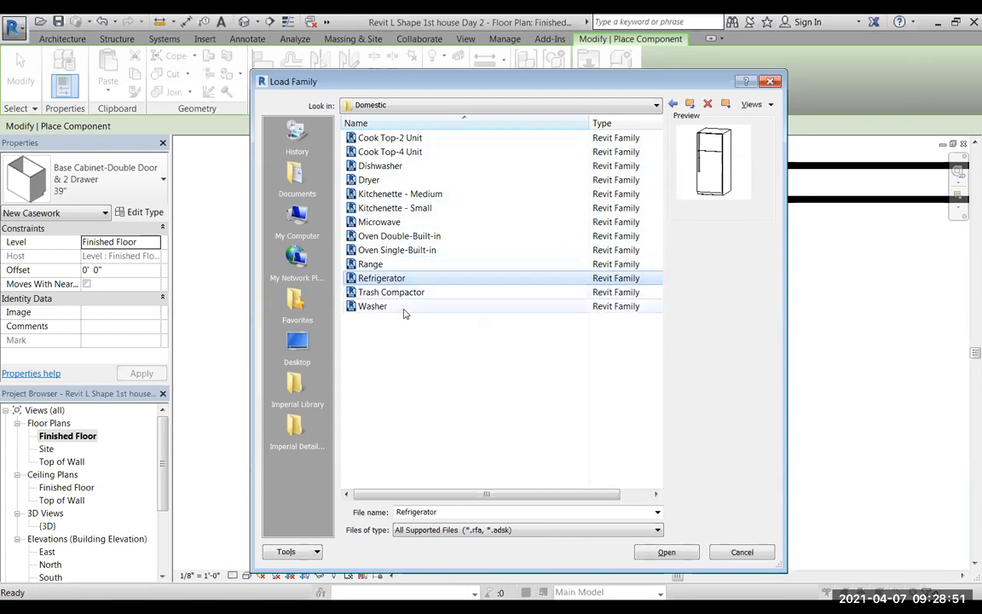
Load the Dishwasher, Range and Refrigerator families together from the Domestic folder.
click(378, 166)
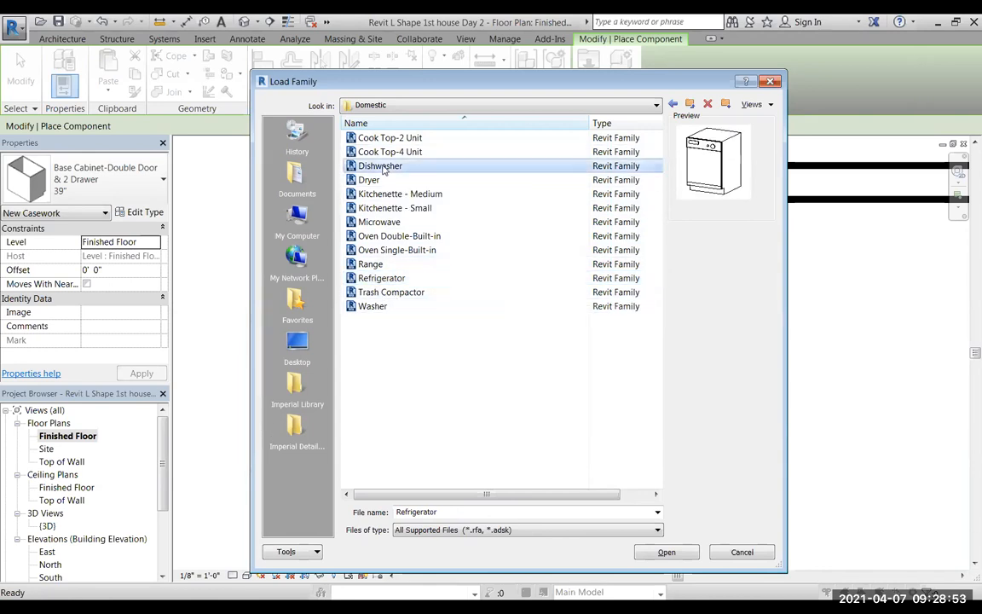
ctrl+click(372, 265)
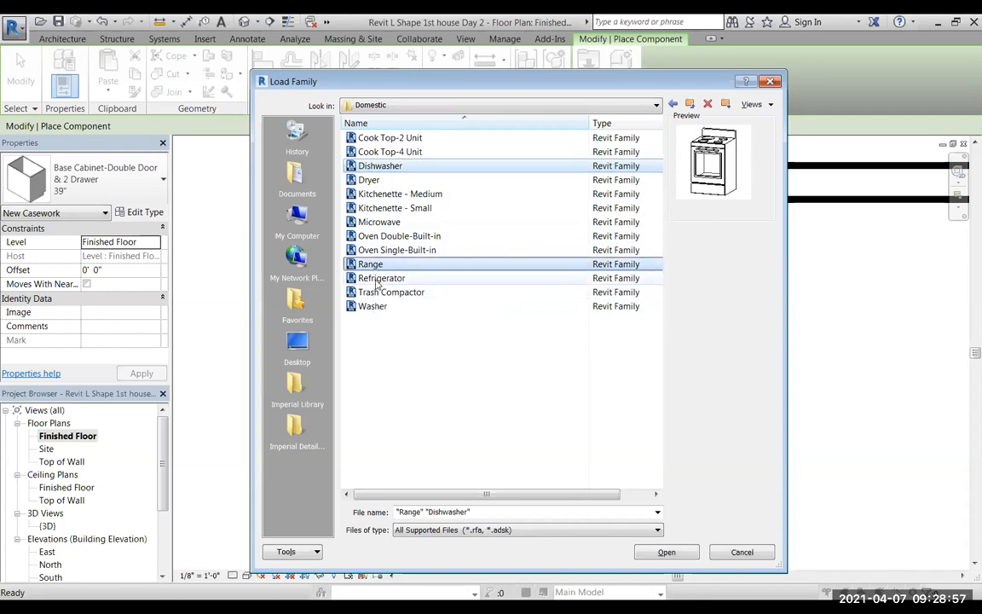
ctrl+click(372, 279)
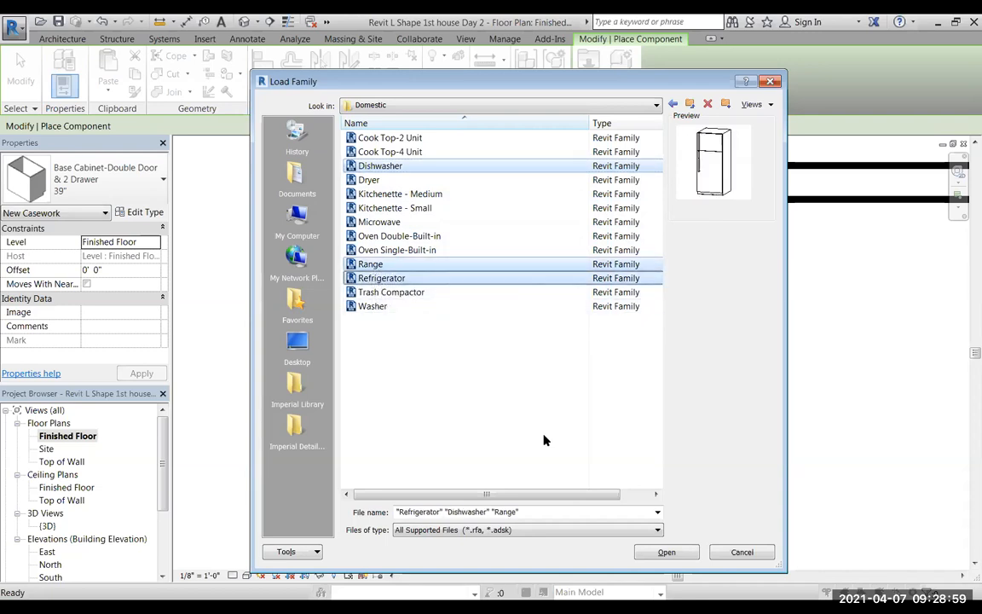
click(666, 553)
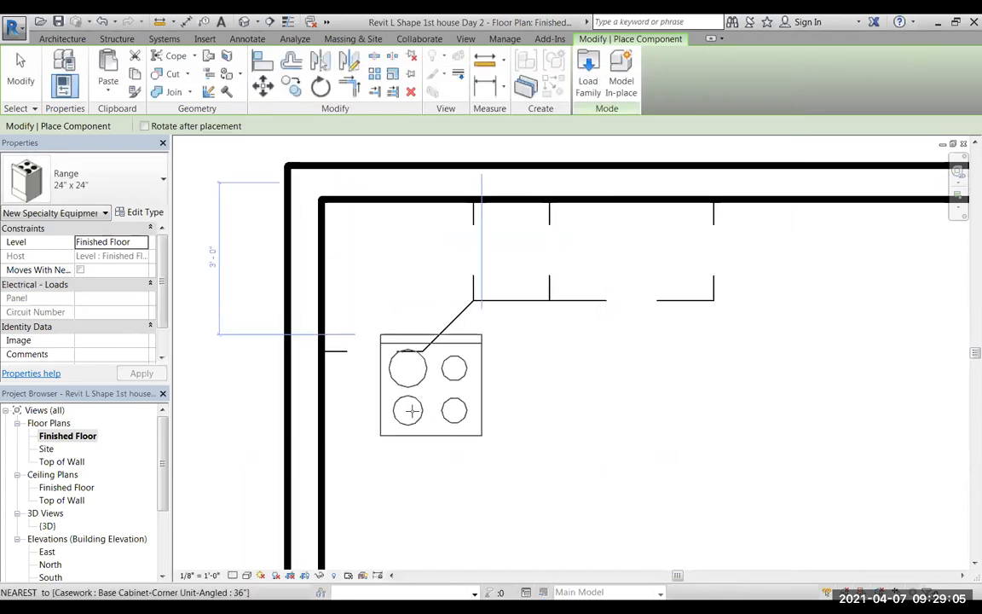
Place a Dishwasher 24" x 24" x 34" against the upper wall, directly to the right of the 39" double-door cabinet.
click(150, 182)
mouse_move(254, 339)
mouse_down()
mouse_move(245, 225)
mouse_move(246, 323)
mouse_up()
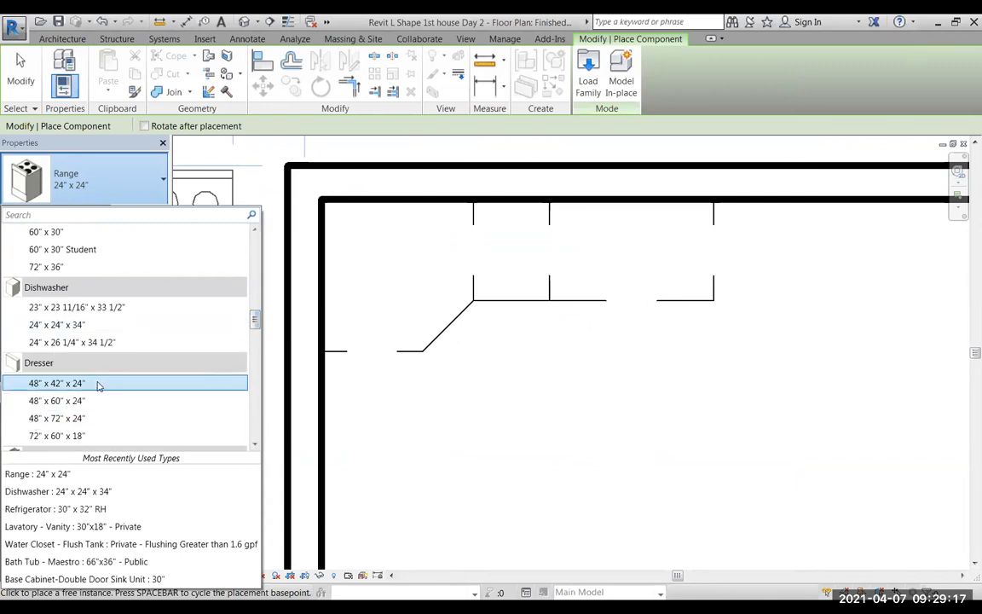
click(51, 325)
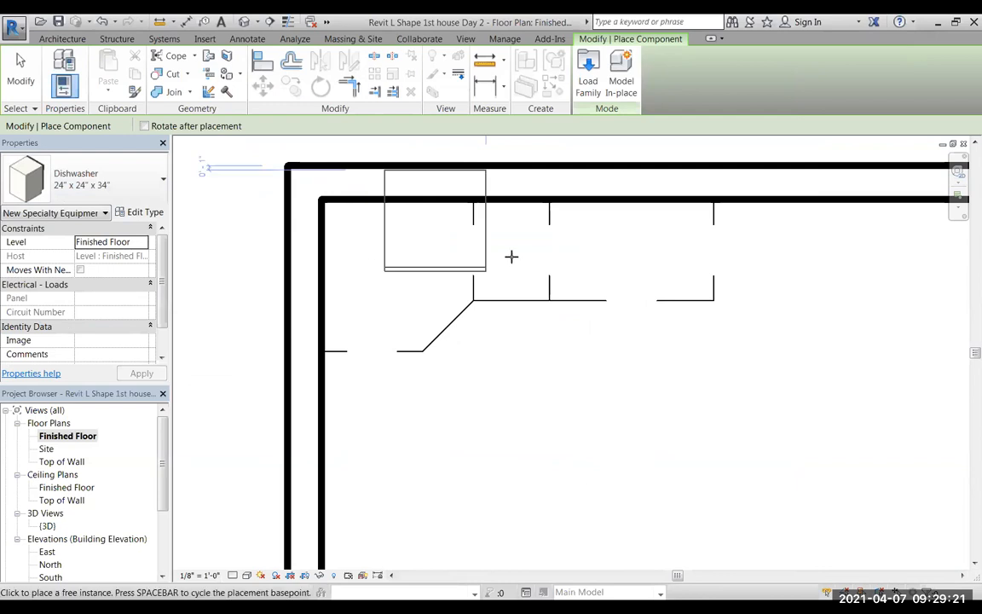
click(701, 294)
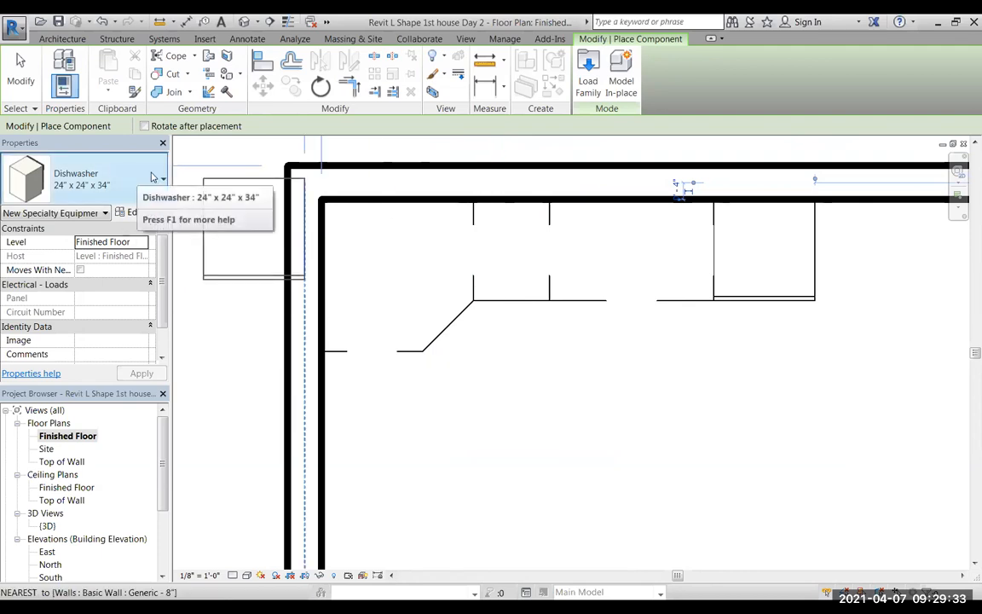
Place a rotated Base Cabinet-4 Drawers 18" against the left wall, directly below the angled corner unit.
click(153, 177)
drag(253, 326, 253, 244)
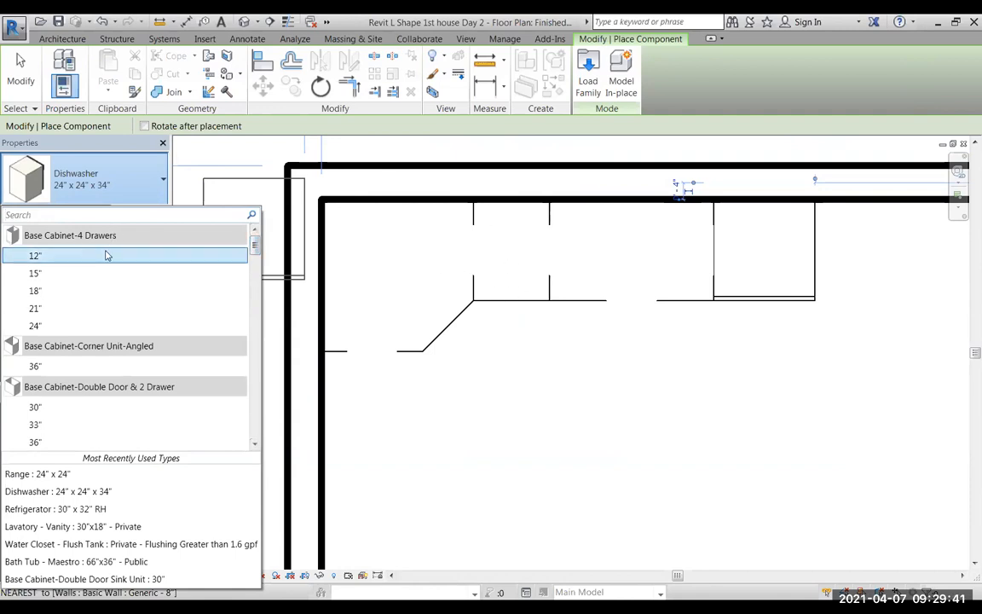
click(34, 291)
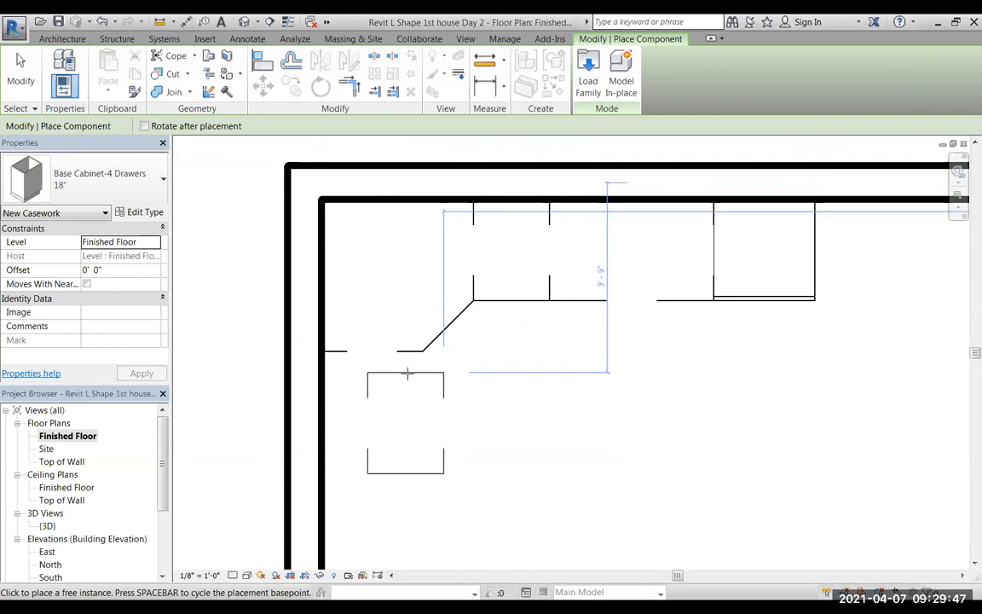
key(space)
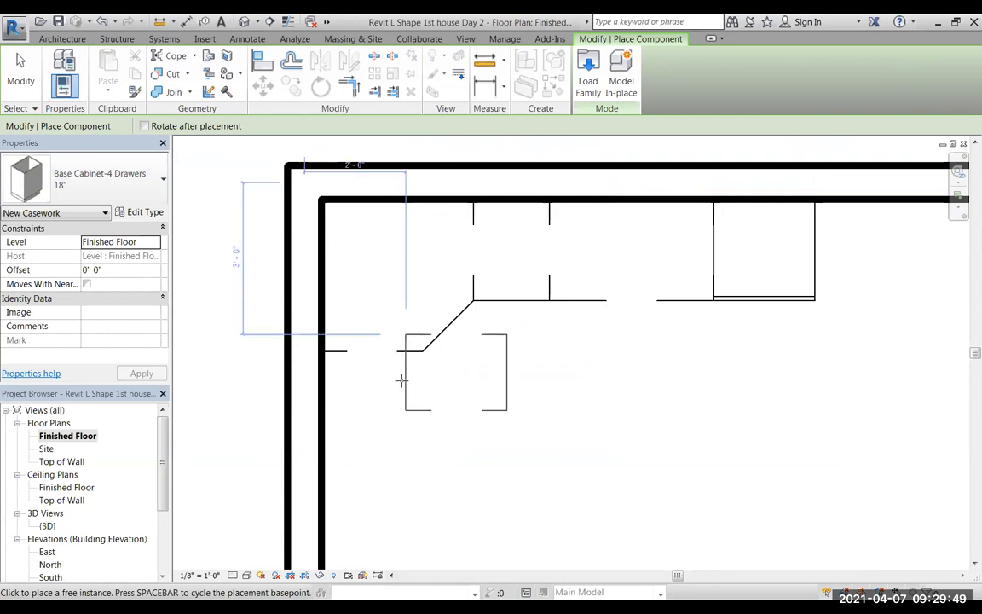
click(317, 394)
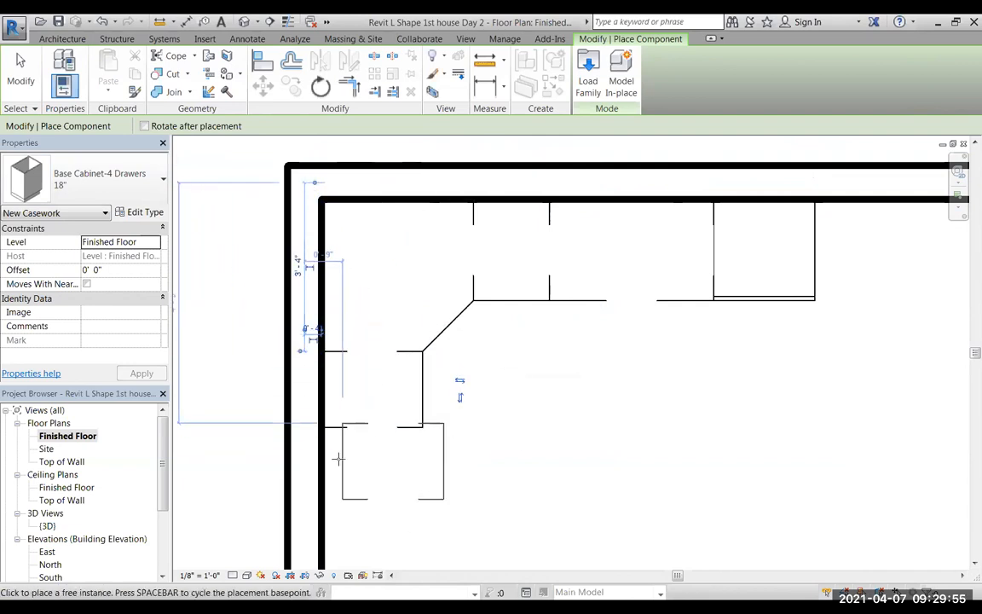
Place a Range 30" x 26", rotated with its back to the left wall, directly below the 18" 4-drawer cabinet.
scroll(318, 434, down, 2)
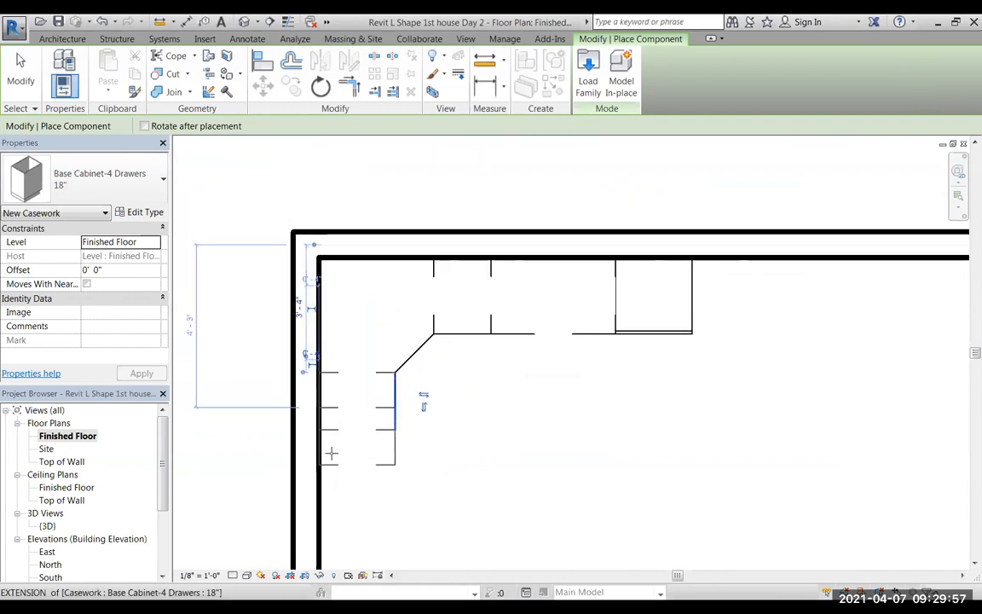
middle_drag(344, 497, 328, 375)
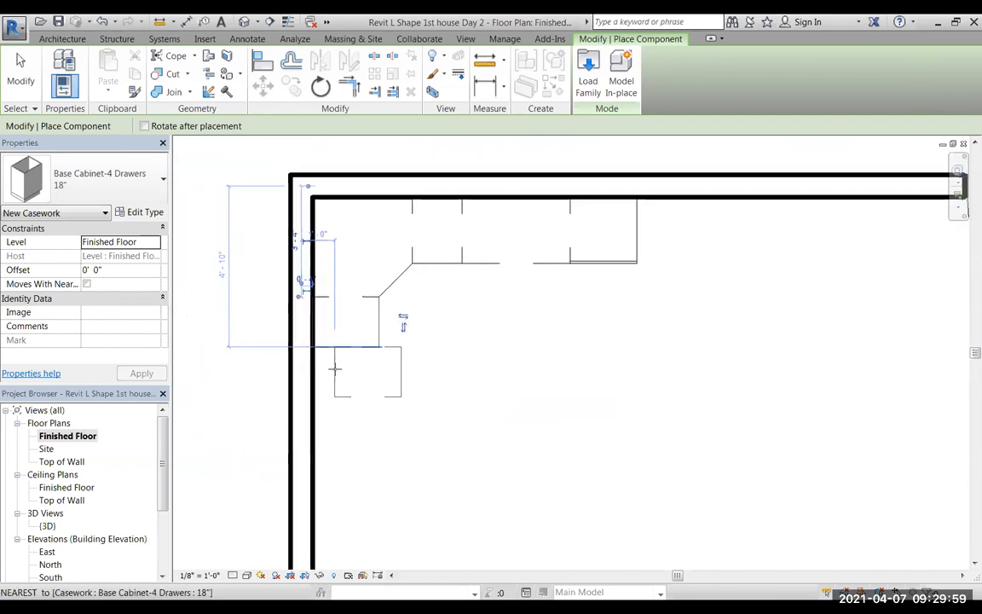
scroll(349, 409, up, 3)
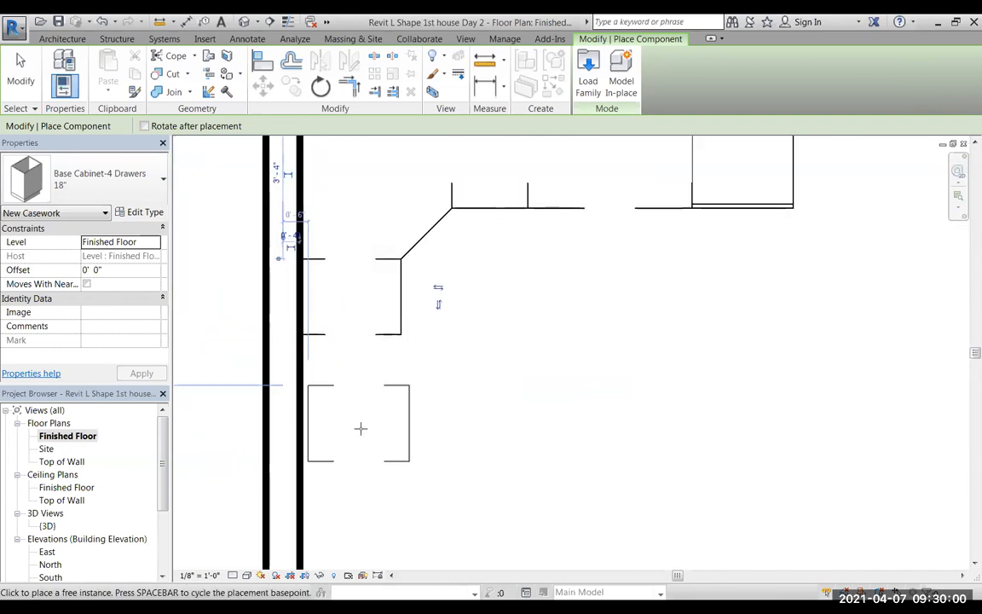
click(150, 181)
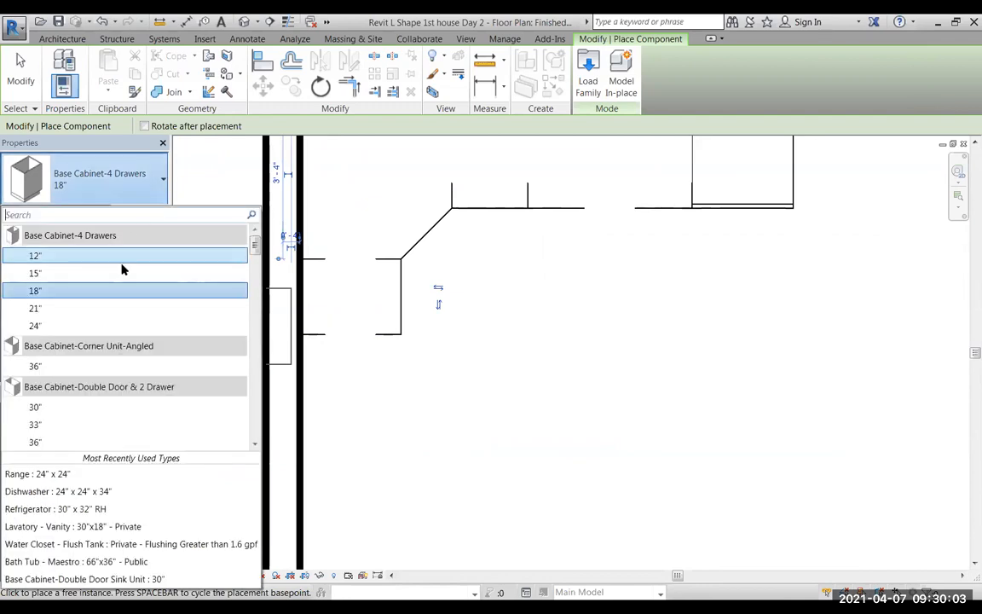
scroll(123, 274, down, 10)
scroll(126, 279, down, 12)
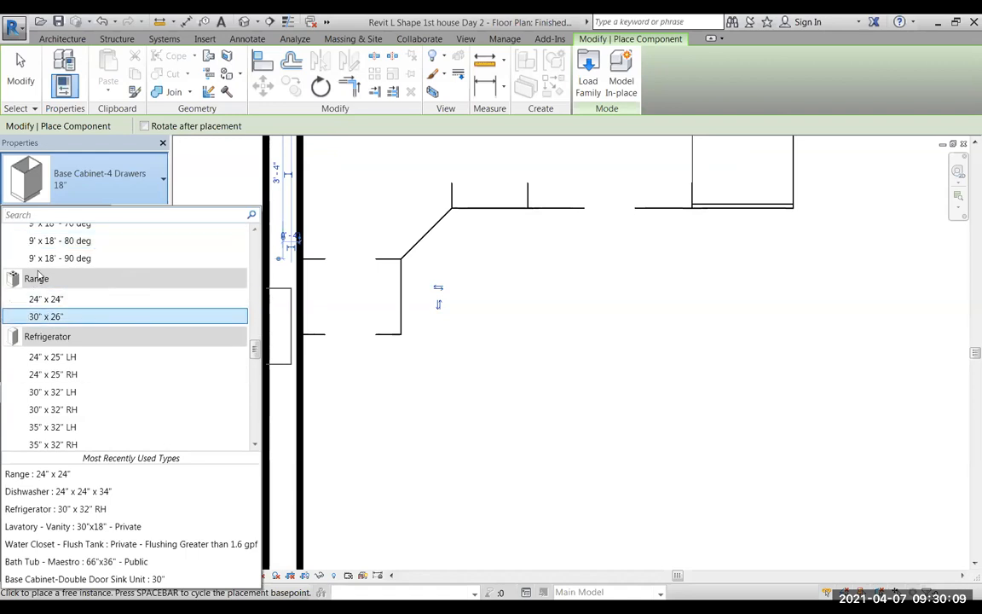
click(50, 316)
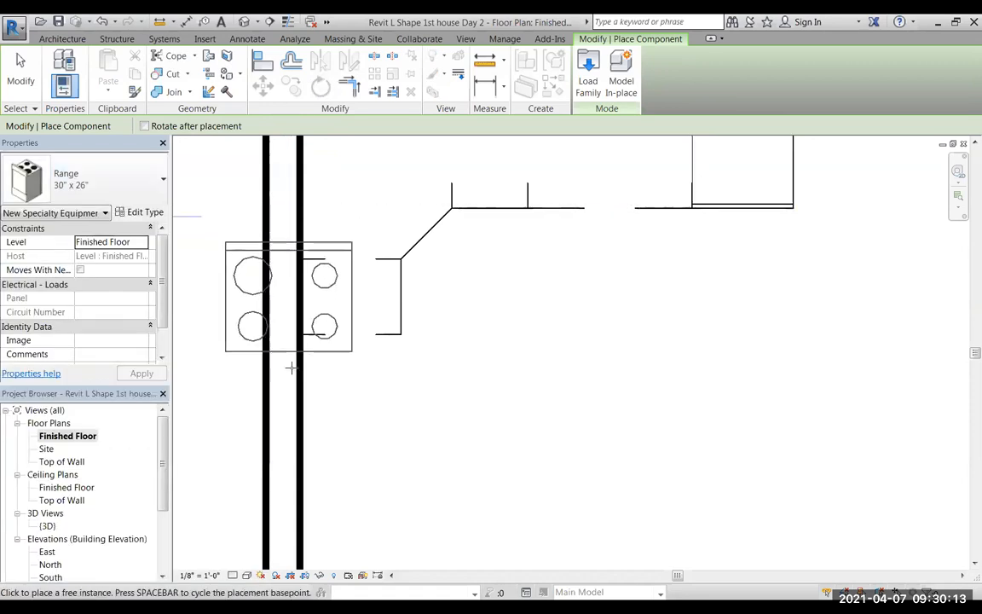
key(space)
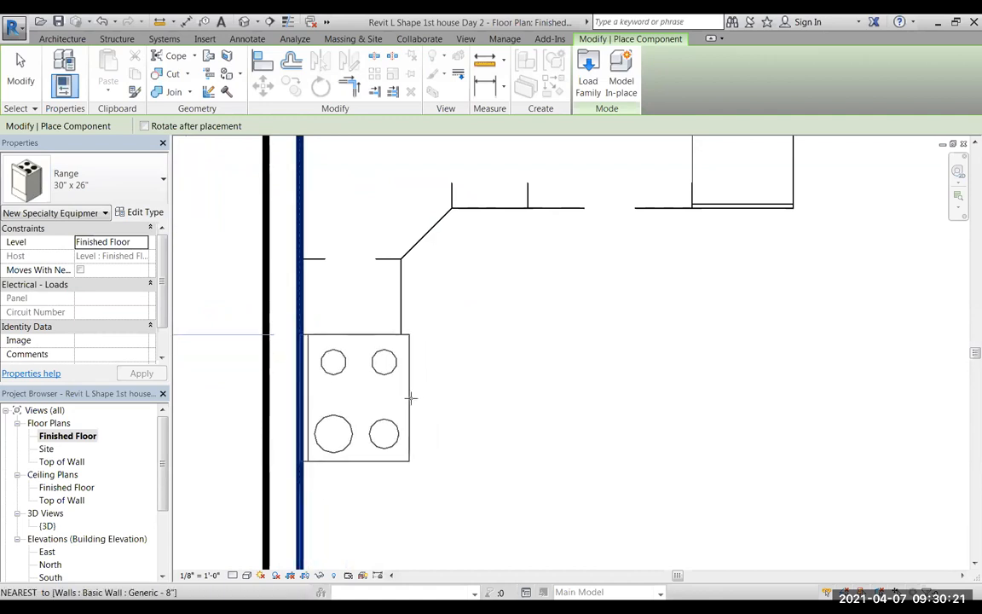
click(411, 398)
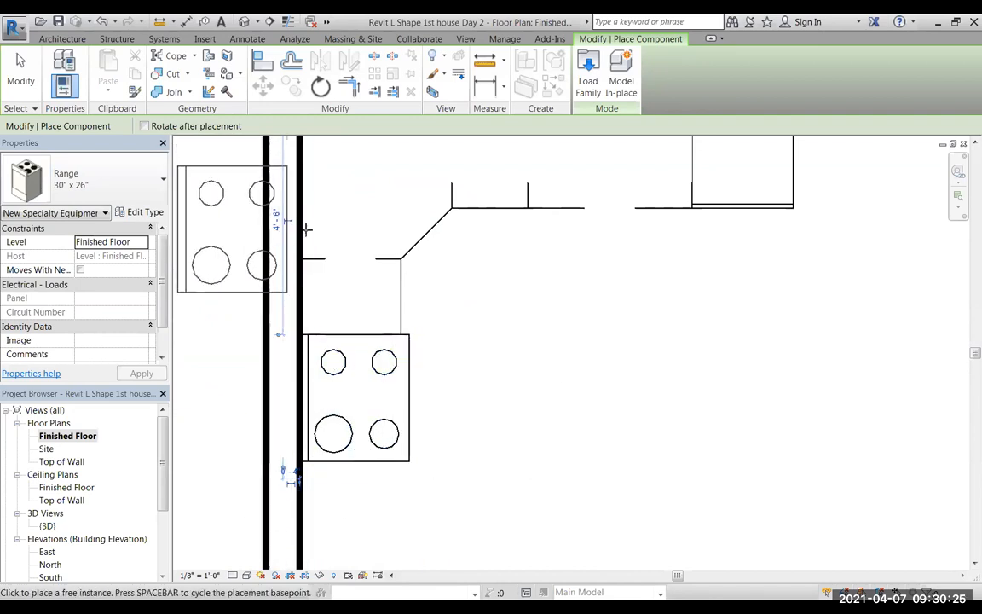
Place a Base Cabinet-Single Door & Drawer 18" against the left wall, directly below the range.
scroll(365, 359, down, 4)
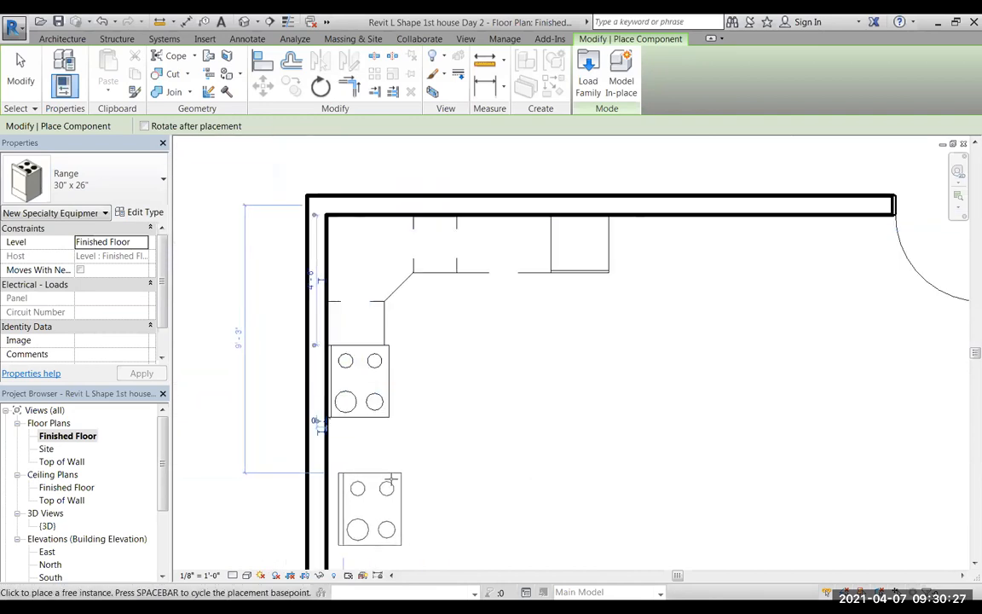
scroll(405, 457, up, 3)
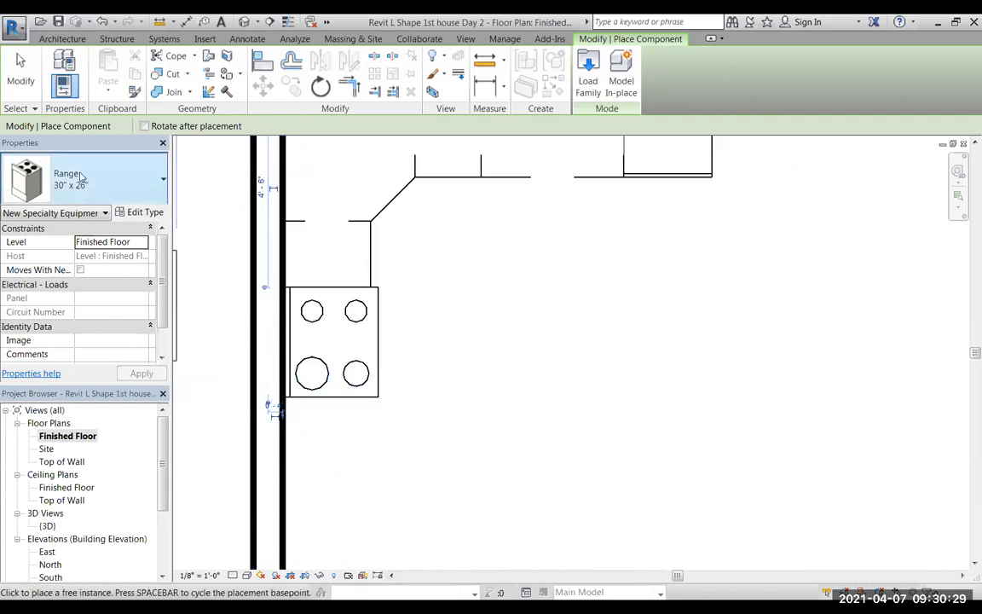
click(156, 182)
drag(257, 347, 244, 225)
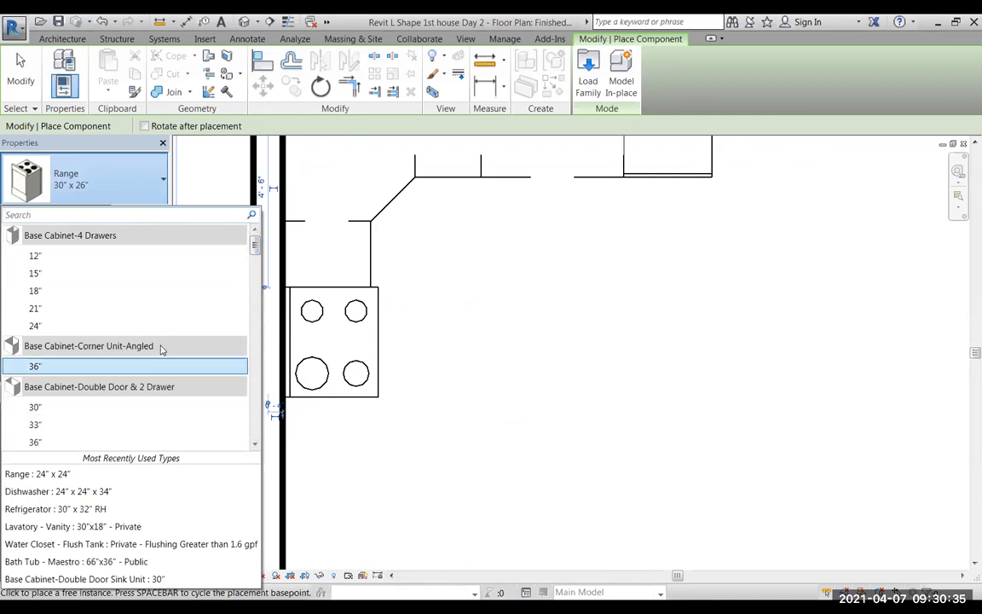
mouse_move(44, 346)
scroll(234, 247, down, 5)
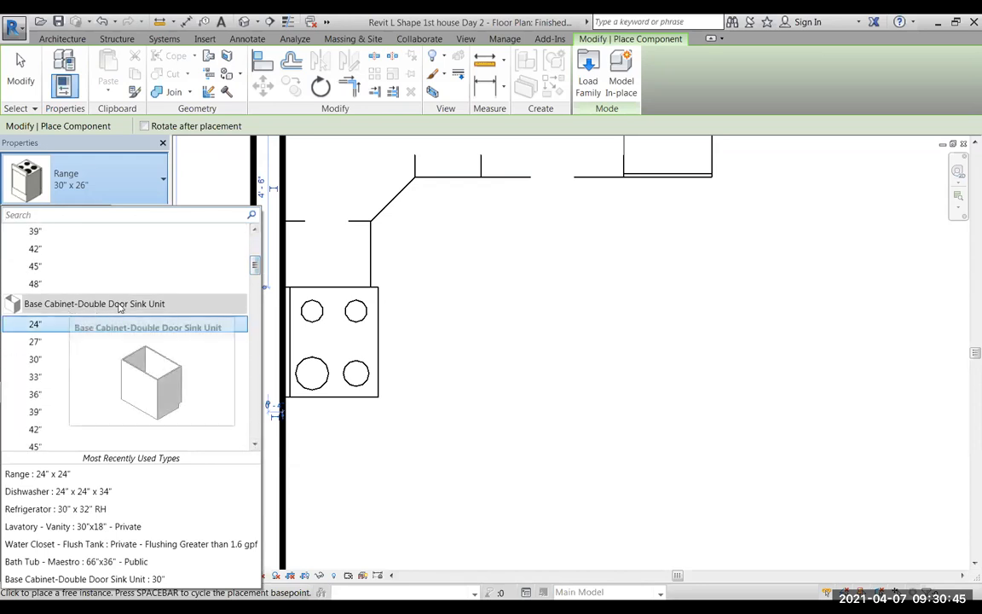
drag(257, 274, 259, 289)
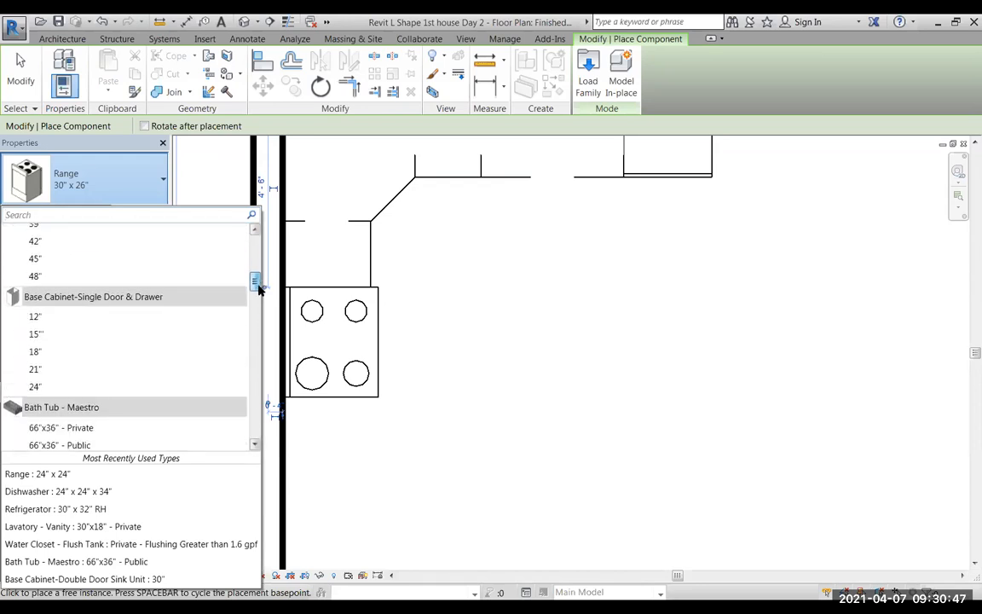
mouse_move(143, 297)
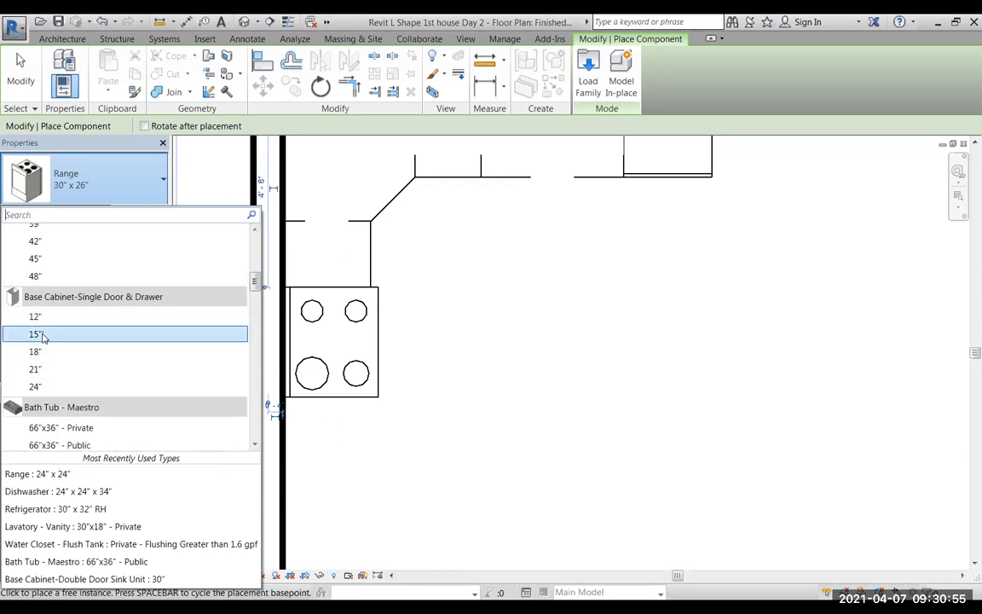
mouse_move(37, 353)
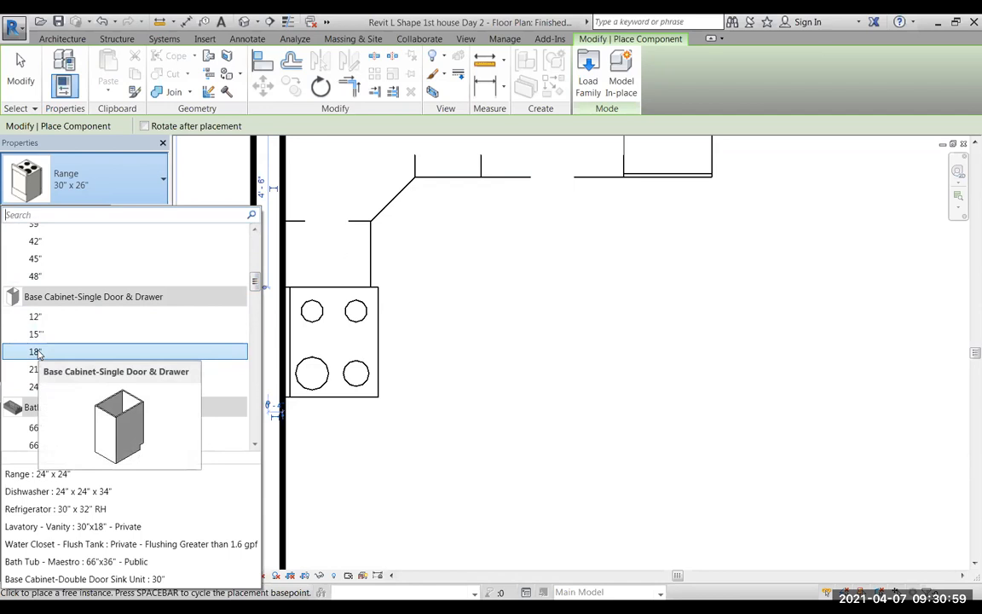
click(35, 352)
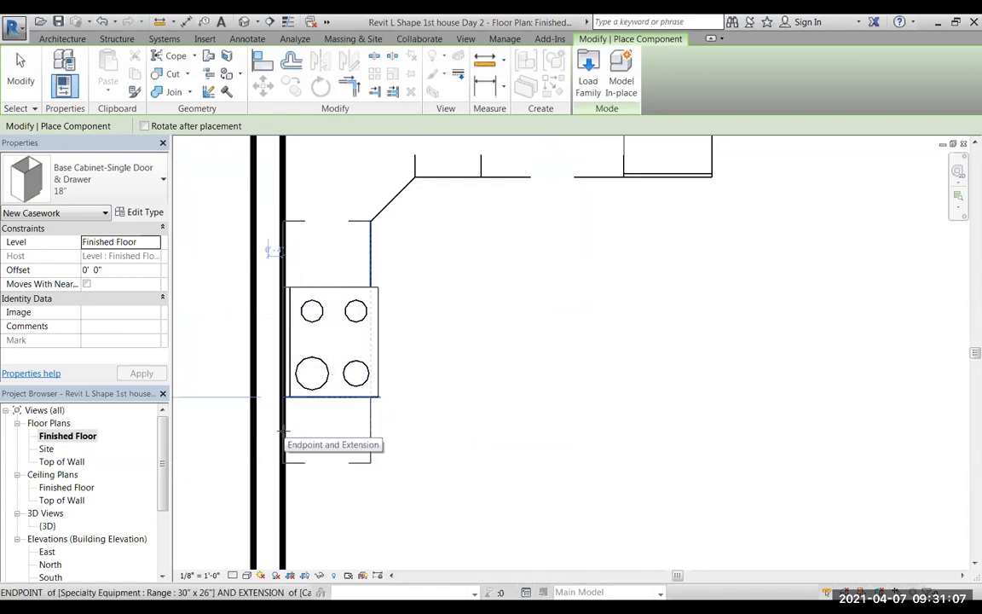
Place a rotated Refrigerator 35" x 32" RH against the left wall below the single-door cabinet, and end component placement.
scroll(498, 455, down, 1)
scroll(498, 454, down, 1)
middle_drag(456, 489, 441, 394)
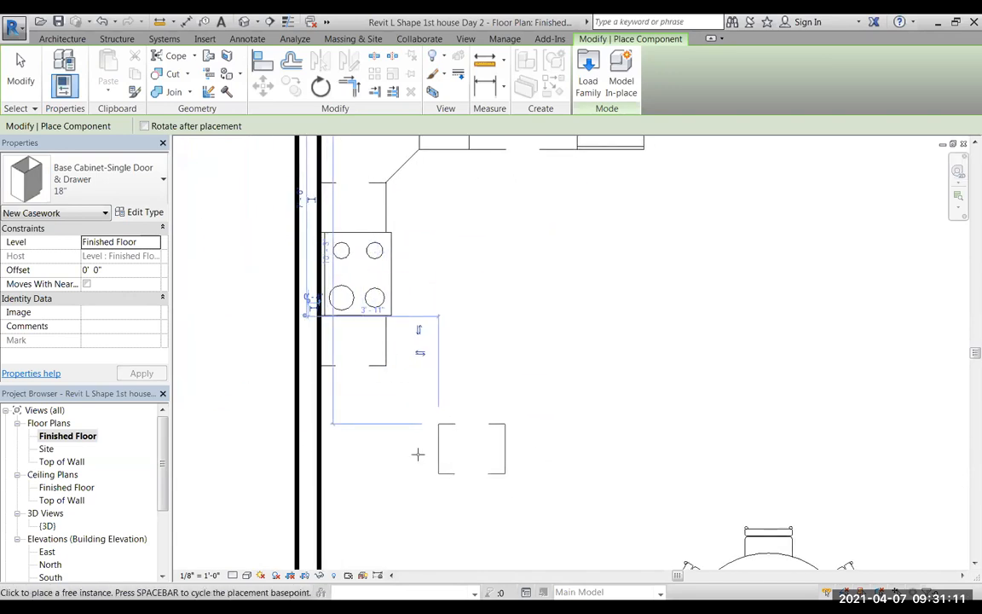
click(158, 177)
drag(255, 287, 257, 356)
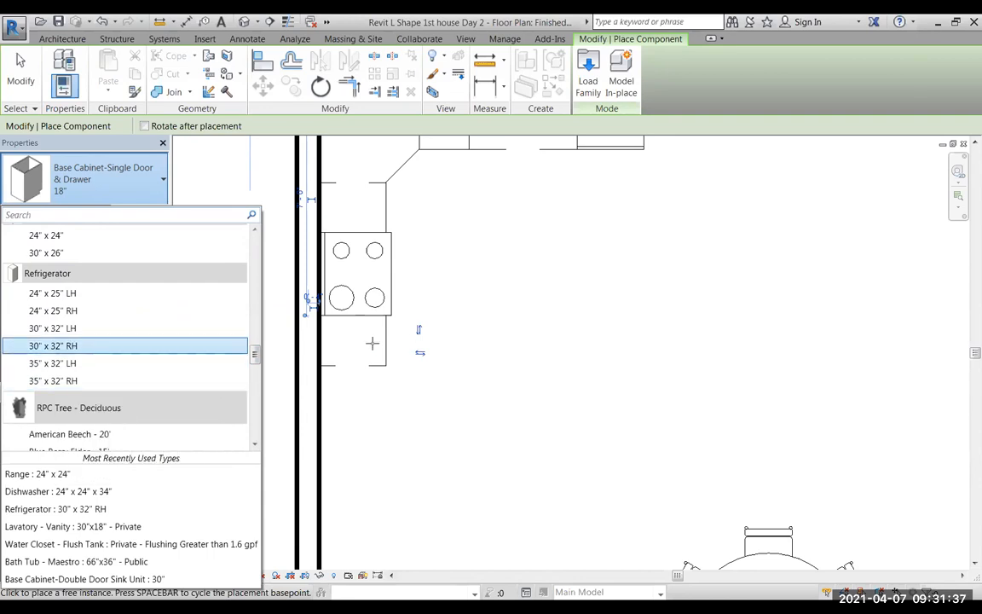
click(53, 381)
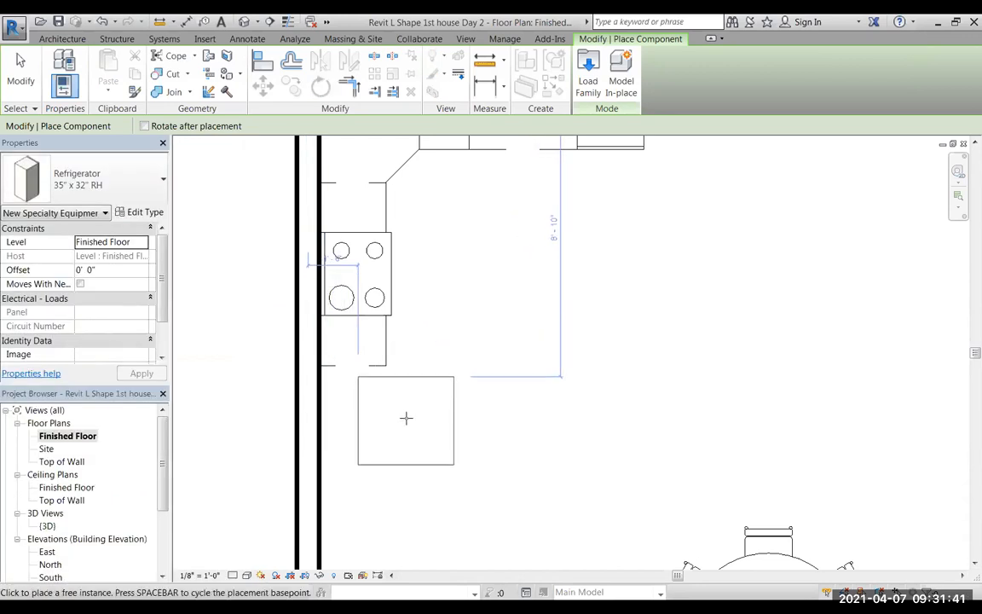
click(363, 415)
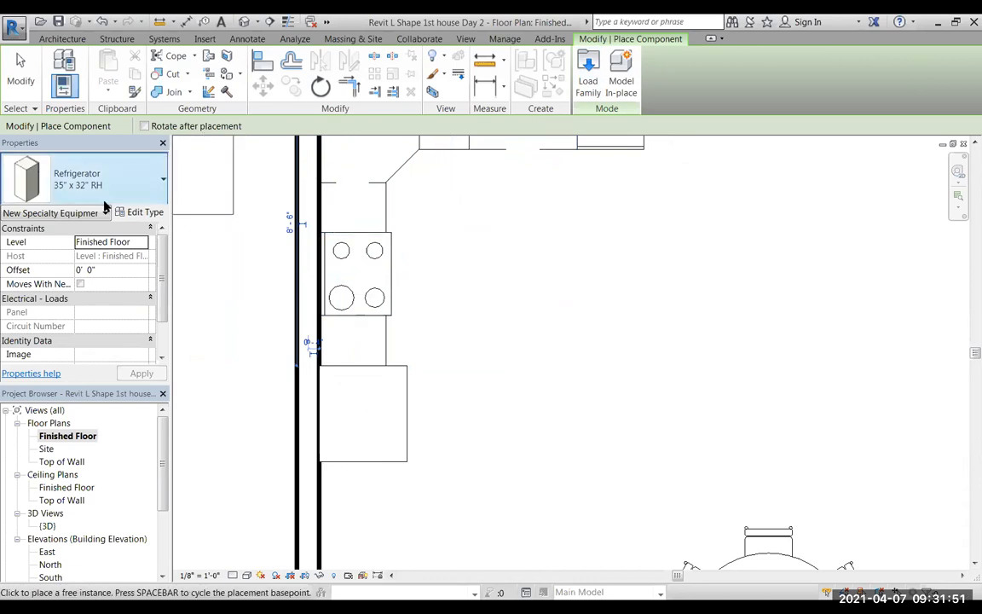
click(21, 69)
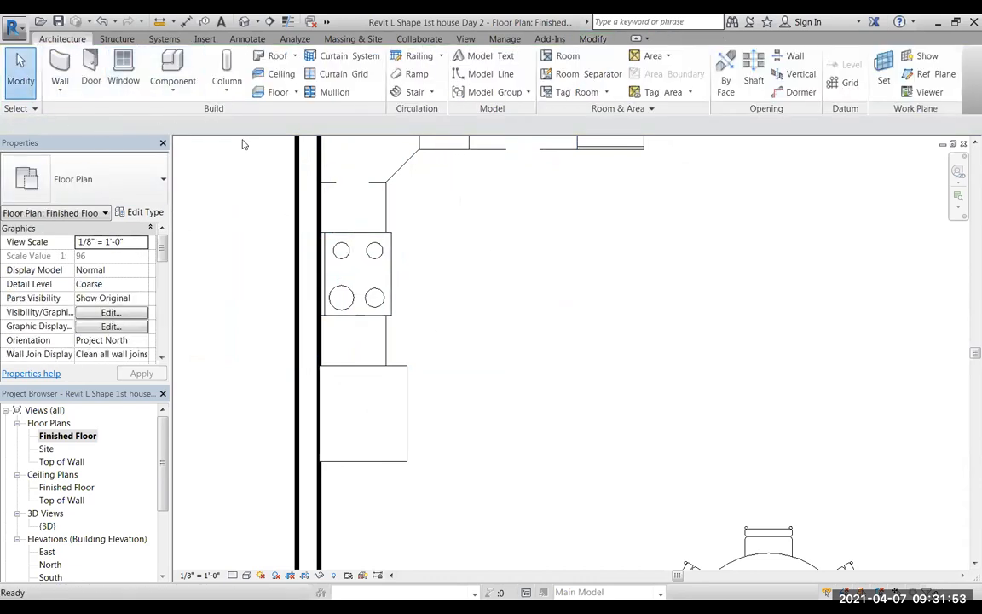
Create a perspective camera view at 5' 6" offset from the open room area, aimed at the cabinets above the range on the left wall.
scroll(516, 411, down, 1)
scroll(515, 411, down, 2)
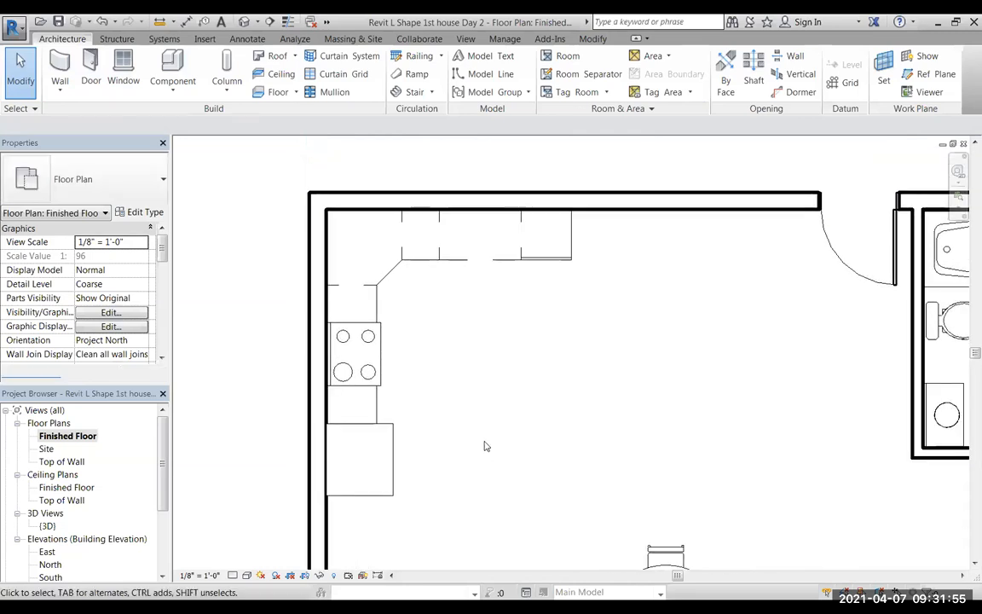
click(258, 22)
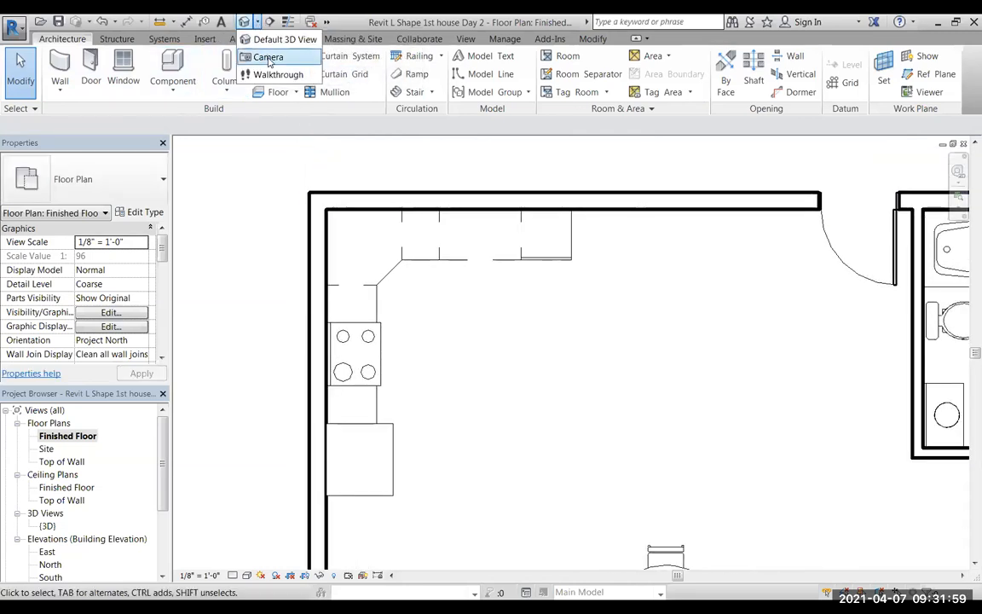
click(264, 48)
click(803, 491)
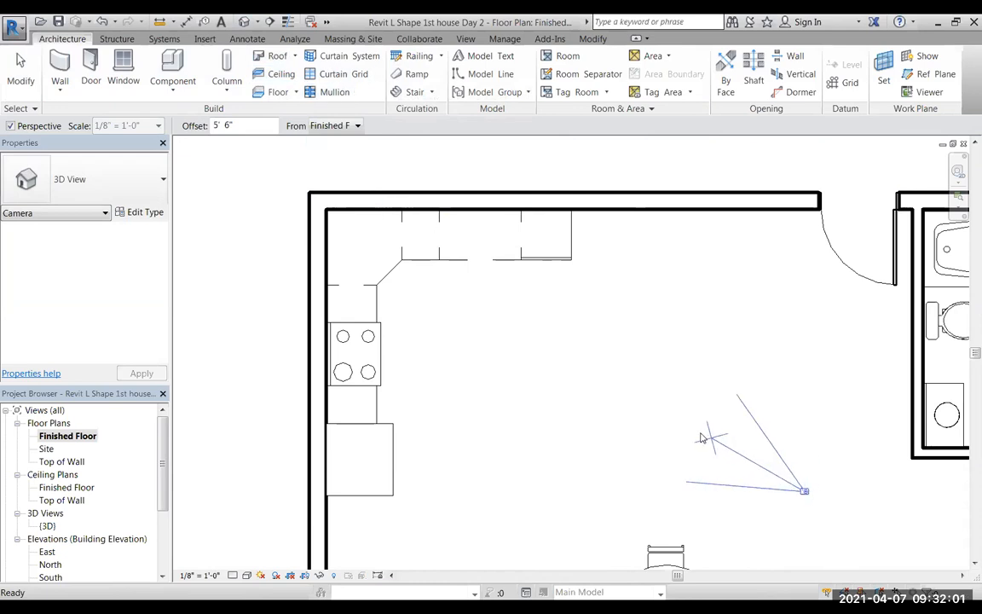
click(336, 299)
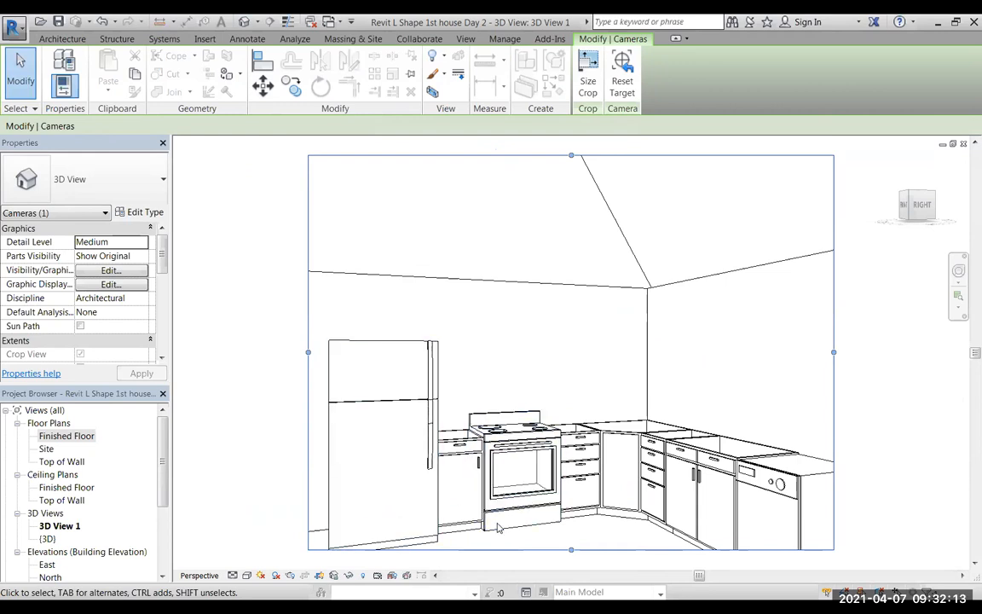
Inspect the joint between the dishwasher and the 39" double-door cabinet up close, and check the cabinet's height in its type properties.
scroll(479, 469, up, 2)
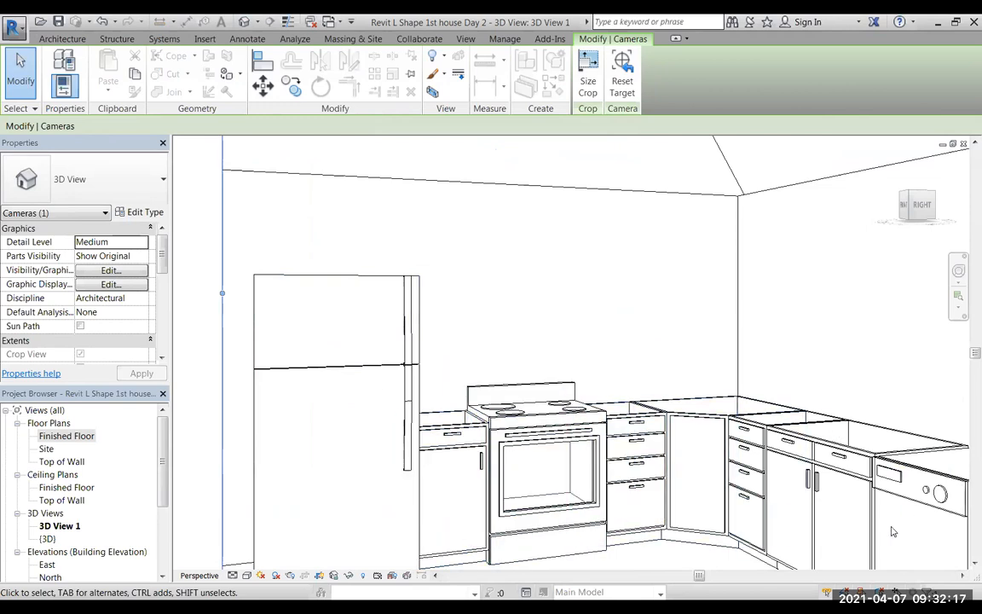
scroll(898, 510, up, 5)
middle_drag(903, 506, 501, 443)
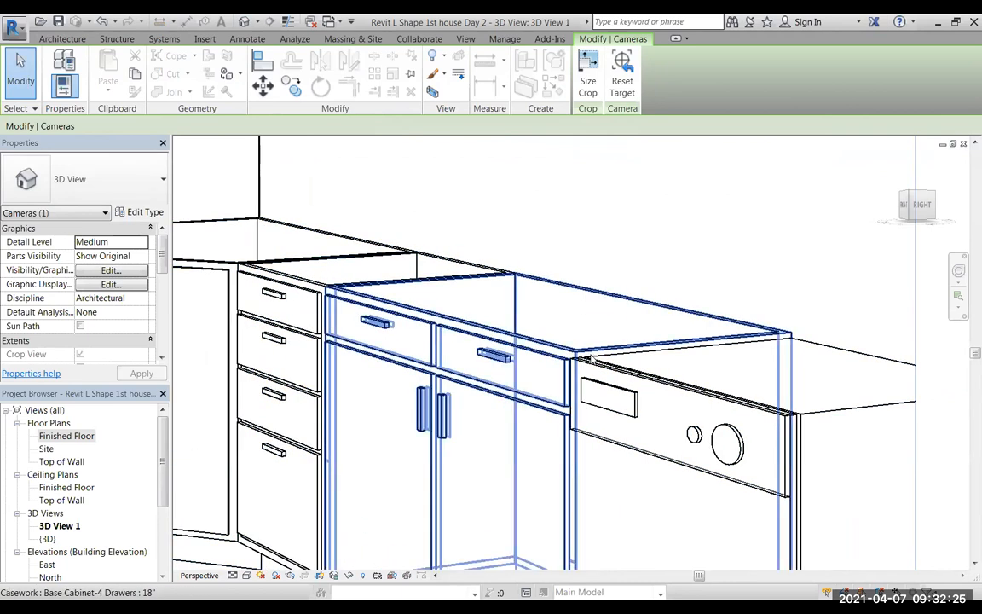
scroll(677, 410, up, 2)
scroll(649, 405, up, 2)
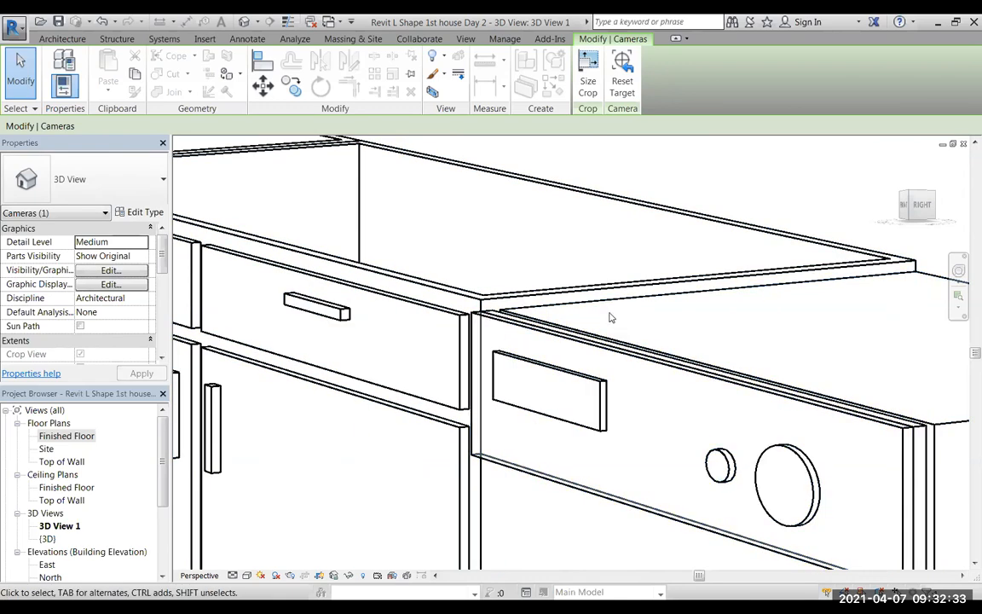
scroll(612, 294, down, 4)
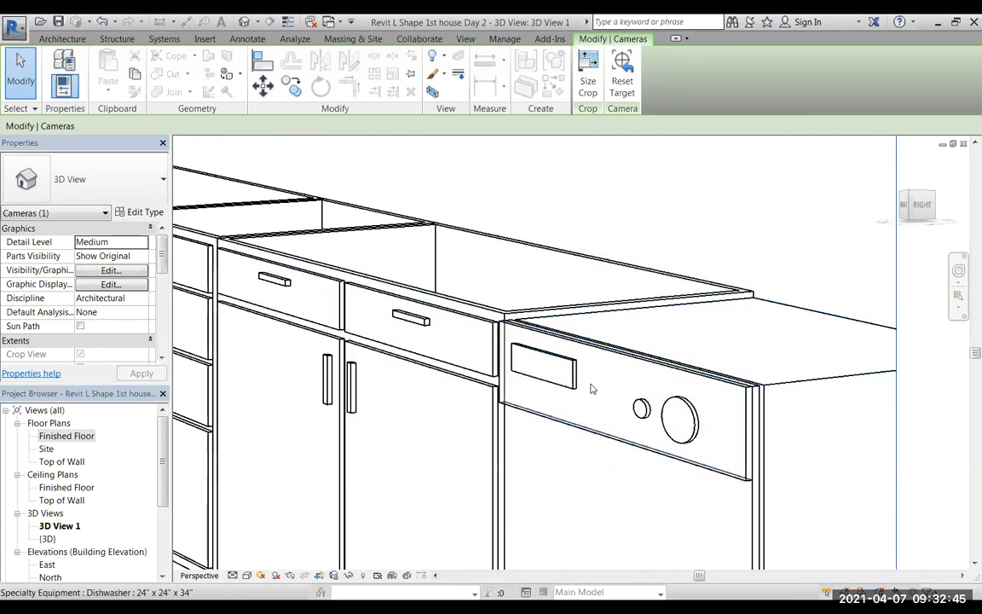
click(631, 351)
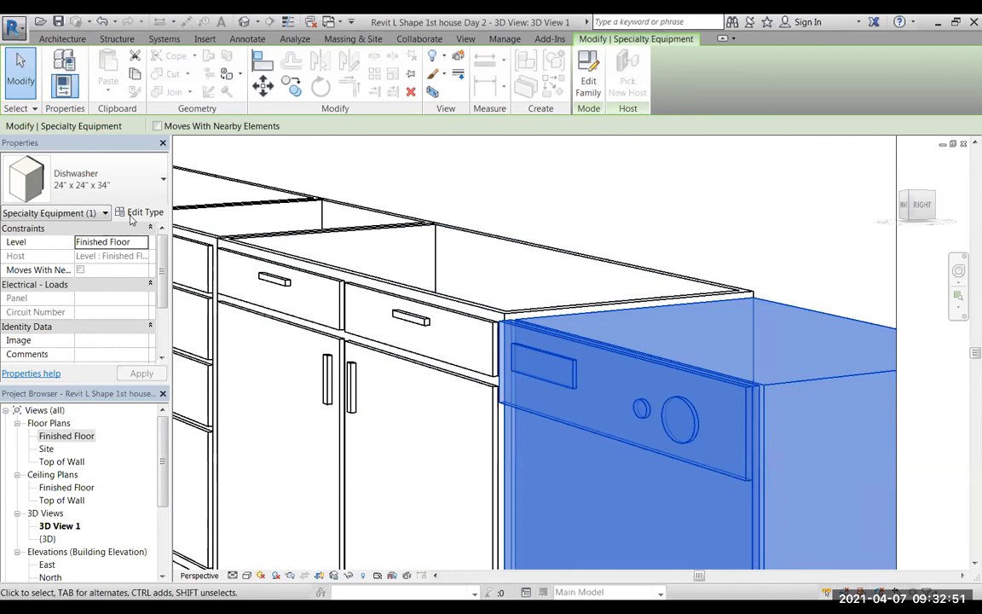
key(Escape)
click(449, 300)
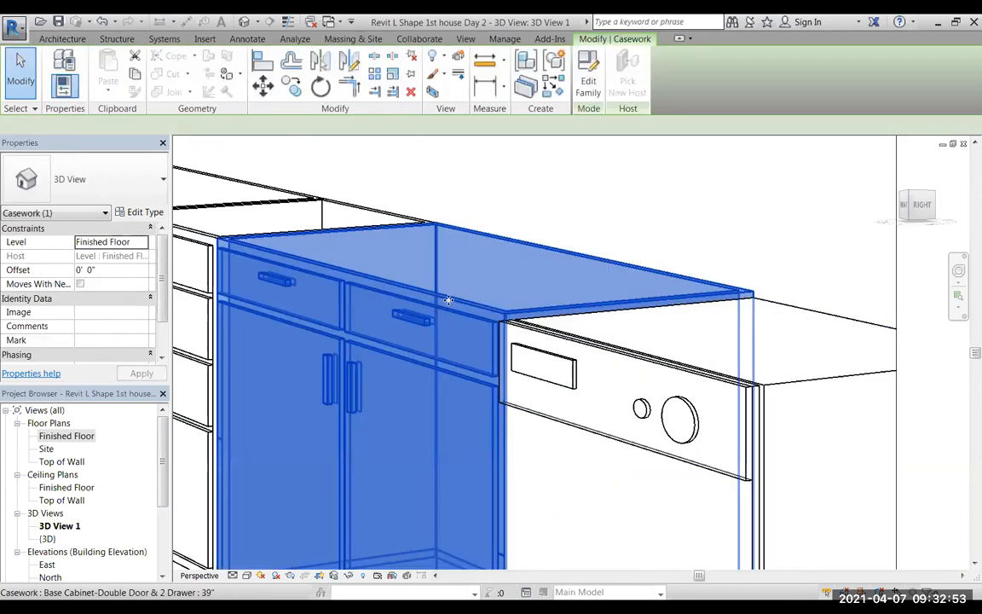
click(140, 214)
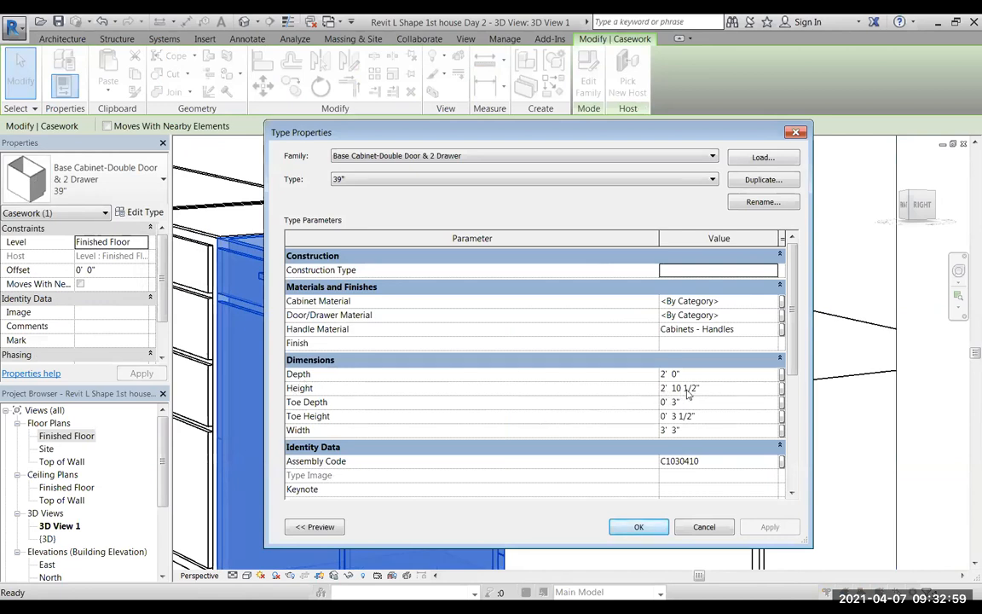
click(702, 527)
Set the Dishwasher type's height to 2' 10 1/2" in its type properties.
click(669, 344)
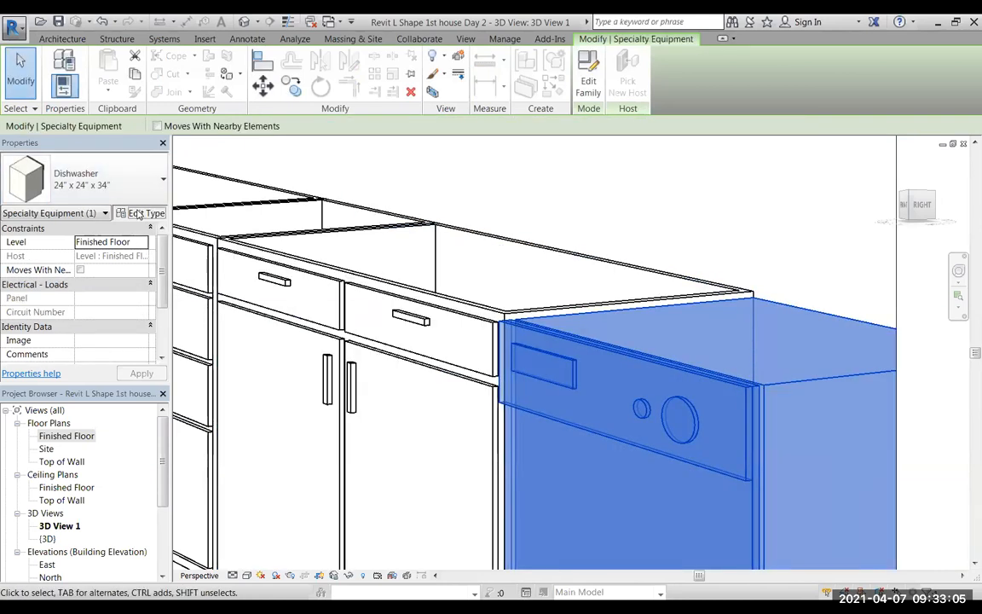
click(141, 213)
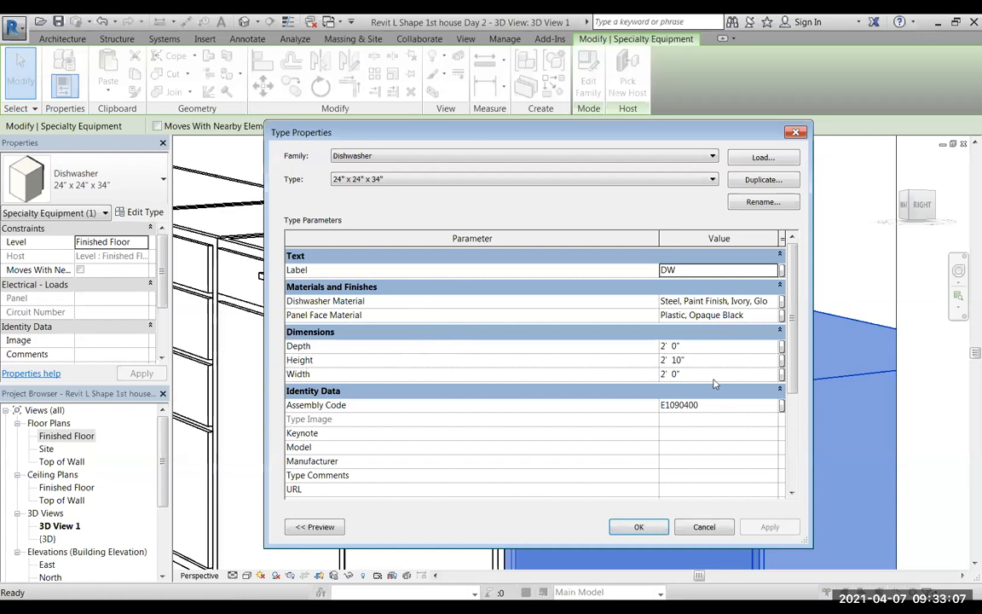
click(679, 359)
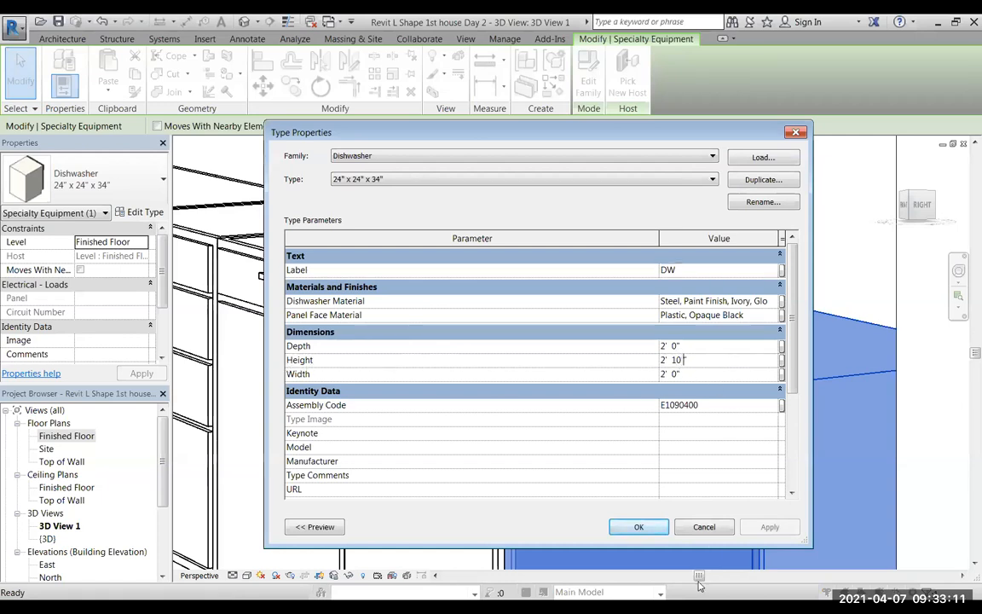
text(1/2")
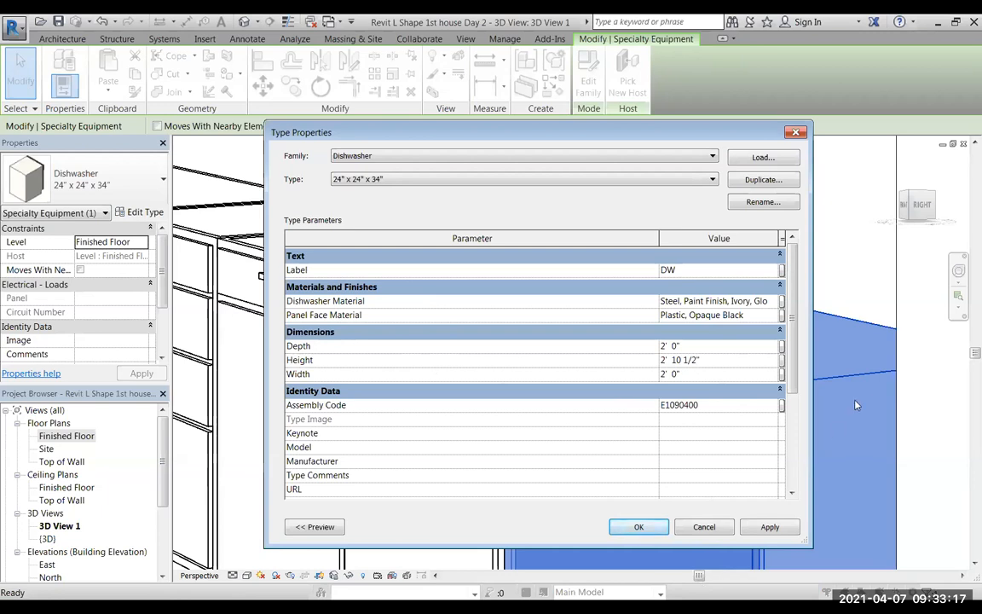
click(769, 526)
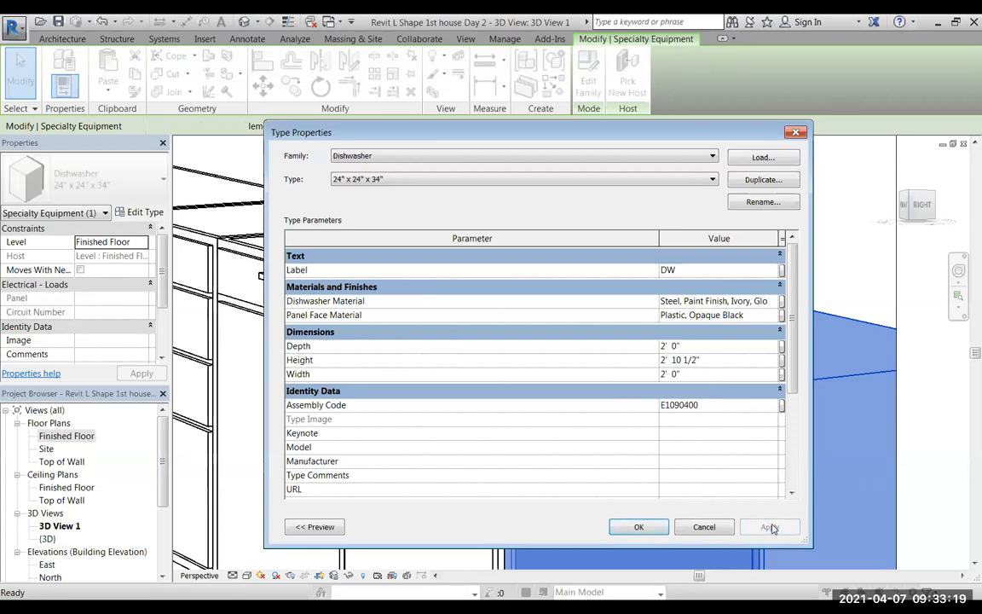
click(637, 527)
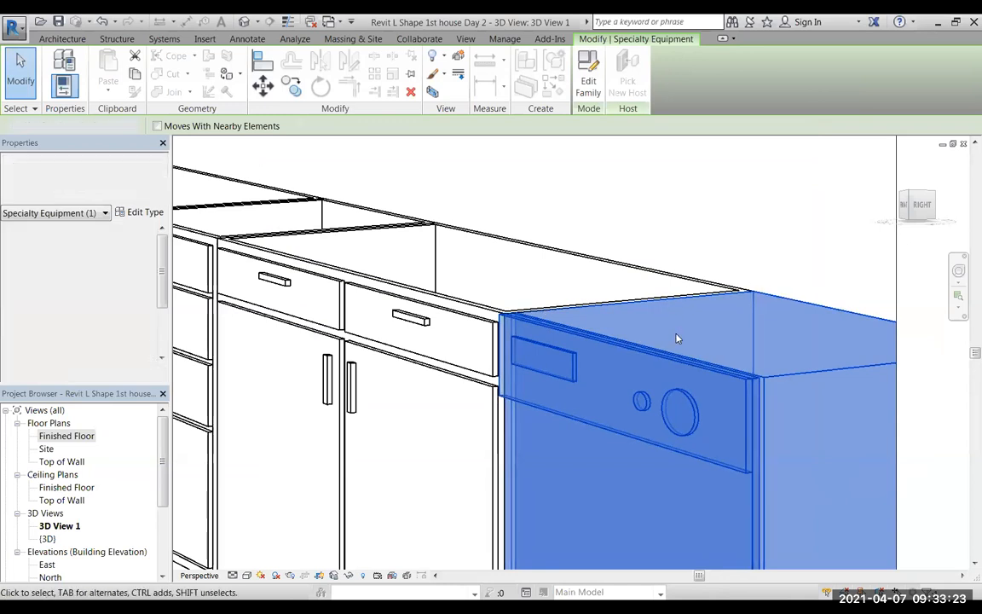
key(Escape)
Extend the camera view's crop region downward and outward on both sides to show the whole kitchen run.
scroll(594, 375, down, 5)
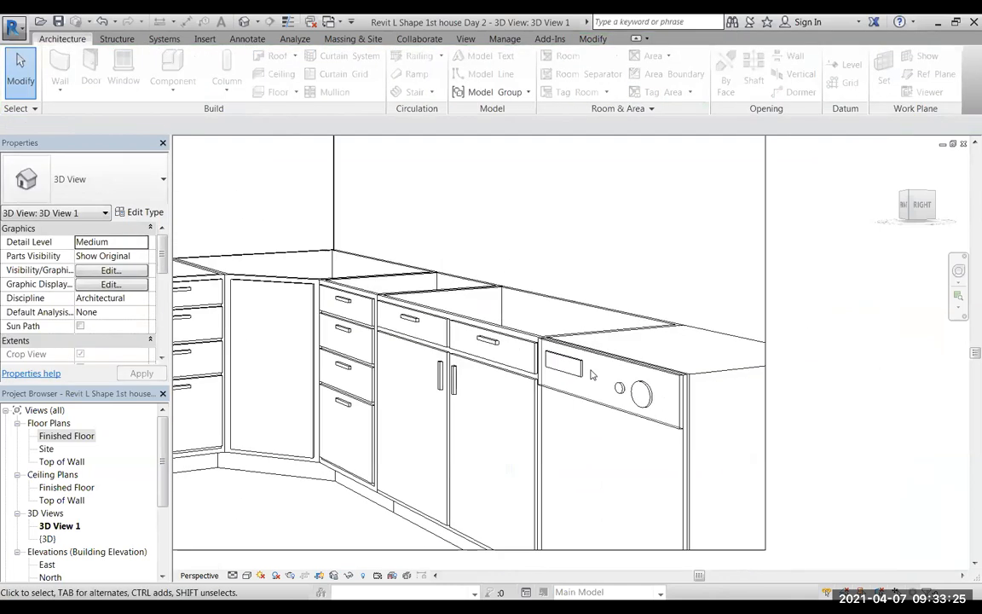
middle_drag(561, 311, 699, 322)
click(596, 455)
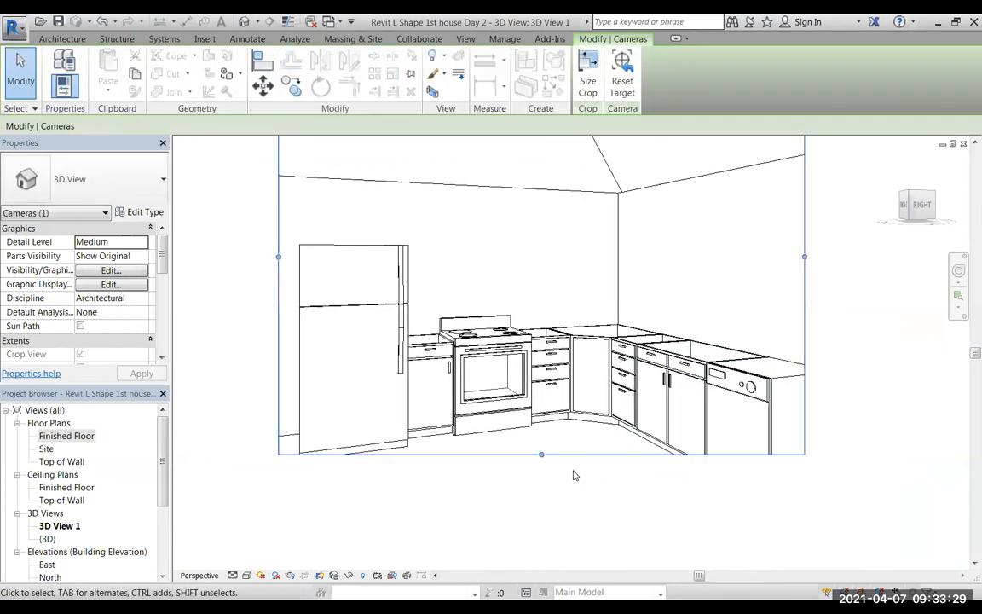
drag(542, 456, 542, 533)
drag(805, 295, 888, 296)
drag(279, 300, 230, 296)
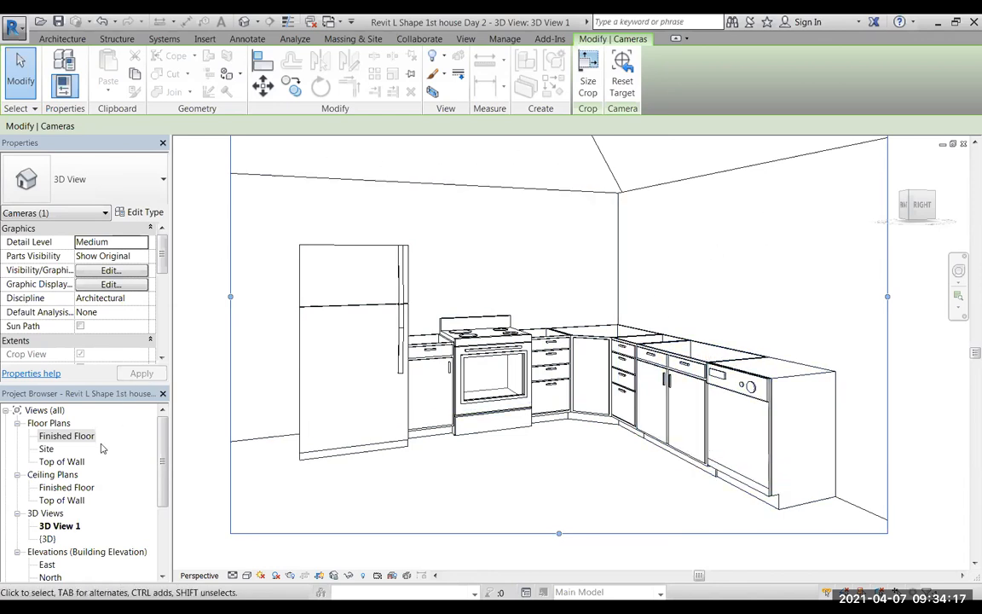
Return to the Finished Floor plan and delete the camera together with its view, 3D View 1.
double_click(57, 437)
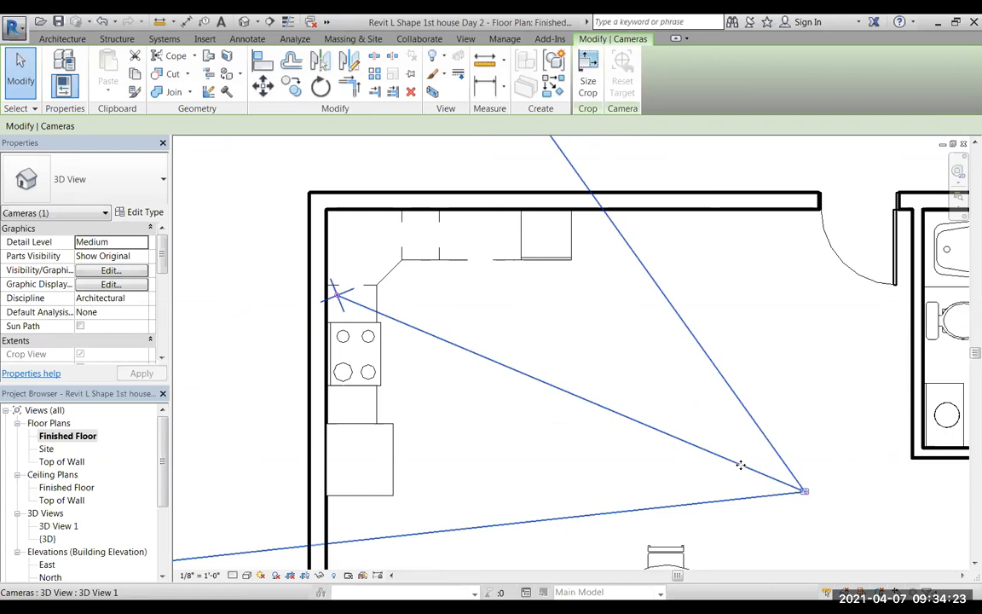
key(Delete)
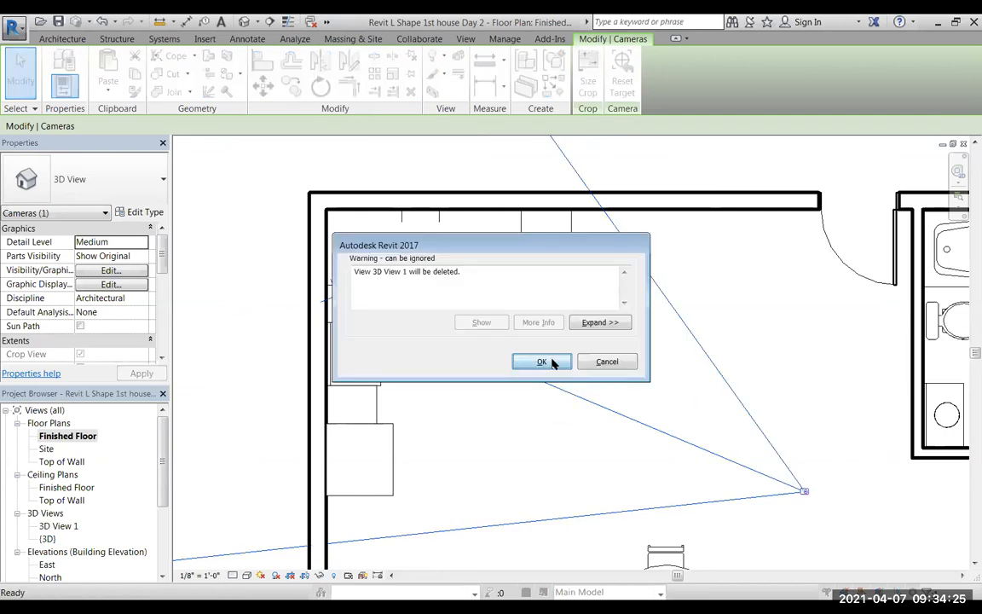
click(535, 359)
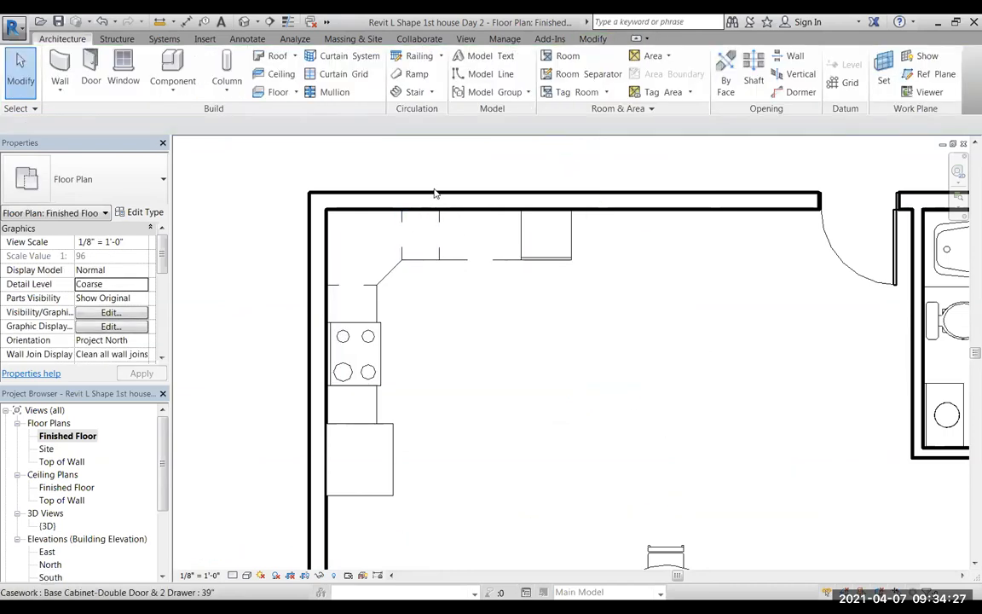
Start placing a component and browse the family library to the Counter Tops folder under Casework.
click(170, 59)
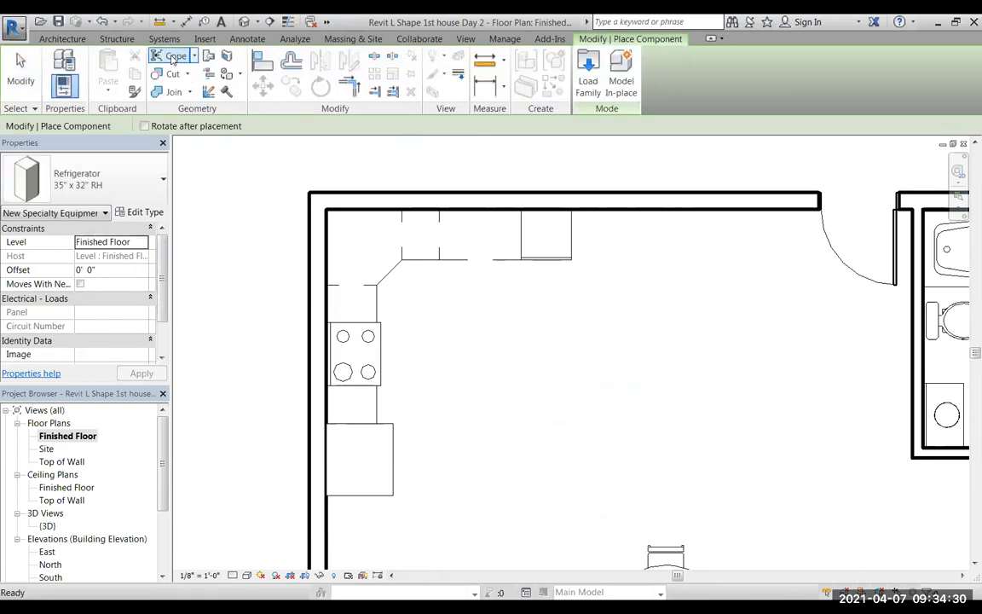
click(588, 72)
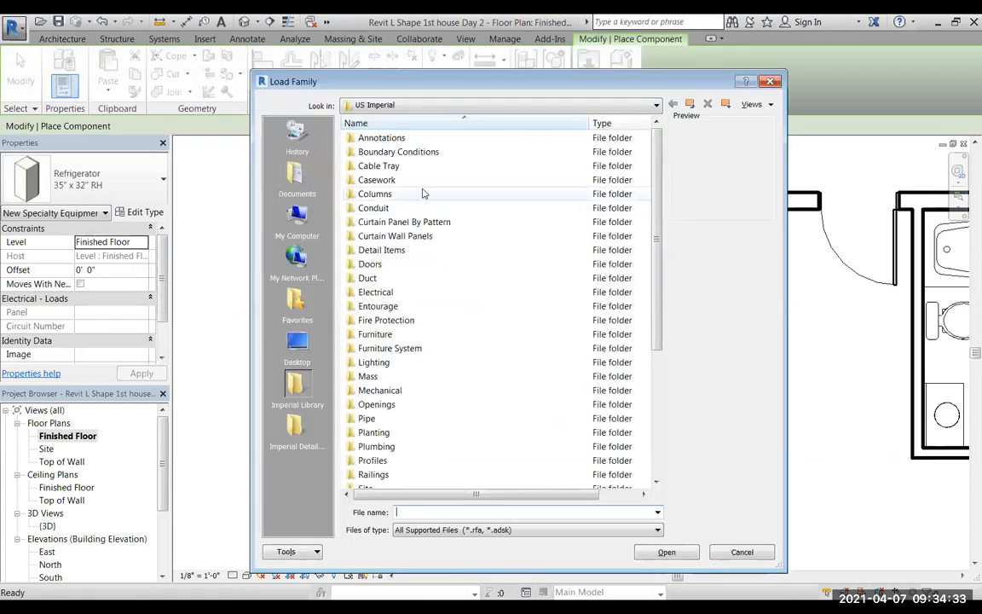
double_click(379, 180)
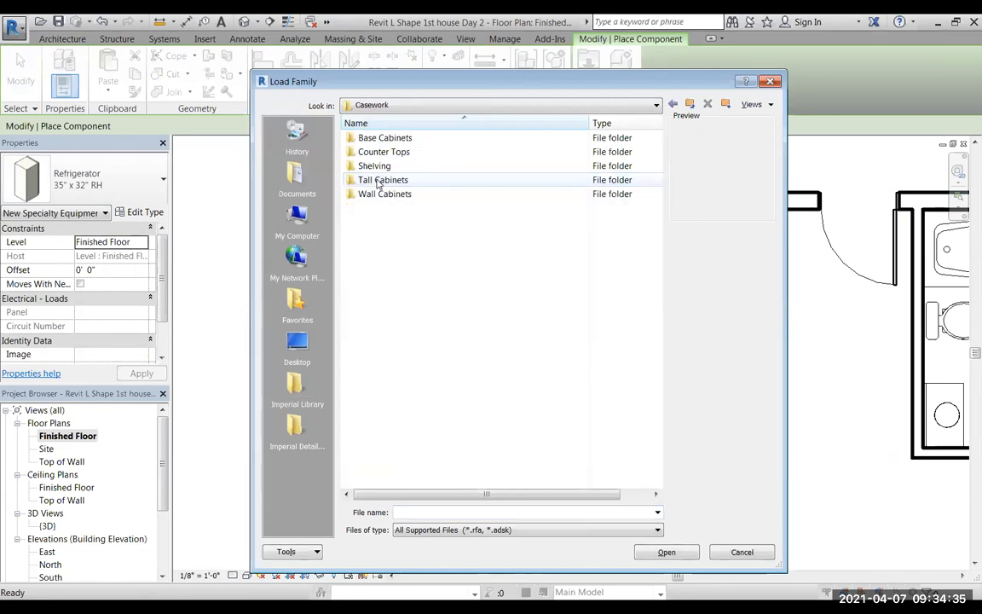
double_click(403, 152)
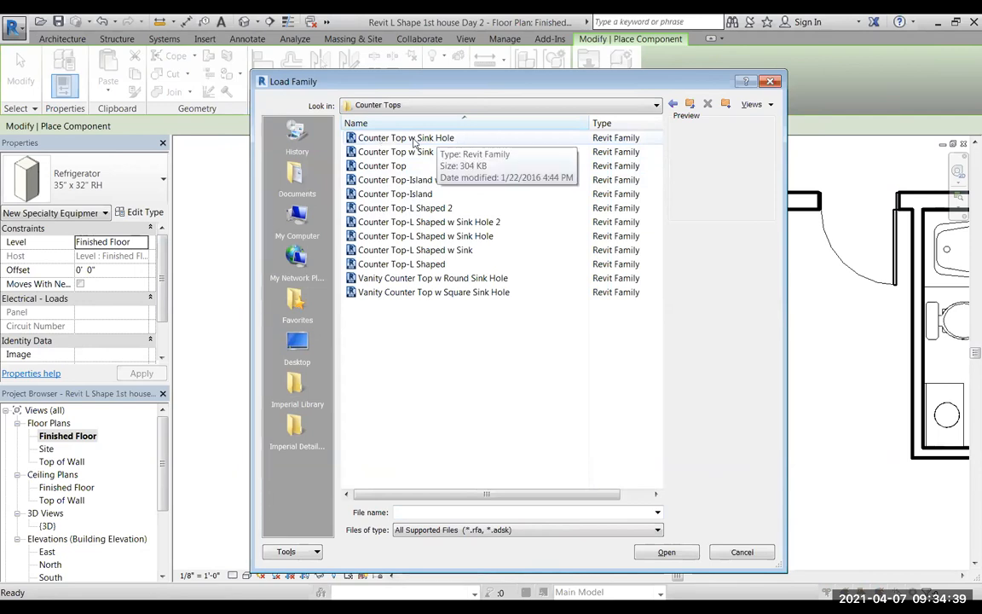
Preview the straight, island and L-shaped countertop families in the Counter Tops folder to compare their shapes and sink openings.
click(416, 138)
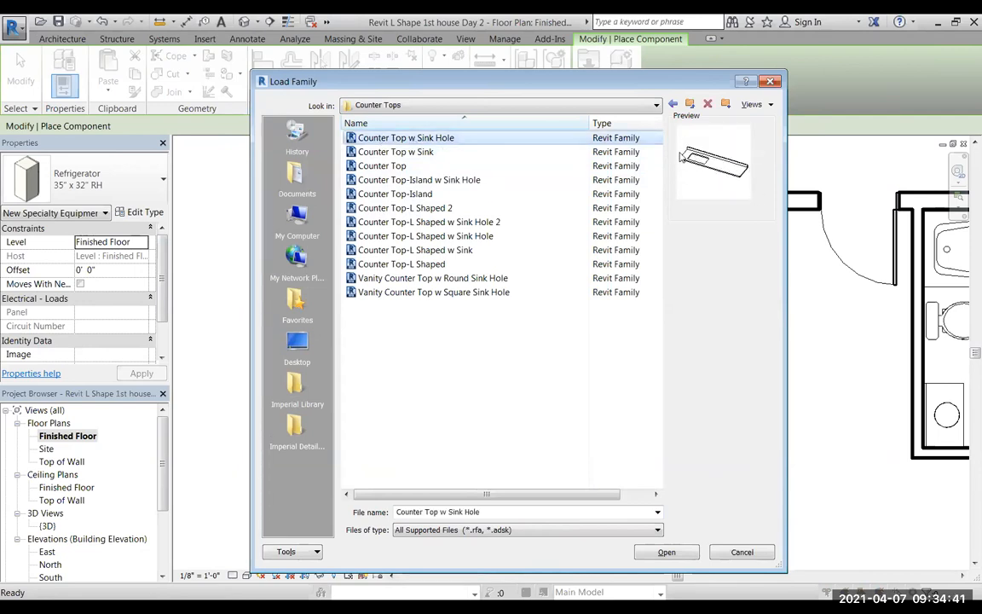
click(407, 153)
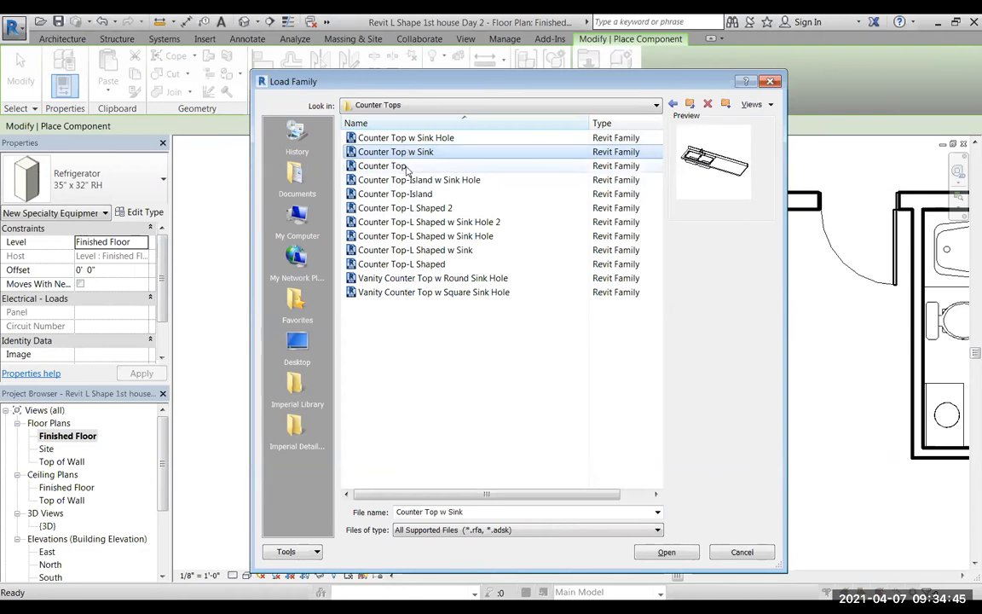
click(392, 170)
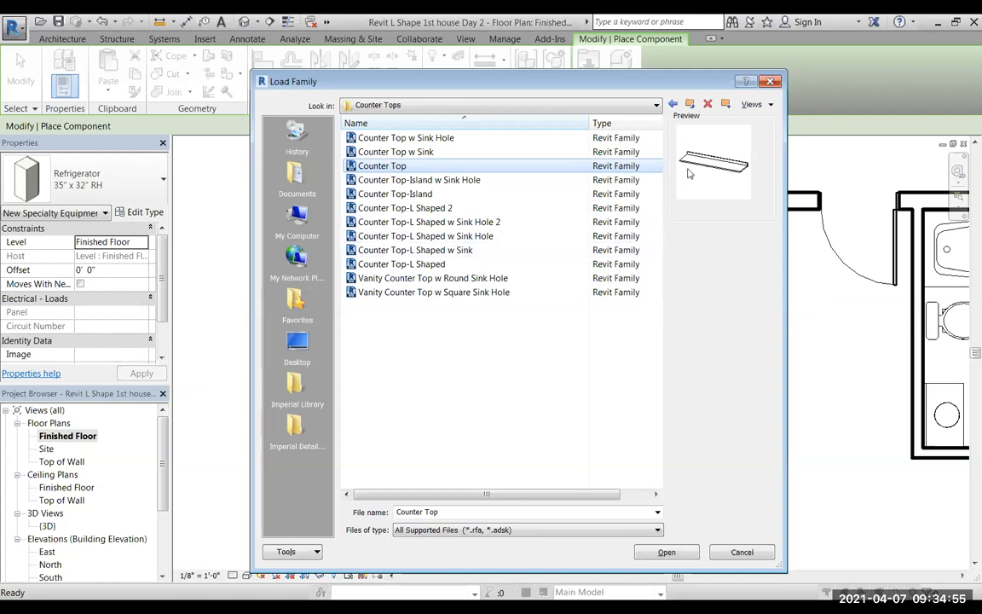
click(429, 181)
click(409, 193)
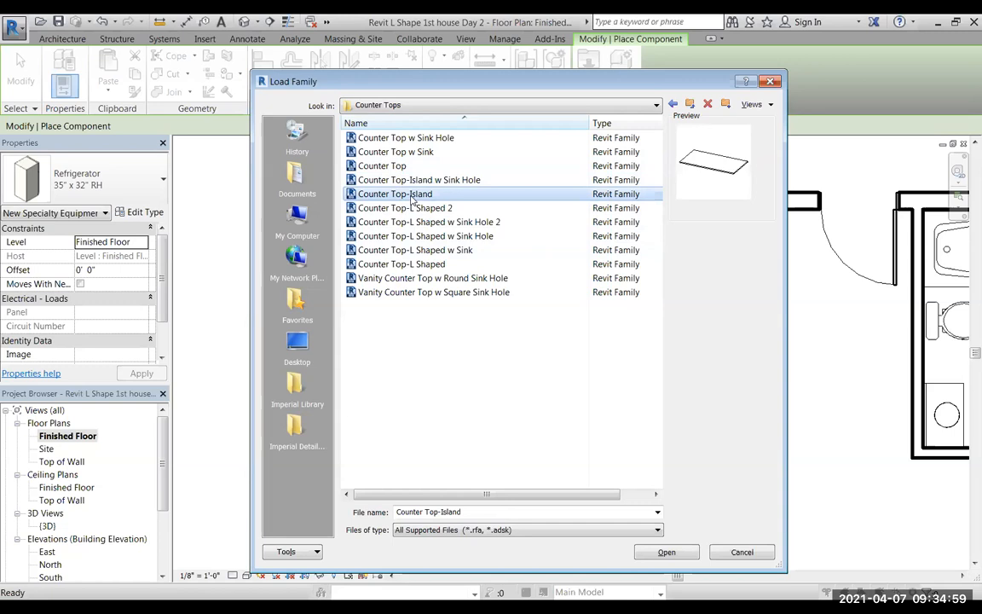
click(414, 209)
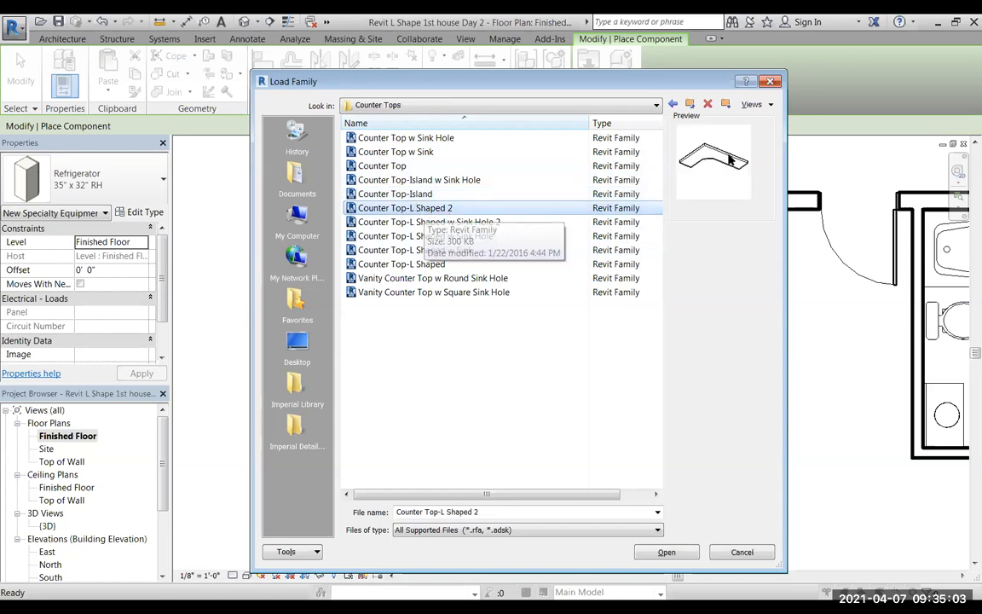
click(429, 223)
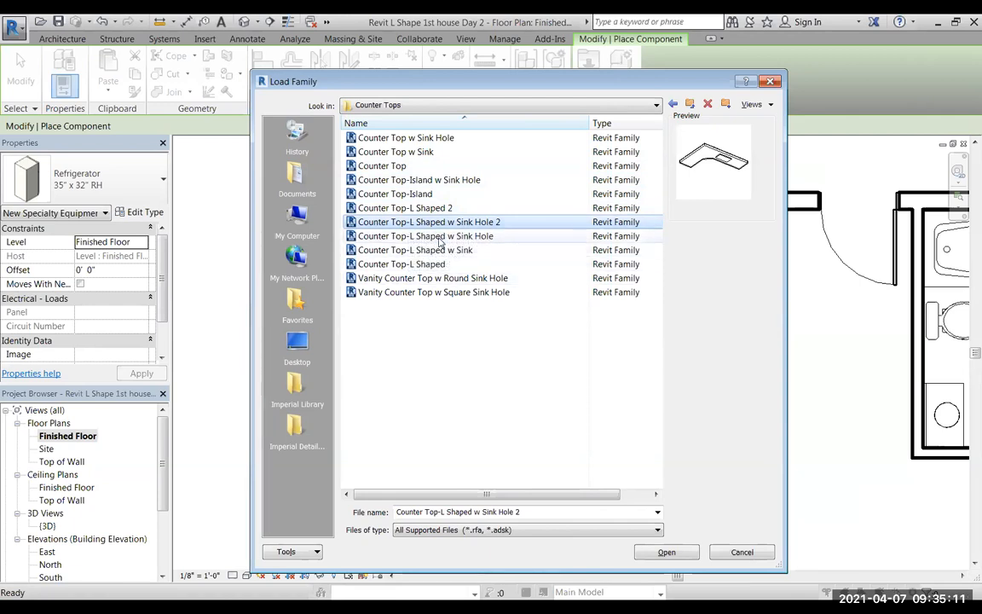
click(441, 238)
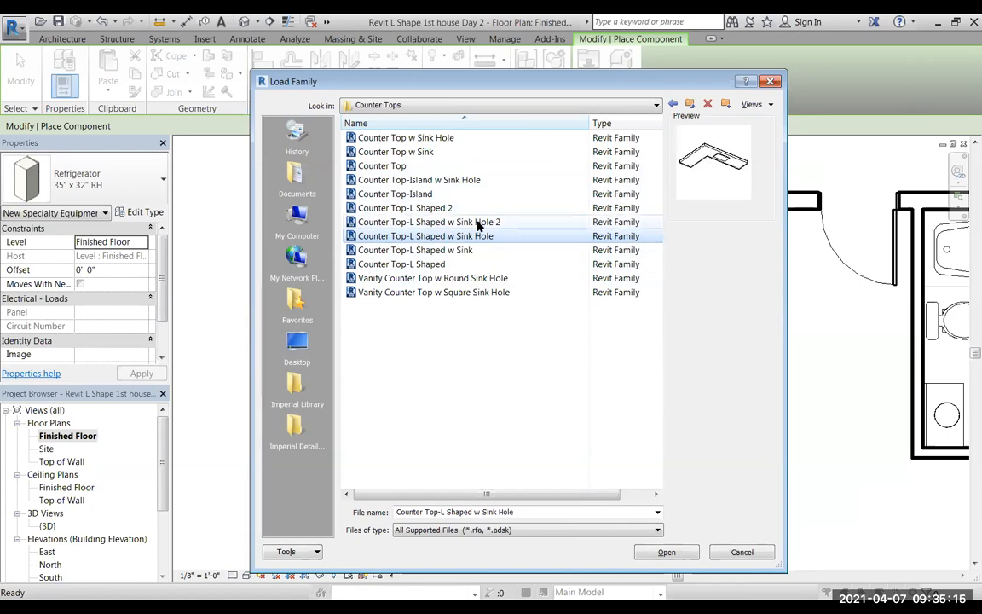
Load the Counter Top and Counter Top-L Shaped w Sink Hole 2 families into the project.
key(Up)
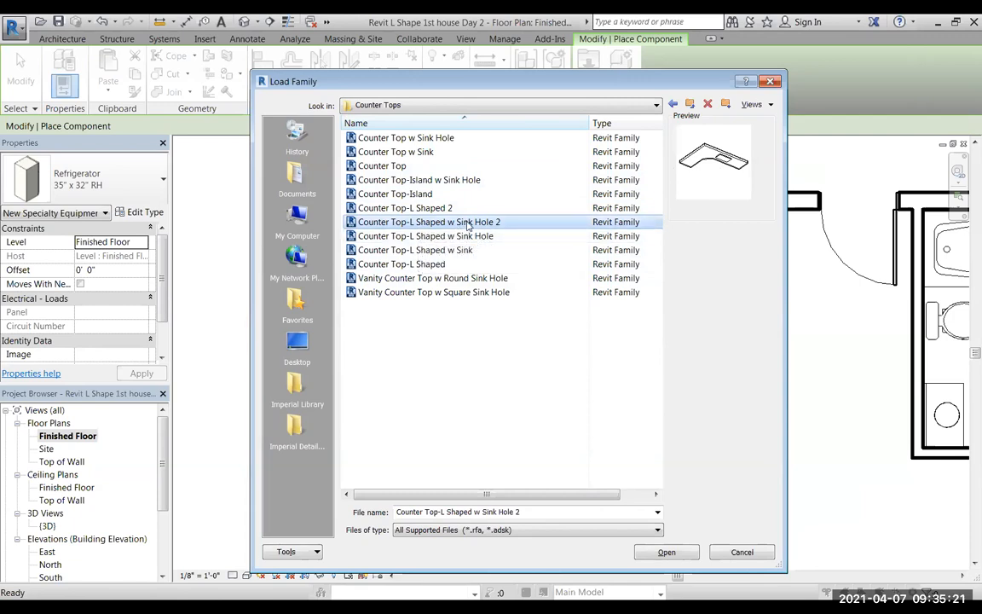
ctrl+click(383, 166)
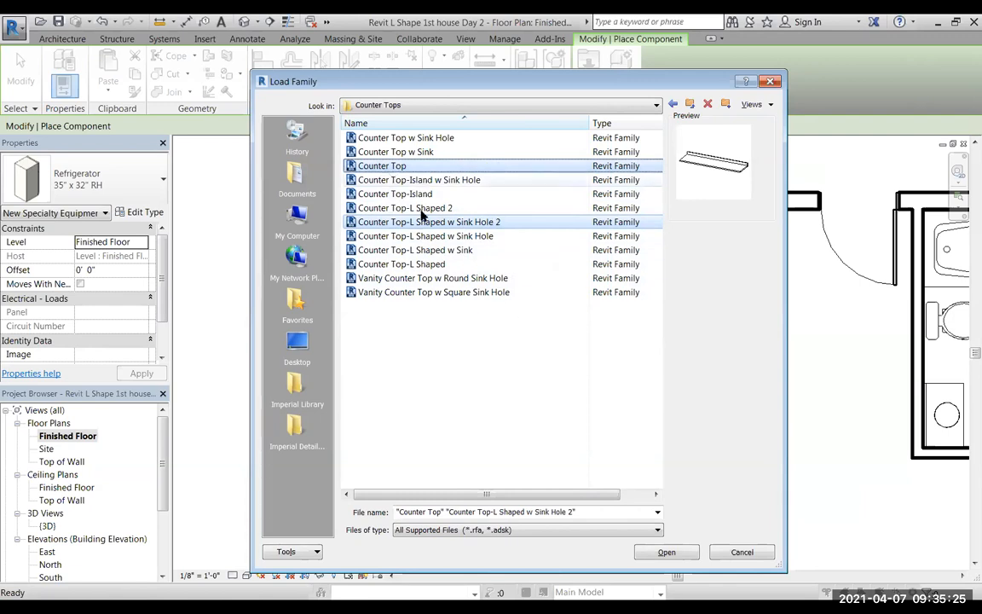
click(664, 551)
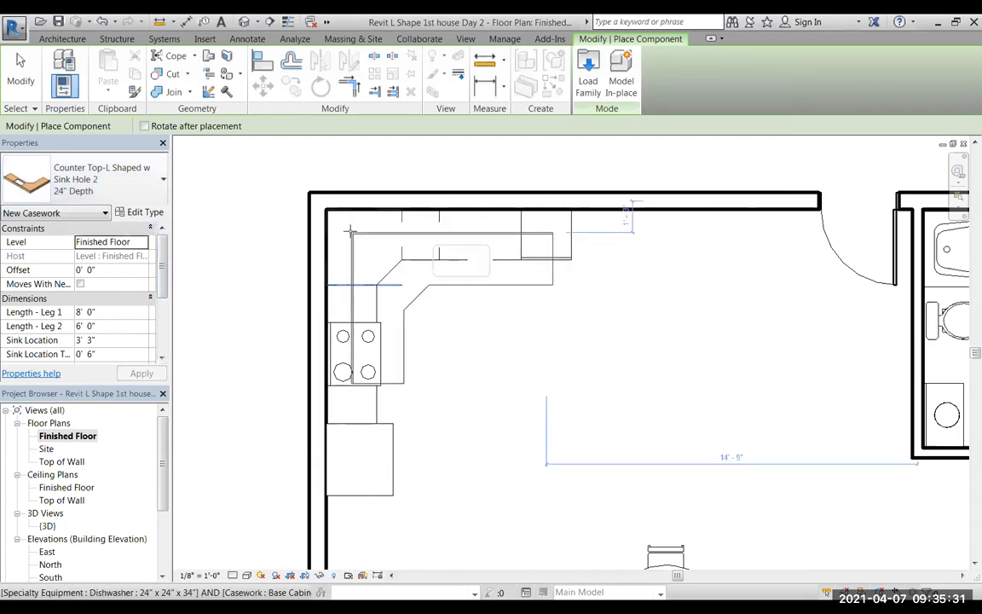
Place the 24" deep L-shaped countertop with sink hole in the kitchen's inner wall corner, over the base cabinets.
scroll(332, 220, up, 3)
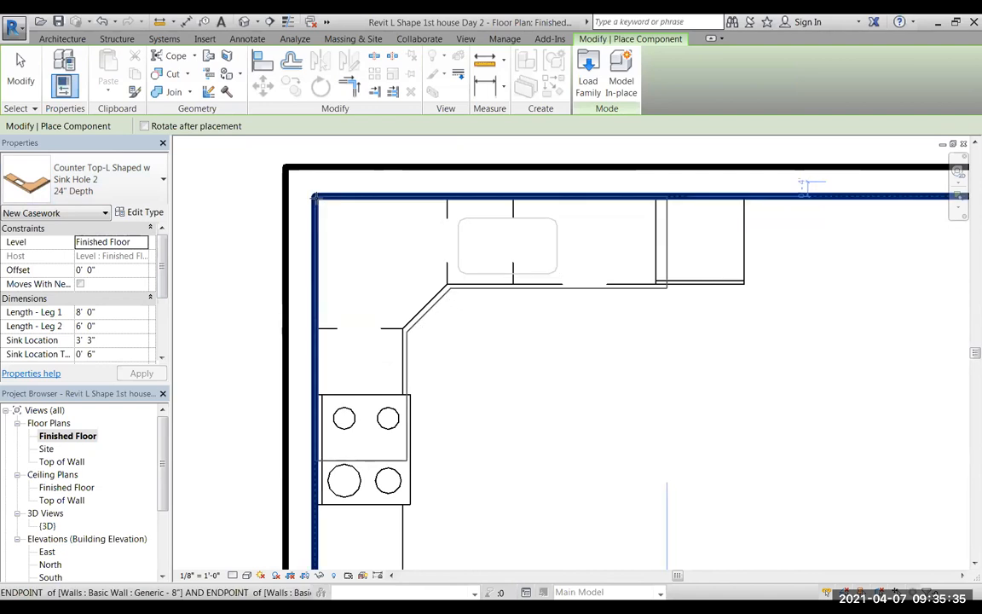
click(315, 197)
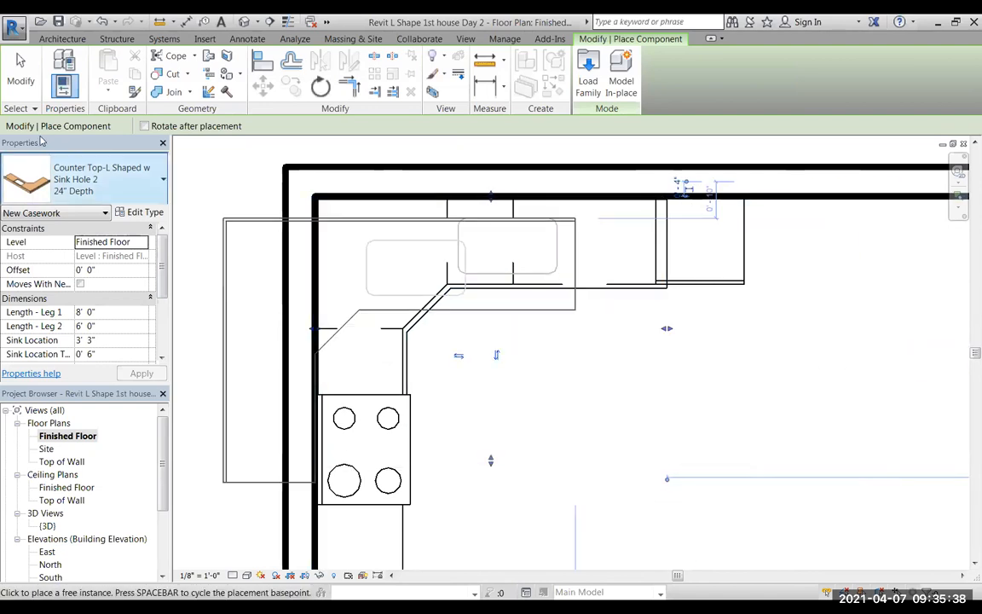
click(21, 68)
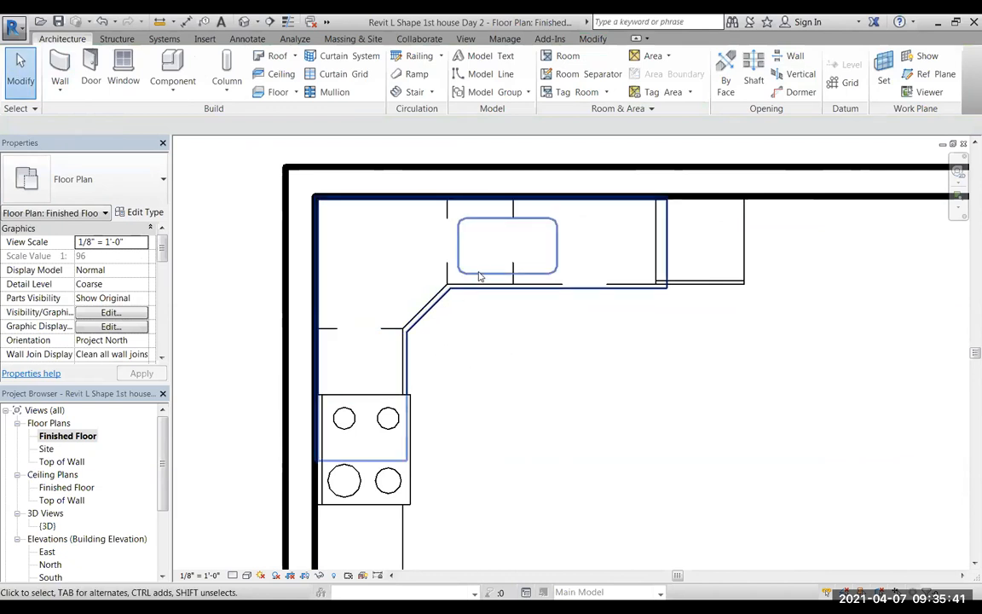
Stretch the countertop's Leg 1 to 9' 9" at the dishwasher's outer edge and shorten Leg 2 to about 4' 6" at the range.
click(527, 288)
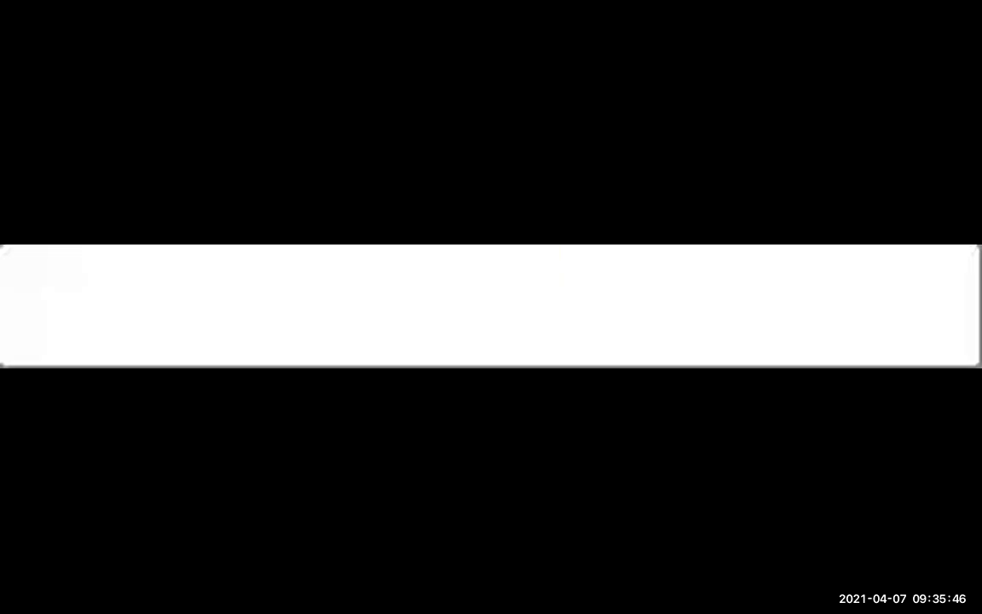
drag(667, 330, 743, 324)
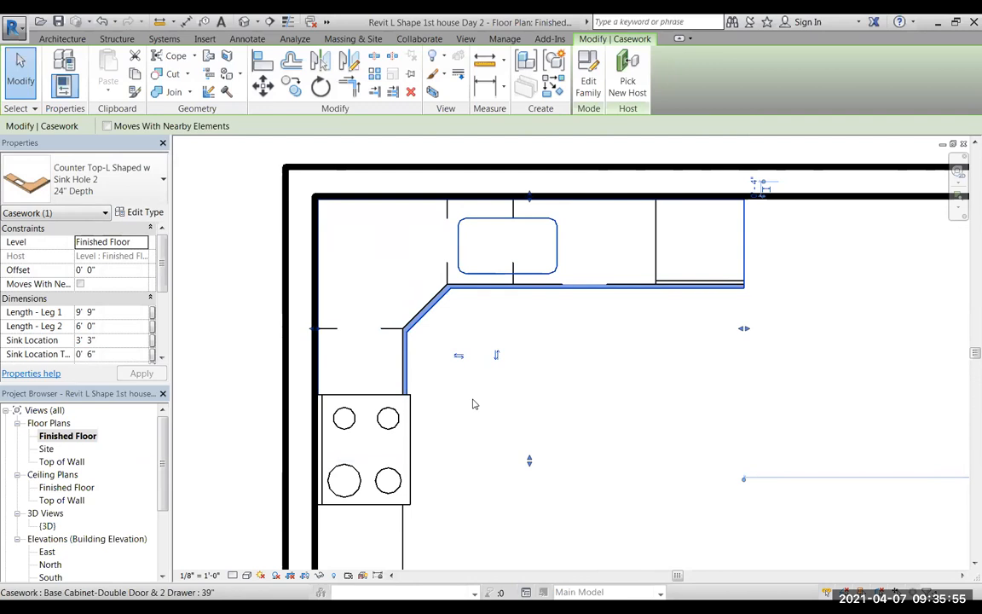
drag(528, 464, 522, 395)
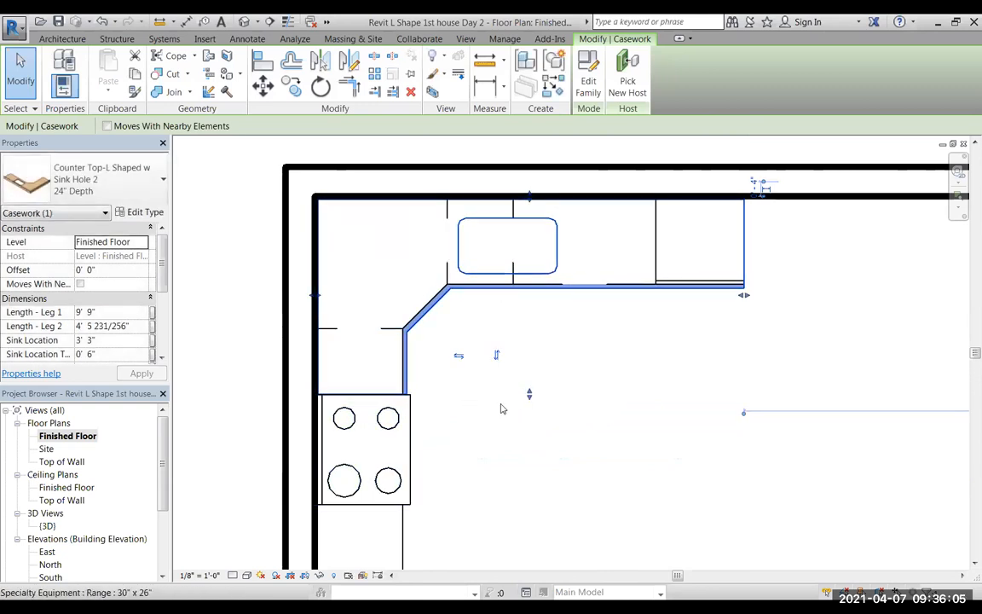
drag(531, 408, 531, 397)
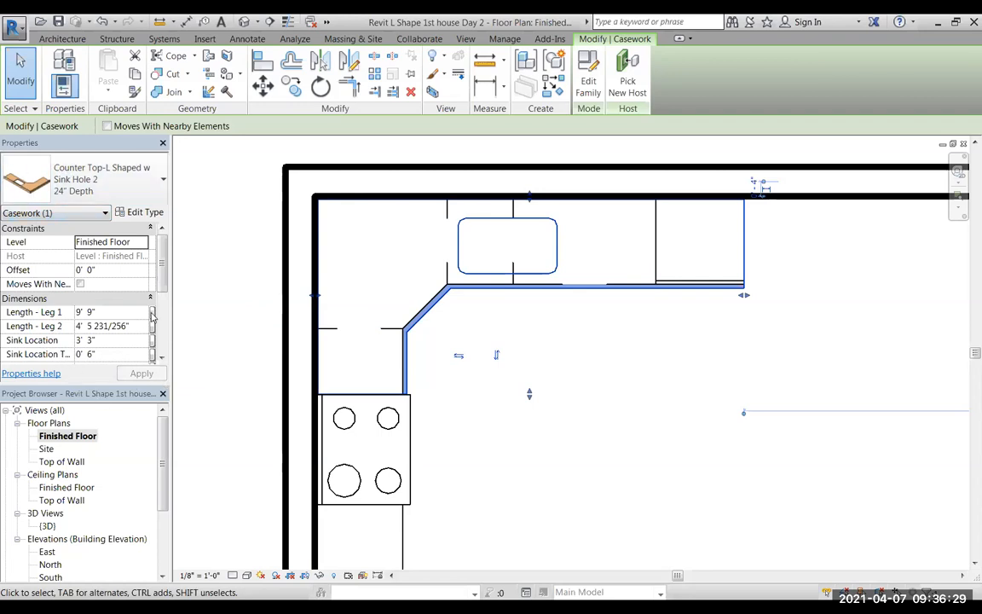
scroll(162, 297, down, 2)
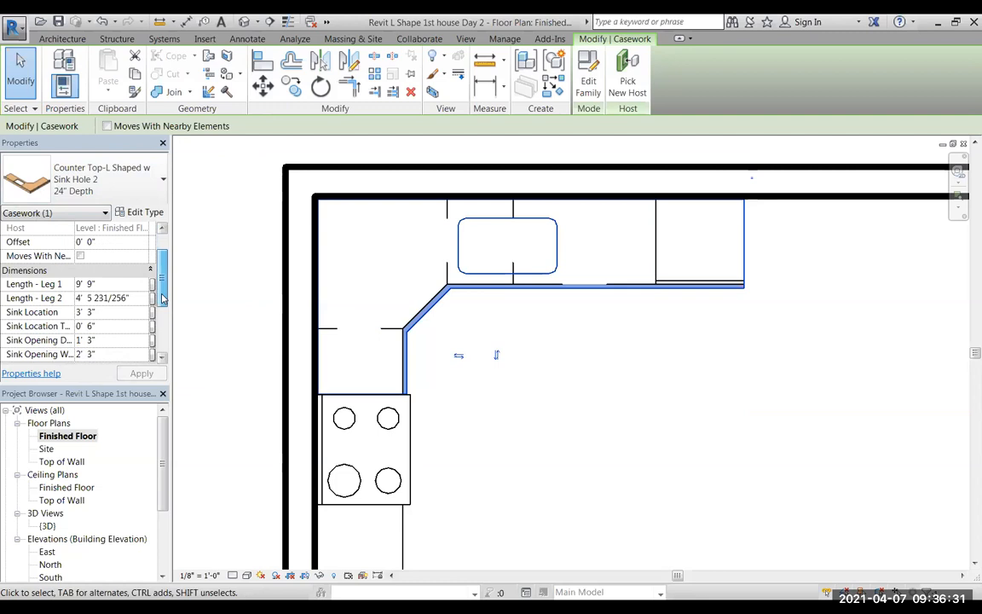
scroll(162, 297, down, 1)
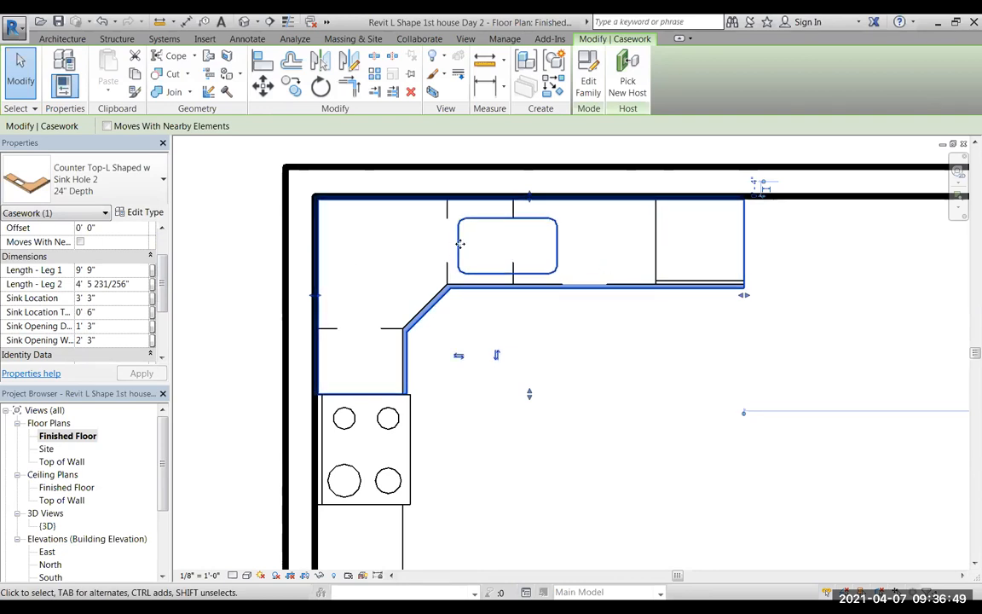
click(78, 297)
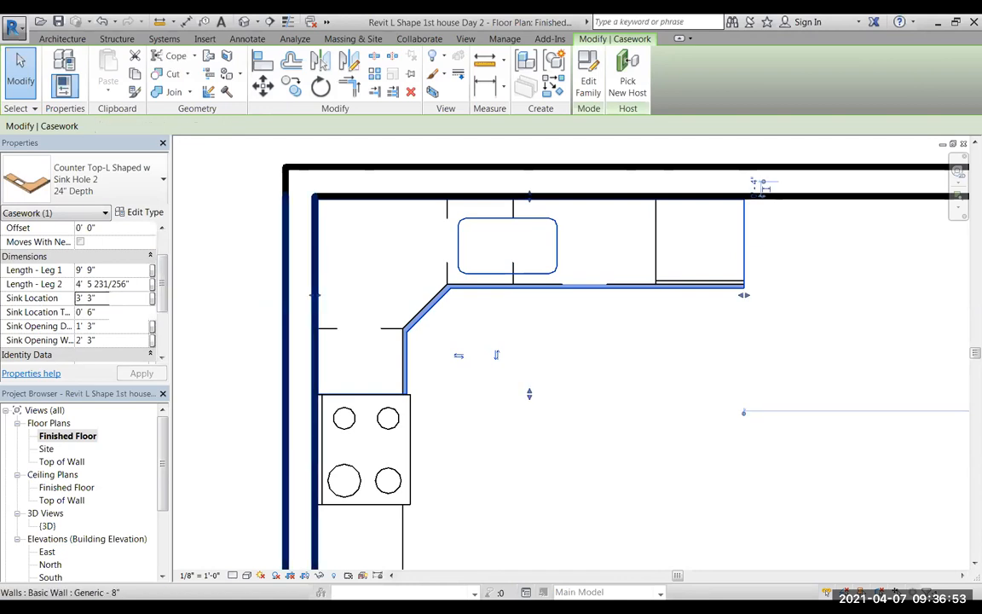
key(Escape)
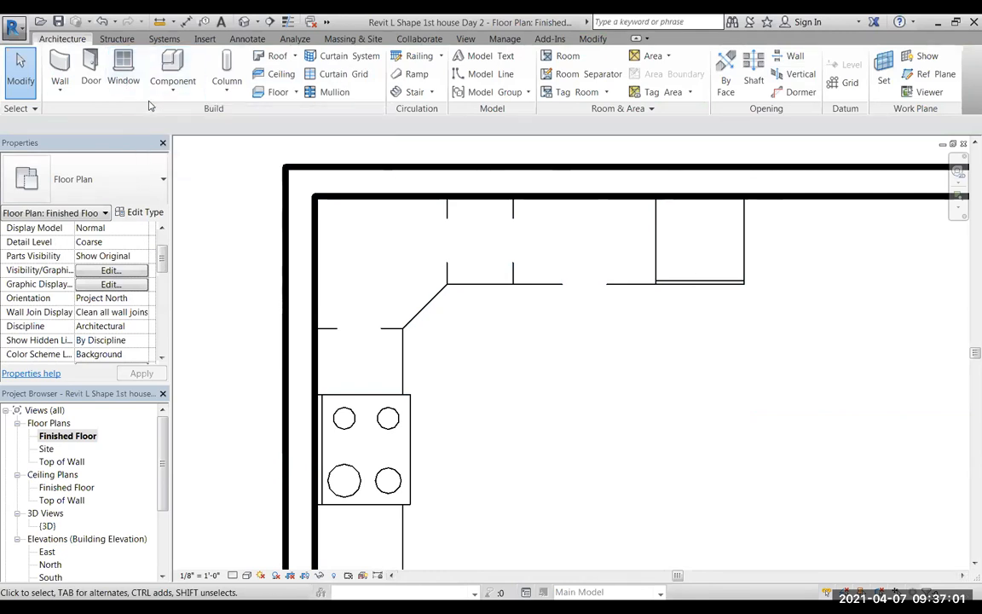
key(ctrl+z)
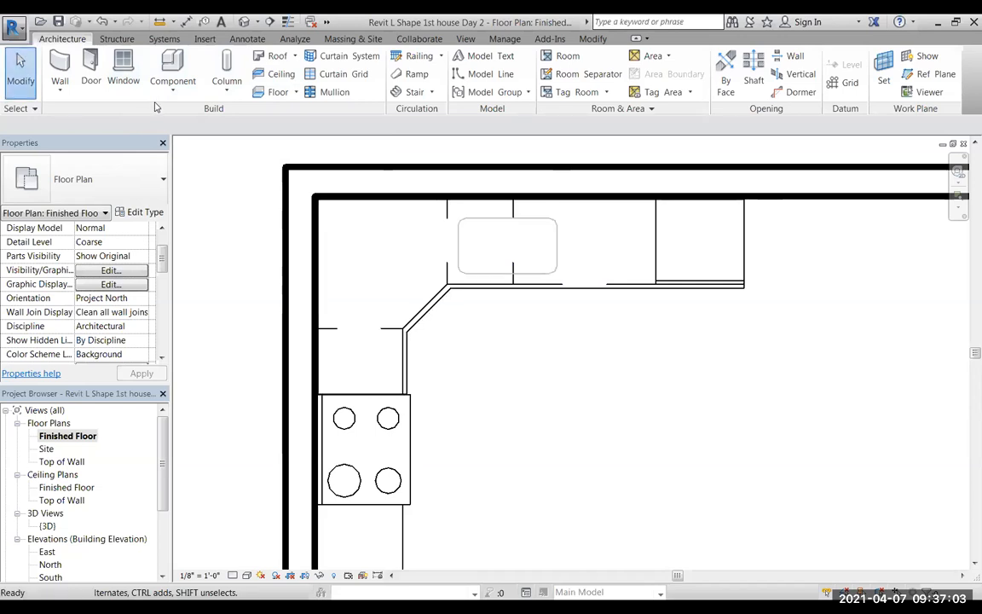
Shift the countertop's sink hole over the double-door cabinet, trying sink locations of 4' 3" and 5' 3" before setting 5' 0".
click(485, 277)
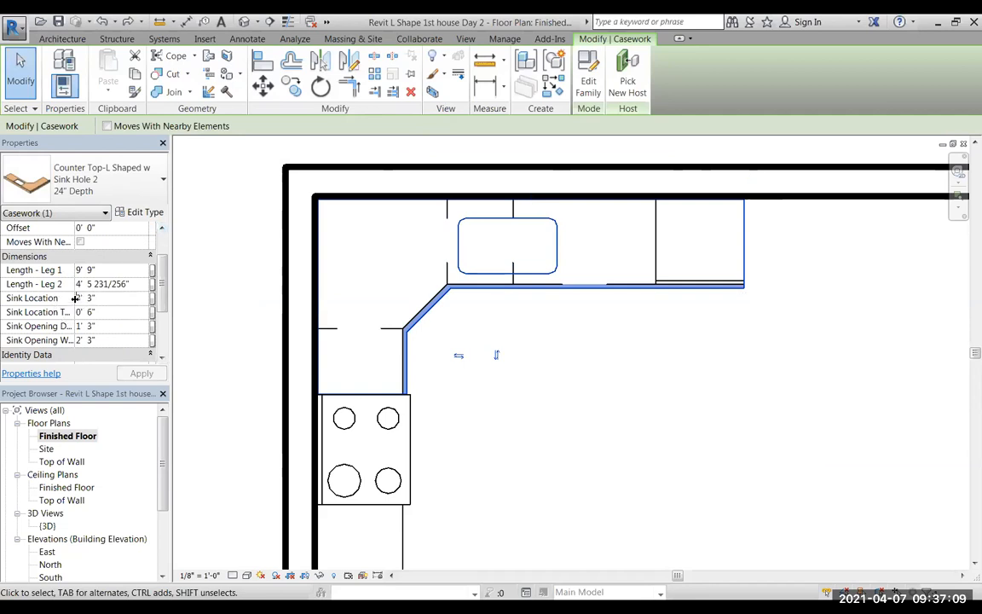
click(77, 298)
click(80, 300)
key(BackSpace)
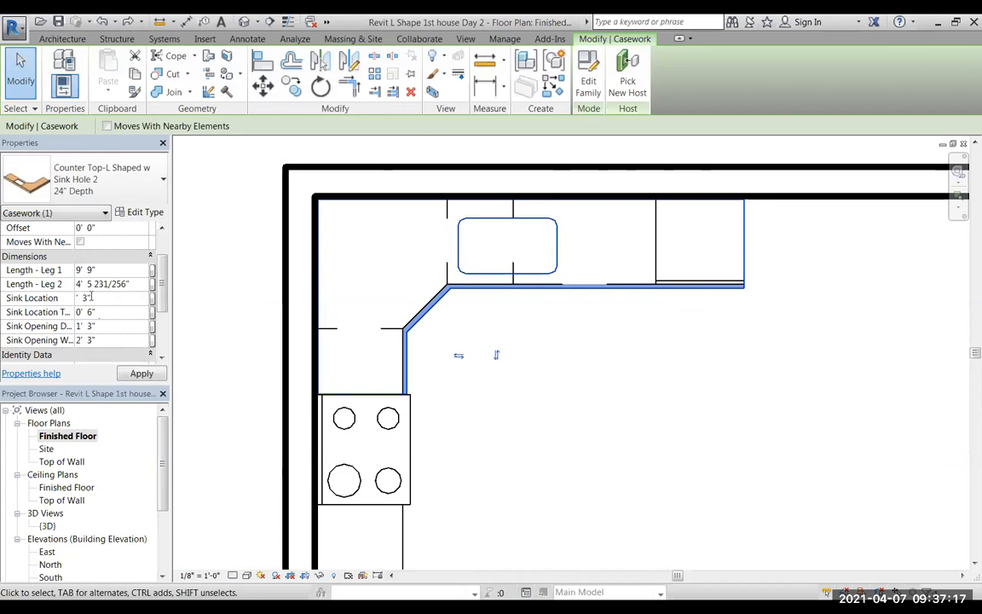
click(138, 375)
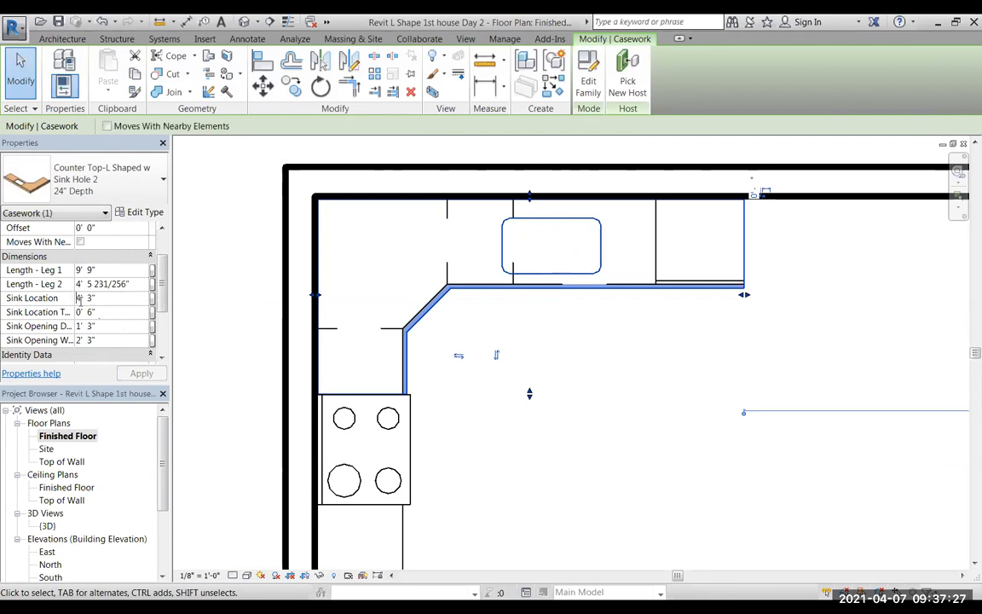
click(83, 298)
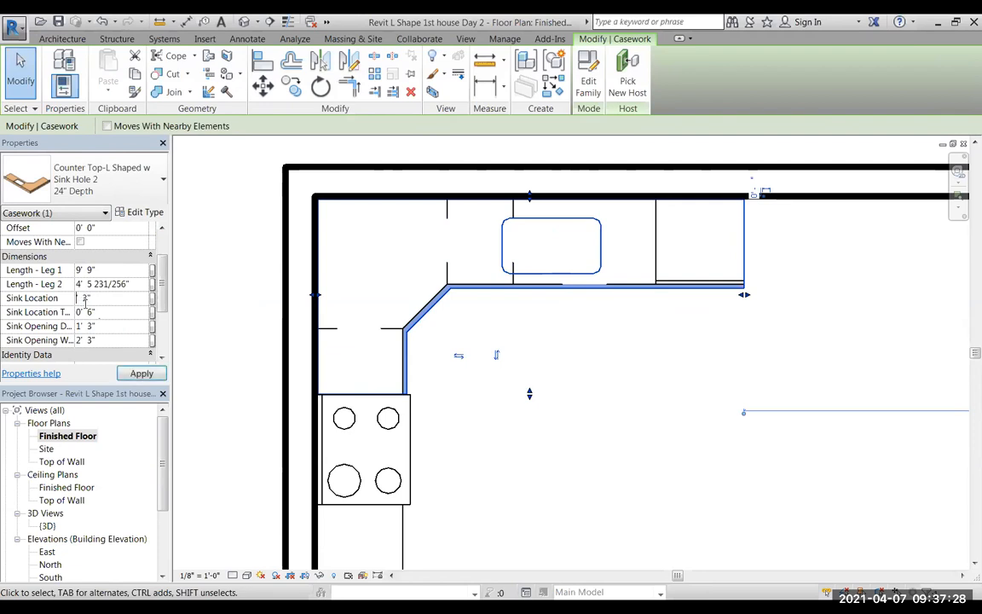
click(138, 372)
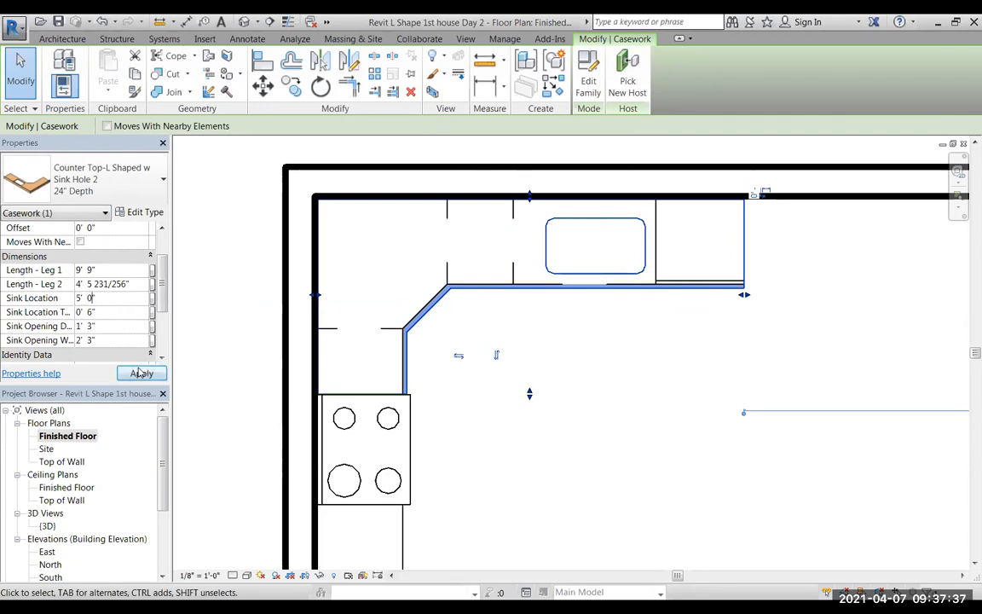
click(141, 374)
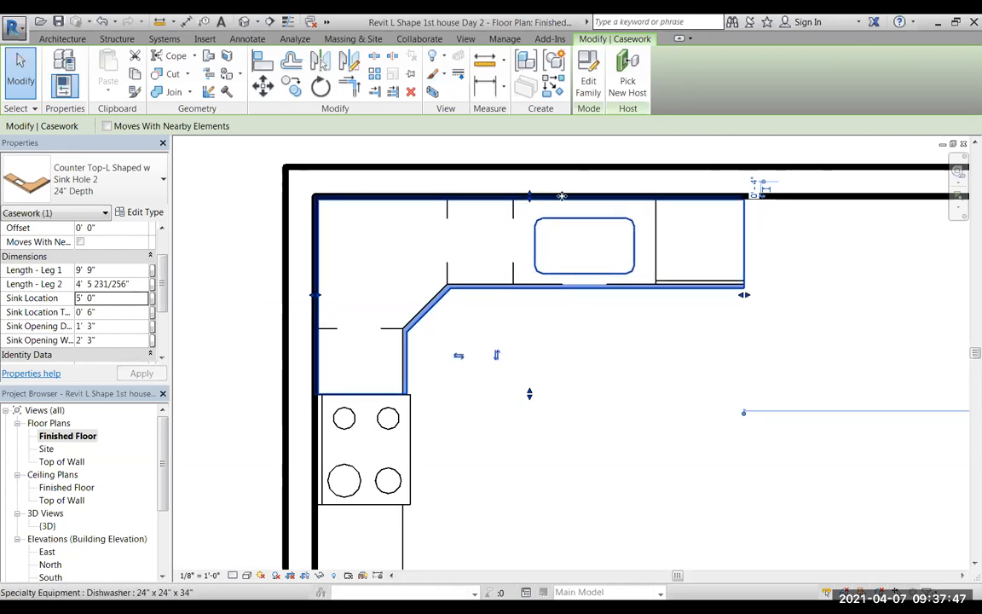
click(21, 68)
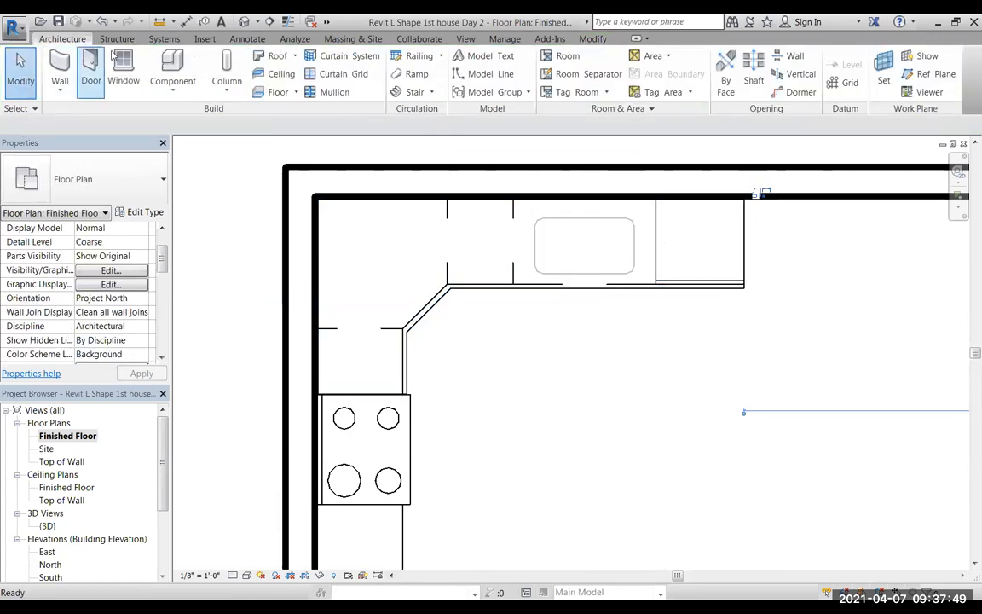
Place a perspective camera across the room from the kitchen, 5' 6" above the Finished Floor and aimed at the cabinet corner.
click(256, 21)
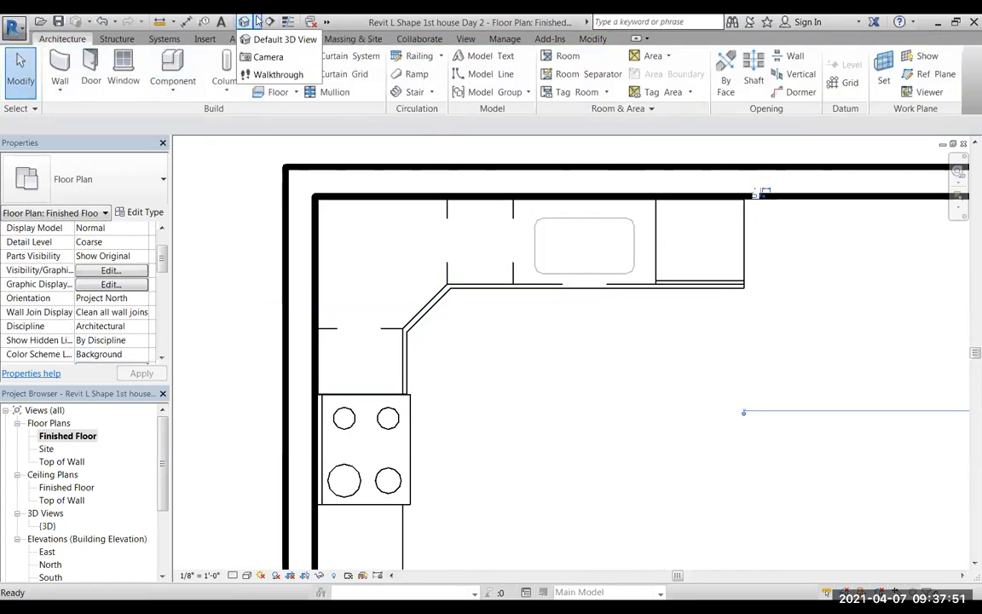
click(267, 57)
scroll(438, 300, down, 3)
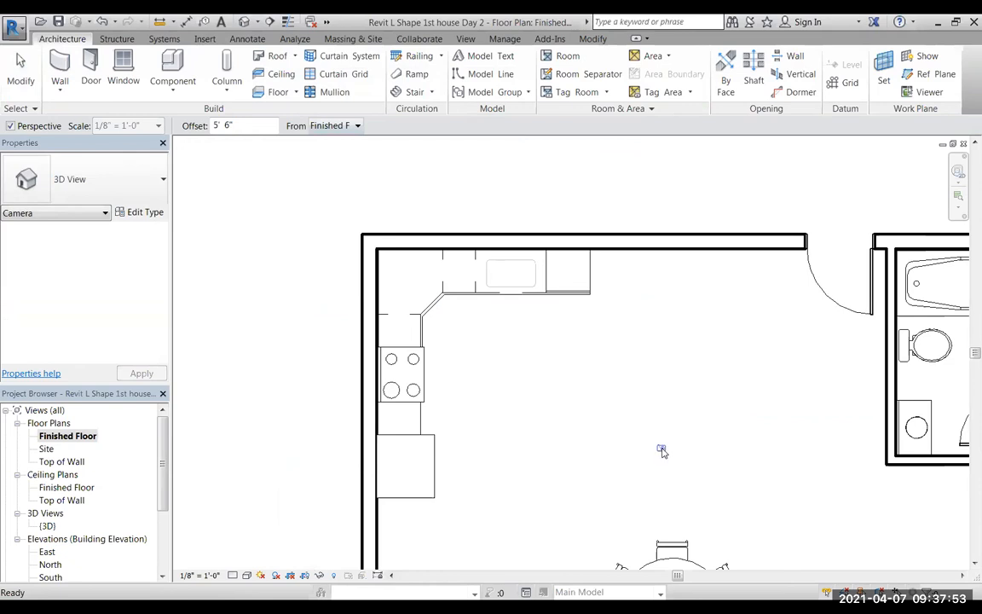
click(785, 508)
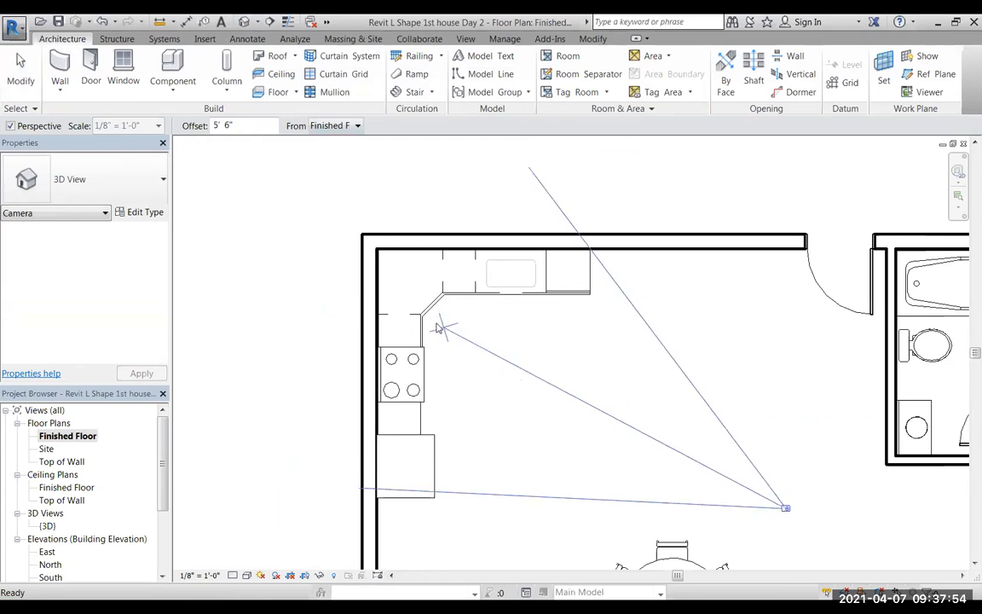
click(383, 277)
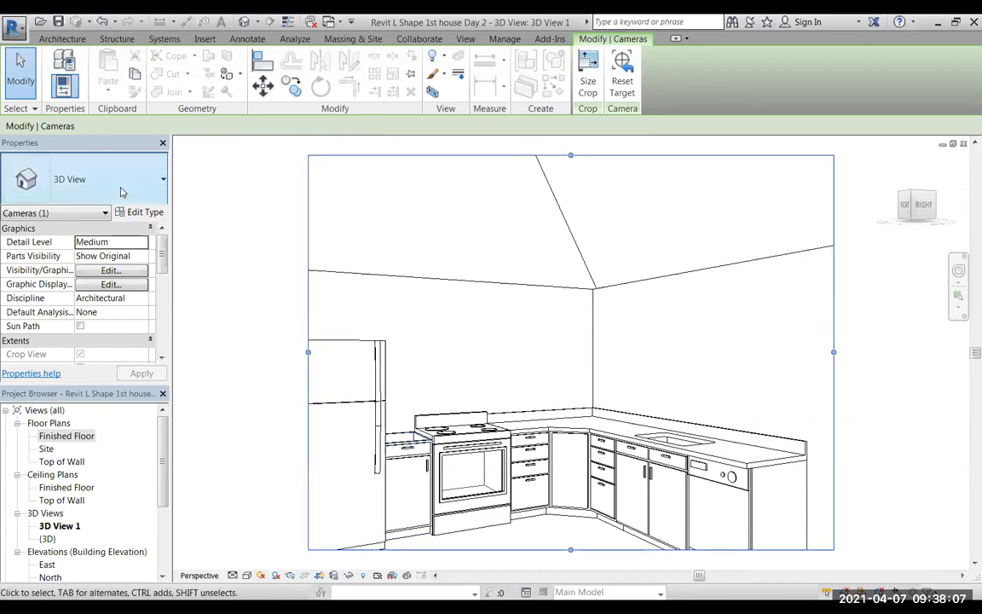
Start a component placement in the Finished Floor plan using the straight Counter Top family's 24" Depth type.
double_click(60, 435)
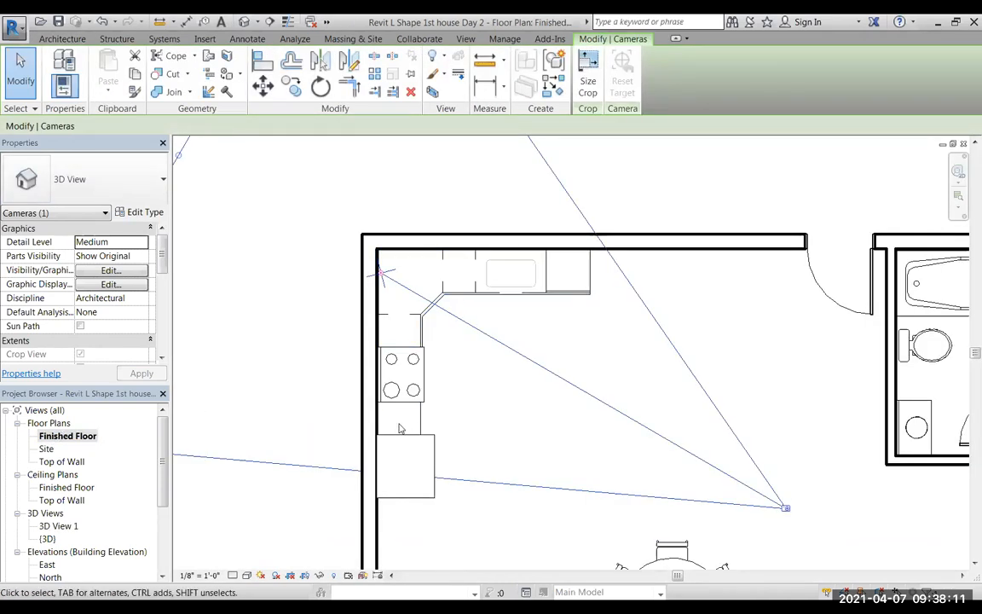
scroll(400, 428, up, 4)
scroll(883, 456, down, 5)
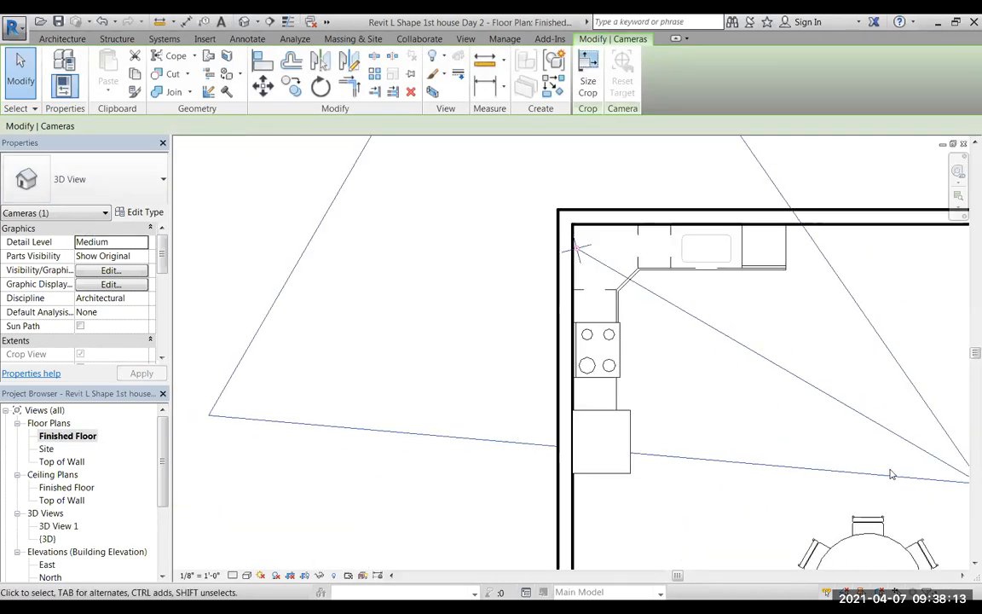
scroll(661, 419, up, 5)
scroll(661, 418, up, 1)
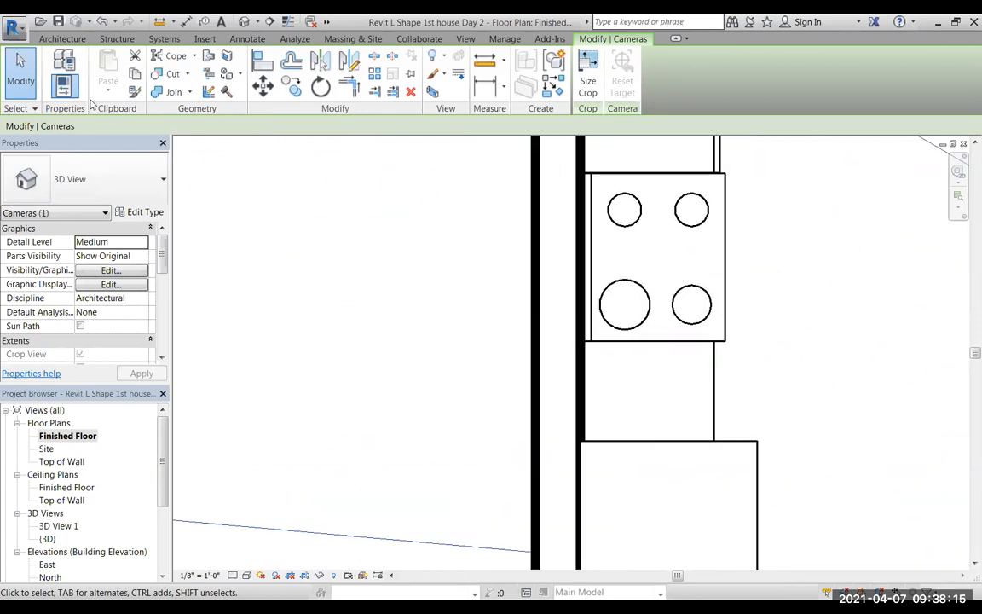
click(62, 39)
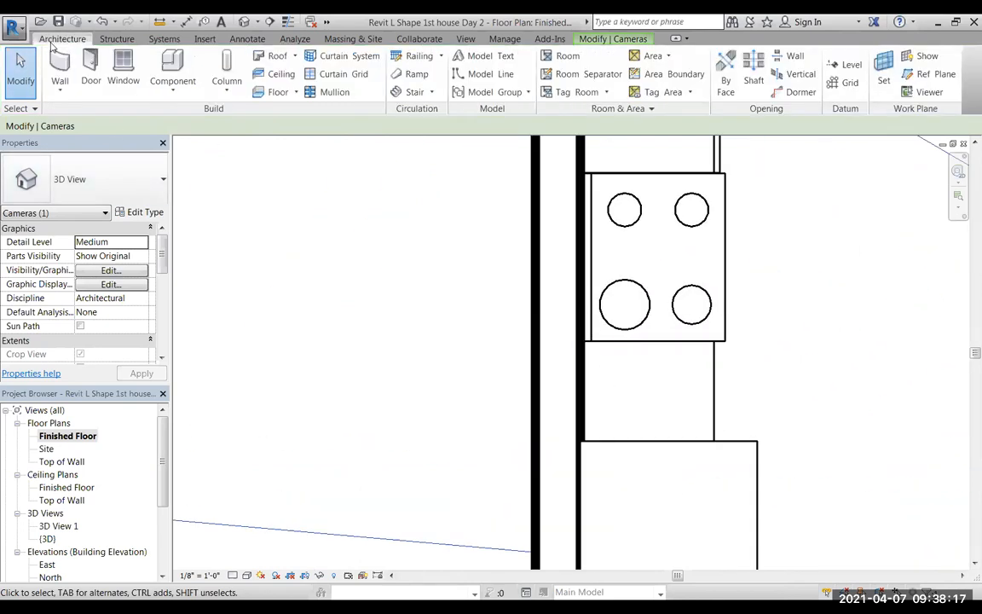
click(177, 57)
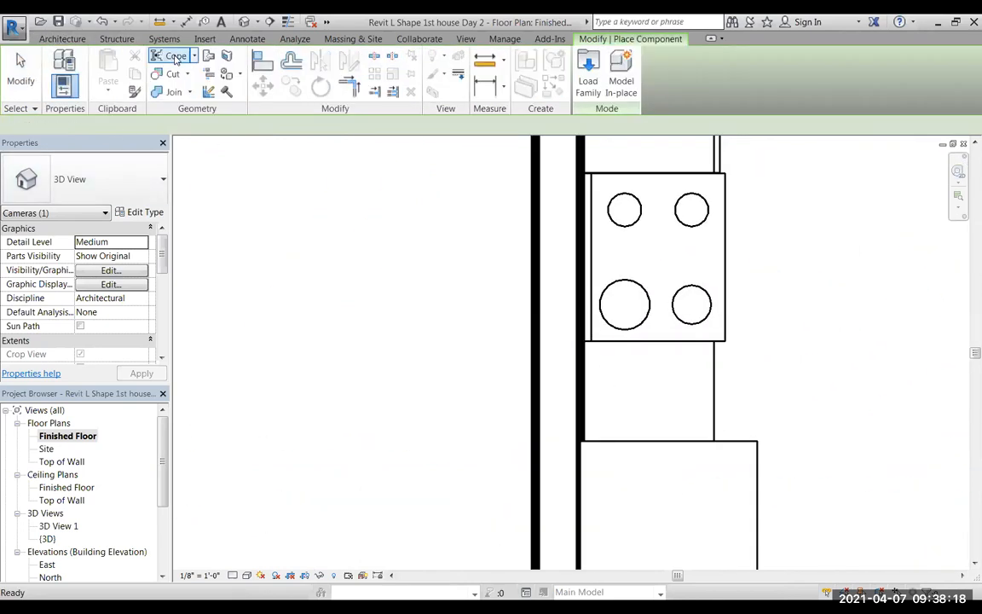
click(164, 179)
drag(254, 320, 254, 305)
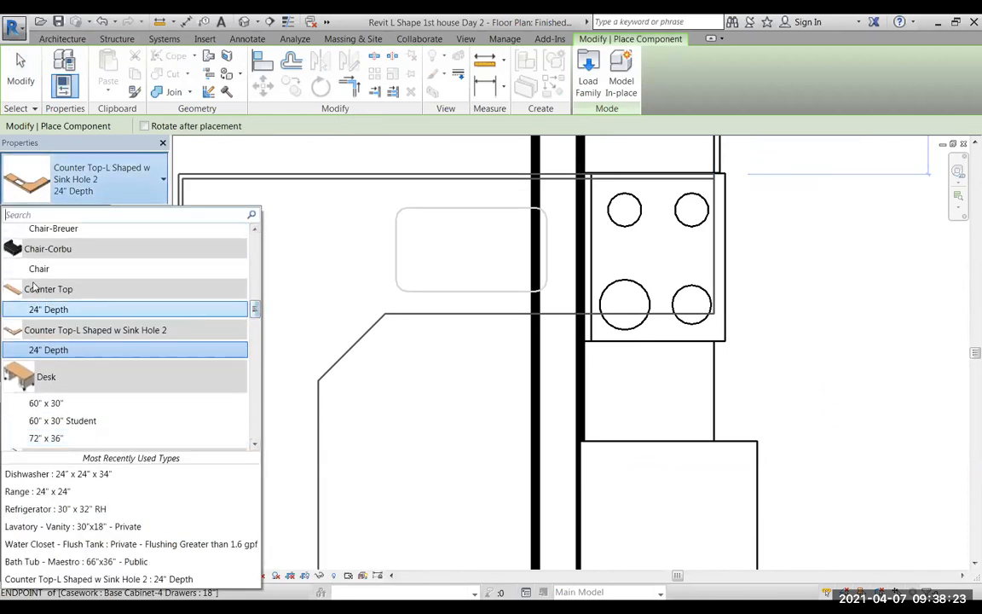
click(39, 310)
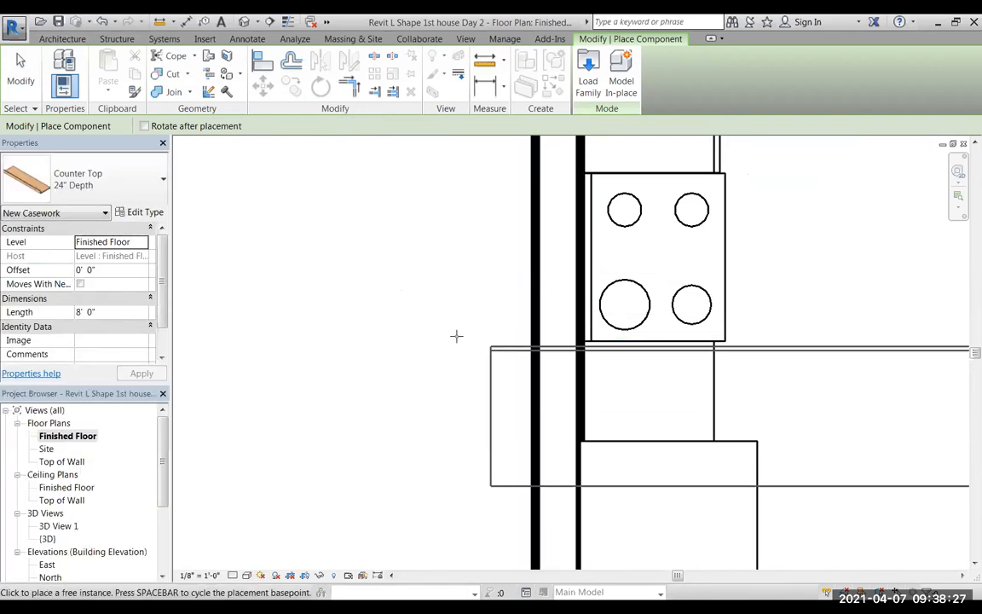
Place the straight countertop vertically against the kitchen's inner wall, starting at the range's edge on the refrigerator side.
scroll(361, 416, down, 4)
scroll(396, 460, up, 4)
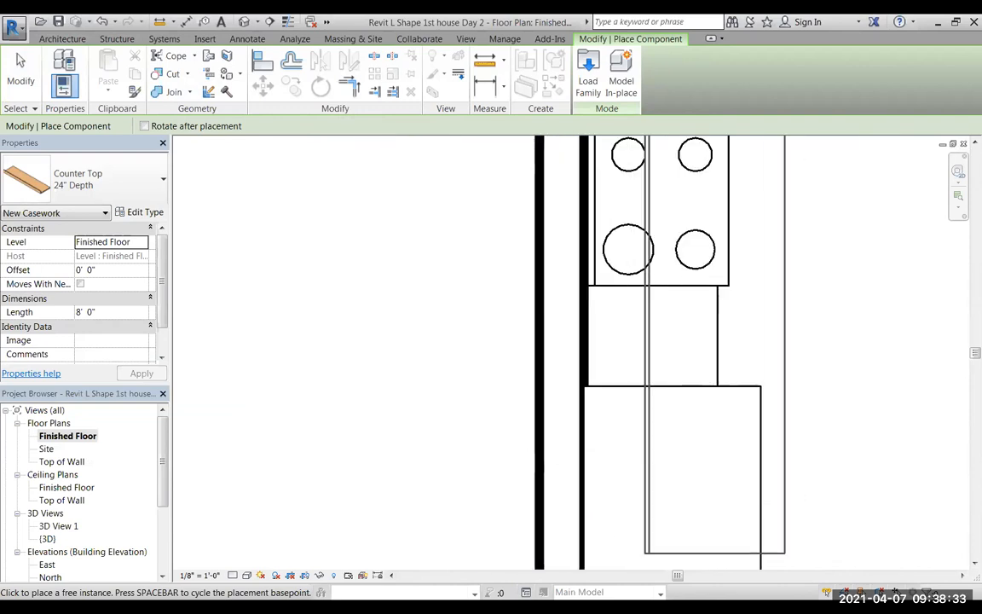
scroll(652, 504, down, 2)
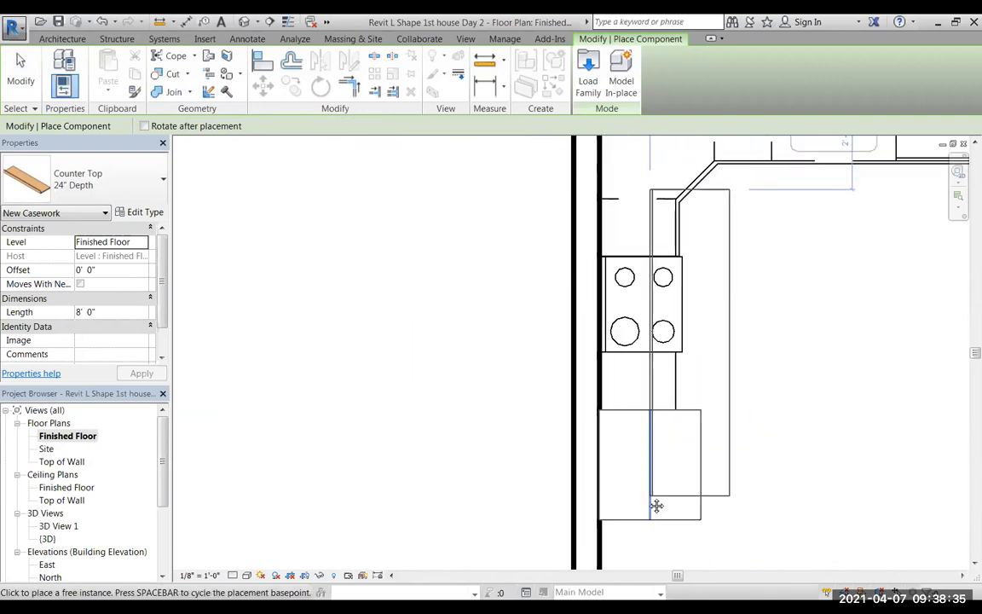
middle_drag(622, 515, 572, 488)
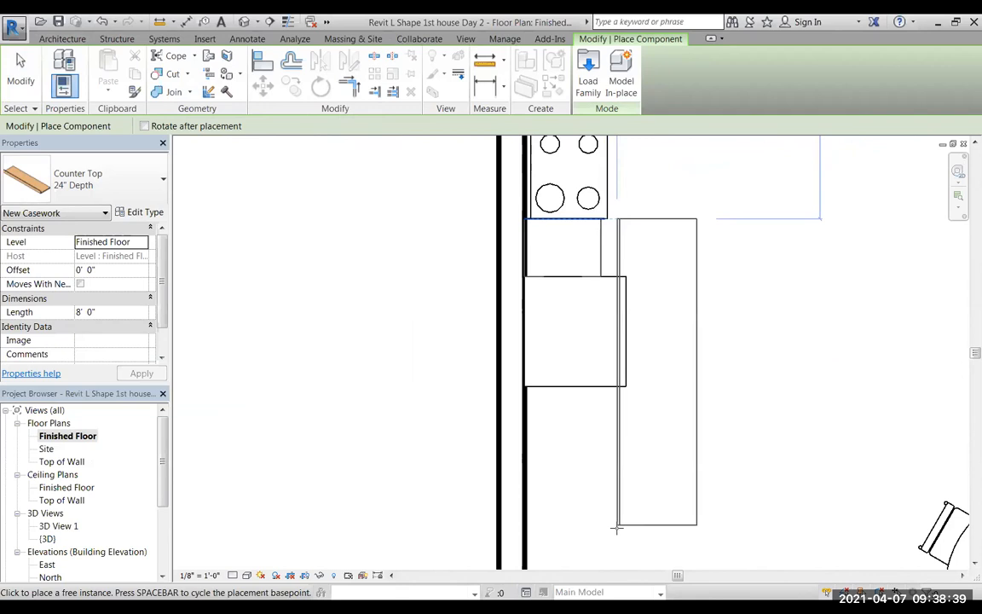
click(524, 528)
key(Escape)
key(Escape)
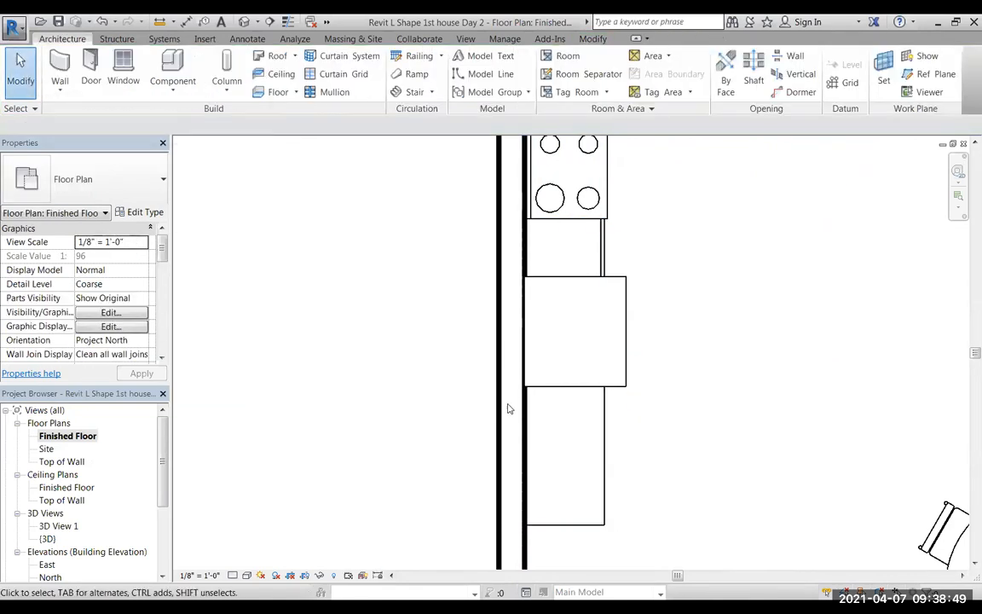
Shorten the straight countertop to 1' 6" so it ends at the refrigerator's near edge.
click(593, 460)
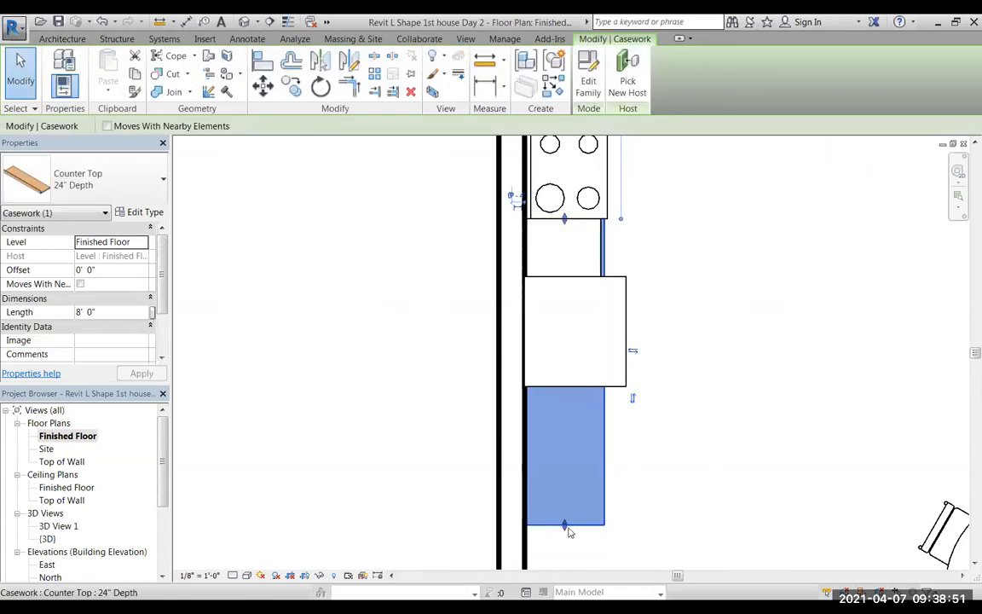
drag(563, 526, 564, 482)
drag(569, 416, 563, 275)
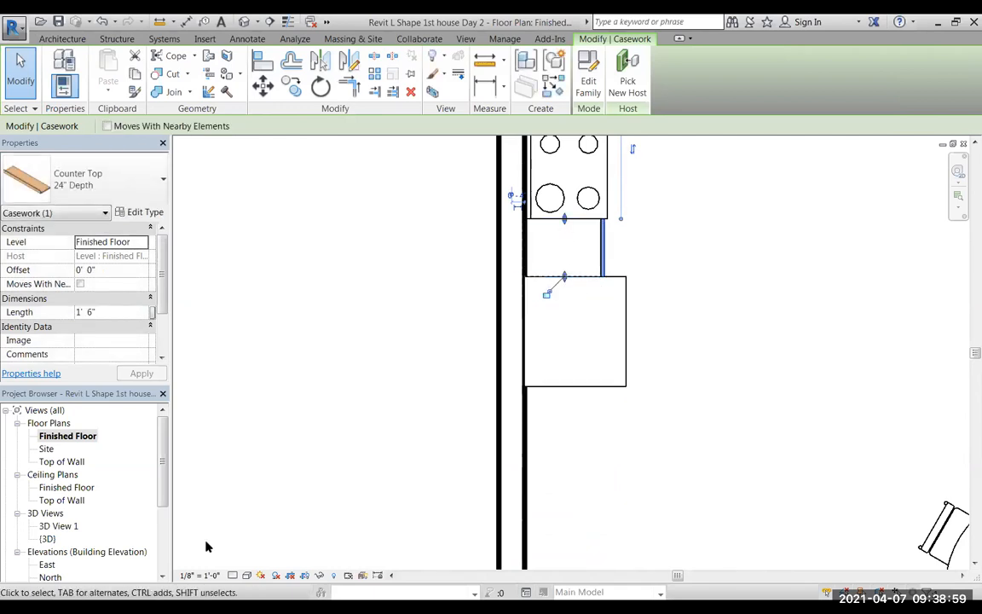
Check the kitchen in 3D View 1, widening its crop region beyond the refrigerator and extending it below the base cabinets.
click(58, 526)
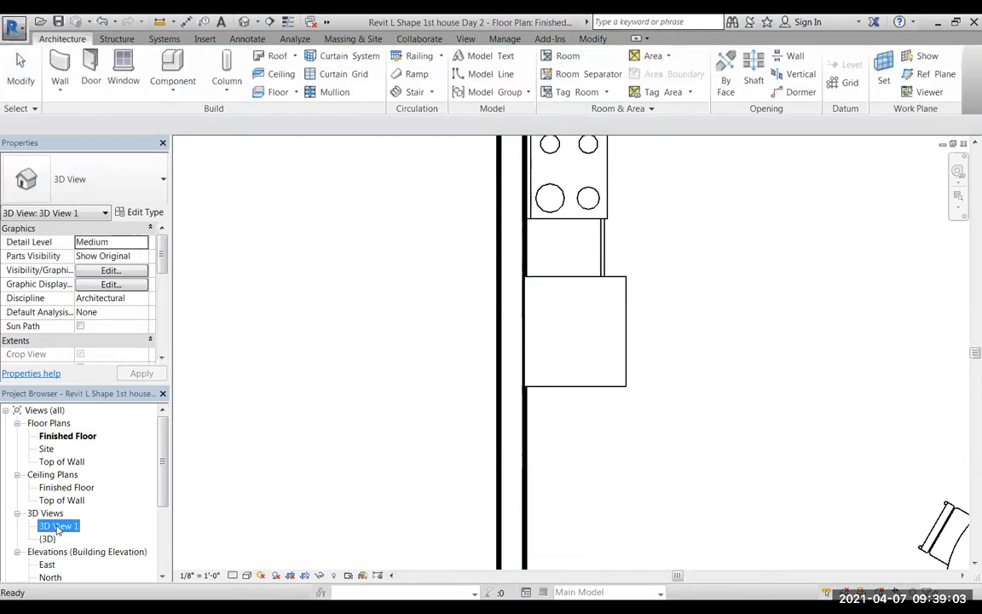
double_click(60, 526)
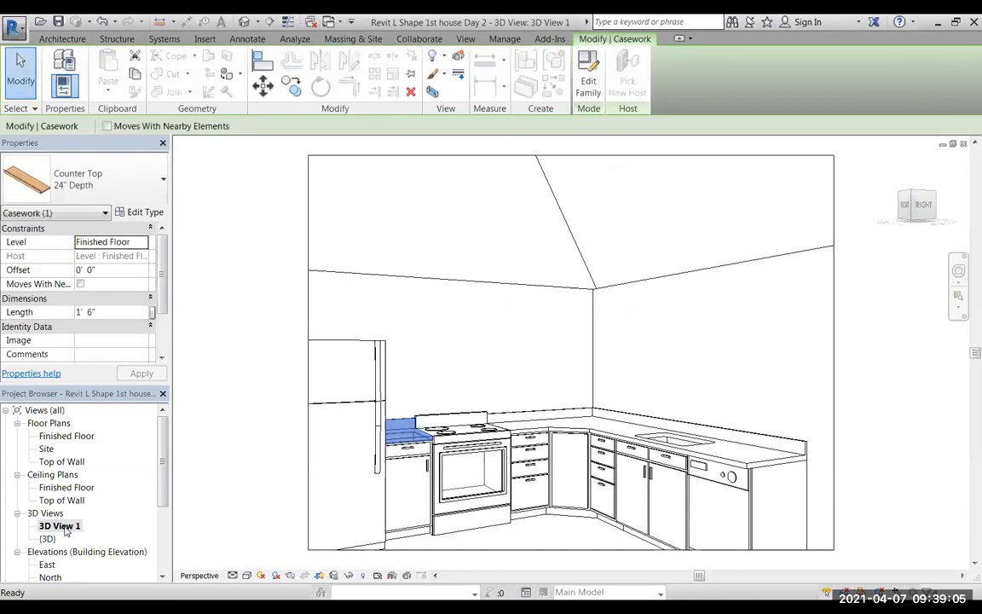
click(422, 390)
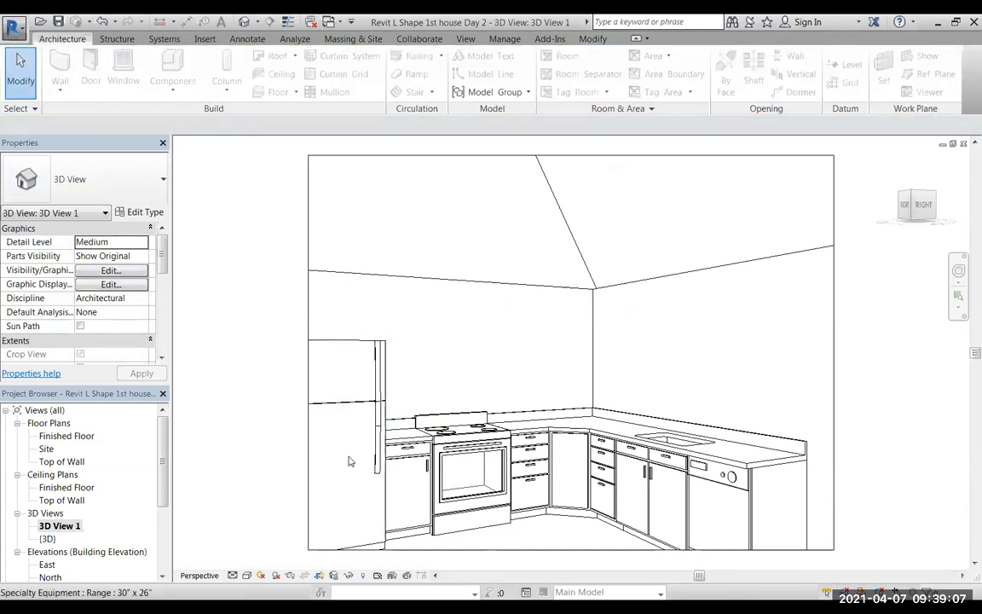
middle_drag(576, 428, 612, 352)
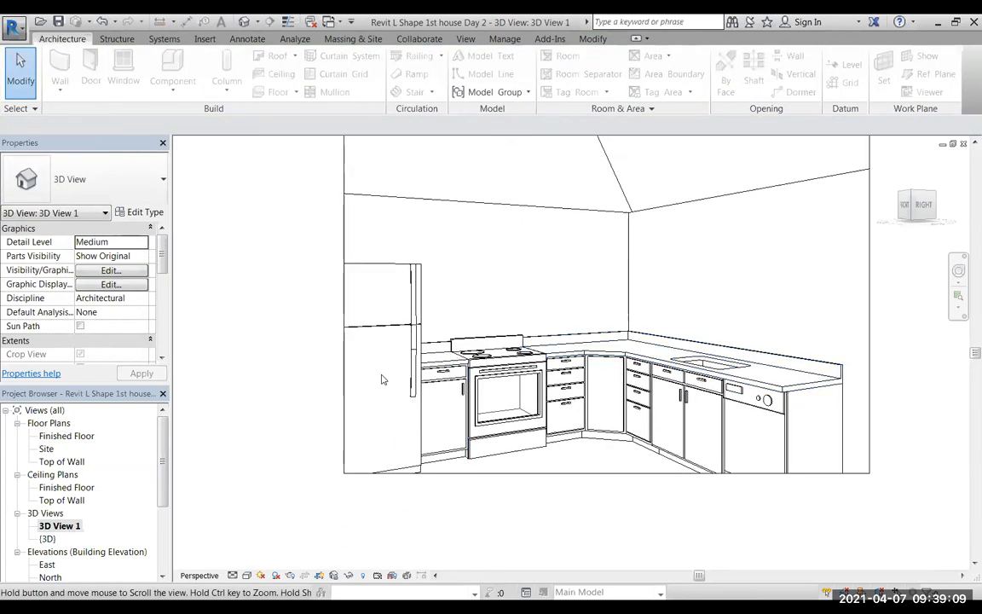
click(499, 473)
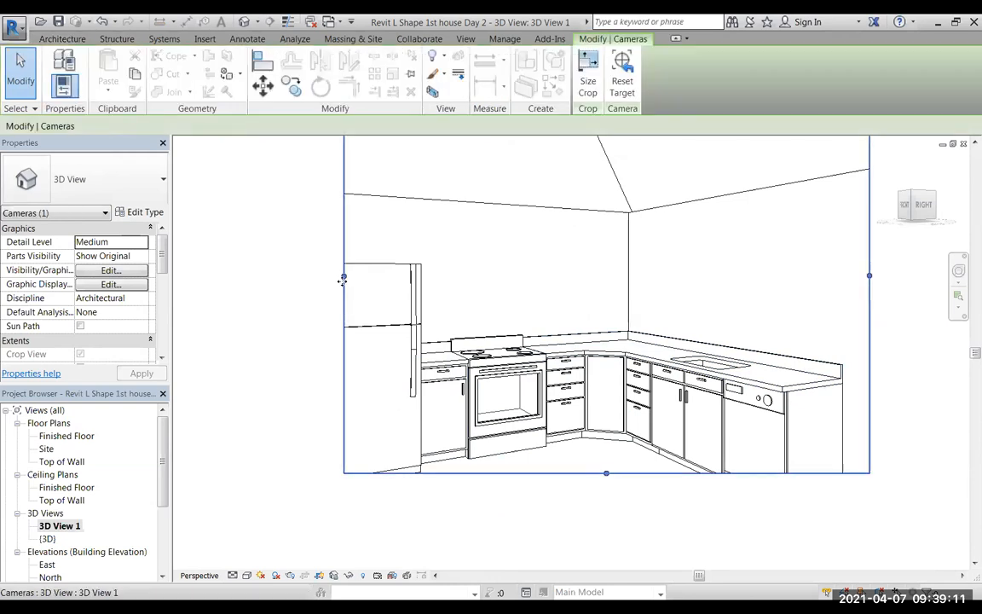
drag(344, 279, 237, 276)
drag(554, 473, 562, 541)
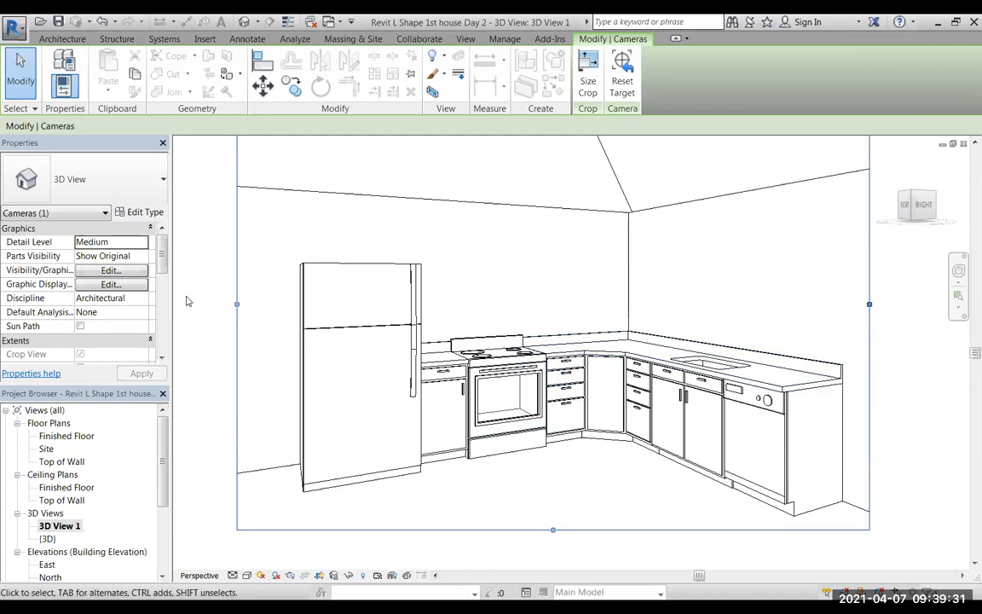
Delete the kitchen camera in the Finished Floor plan together with its 3D View 1.
click(65, 437)
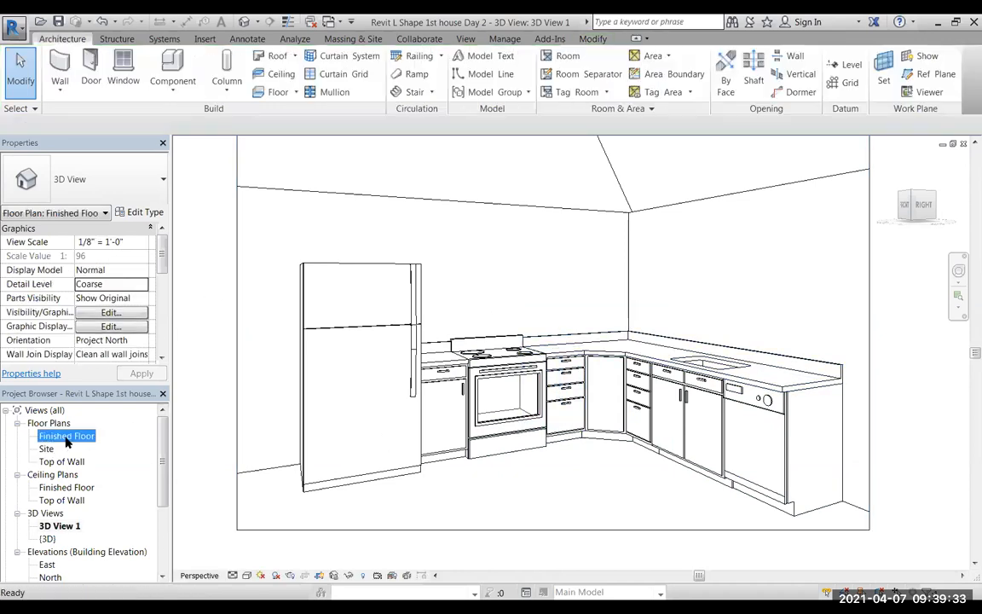
double_click(65, 437)
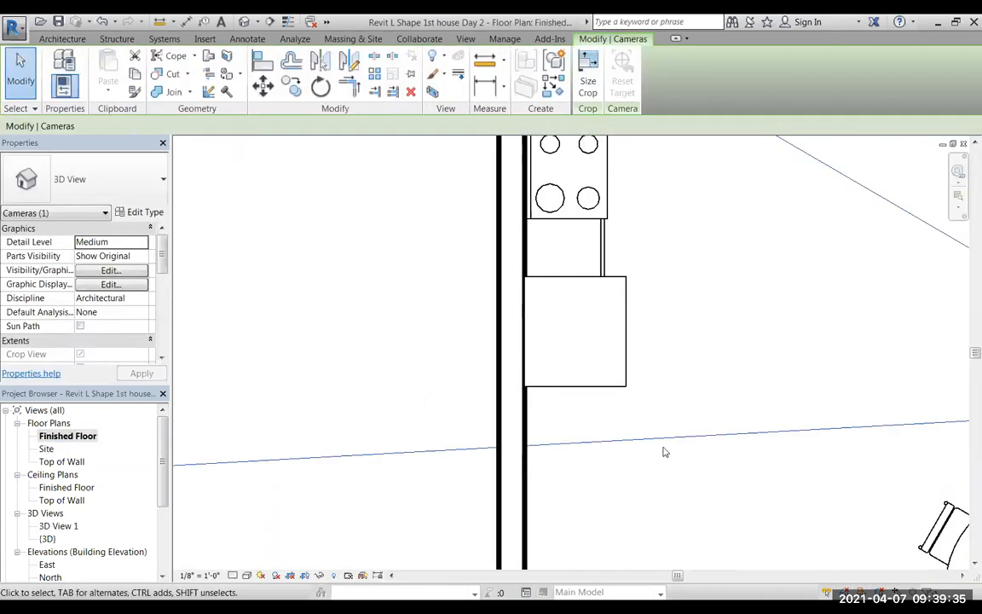
scroll(692, 399, down, 3)
middle_drag(695, 408, 624, 561)
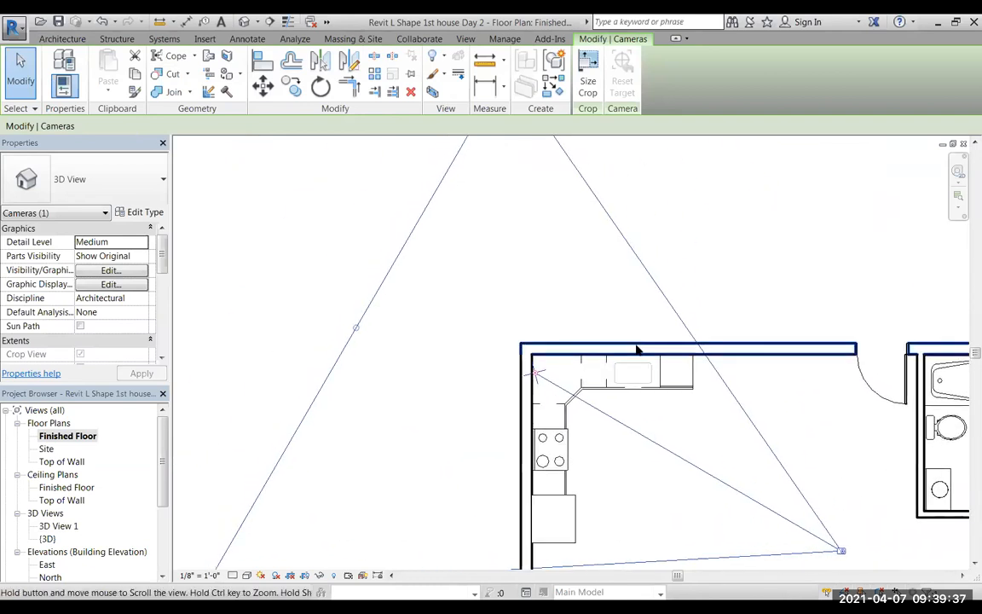
scroll(637, 358, up, 4)
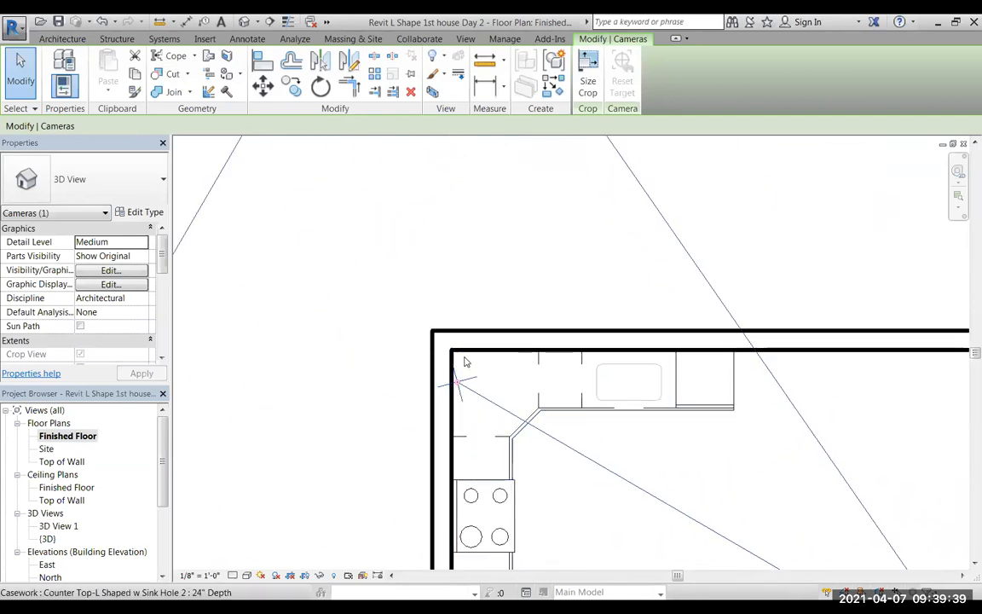
scroll(635, 444, down, 2)
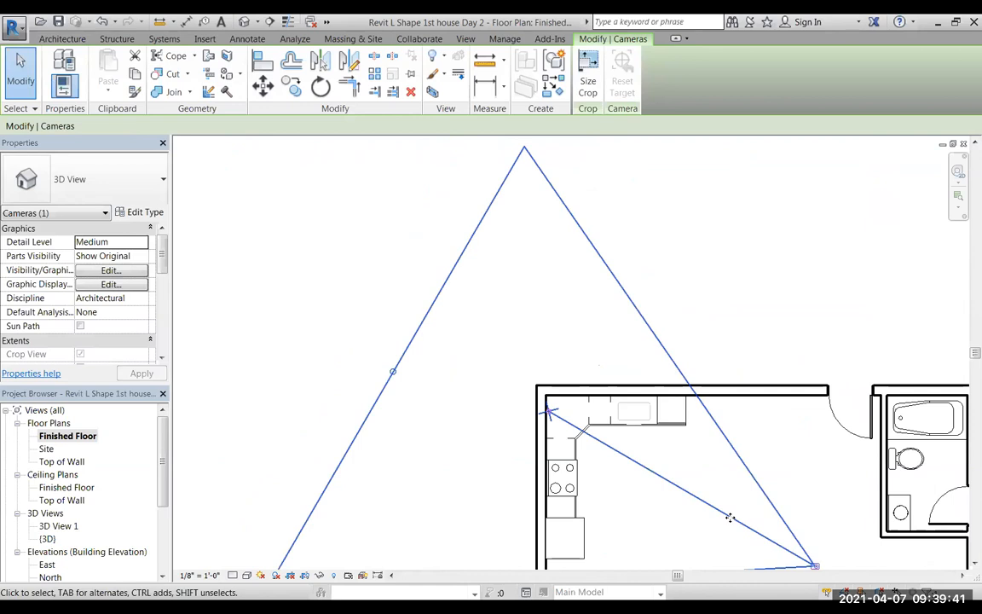
key(Delete)
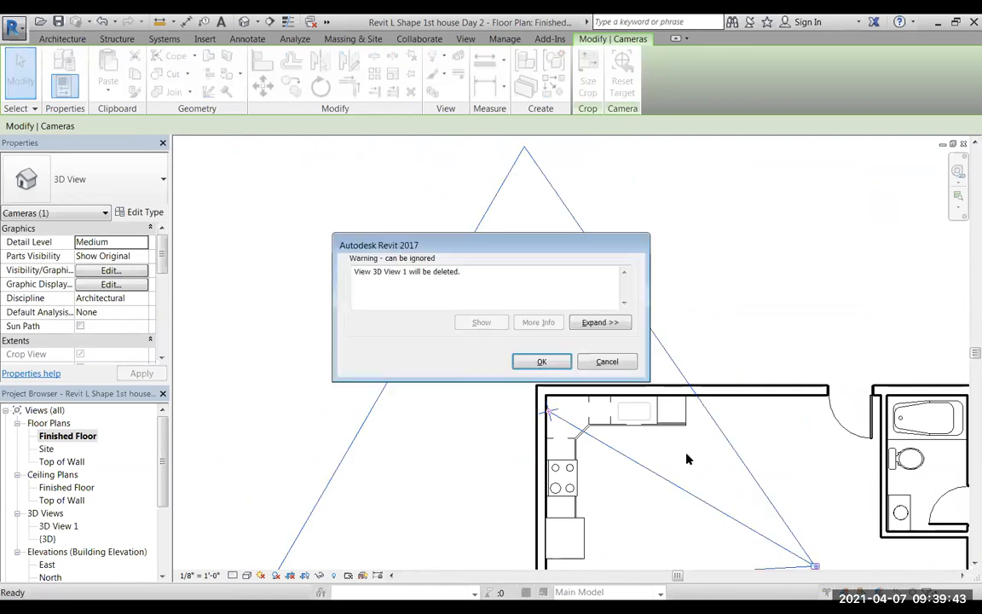
click(542, 362)
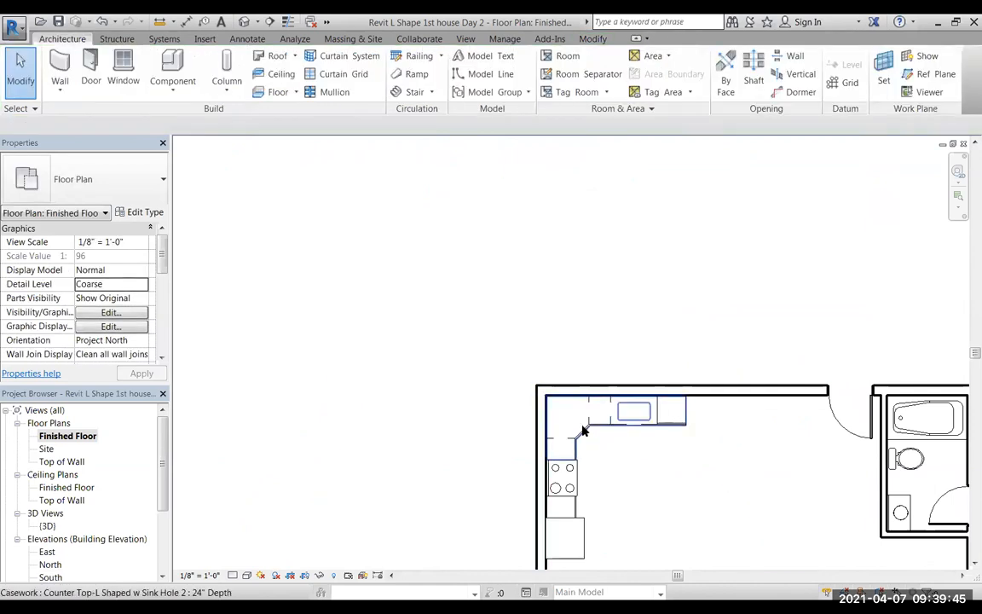
Open the Casework library's Wall Cabinets folder to load component families for the kitchen in the Finished Floor plan.
scroll(631, 452, up, 3)
middle_drag(644, 475, 525, 386)
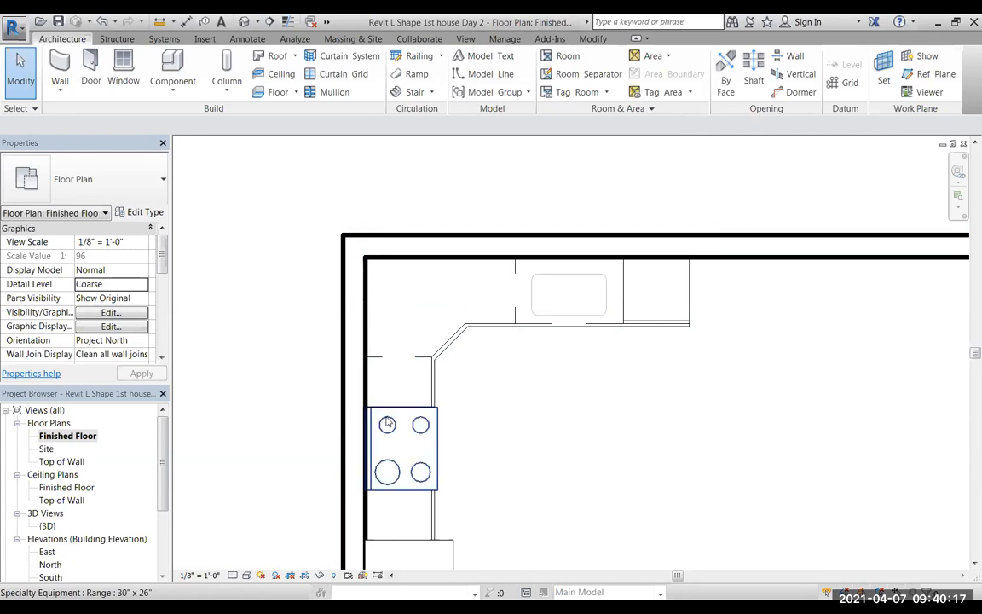
middle_drag(528, 454, 522, 343)
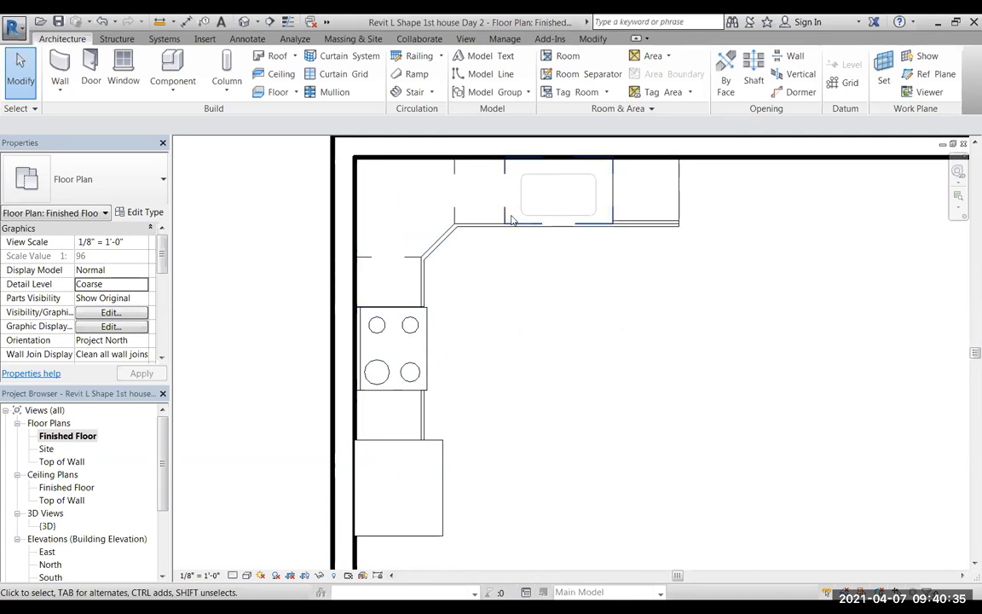
click(171, 62)
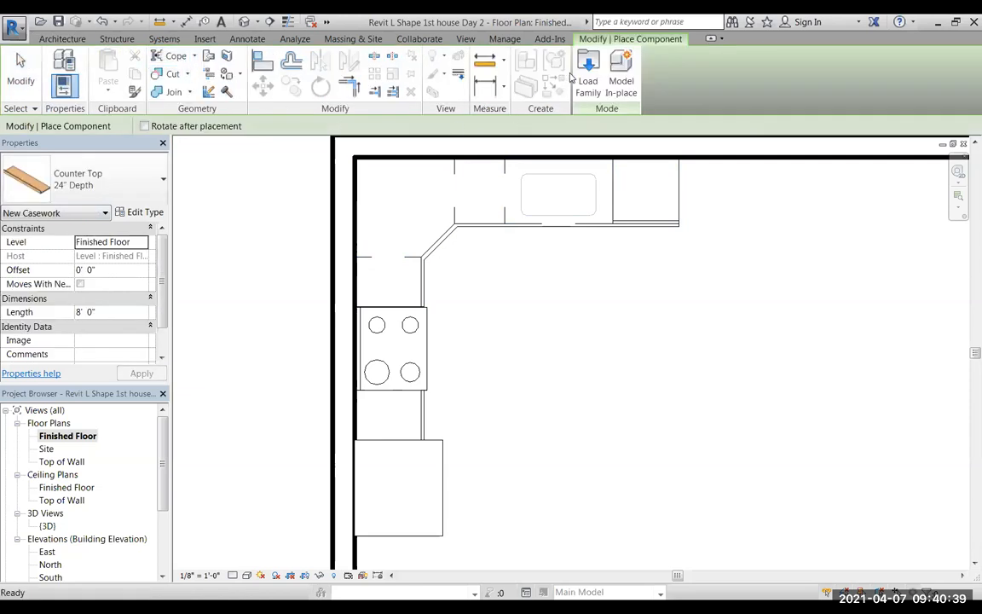
click(587, 75)
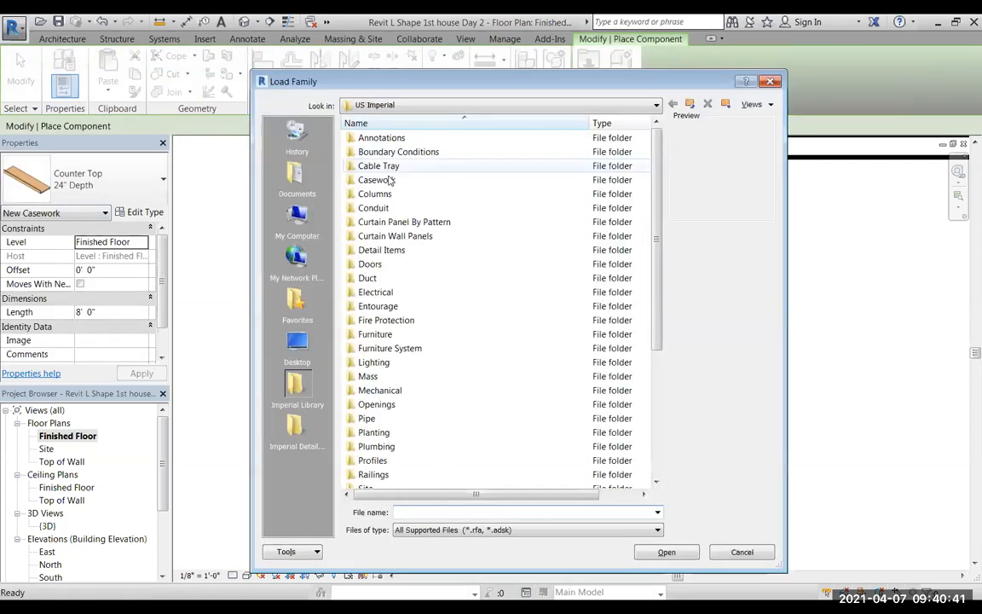
double_click(371, 182)
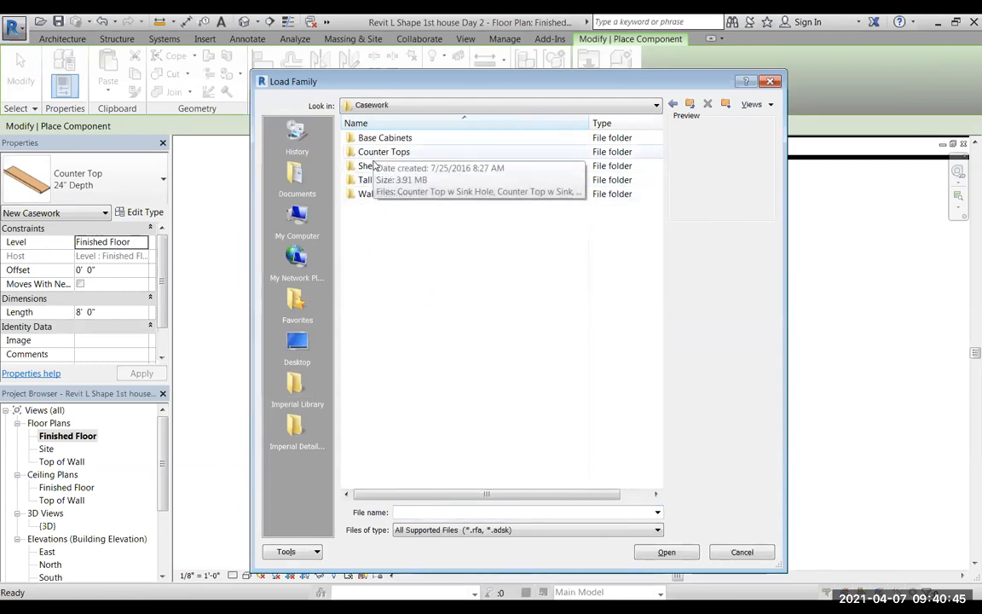
double_click(370, 195)
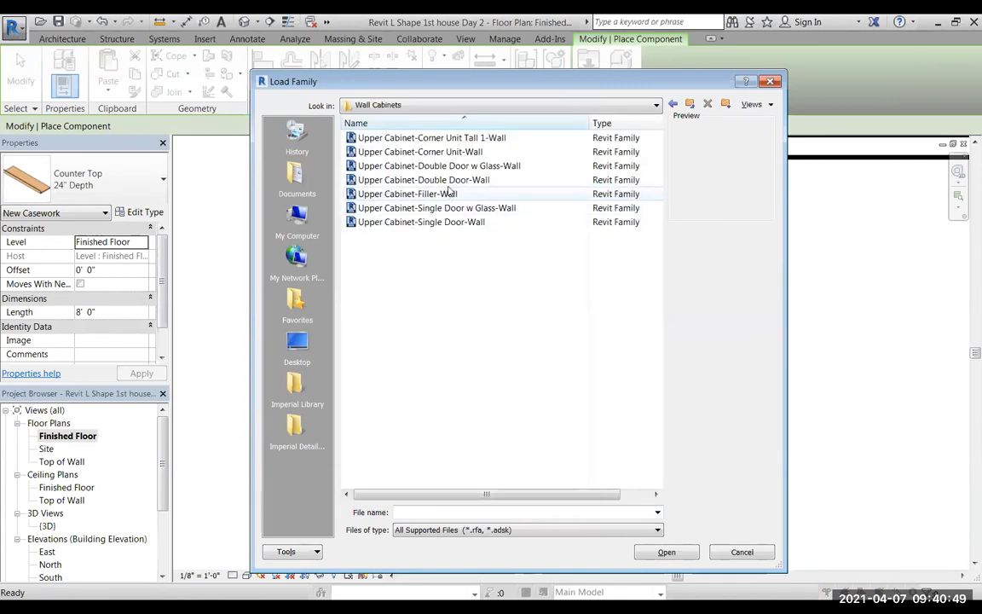
Compare the previews of the upper wall cabinet families, including the corner, double-door, filler and single-door units.
click(467, 137)
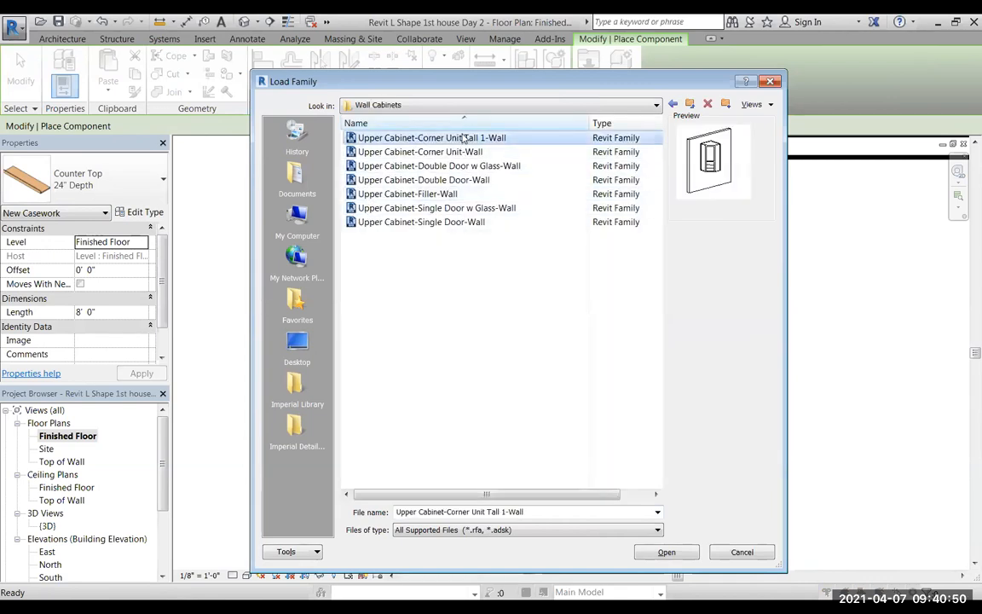
click(415, 153)
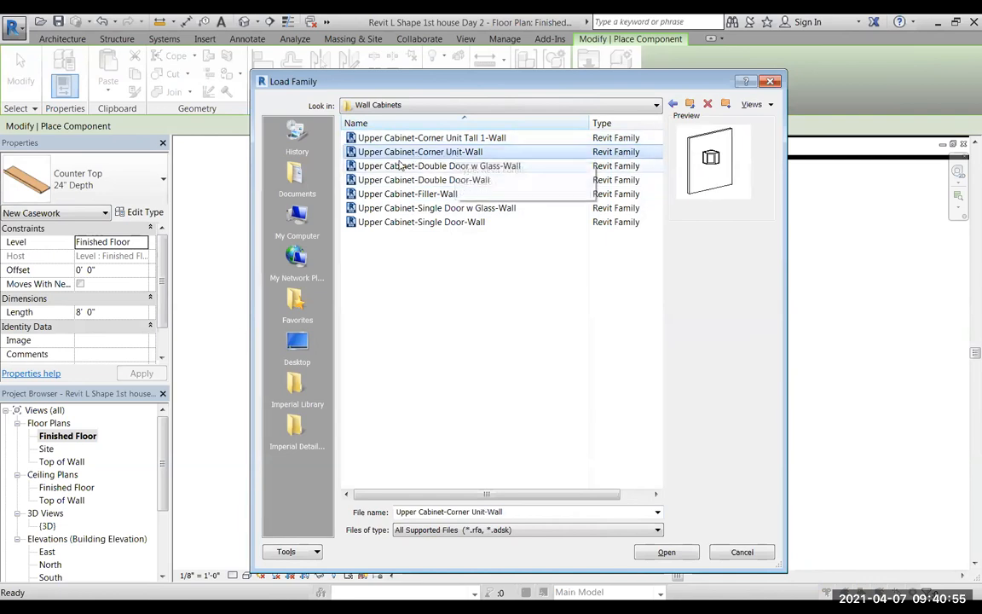
click(406, 167)
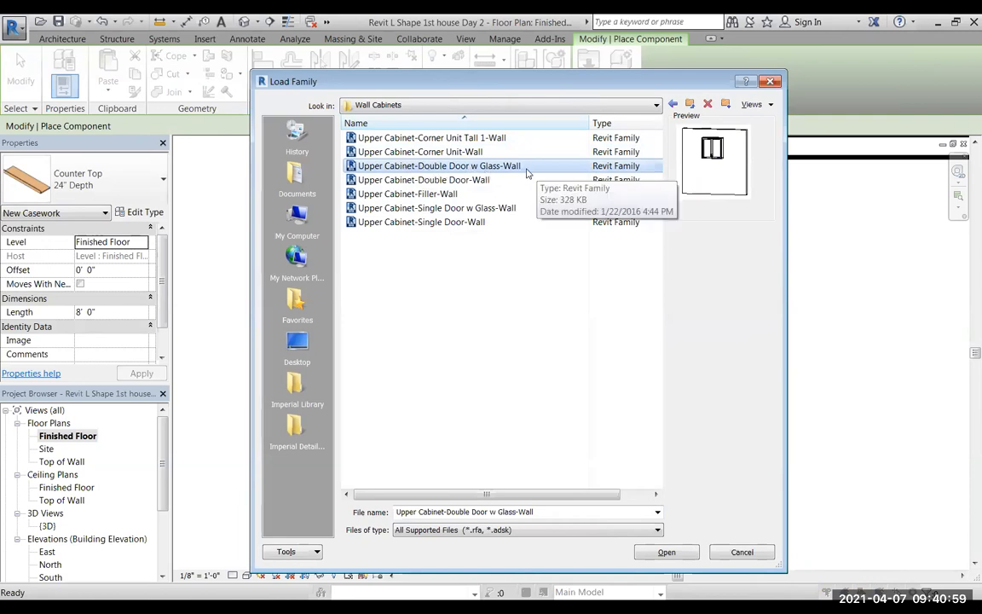
click(403, 181)
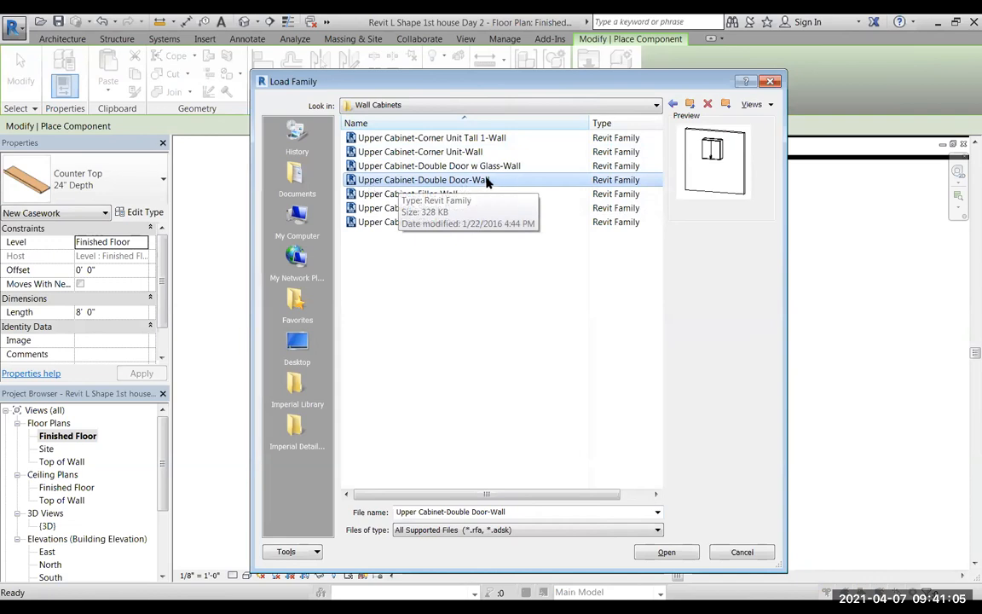
click(395, 194)
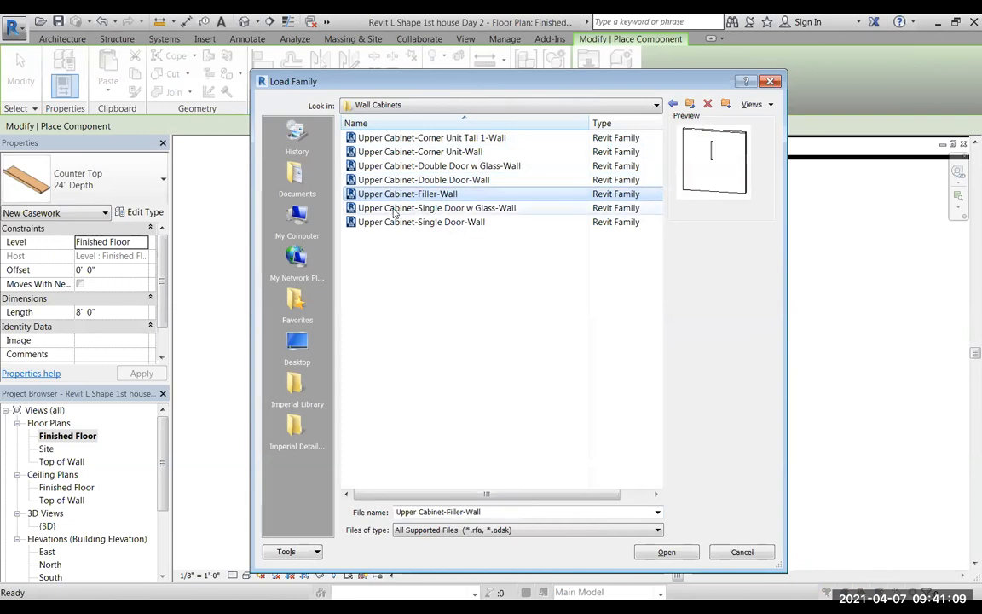
click(395, 209)
click(395, 222)
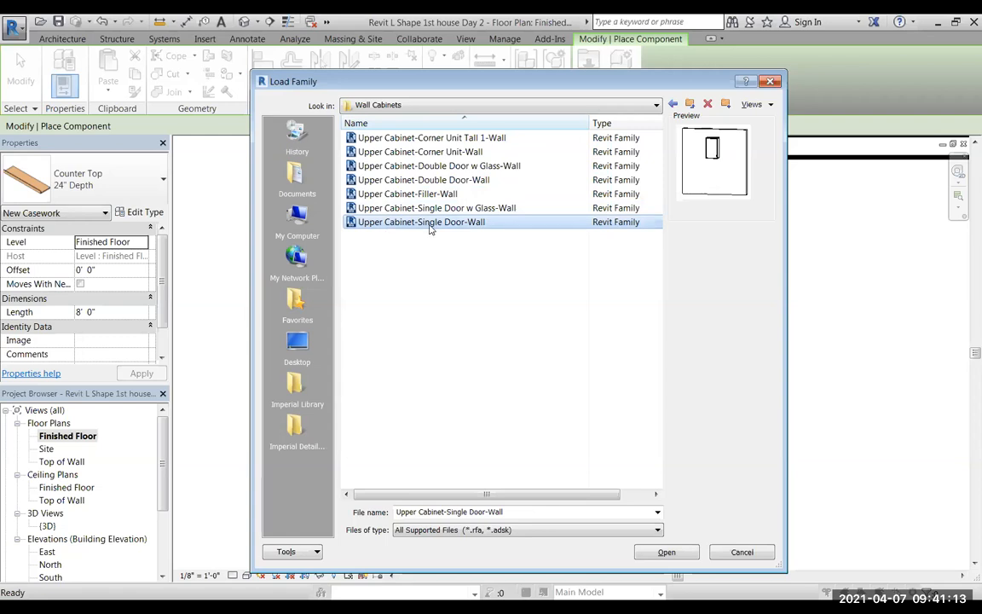
click(419, 181)
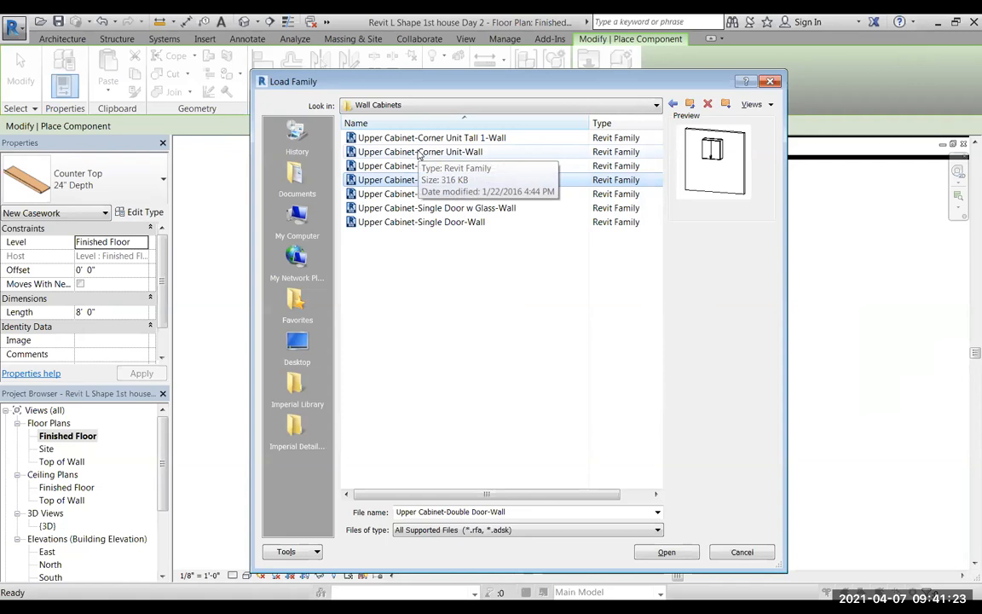
Load the families Upper Cabinet-Corner Unit-Wall, Upper Cabinet-Double Door-Wall and Upper Cabinet-Single Door-Wall together.
click(418, 153)
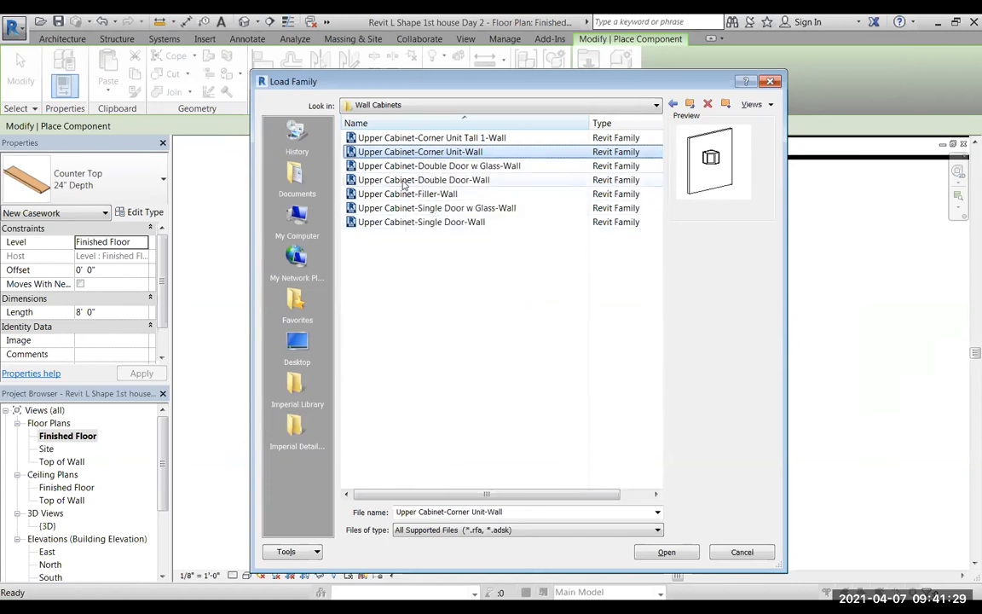
ctrl+click(404, 180)
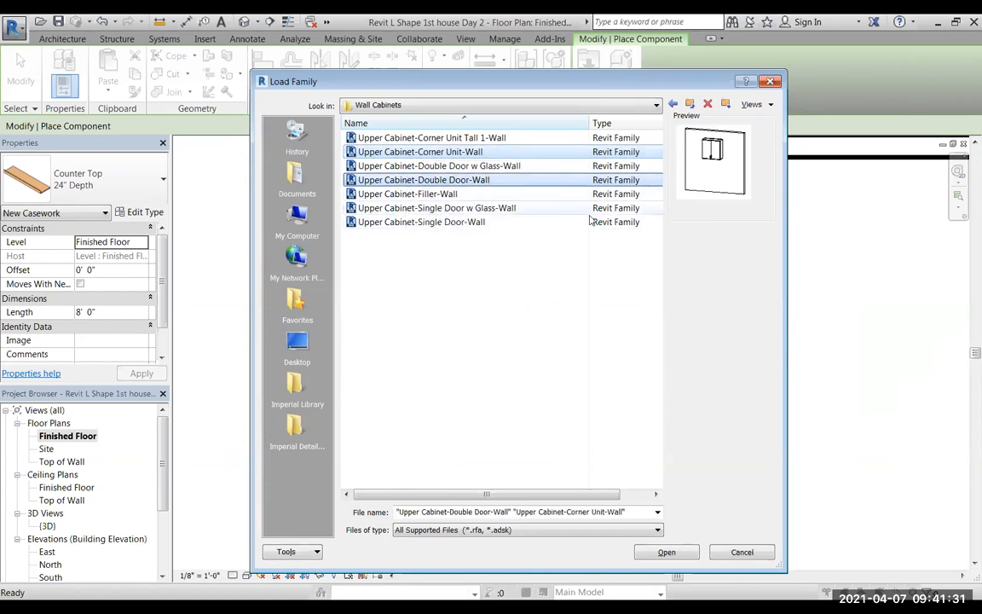
ctrl+click(395, 222)
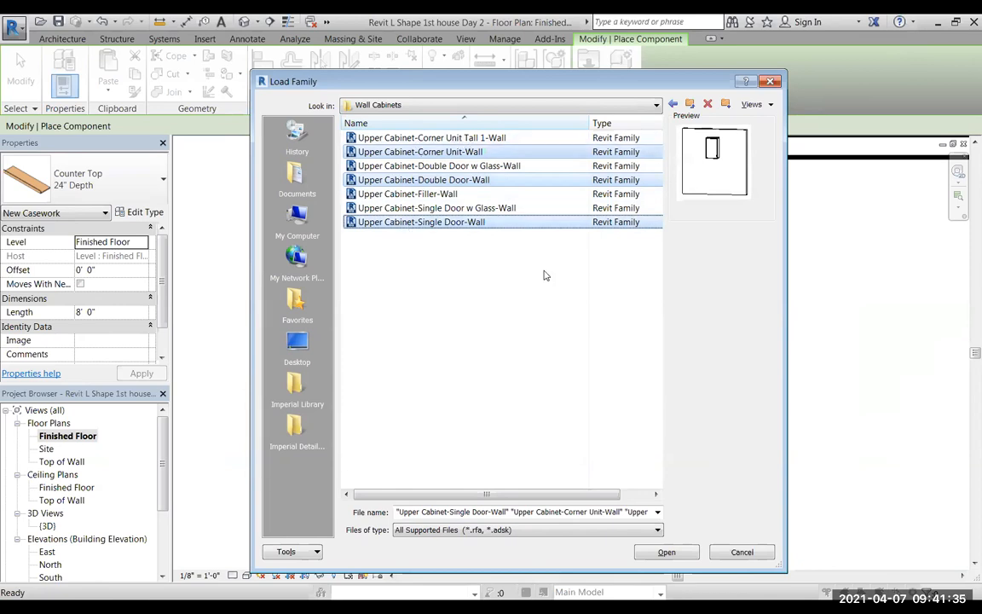
click(682, 553)
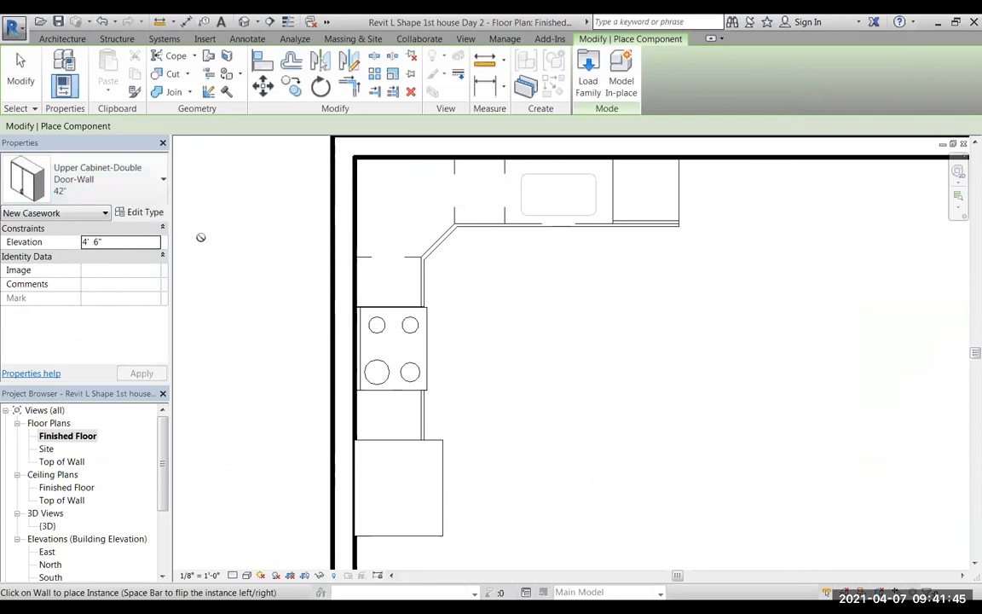
Place an Upper Cabinet-Corner Unit-Wall of type 12" Depth in the kitchen's inner wall corner.
click(162, 183)
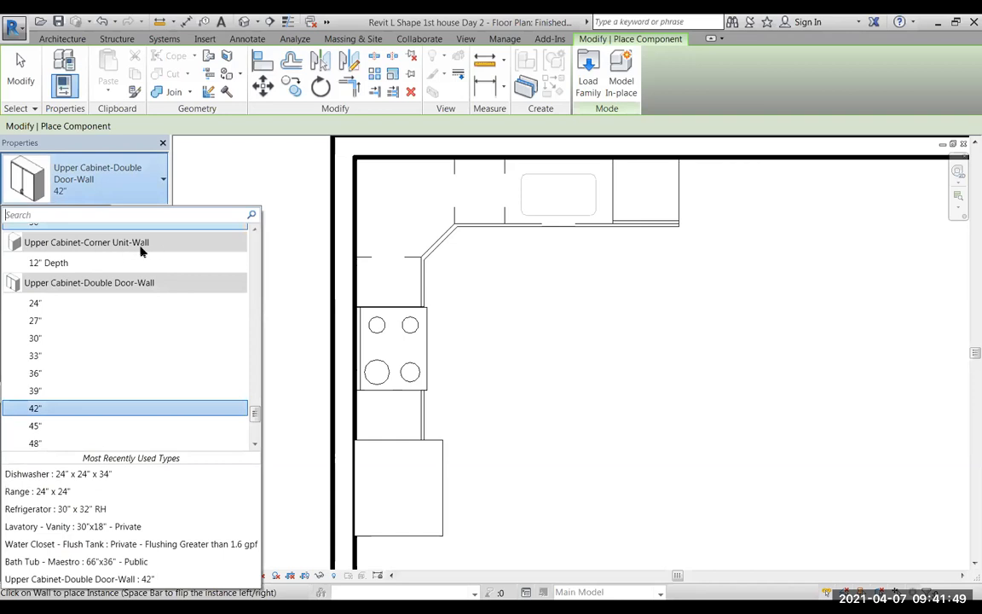
click(50, 264)
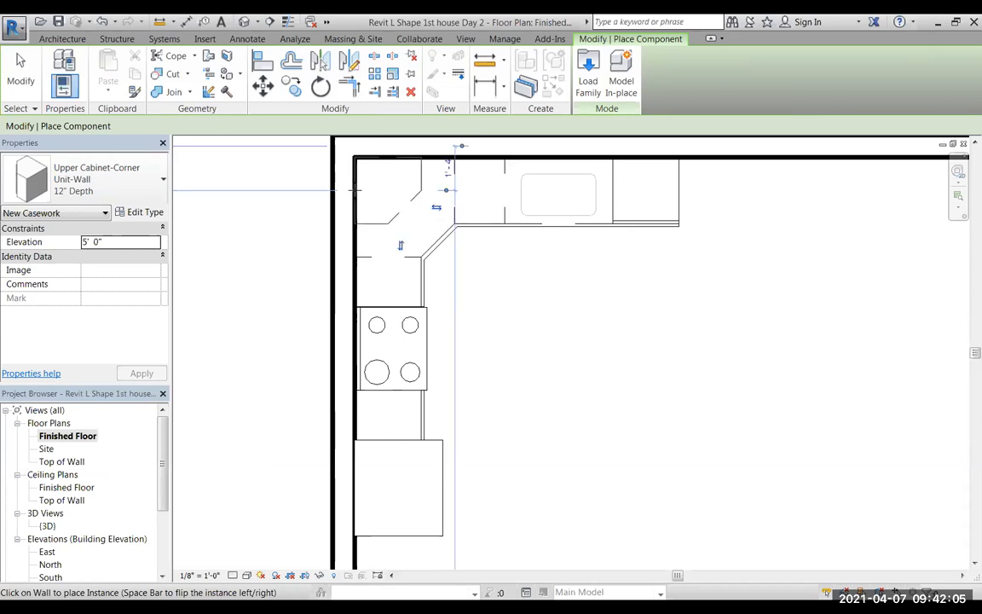
click(354, 191)
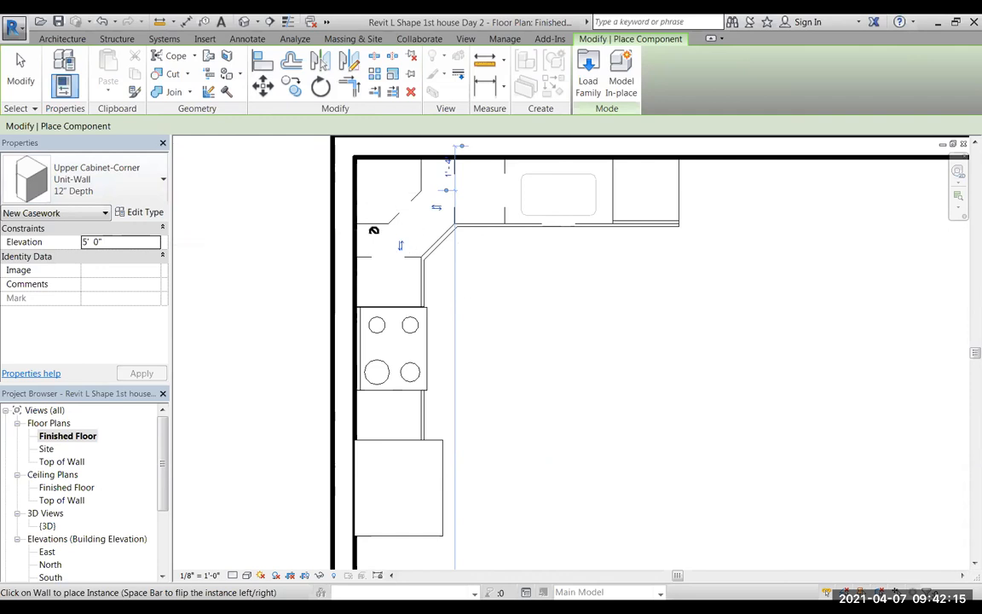
Place a 30" double-door upper cabinet between the corner unit and the range, and an 18" single-door upper cabinet between the range and refrigerator.
click(120, 181)
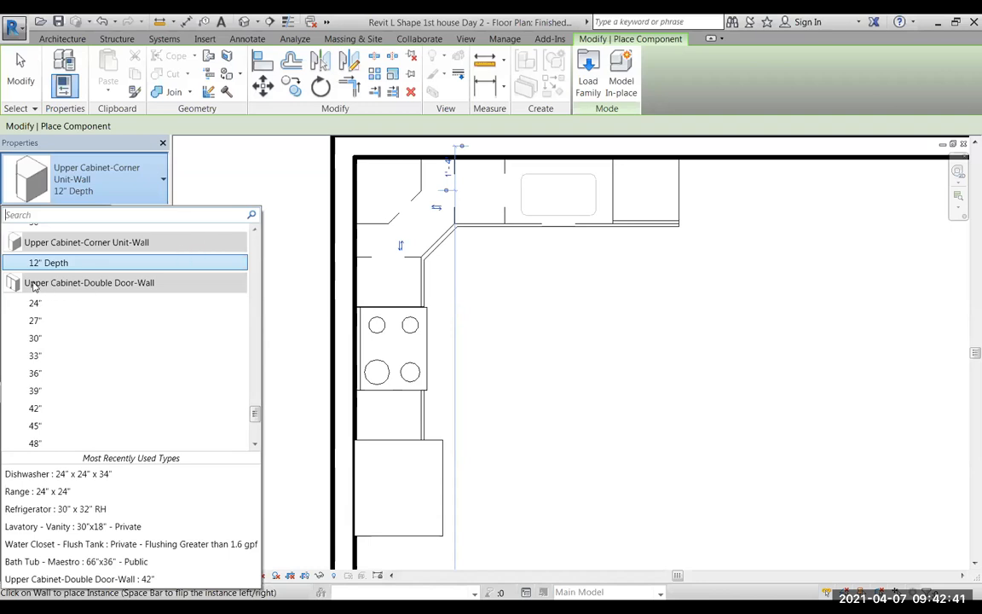
click(35, 339)
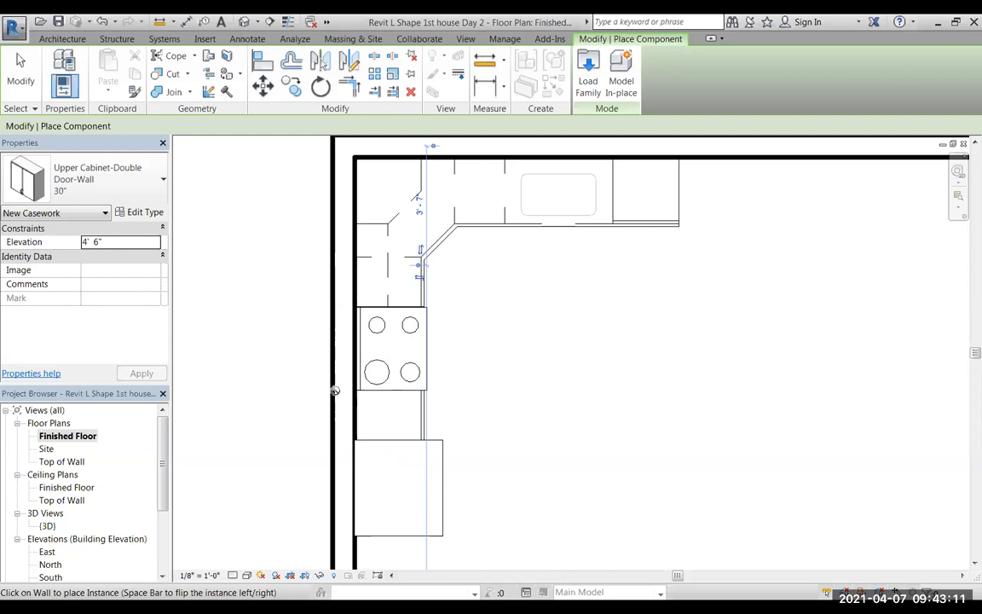
click(154, 184)
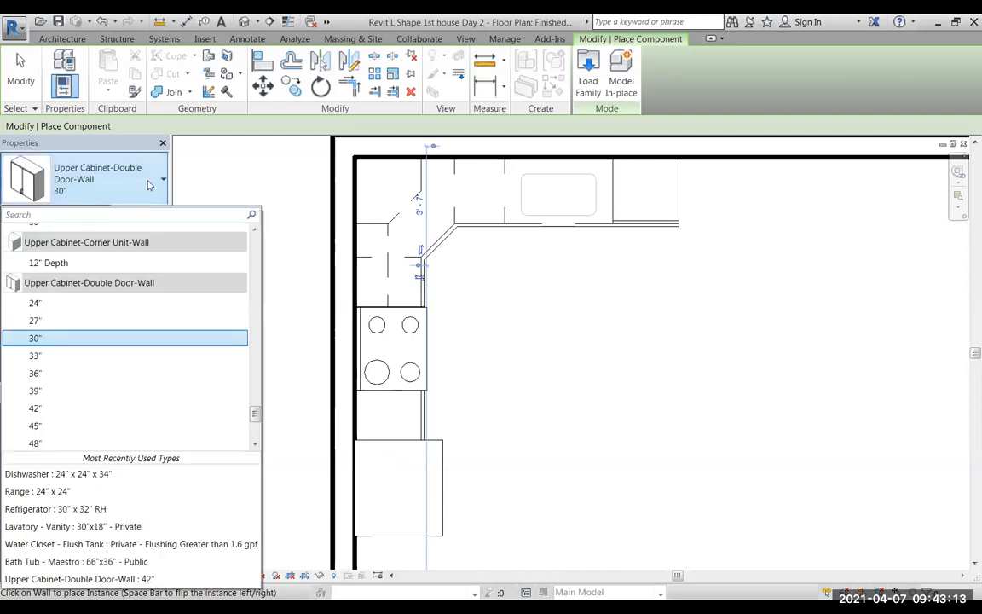
drag(256, 415, 256, 430)
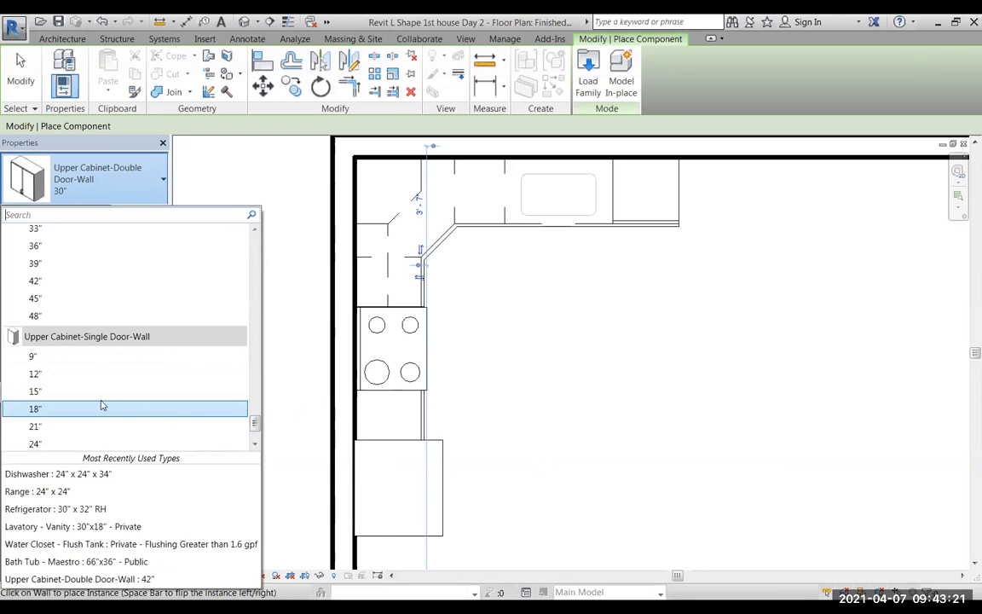
click(37, 410)
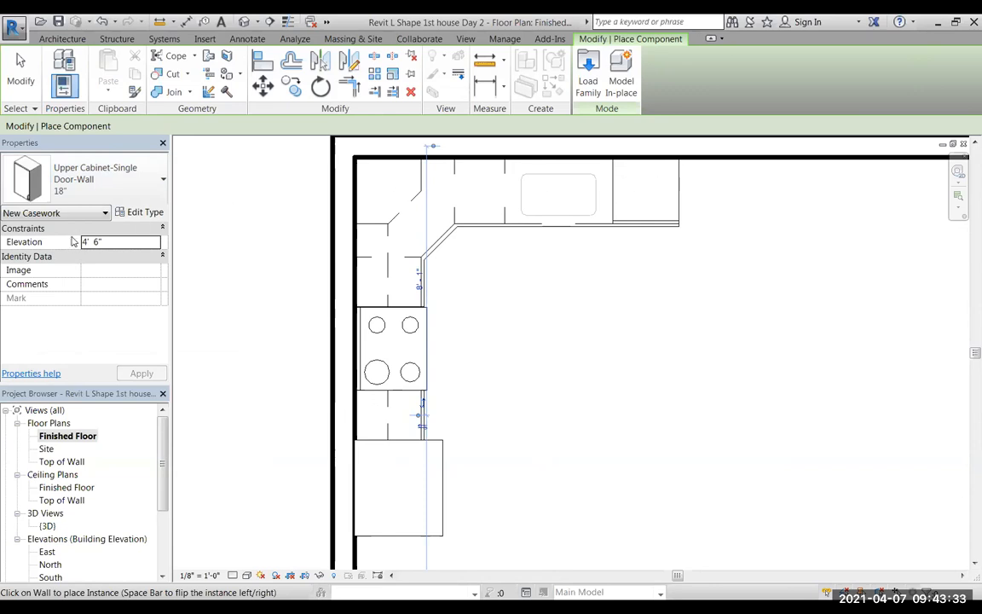
click(158, 188)
scroll(154, 277, up, 2)
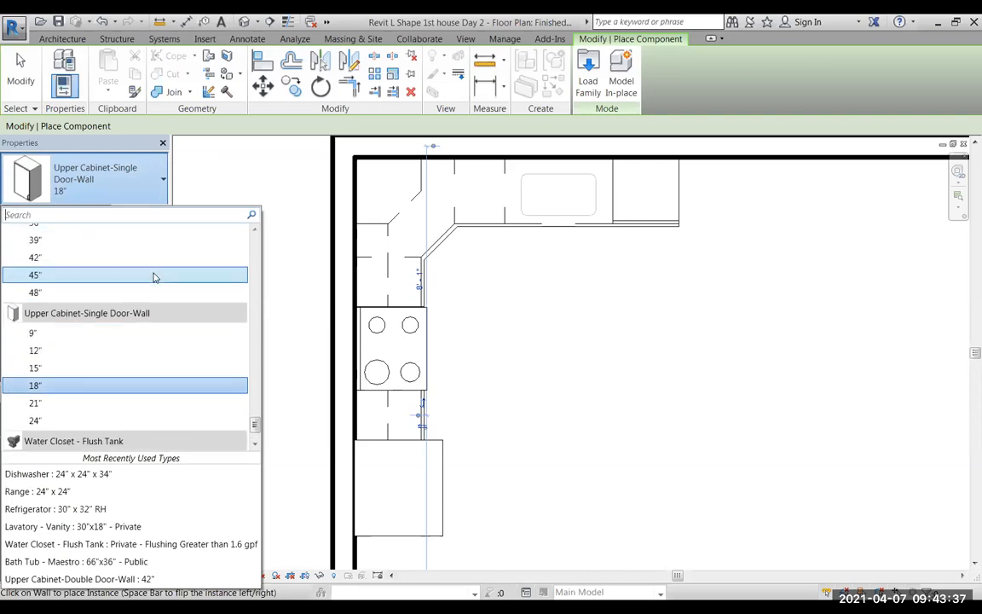
scroll(154, 277, up, 3)
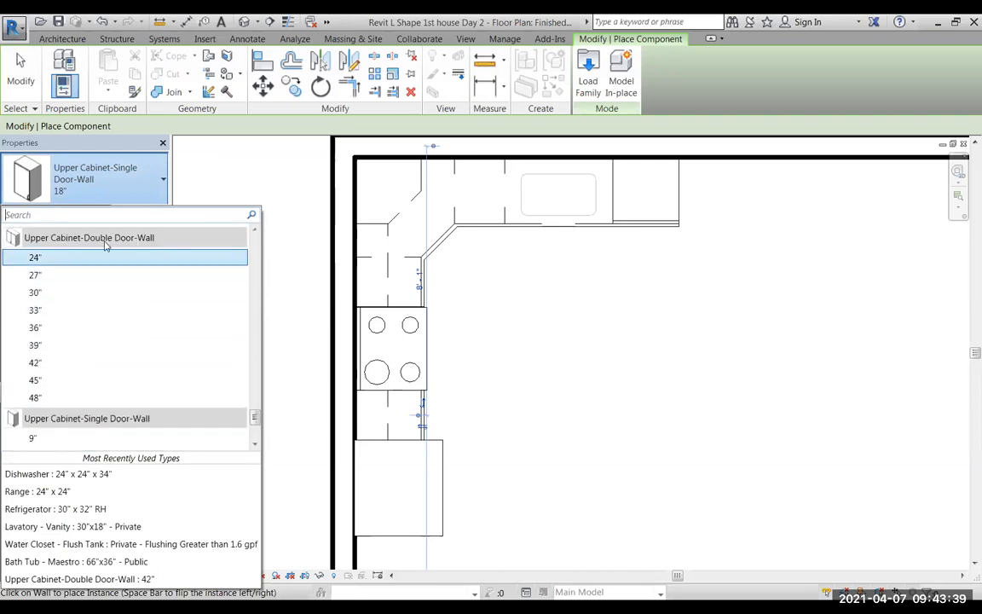
click(35, 258)
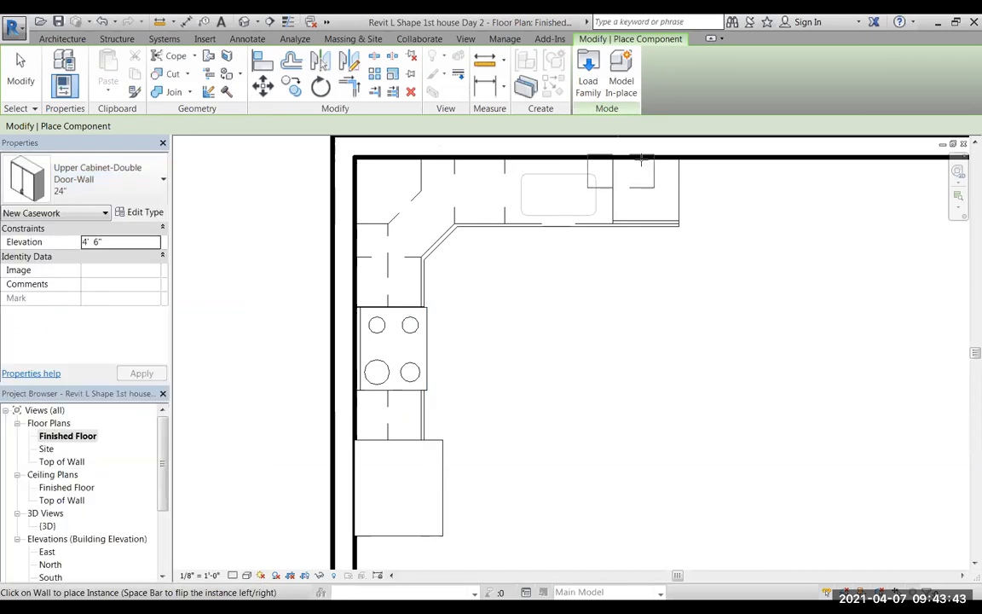
Place a 24" Upper Cabinet-Single Door-Wall on the sink wall, over the dishwasher at the end of the counter.
click(111, 189)
scroll(173, 324, down, 2)
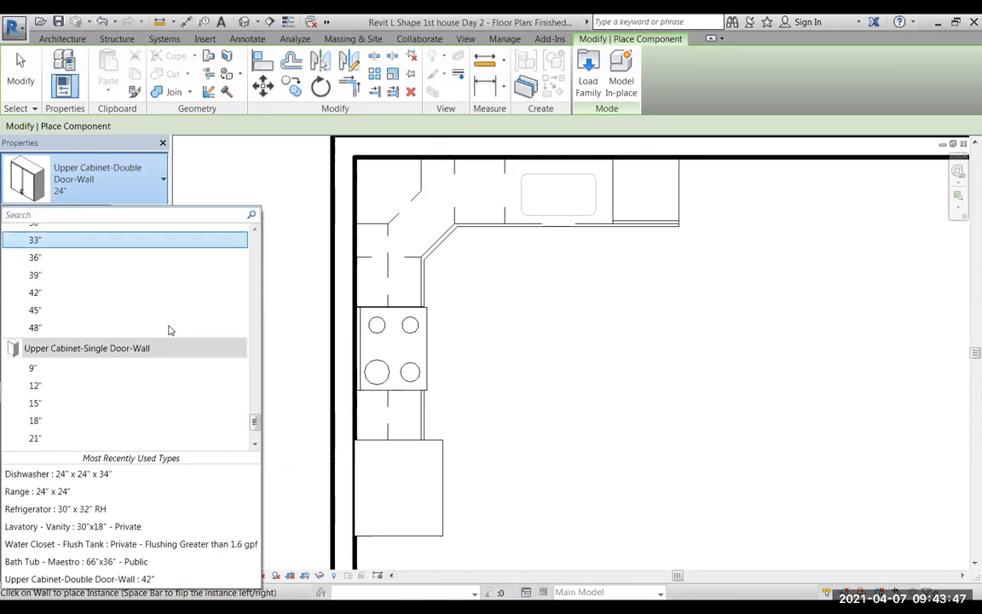
scroll(156, 346, down, 1)
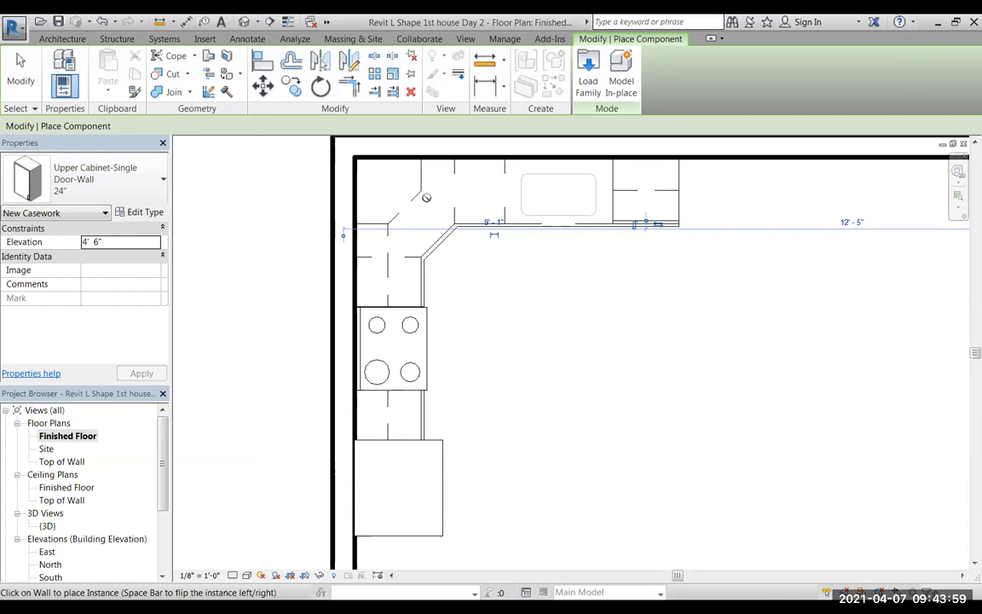
Place a 30" Upper Cabinet-Double Door-Wall on the sink wall, directly against the upper corner unit.
click(147, 175)
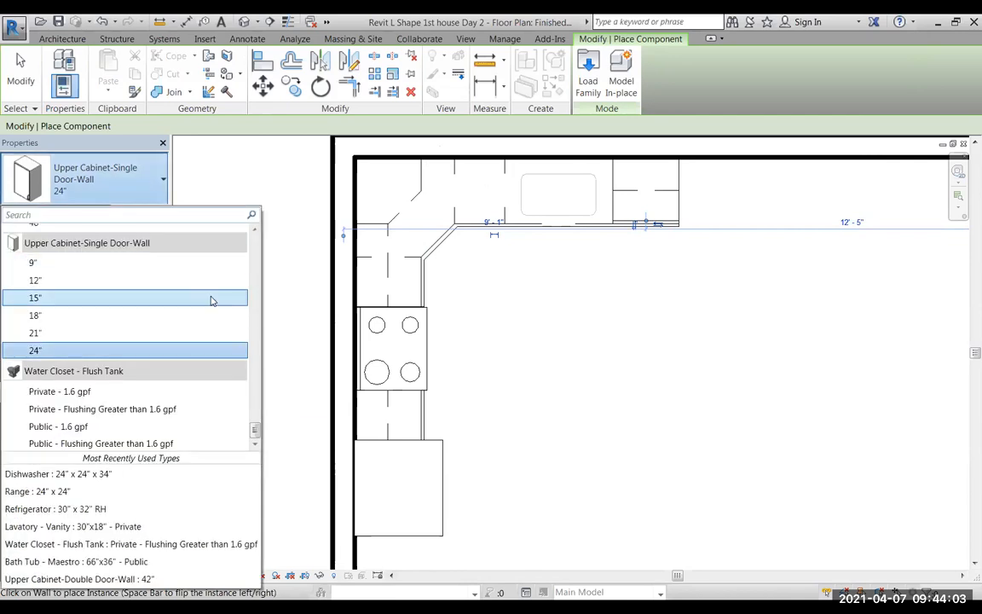
scroll(213, 298, up, 4)
scroll(213, 299, up, 4)
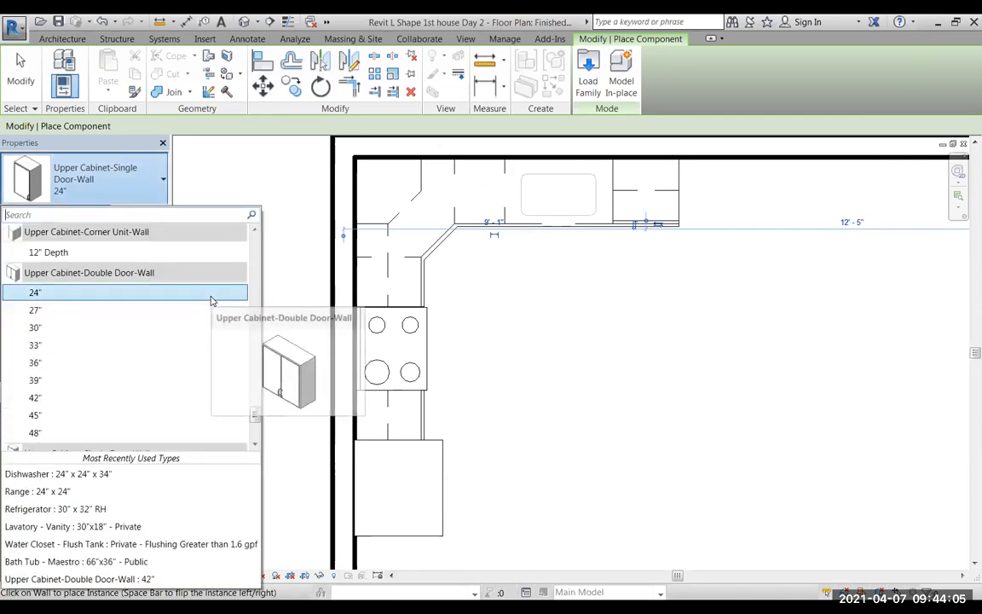
scroll(83, 370, down, 2)
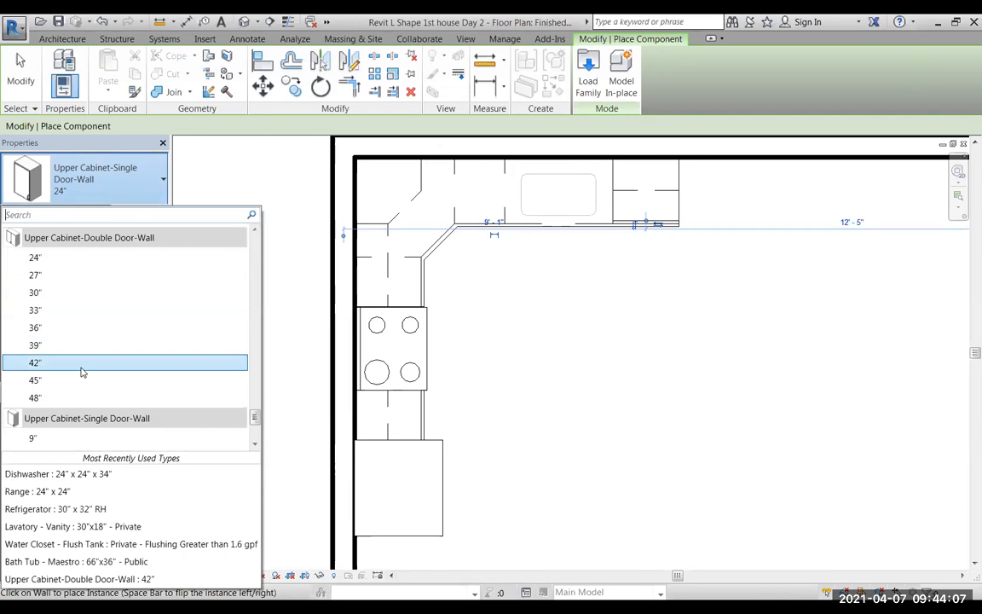
click(37, 293)
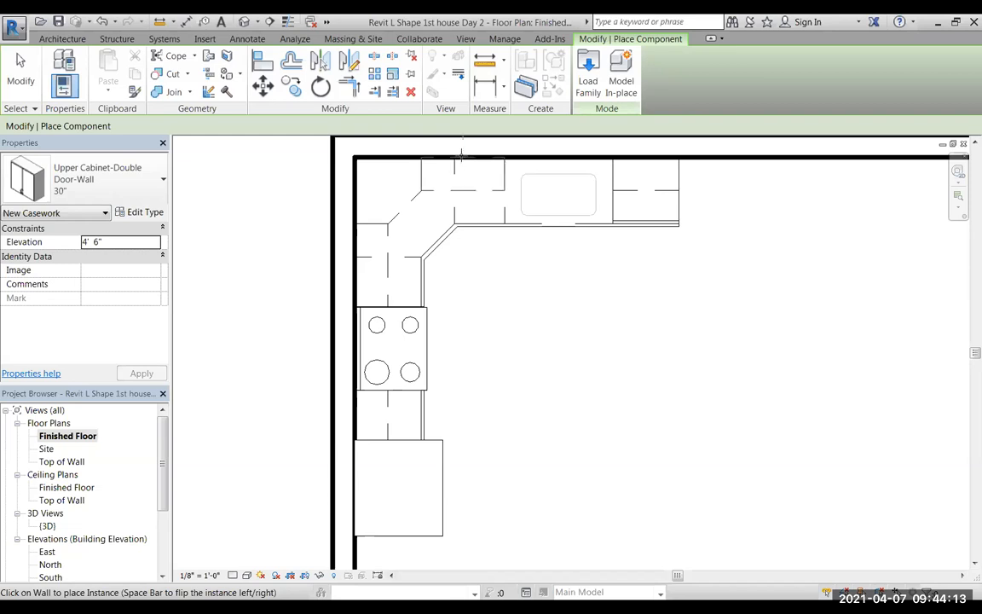
click(461, 153)
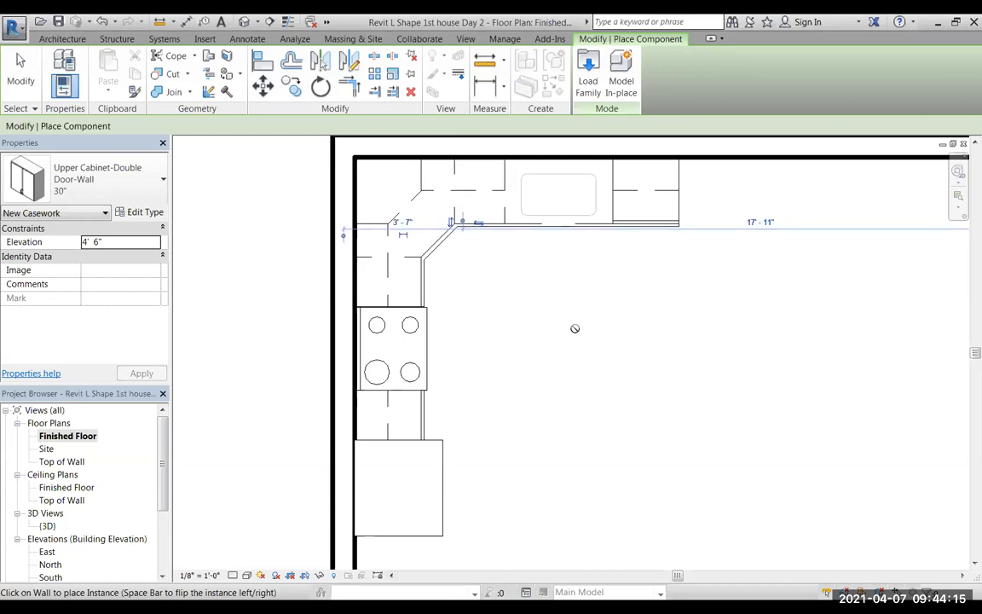
click(257, 22)
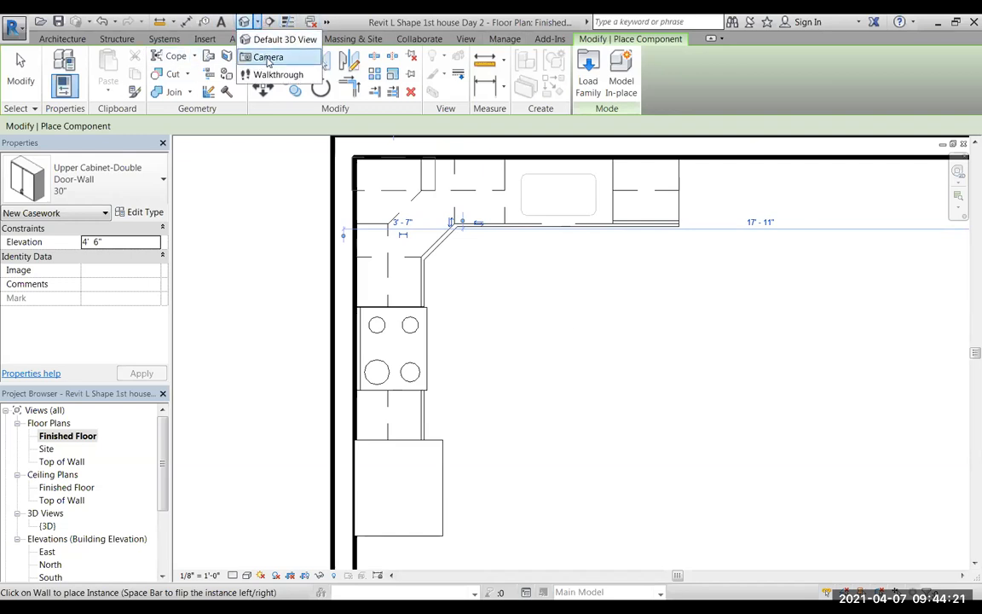
click(268, 57)
click(918, 533)
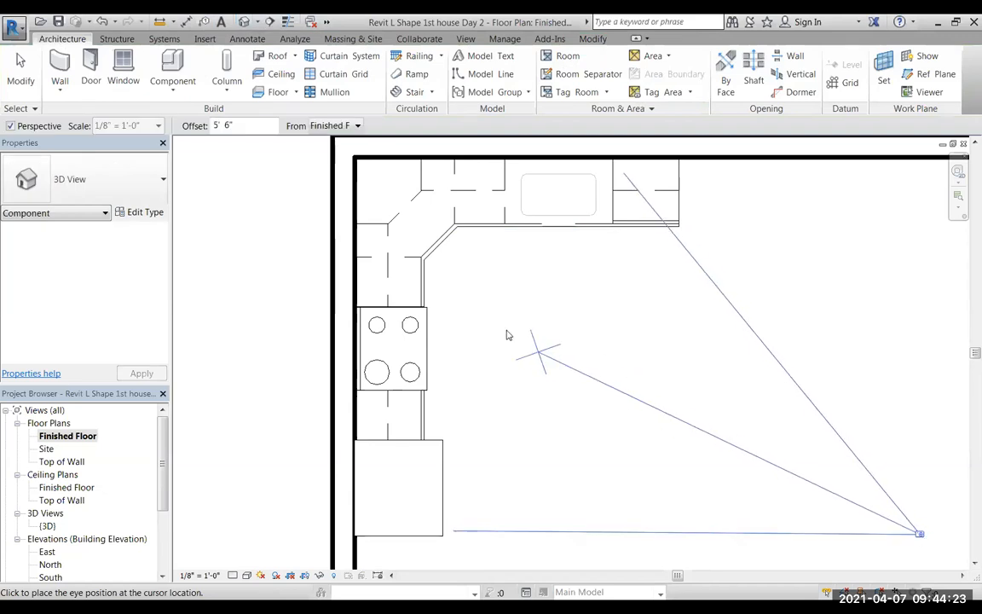
click(410, 281)
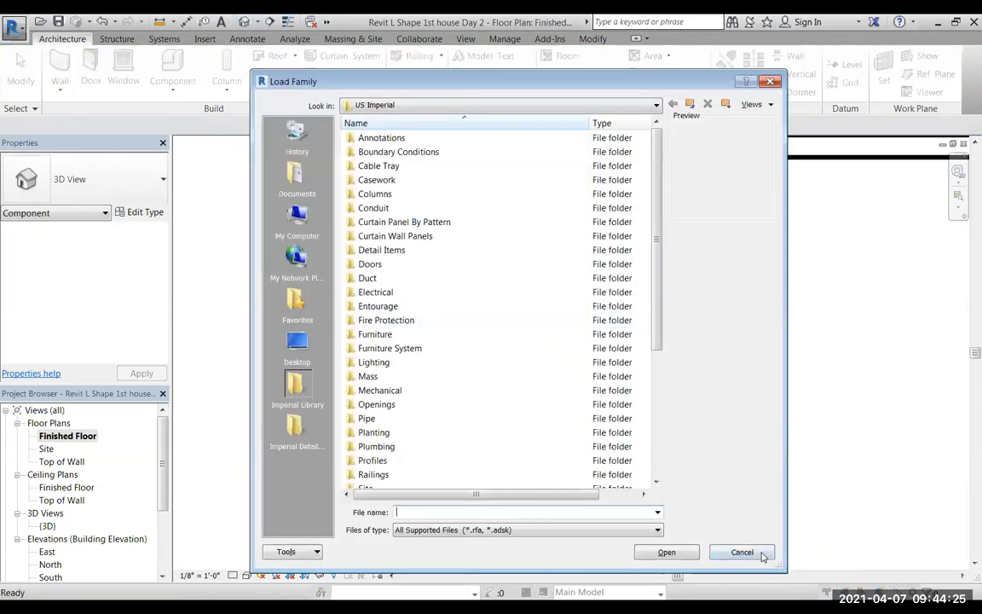
click(743, 552)
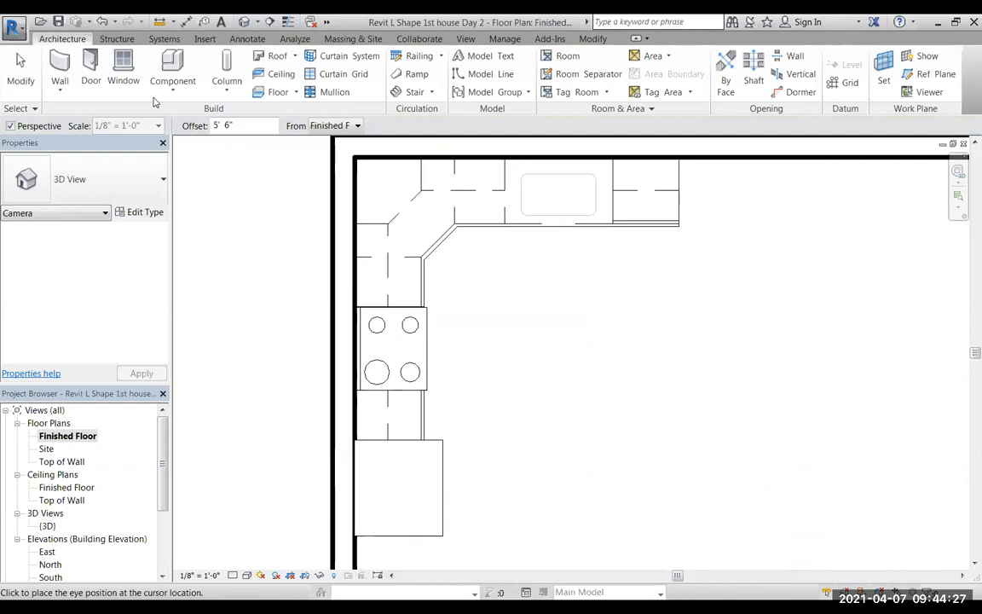
Create a perspective camera view from the open floor area diagonally opposite the cabinets, aimed at the kitchen's inner wall corner.
click(256, 23)
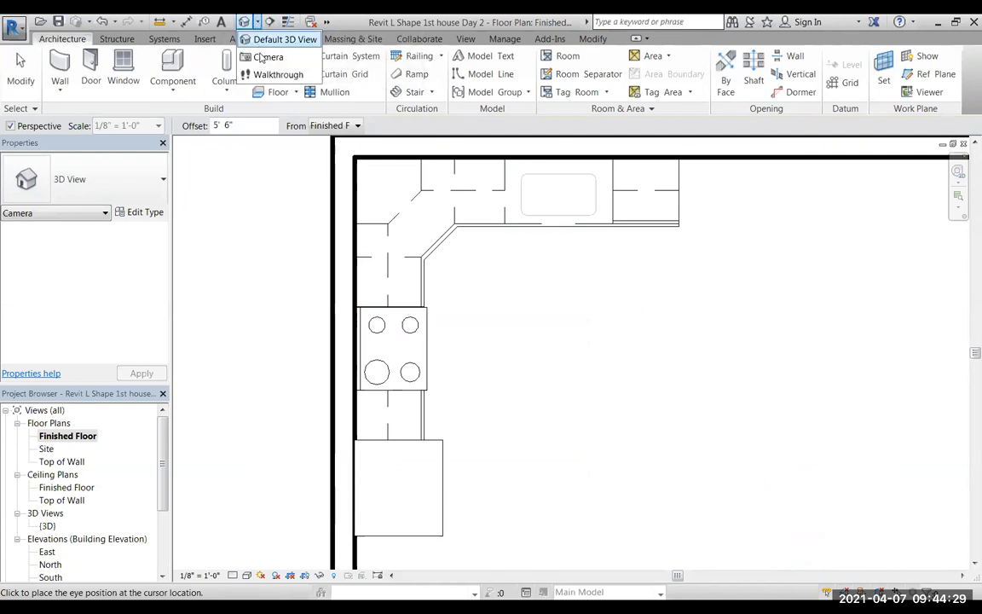
click(268, 58)
click(873, 537)
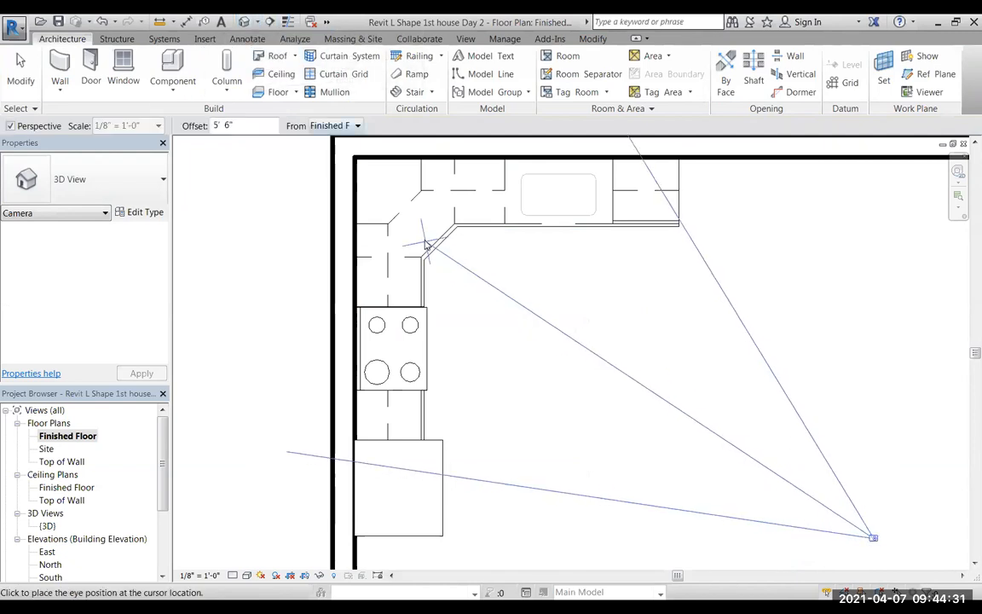
click(385, 197)
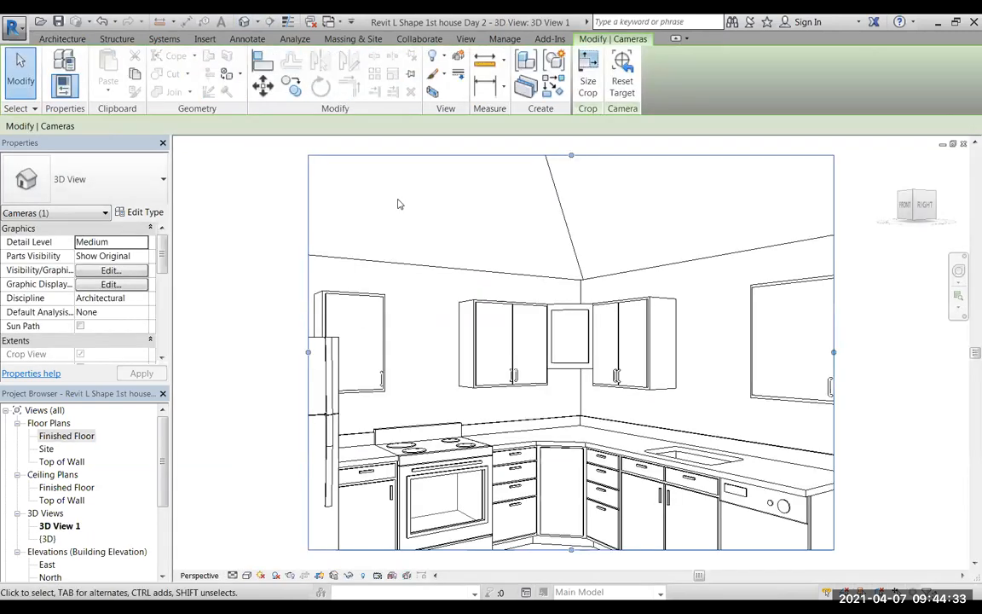
Extend the camera view's crop region downward and to both sides to take in the floor, full refrigerator side and countertop end.
middle_drag(602, 398, 588, 335)
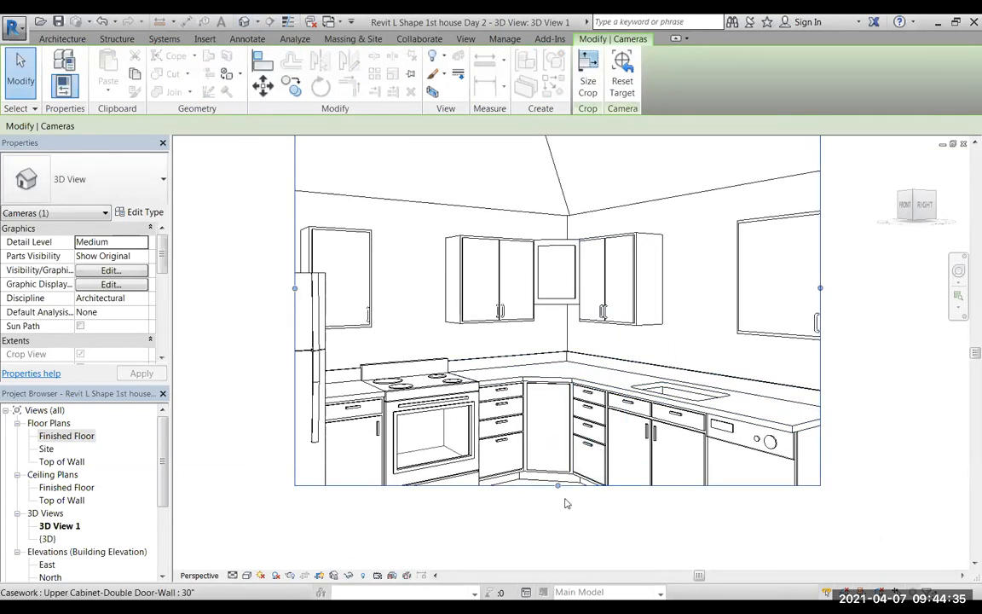
drag(556, 485, 557, 560)
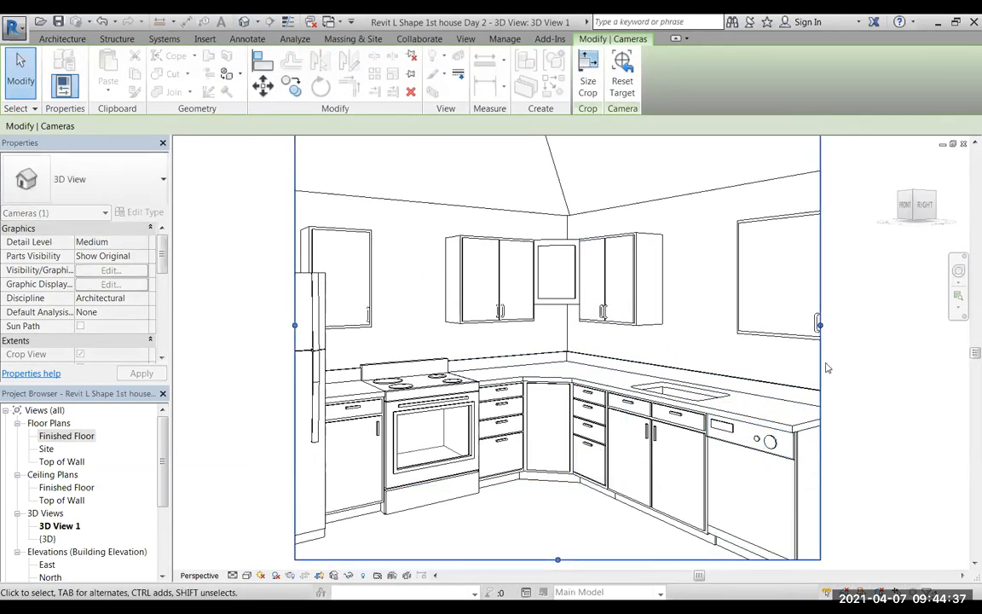
drag(817, 324, 948, 326)
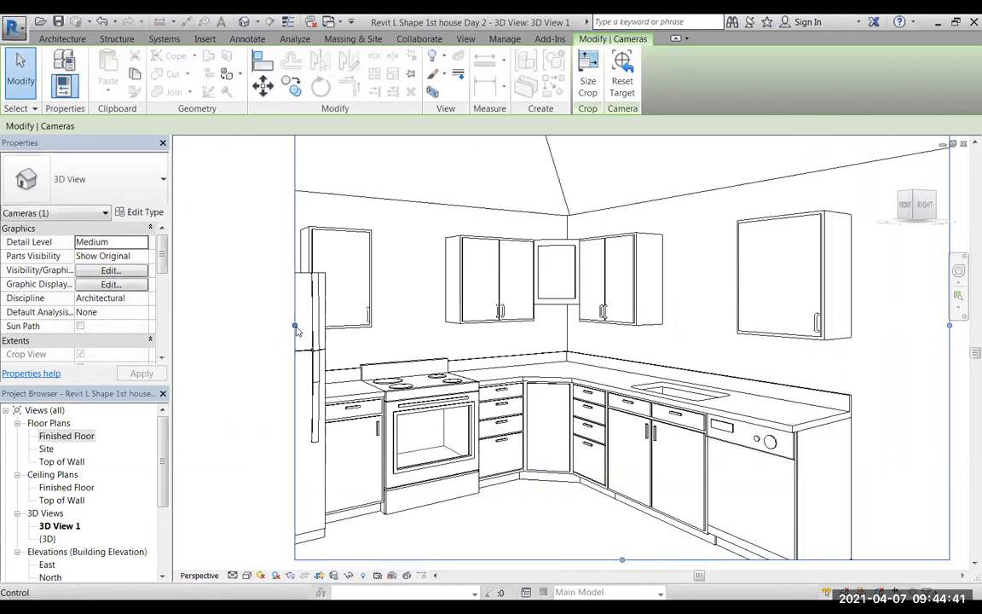
drag(295, 327, 192, 324)
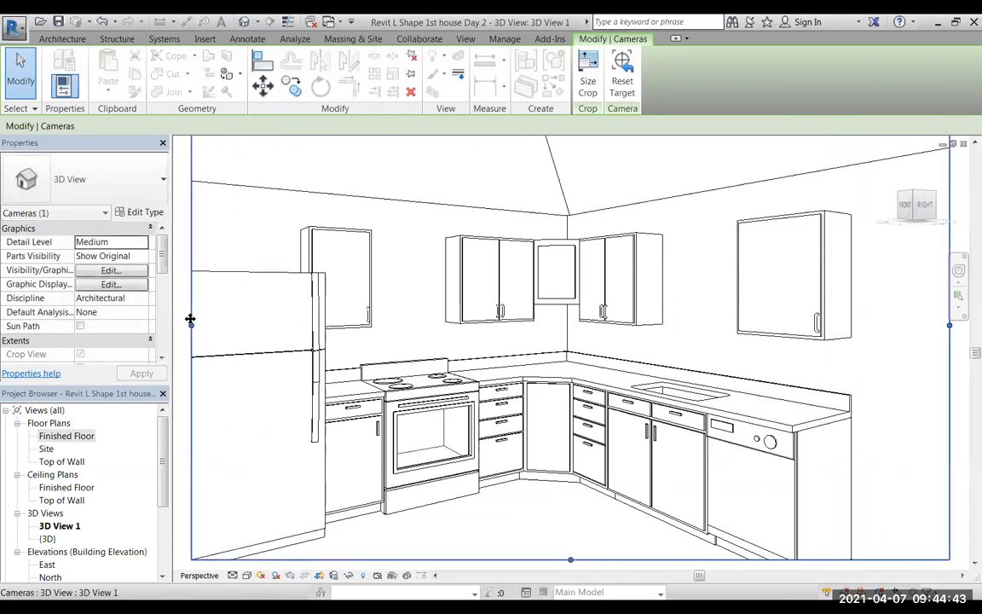
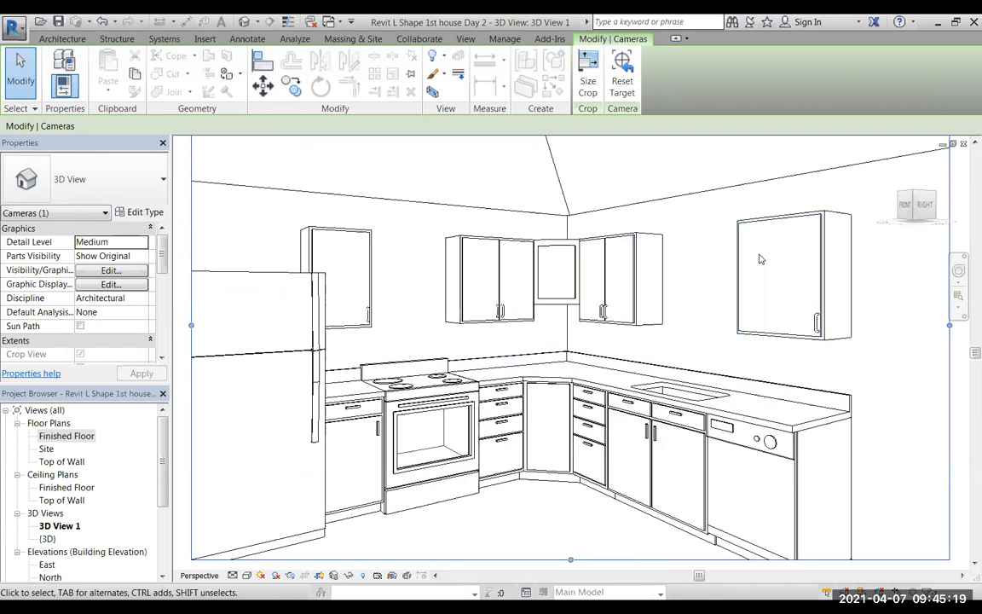
Check the type dimensions of the 30" double-door upper cabinet on the sink wall beside the corner unit.
scroll(558, 305, up, 2)
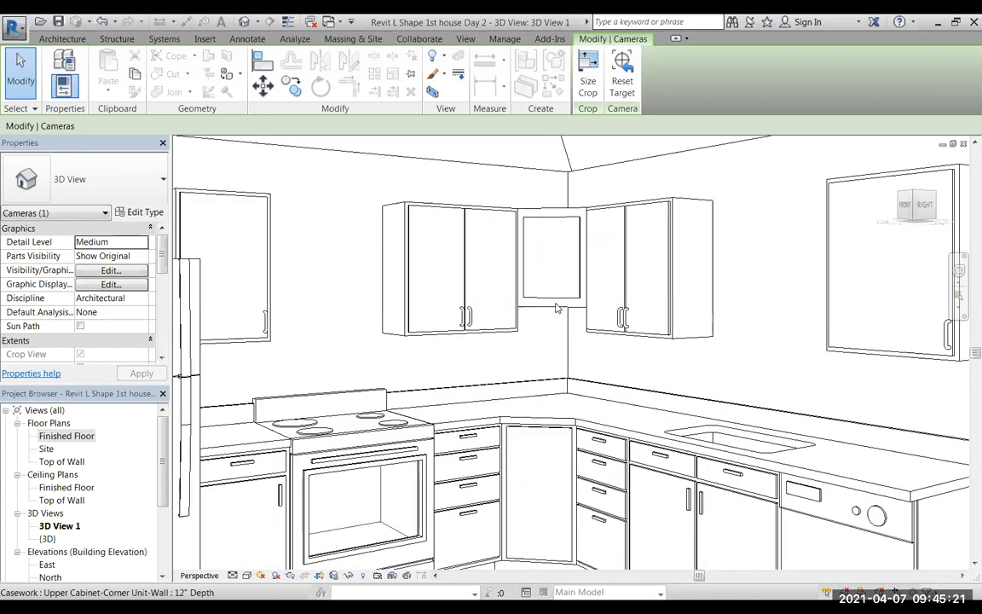
click(556, 311)
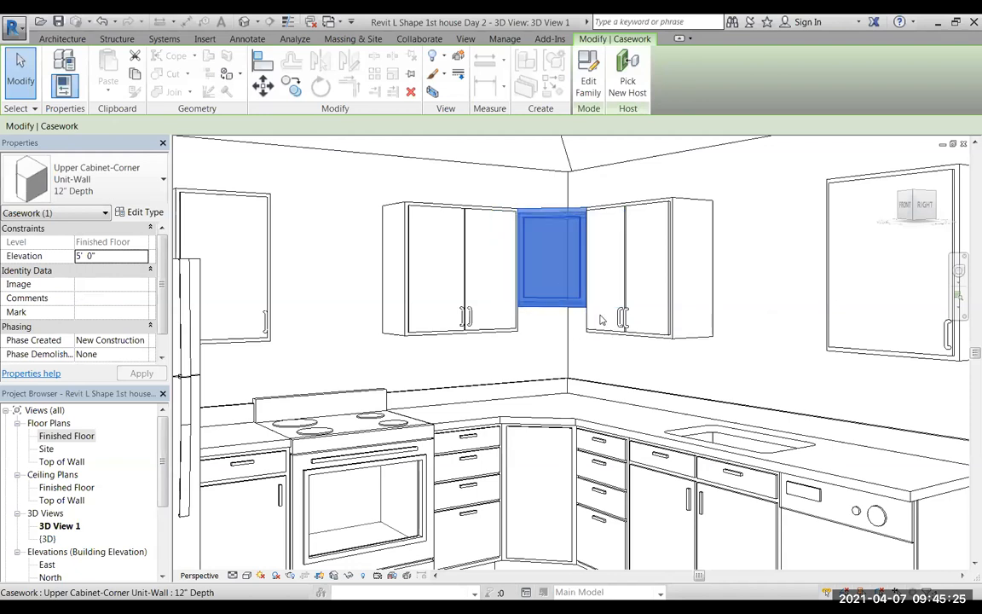
click(631, 213)
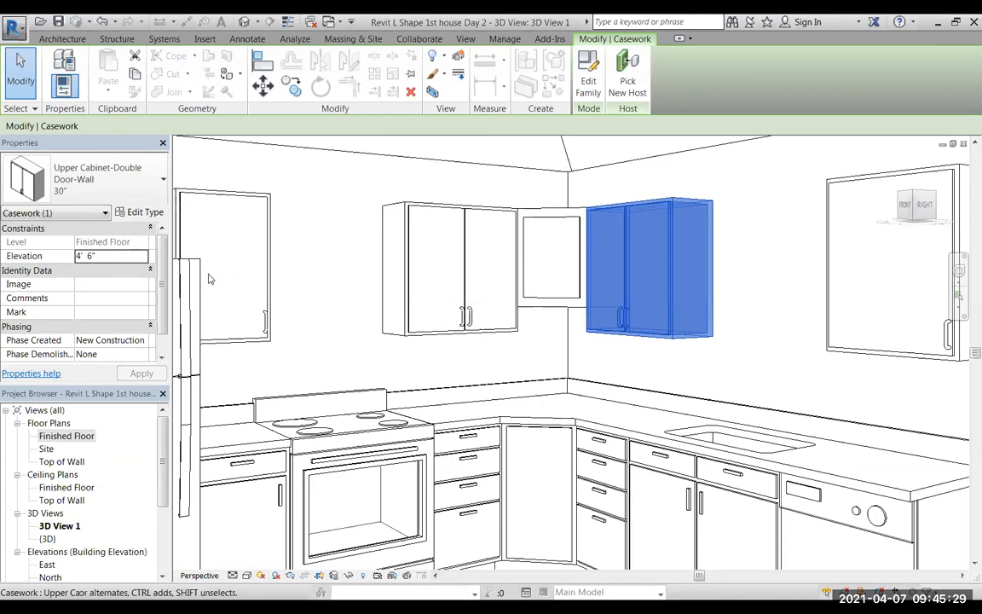
click(134, 214)
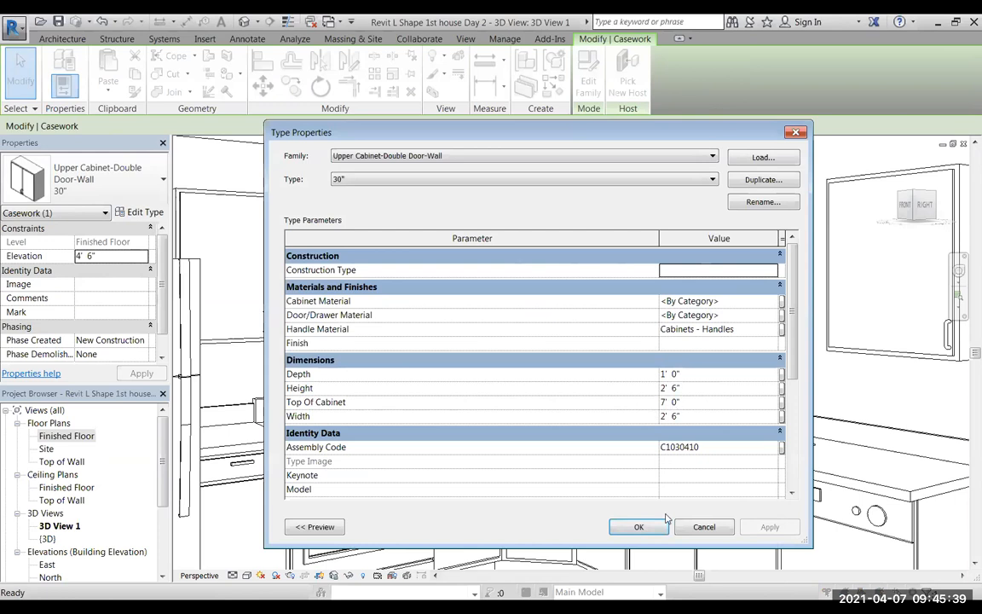
click(636, 527)
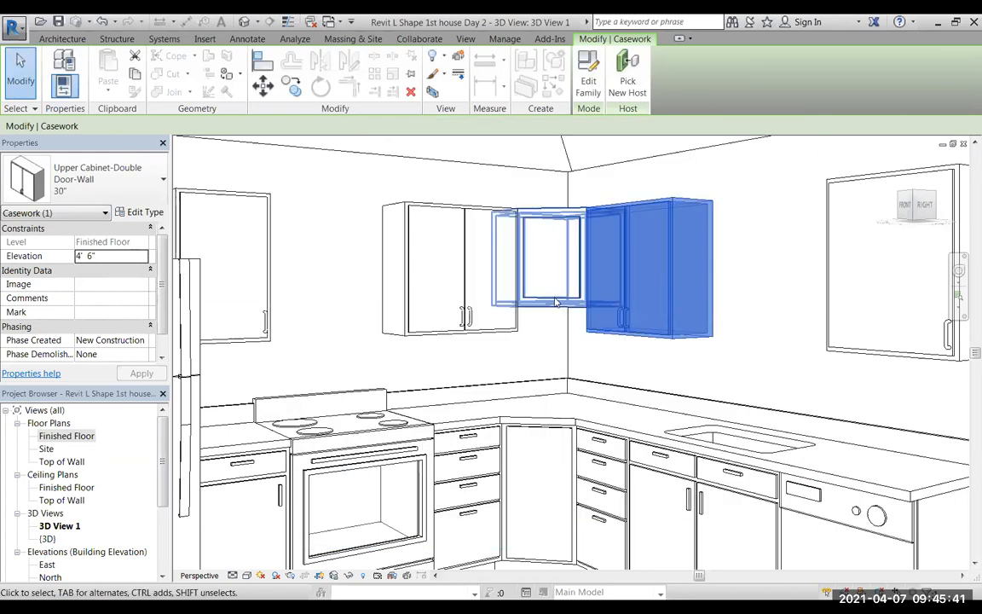
Set the type height of the 12" Depth Upper Cabinet-Corner Unit-Wall to 2' 6".
click(555, 307)
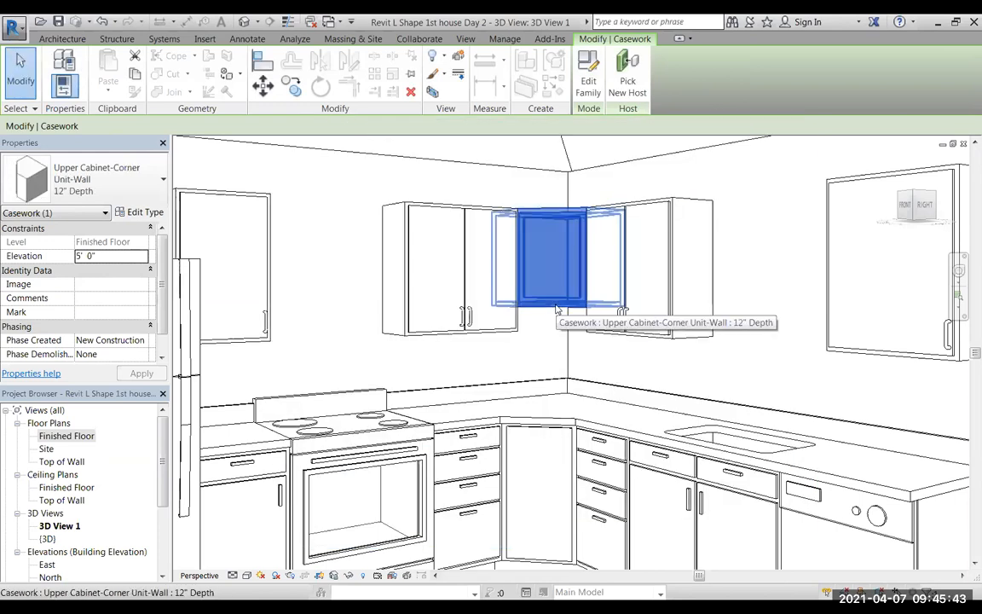
click(145, 213)
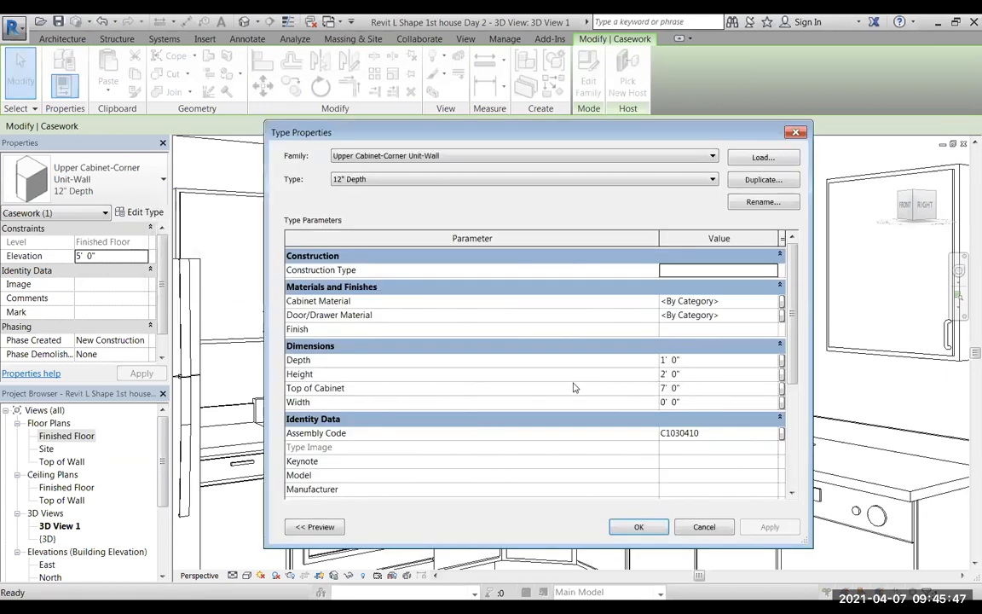
click(680, 374)
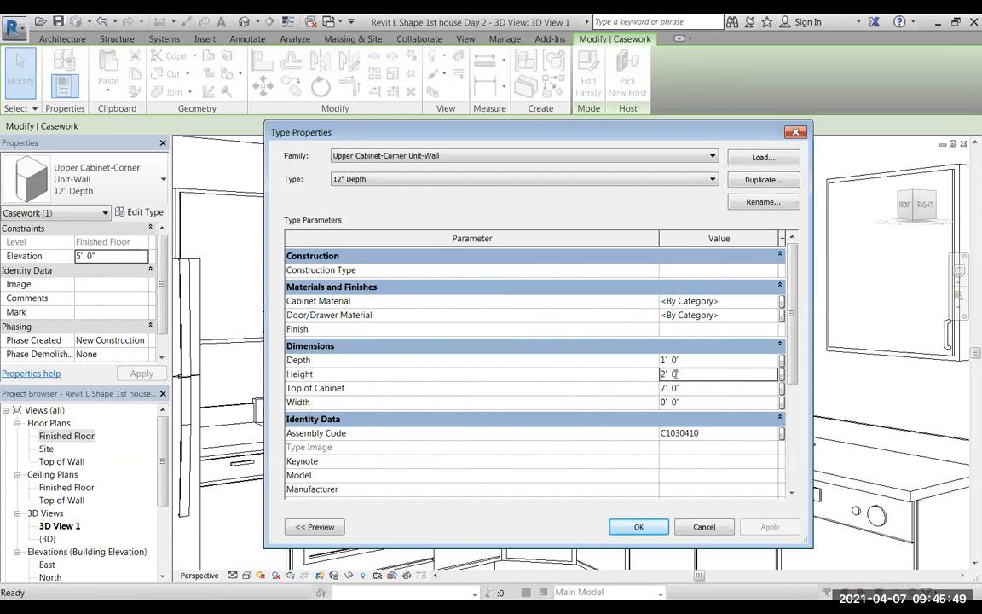
text(6)
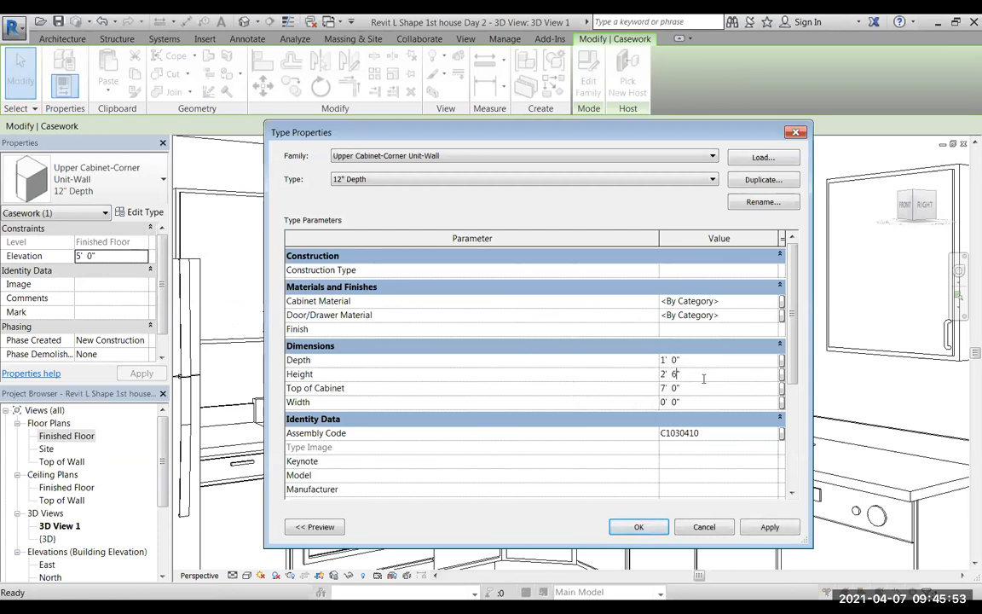
click(766, 527)
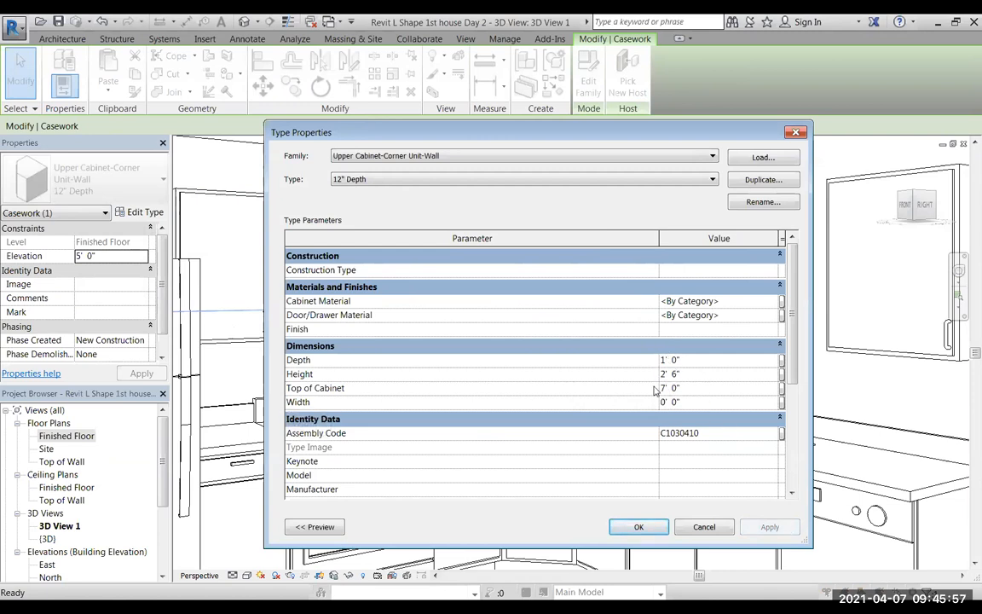
click(701, 527)
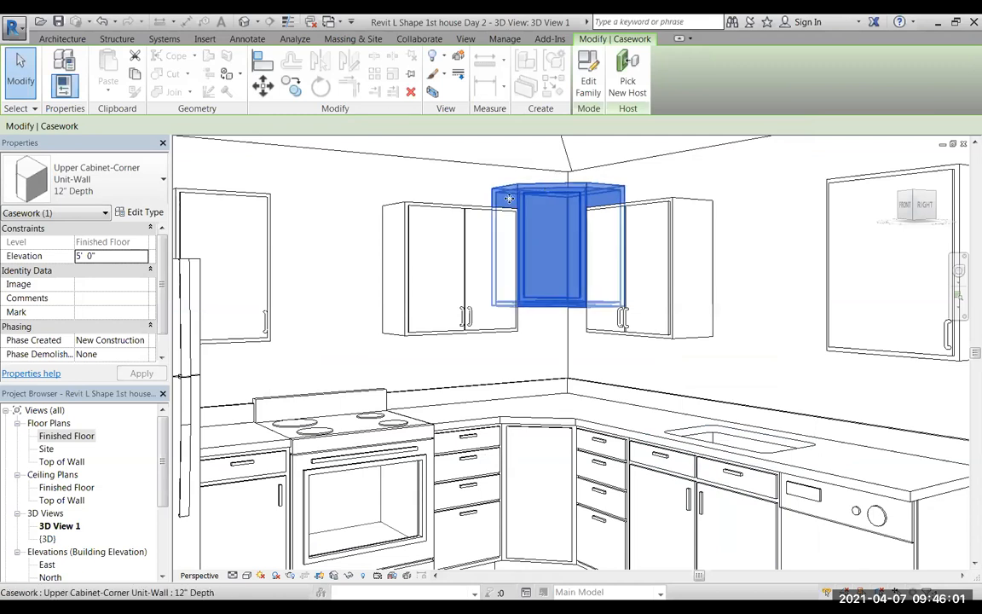
click(141, 212)
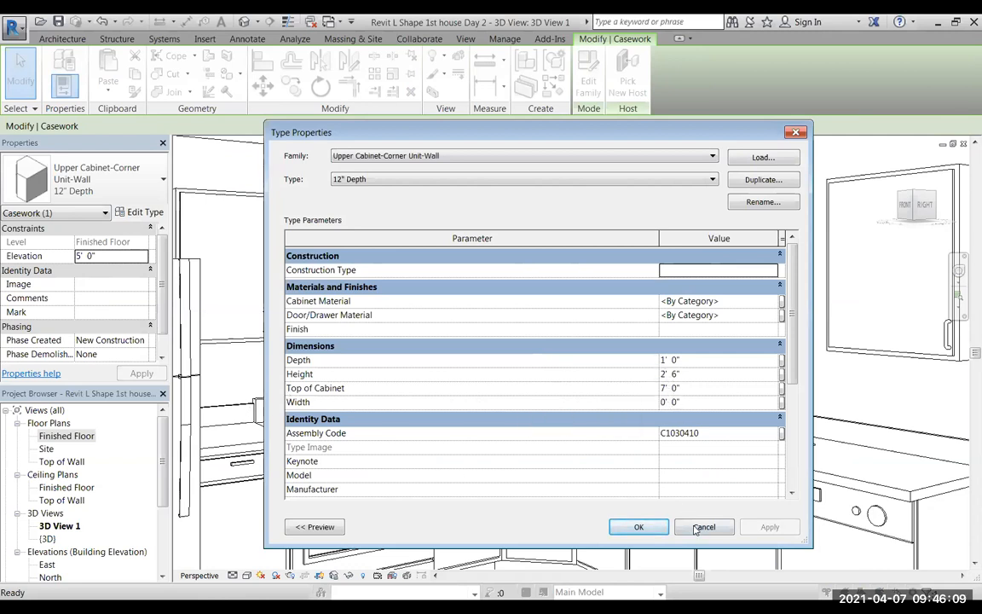
click(638, 526)
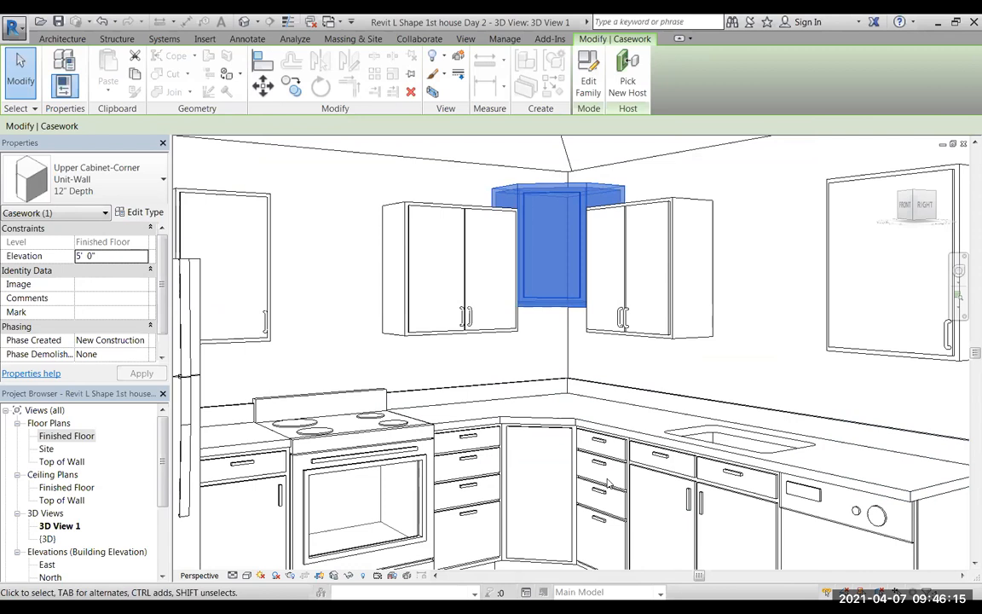
Lower the upper corner cabinet to an elevation of 4' 6" to line it up with the neighbouring upper cabinets.
key(Down)
key(Down)
key(Down)
key(Down)
key(Down)
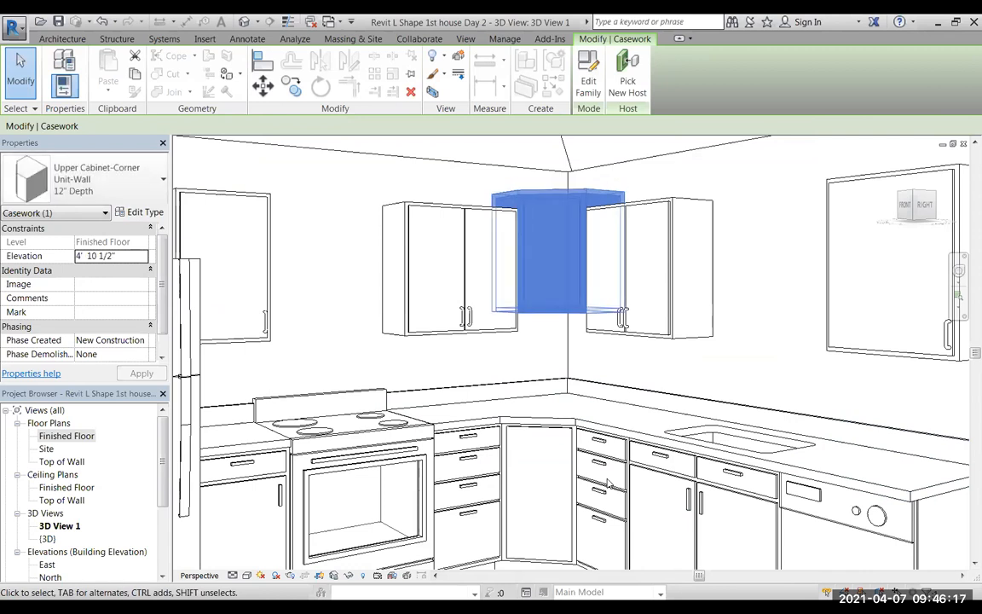
key(Down)
key(Down)
key(Down)
key(Down)
key(Down)
key(Down)
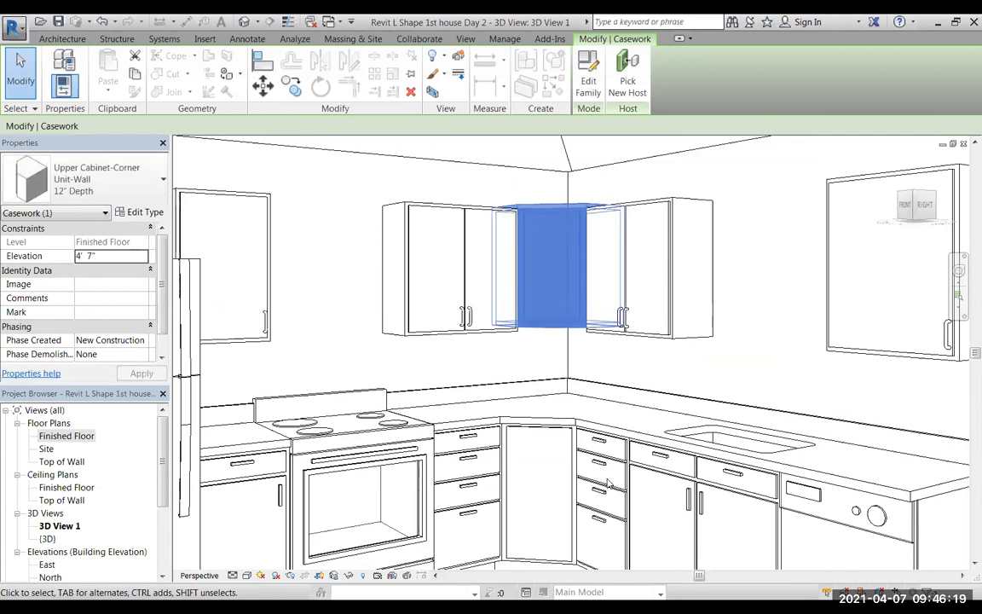
key(Down)
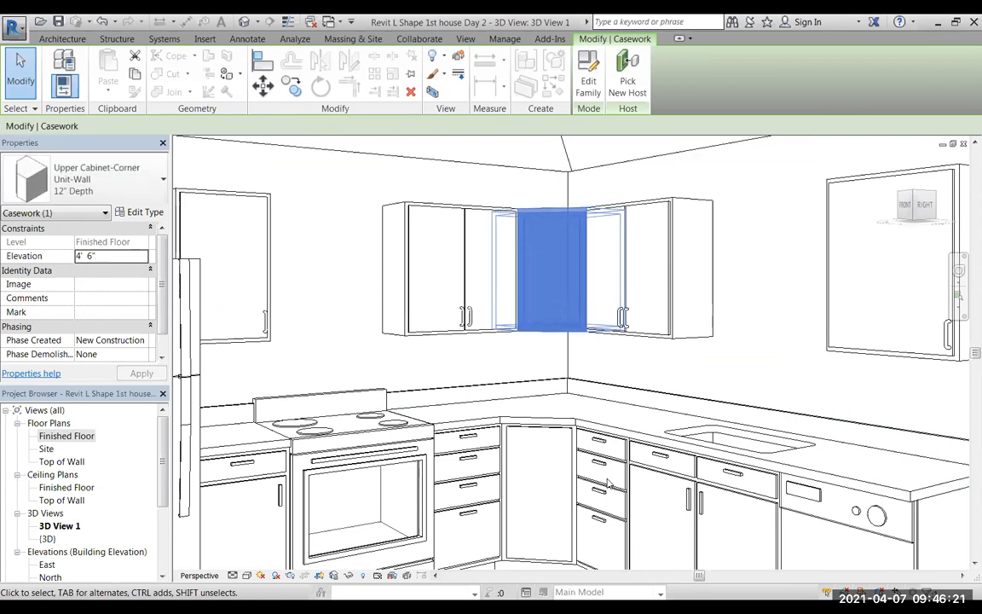
key(Escape)
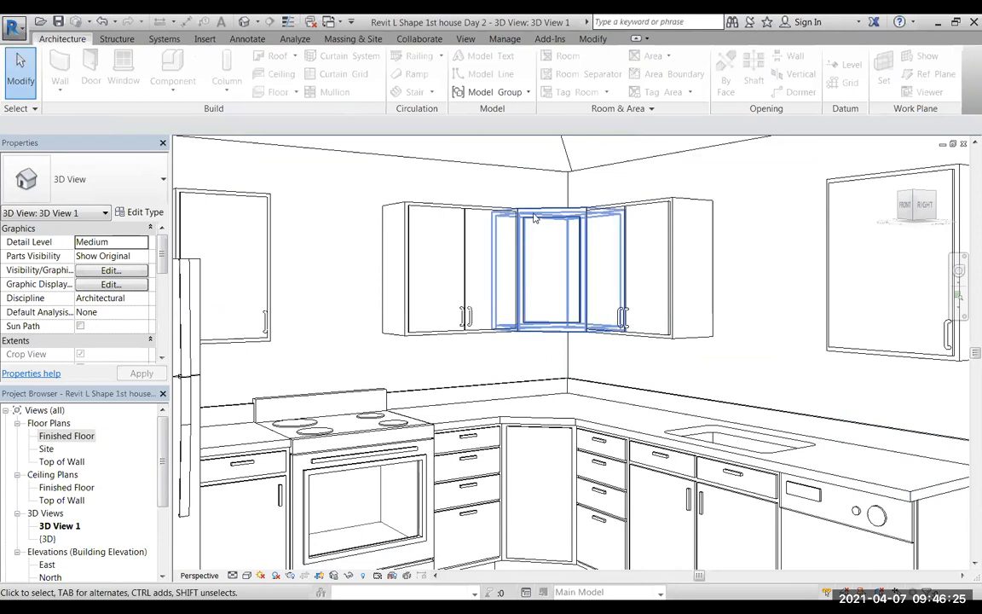
Return to the Finished Floor plan and choose the 30" Upper Cabinet-Double Door-Wall as the component for placement.
scroll(533, 222, up, 3)
scroll(533, 222, up, 2)
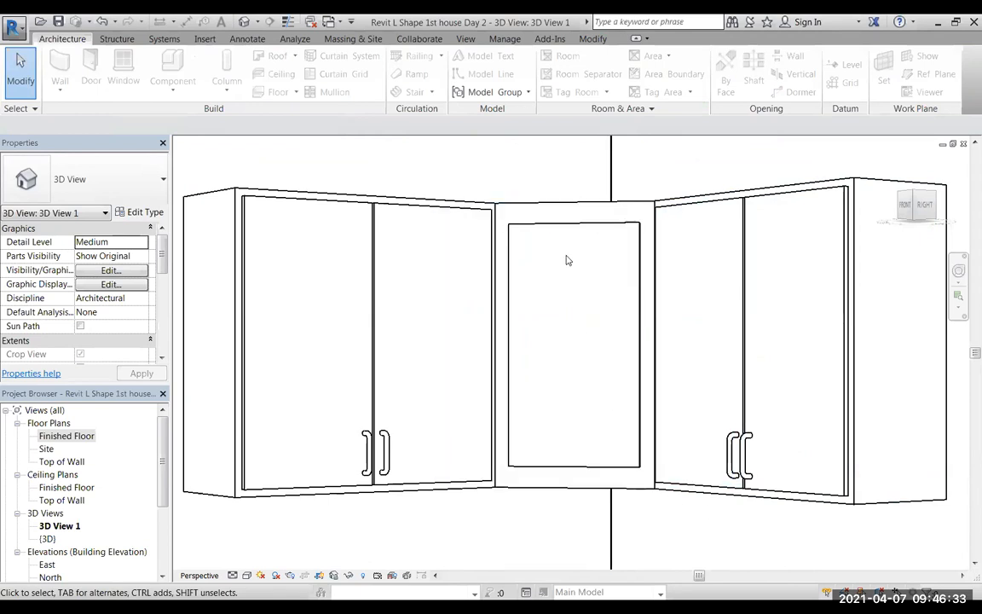
scroll(519, 439, down, 4)
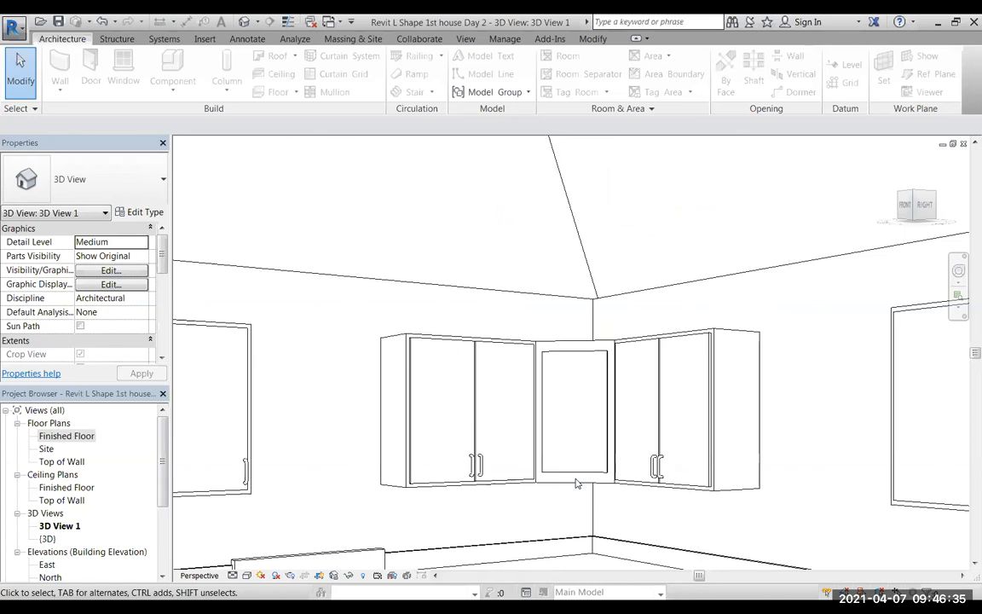
scroll(430, 455, down, 4)
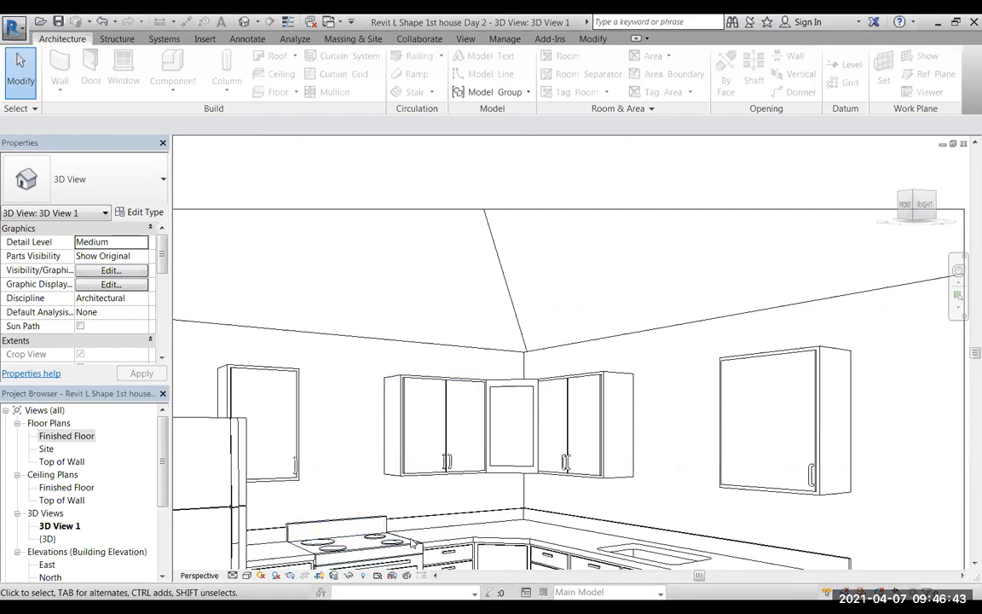
scroll(313, 492, down, 4)
scroll(313, 493, up, 3)
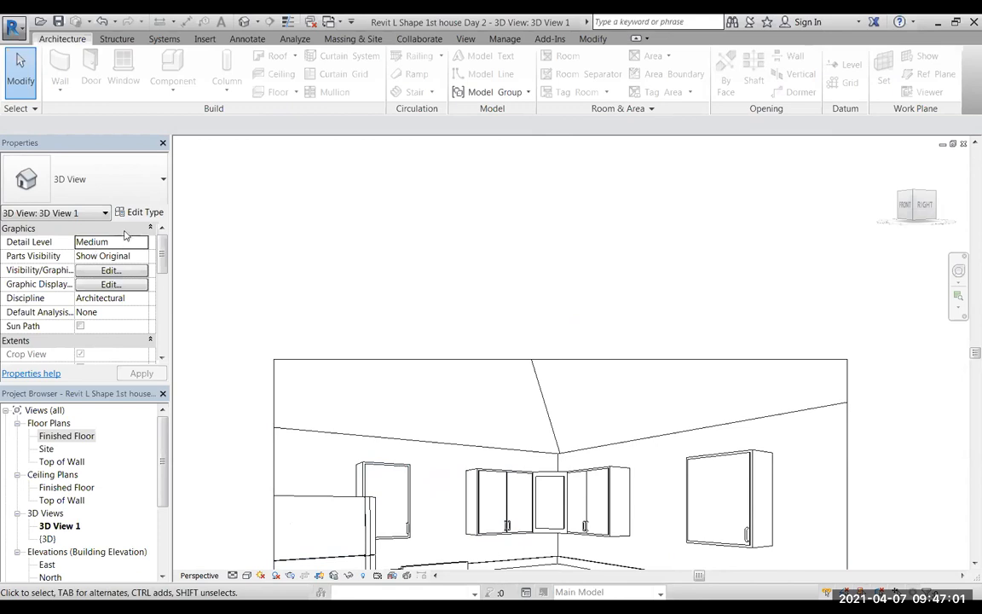
double_click(55, 436)
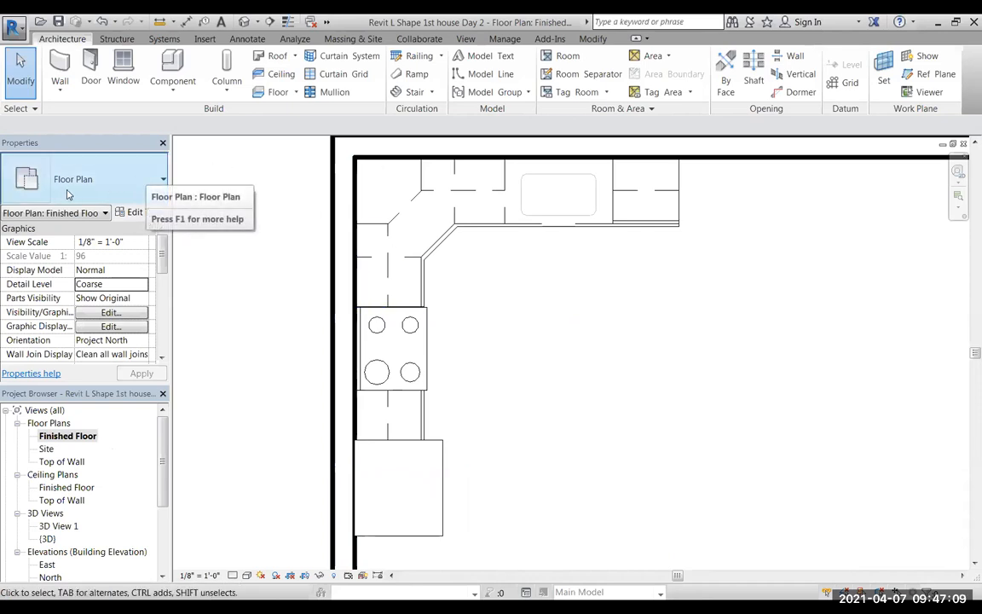
click(172, 70)
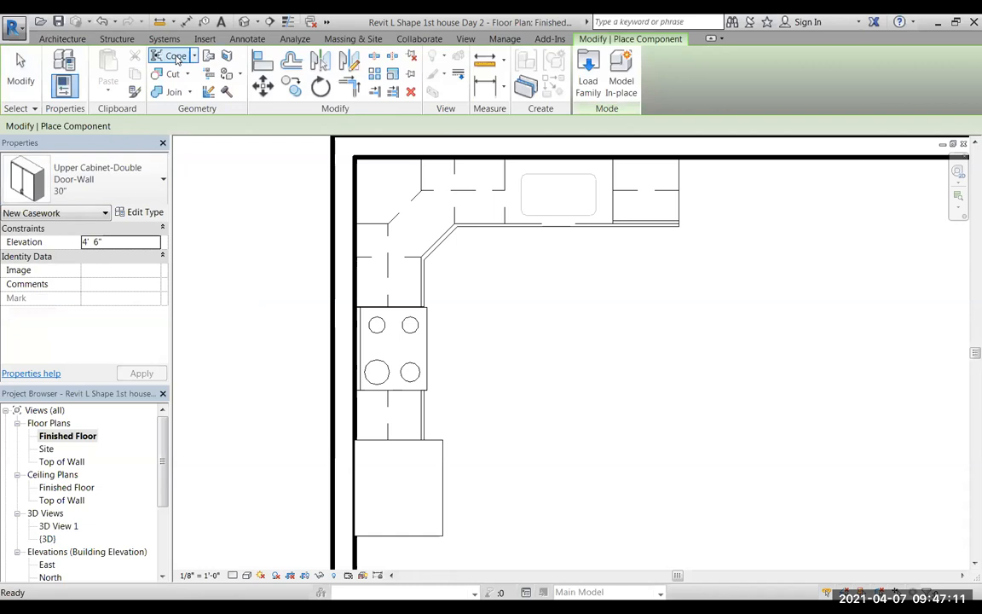
click(160, 185)
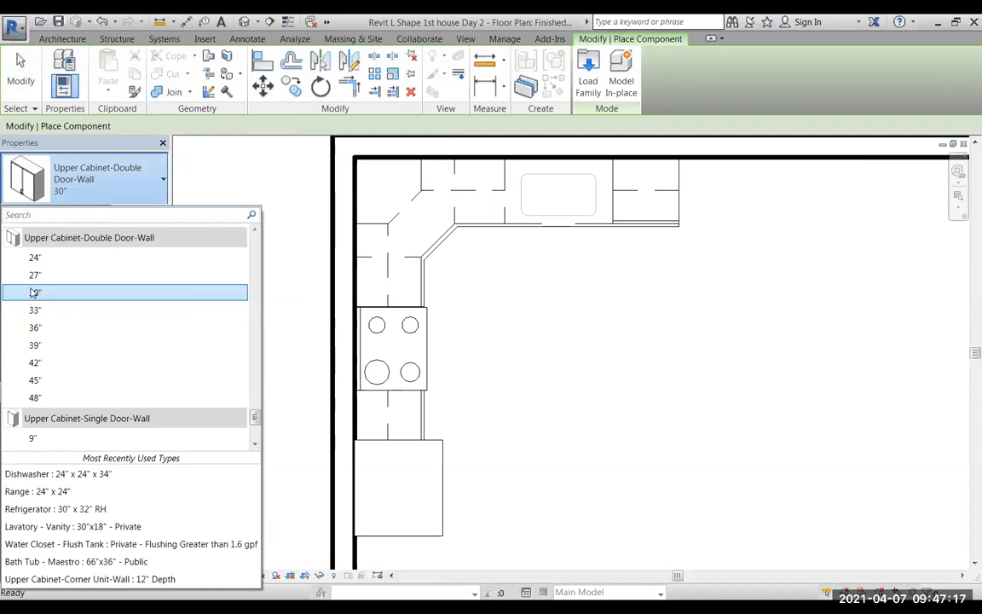
mouse_move(35, 295)
click(35, 293)
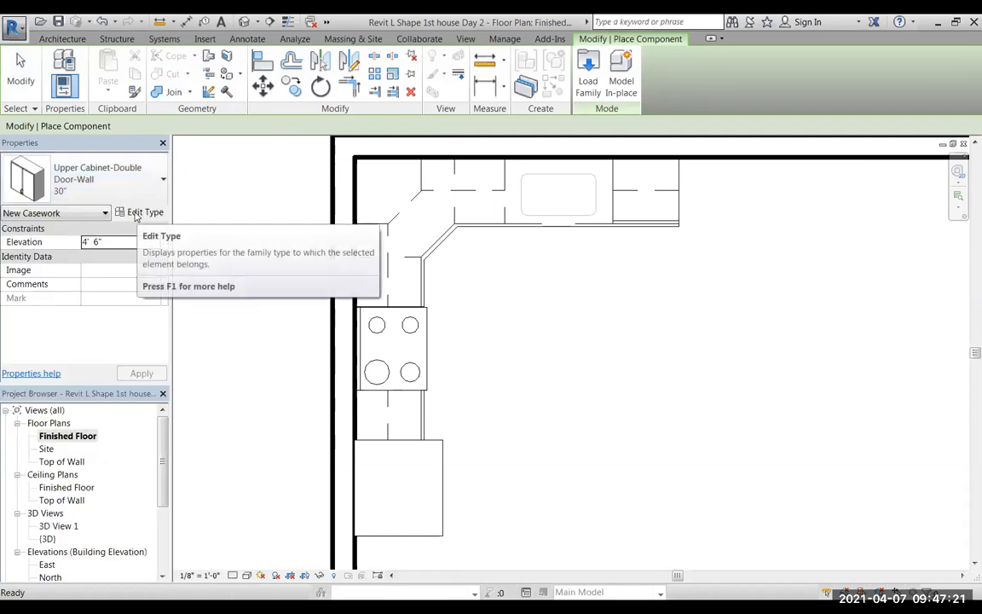
Duplicate the 30" Upper Cabinet-Double Door-Wall type under the name 30" above range.
click(134, 214)
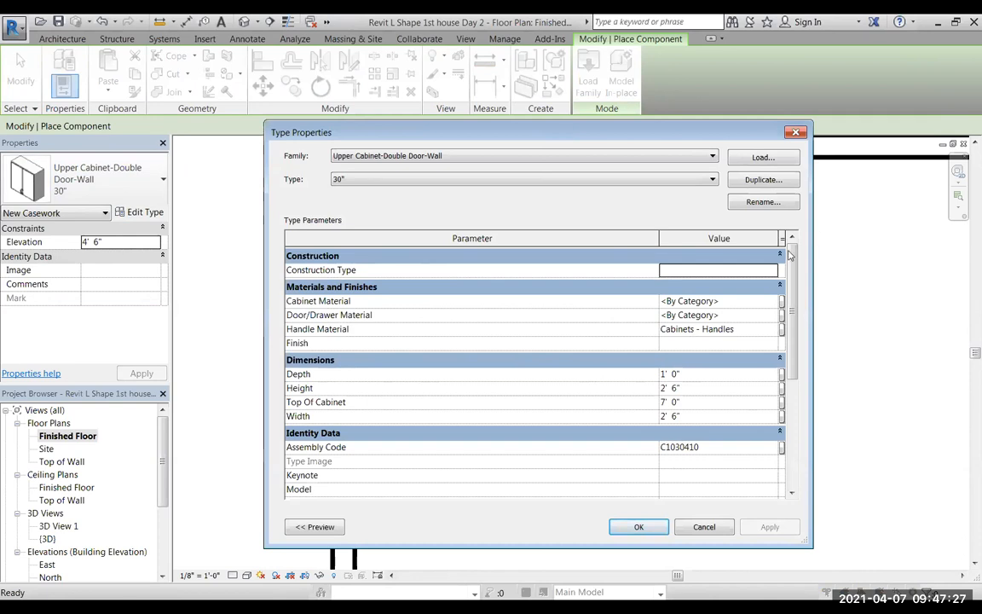
drag(564, 136, 819, 243)
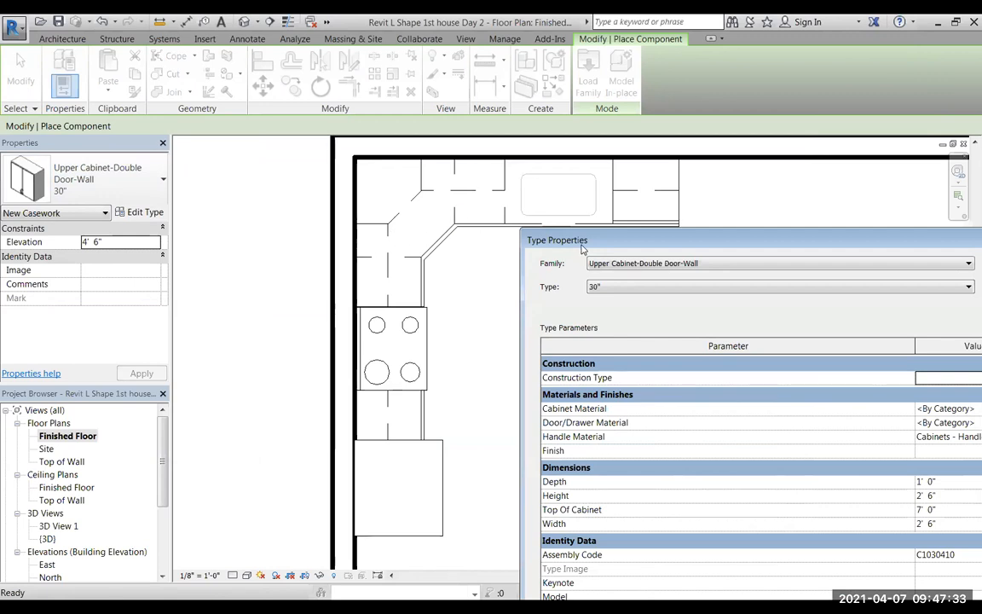
drag(656, 241, 431, 181)
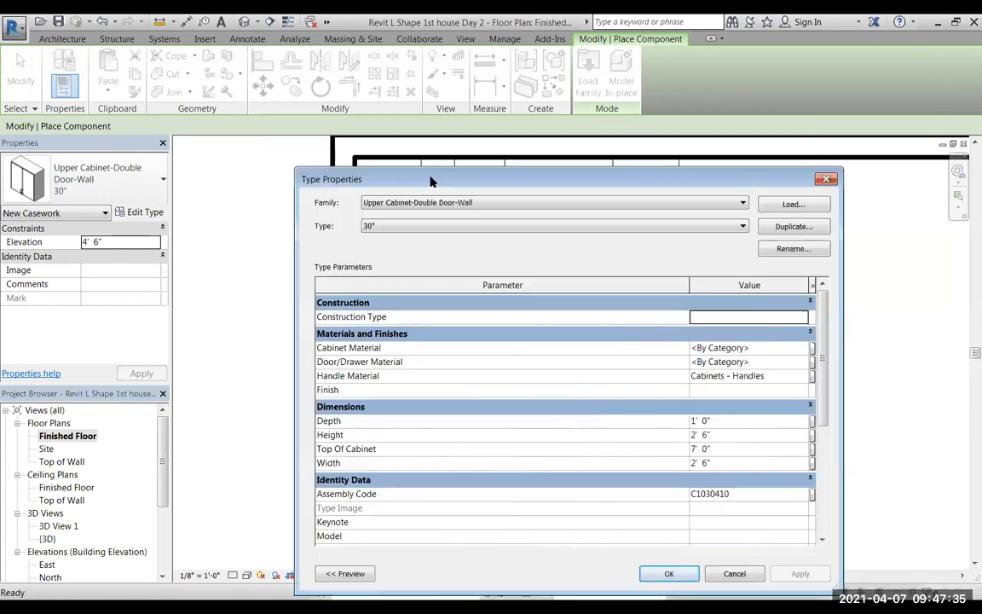
click(788, 228)
click(542, 372)
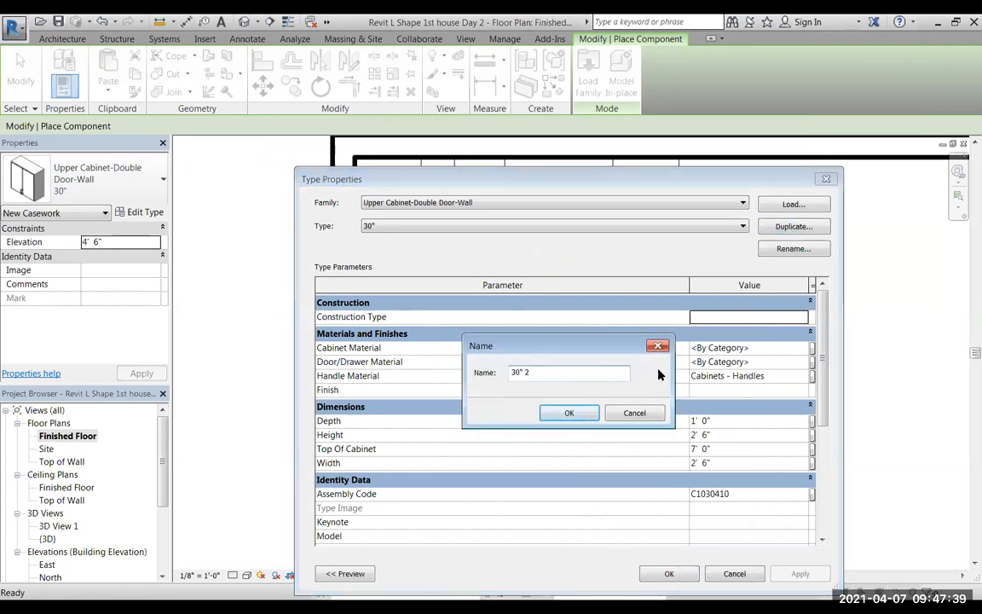
key(BackSpace)
text(above range)
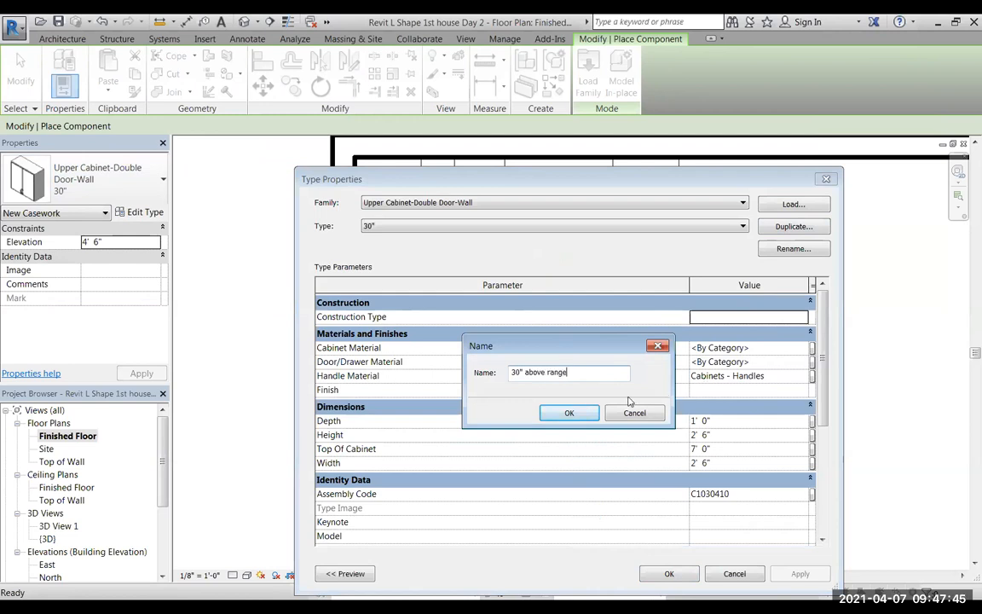
click(578, 413)
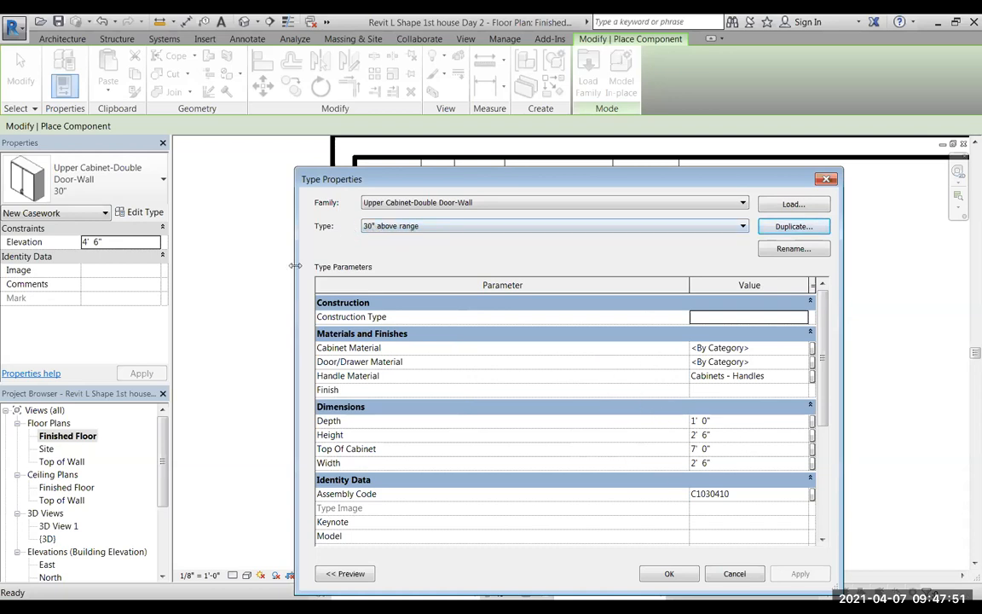
Set the height of the 30" above range cabinet type to 1' 6" and apply the type changes.
drag(471, 176, 670, 395)
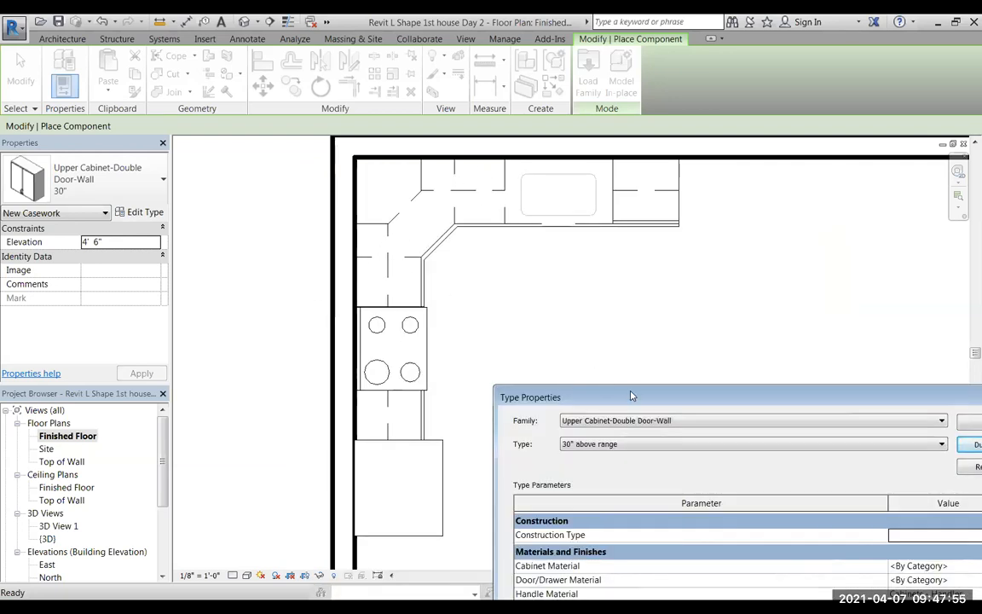
drag(631, 396, 430, 158)
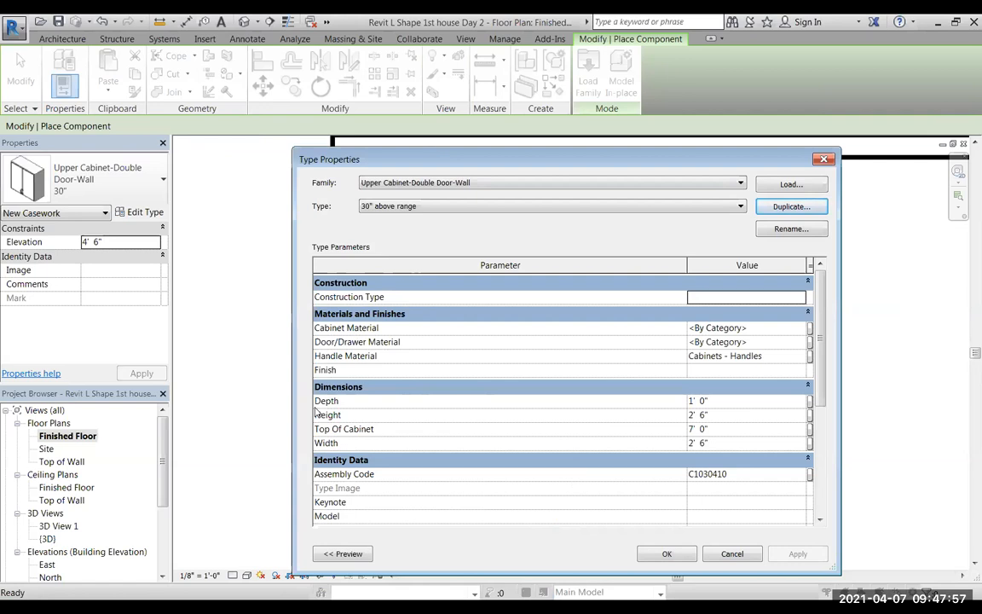
double_click(693, 416)
text(1)
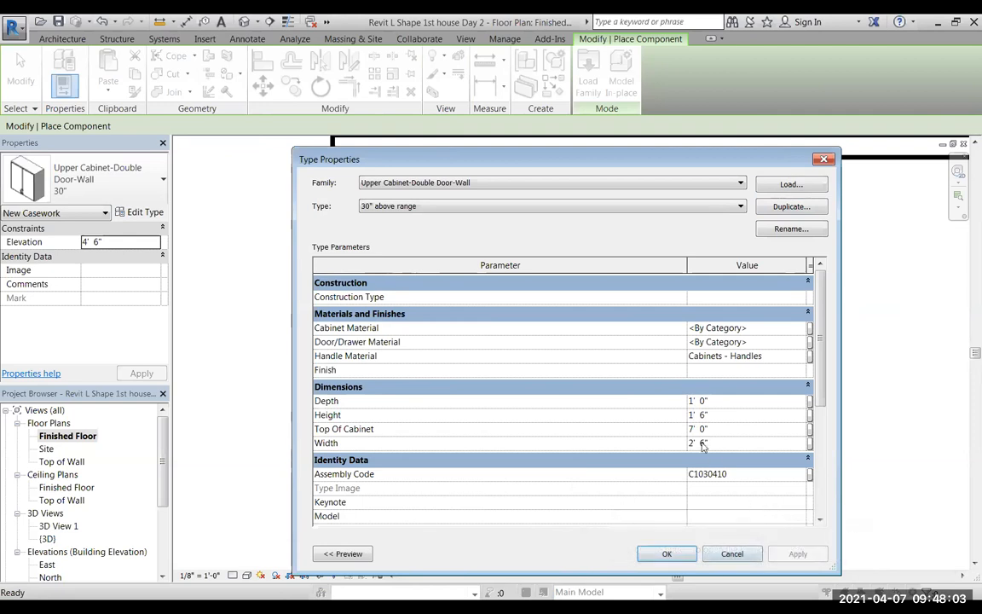
click(697, 400)
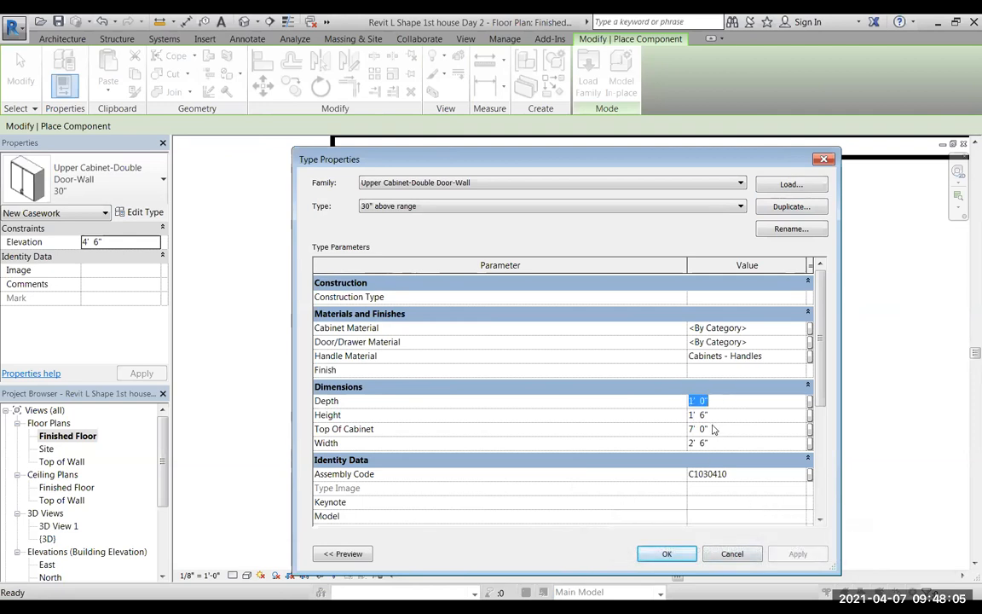
click(708, 430)
click(666, 554)
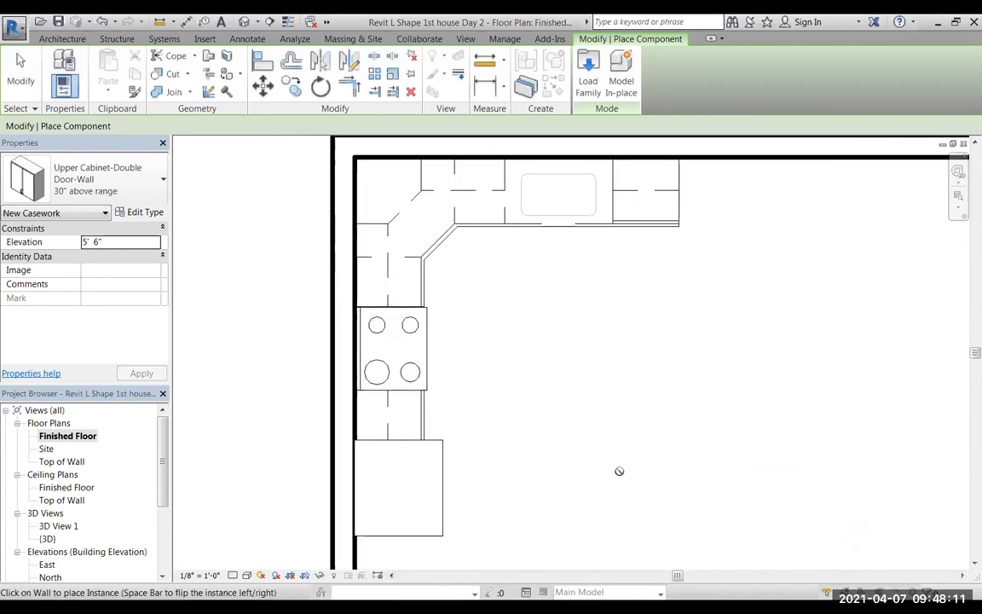
Place a 30" above range double-door upper cabinet on the wall, centred over the range.
click(141, 181)
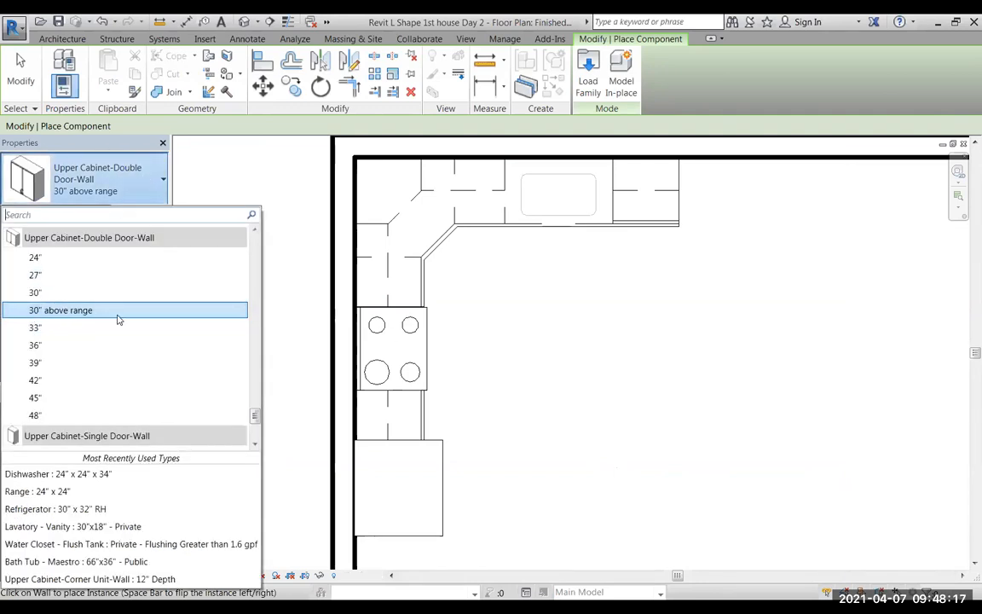
click(51, 310)
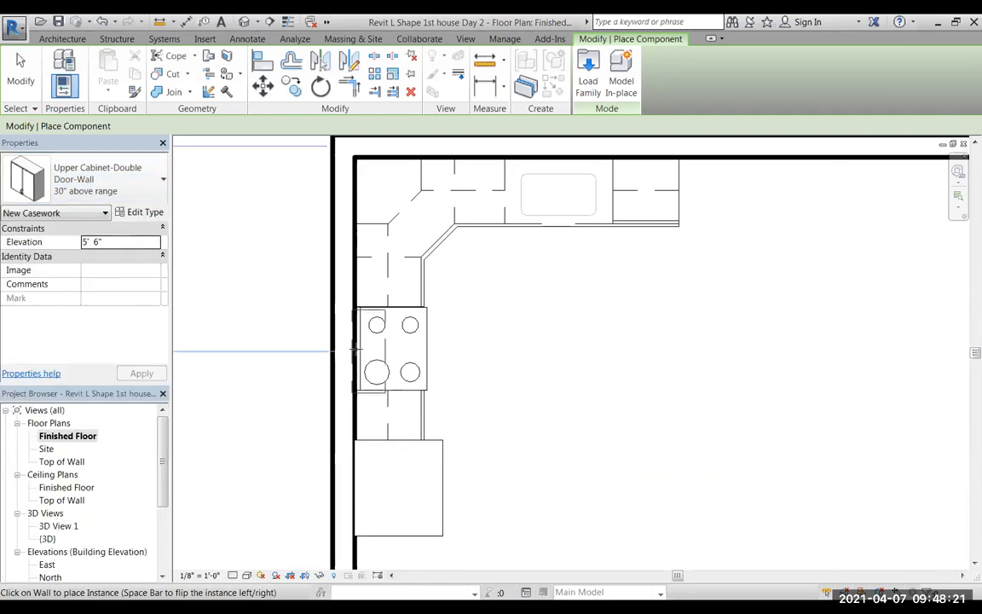
click(423, 348)
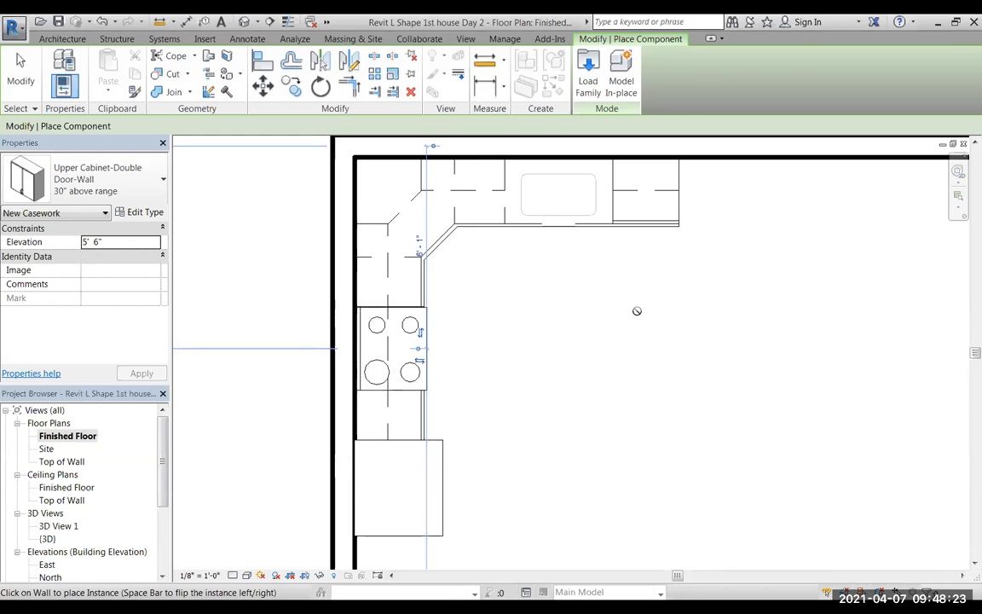
Create a camera perspective from the open room side, aimed at the wall behind the range.
click(256, 22)
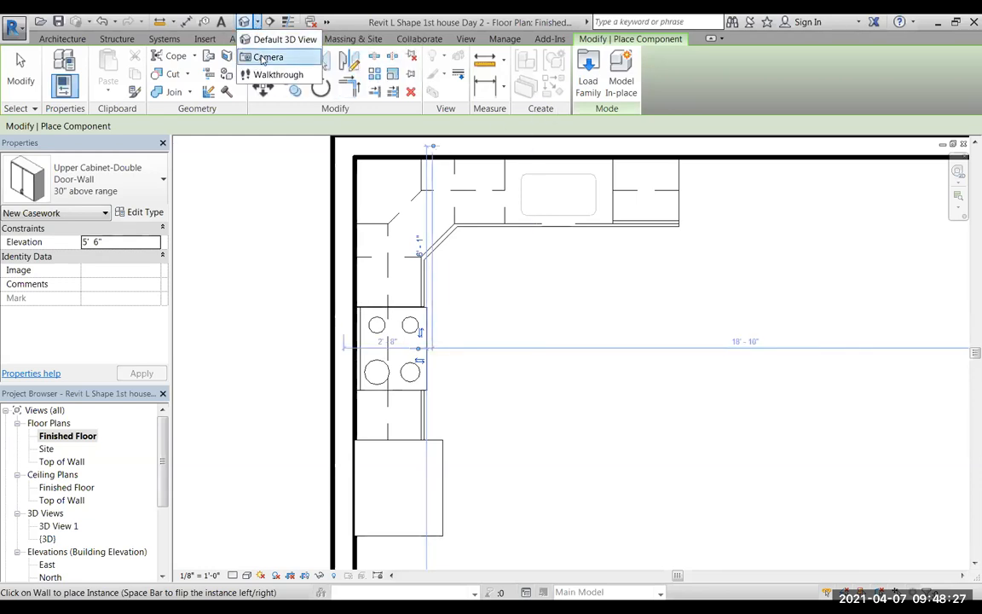
click(264, 57)
click(864, 399)
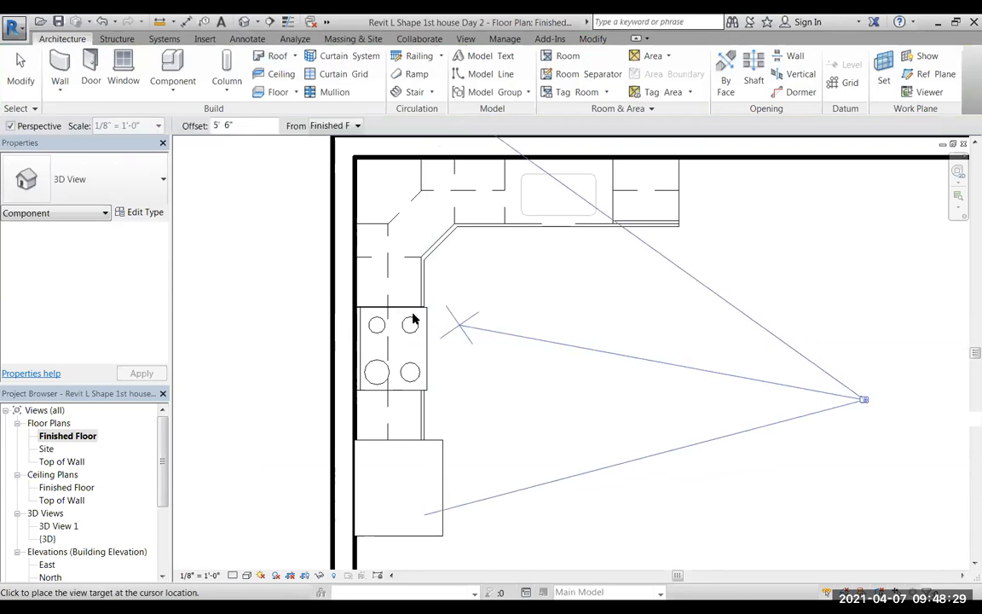
click(314, 291)
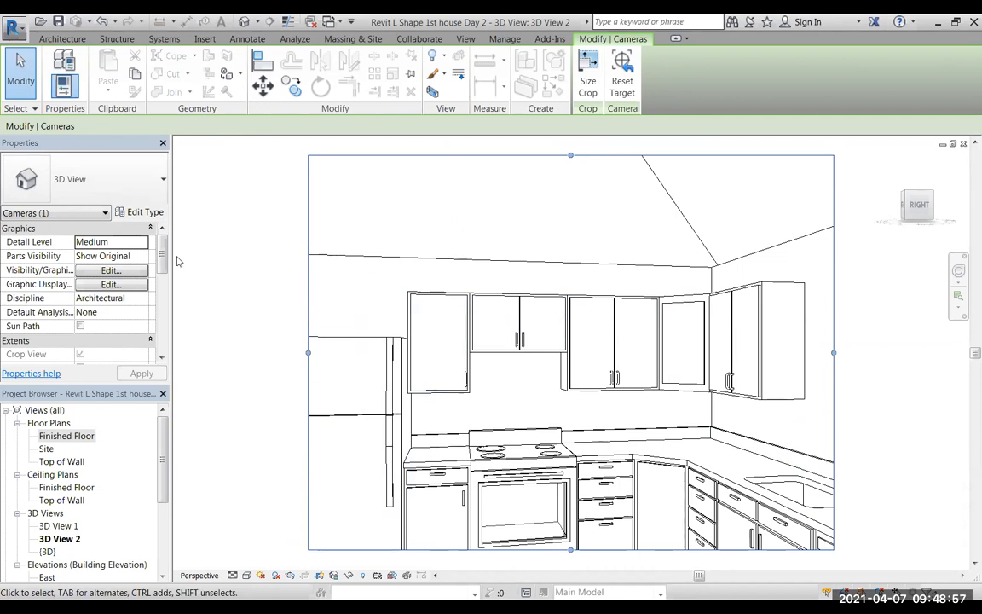
Return to the Finished Floor plan and delete the new camera.
double_click(69, 435)
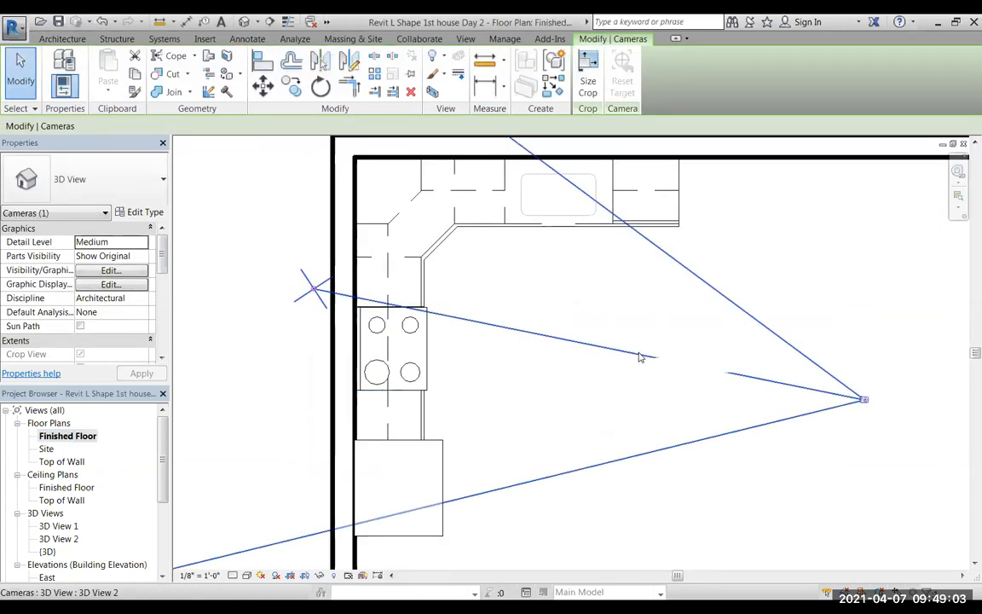
key(Delete)
click(540, 362)
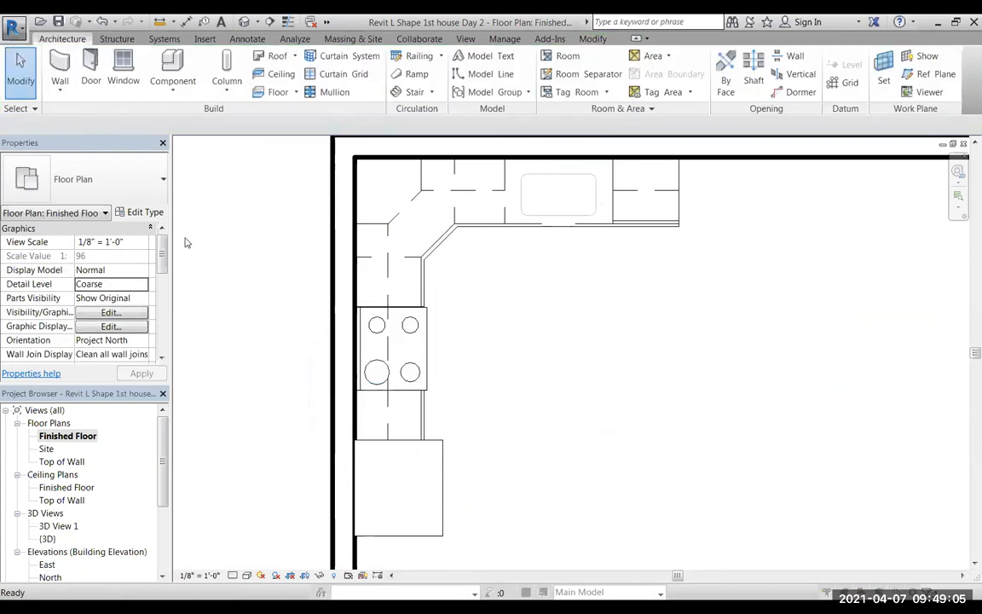
Choose the 36" Upper Cabinet-Double Door-Wall for placement and duplicate its type under the name 35" above fridge.
click(172, 66)
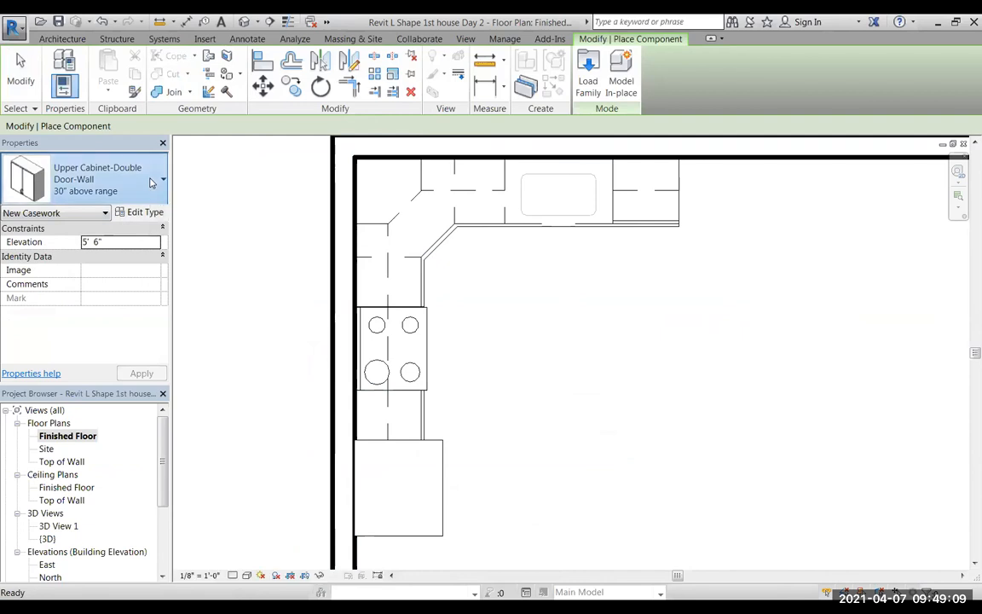
click(150, 183)
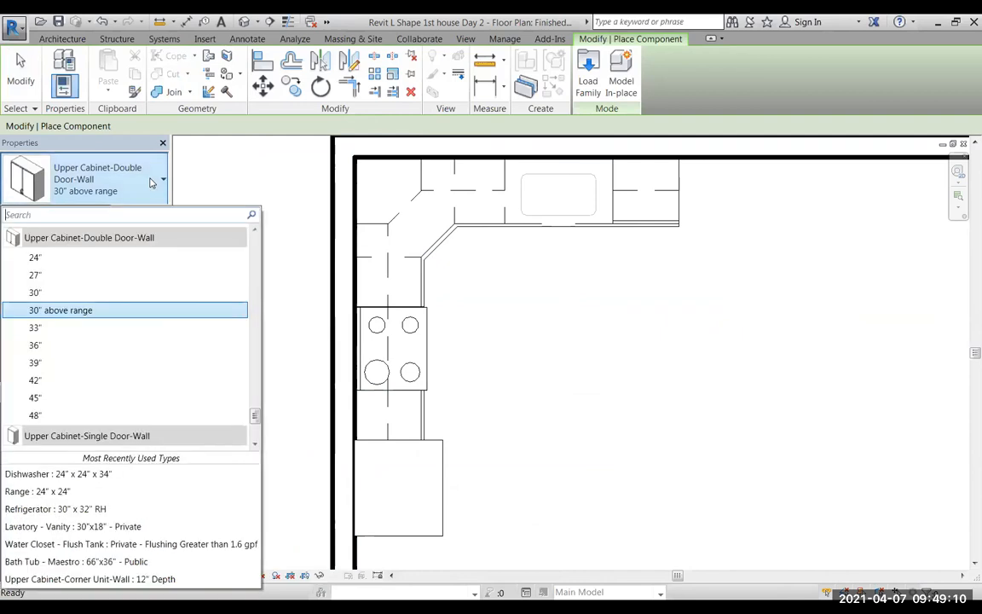
click(43, 345)
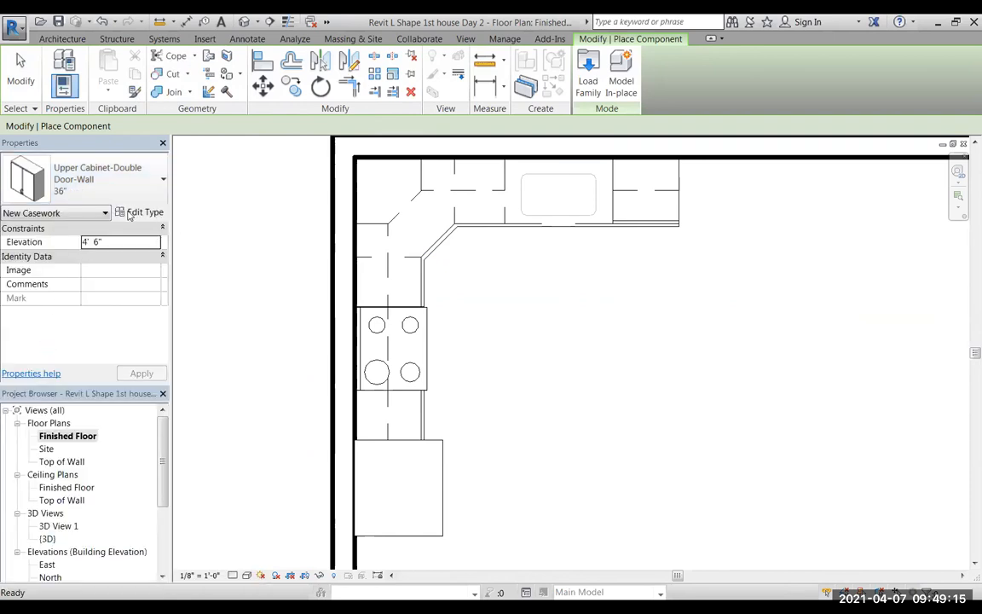
click(138, 213)
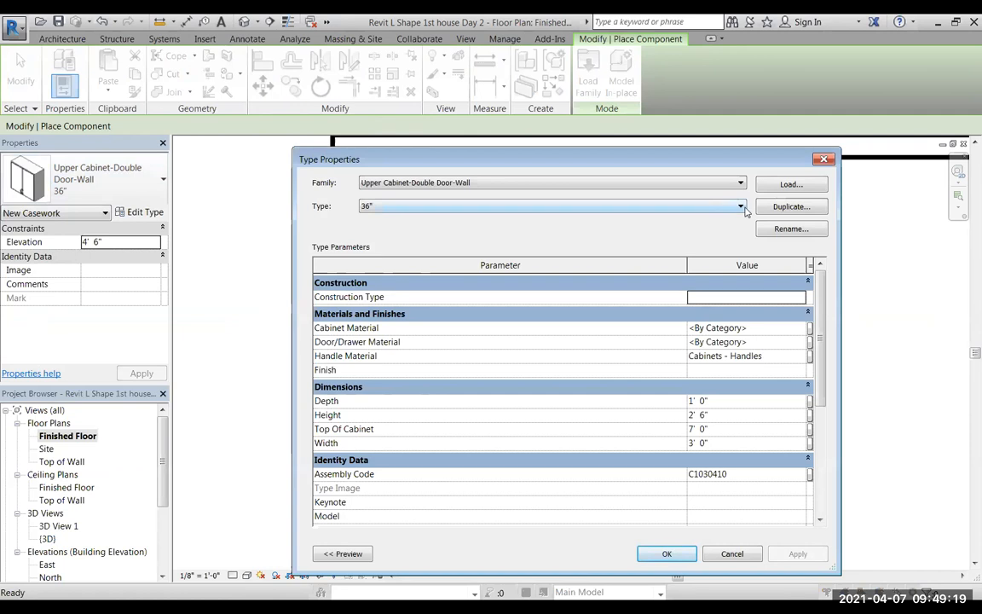
click(792, 208)
click(534, 352)
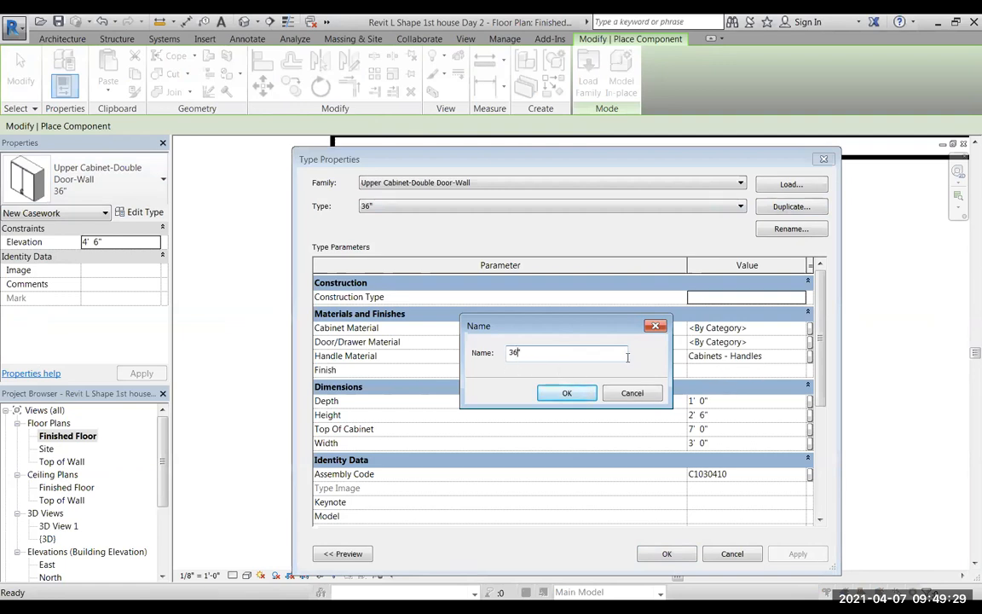
text(5" av)
click(567, 393)
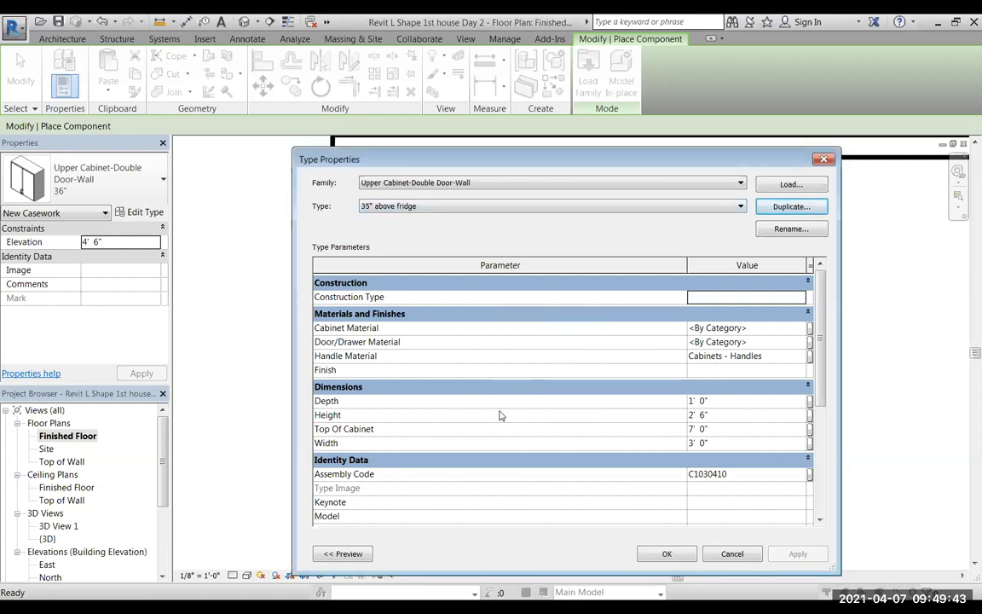
Set the 35" above fridge type's height to 1' 0" and its width to 2' 11", and apply the changes.
double_click(691, 415)
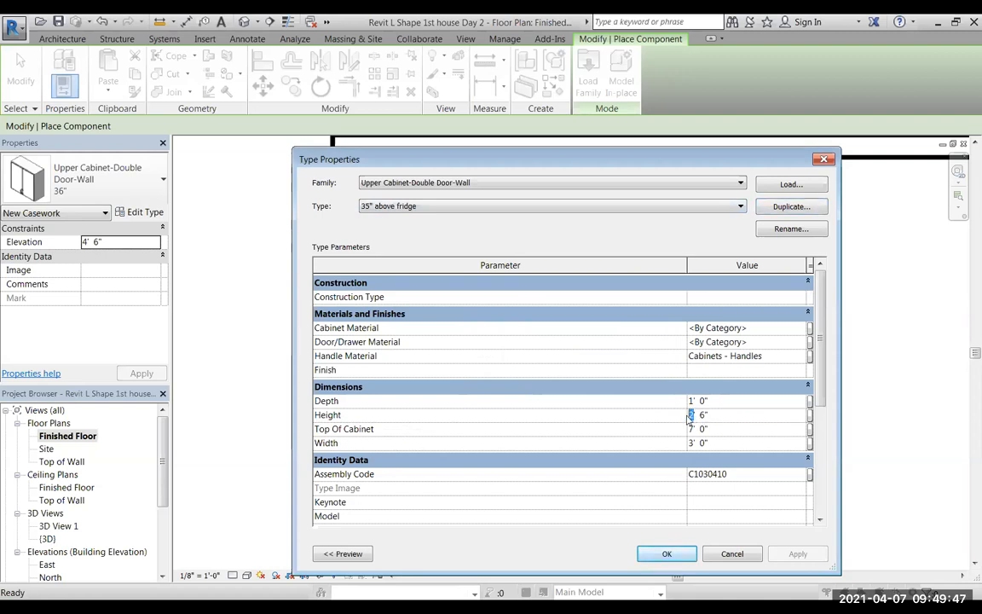
text(1)
double_click(702, 414)
text(0)
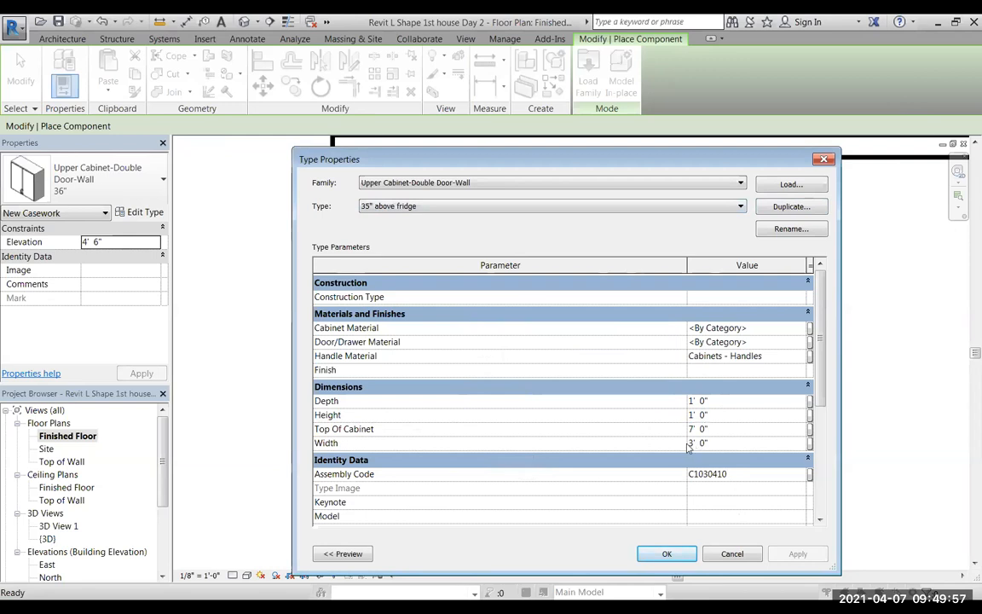
click(692, 445)
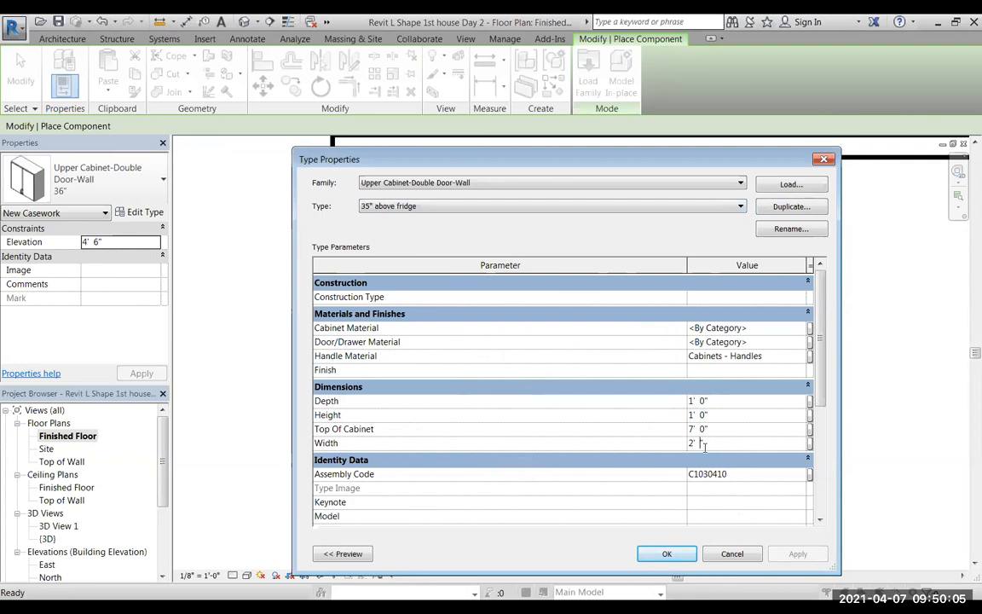
text(11)
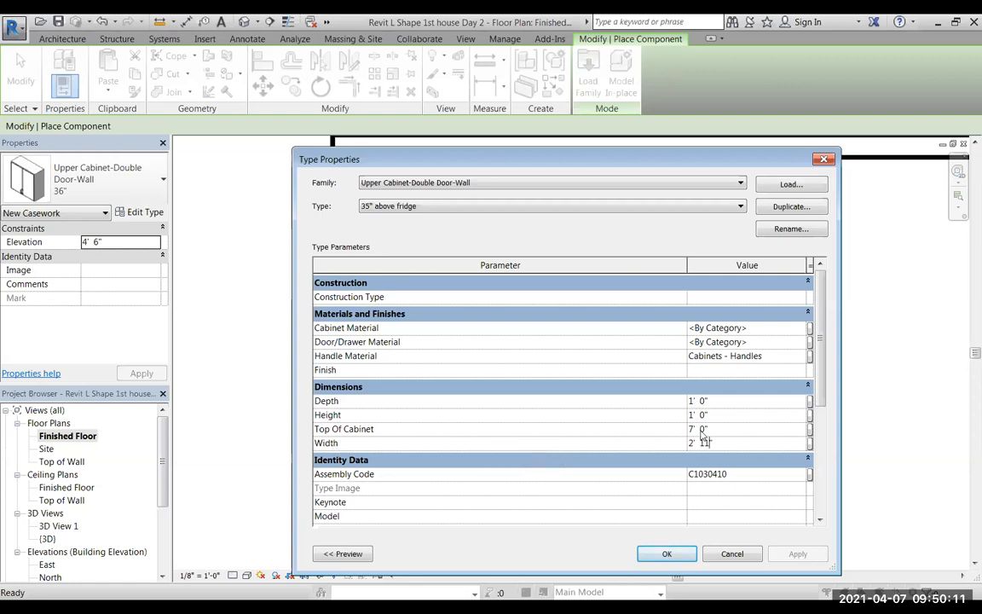
click(669, 554)
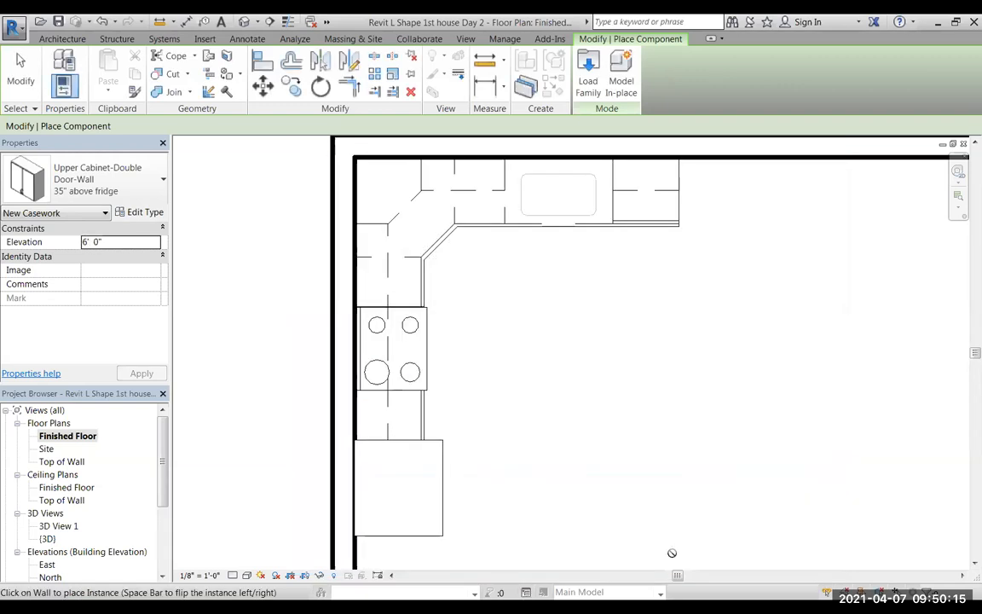
Place a 35" above fridge upper cabinet on the wall over the refrigerator and end component placement.
click(100, 189)
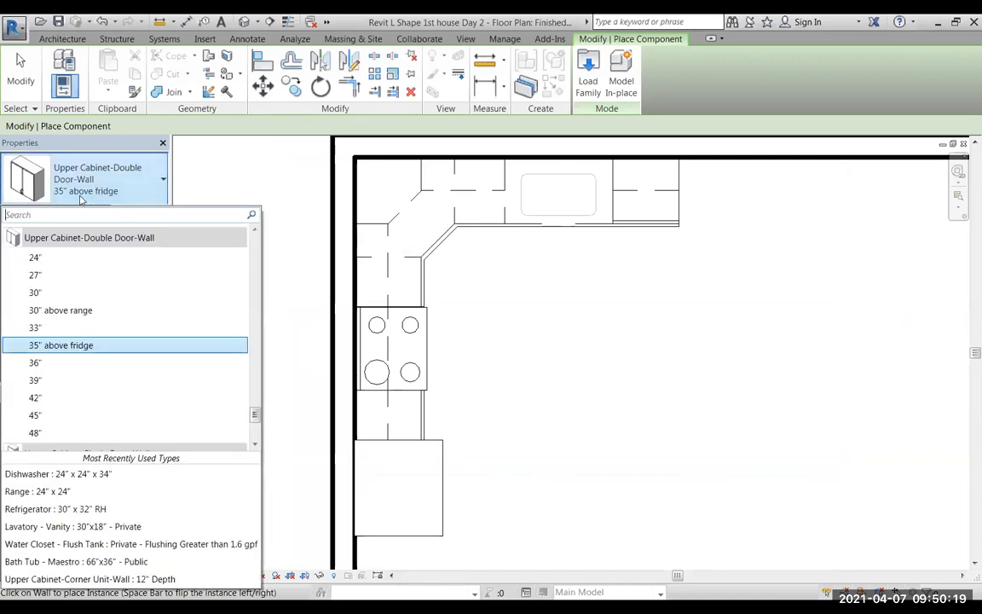
click(36, 345)
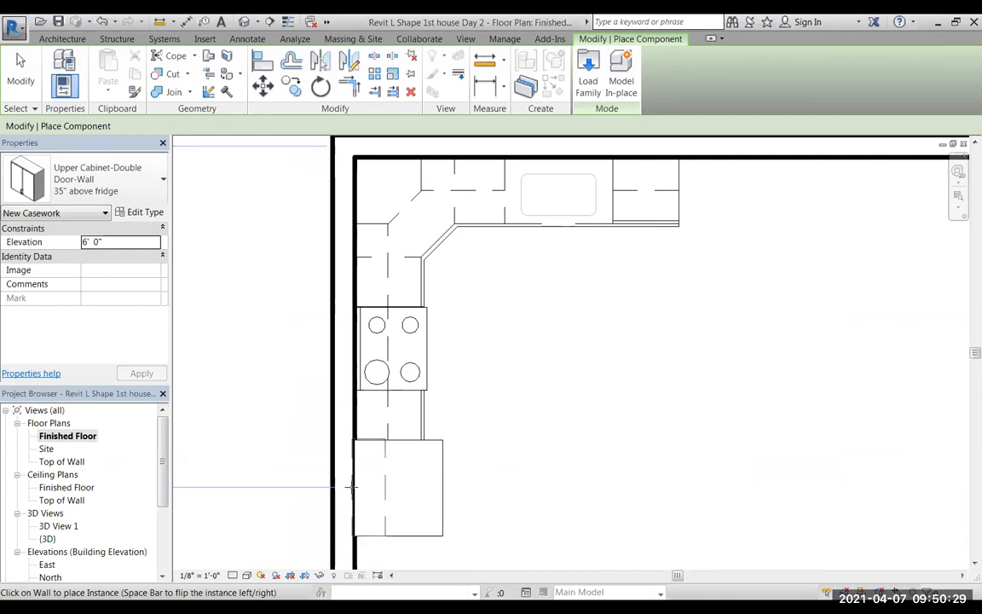
scroll(358, 484, up, 3)
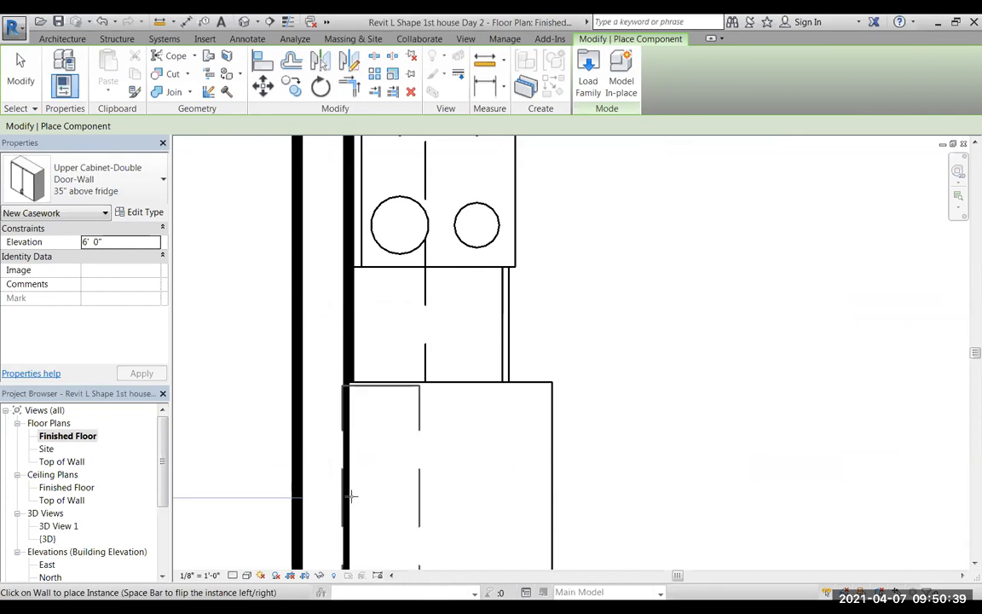
scroll(571, 430, down, 1)
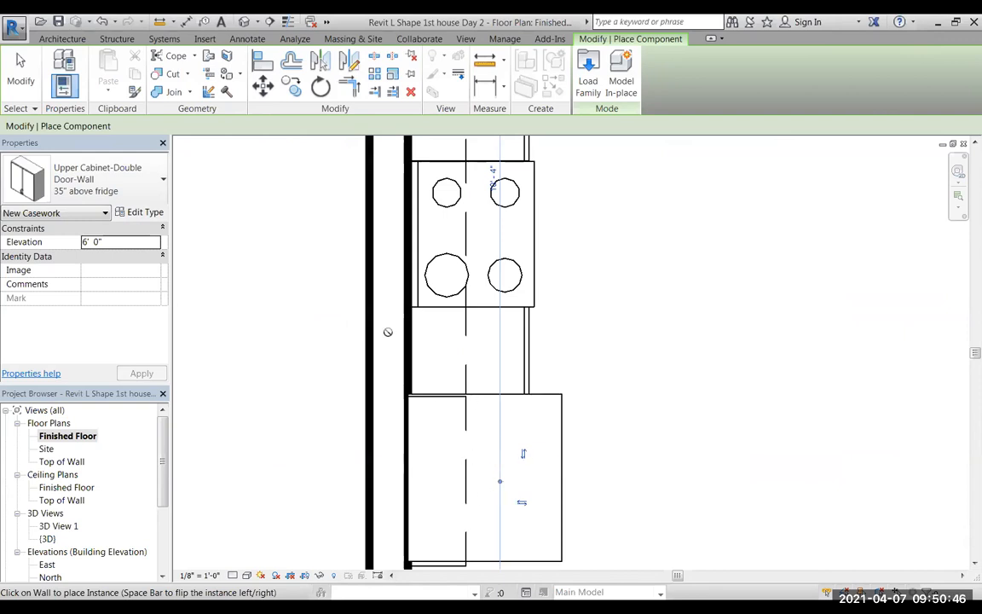
click(20, 72)
Try nudging the refrigerator along the wall to line it up with the cabinet above it.
click(562, 467)
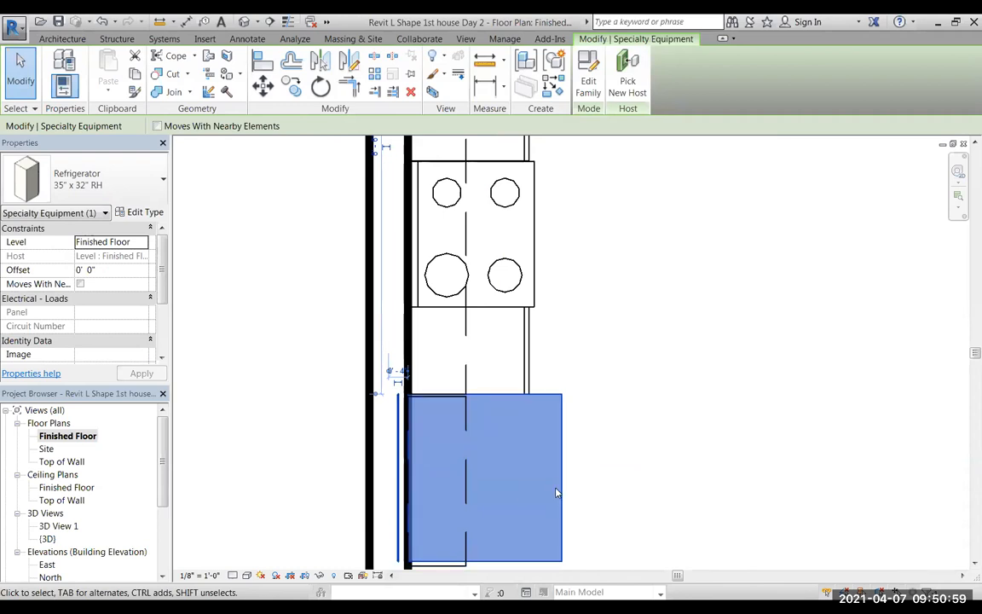
key(Up)
key(Down)
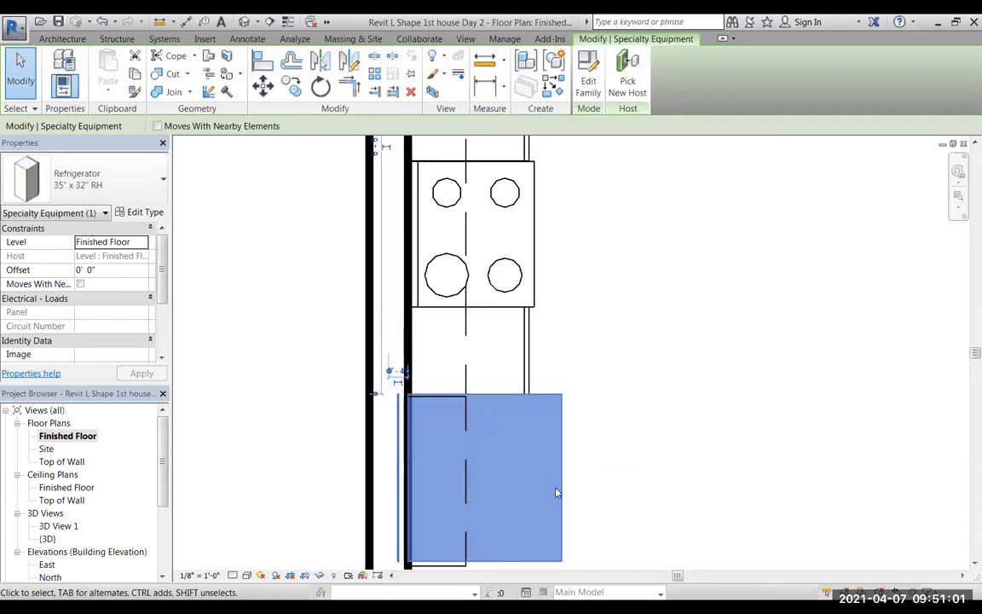
Nudge the 35" above fridge cabinet along the wall until its edge lines up with the refrigerator's range-side edge.
click(459, 569)
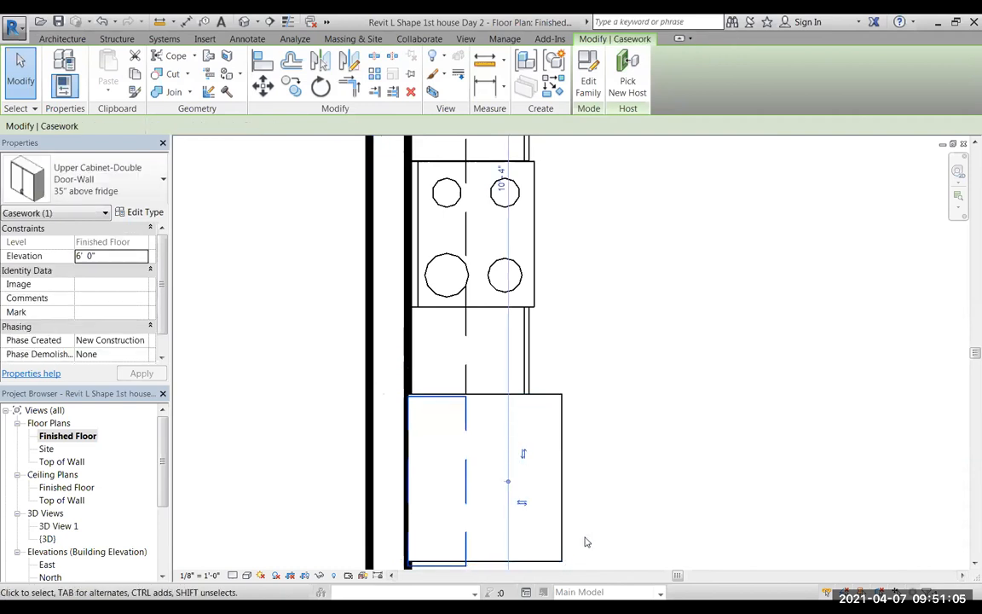
scroll(452, 405, up, 2)
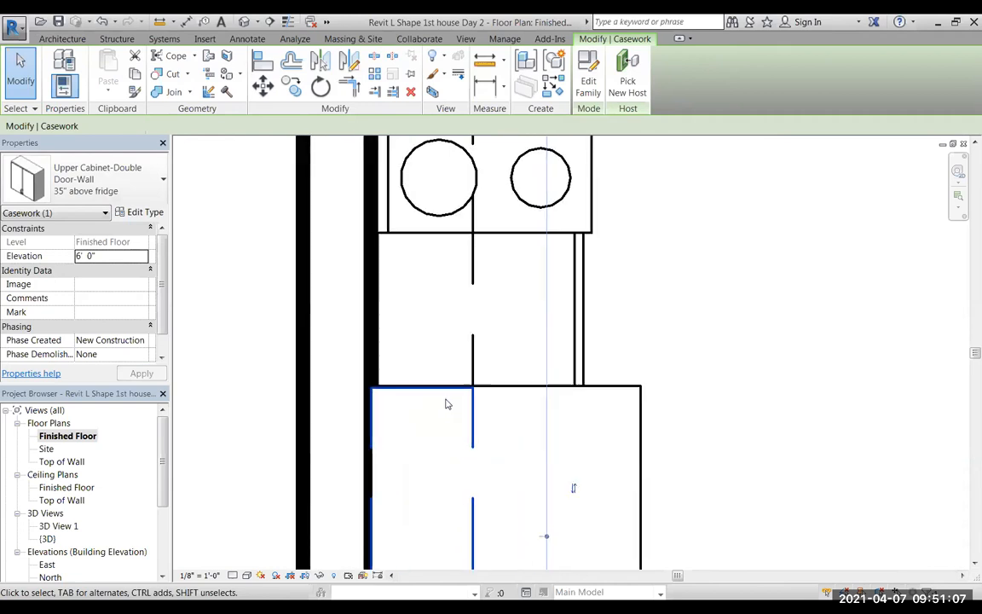
scroll(445, 404, up, 2)
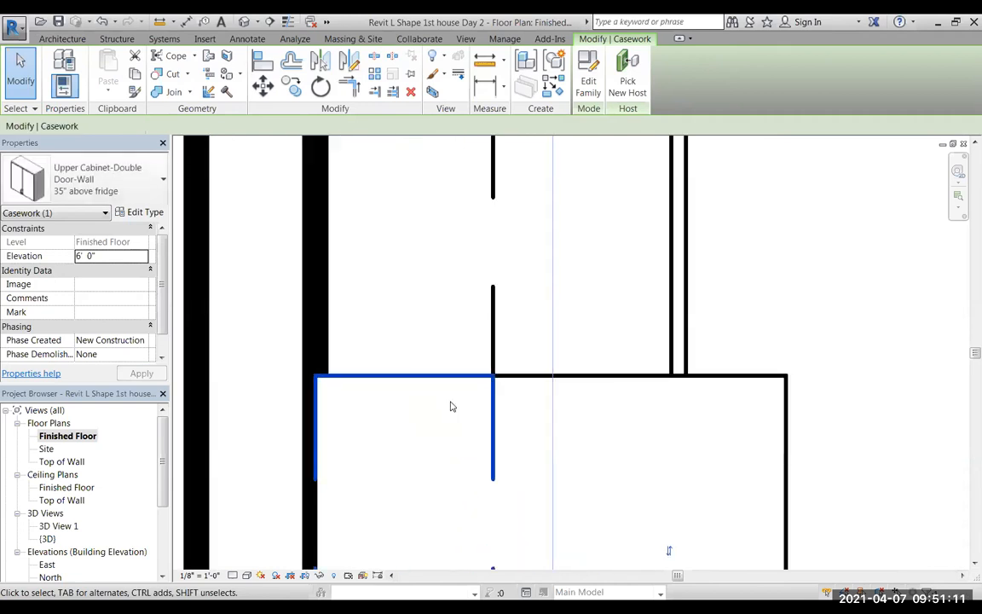
scroll(512, 414, down, 4)
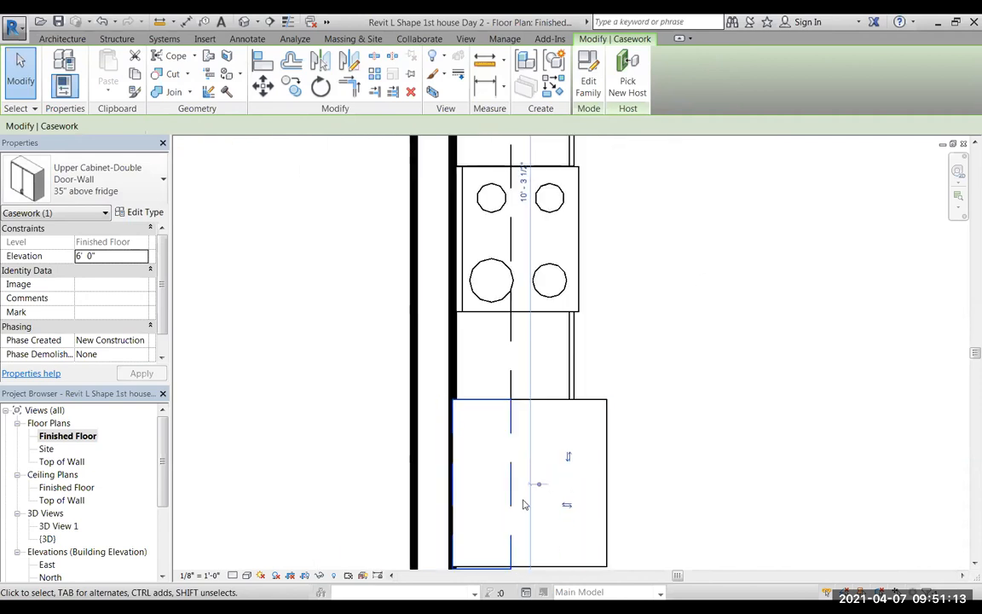
click(682, 499)
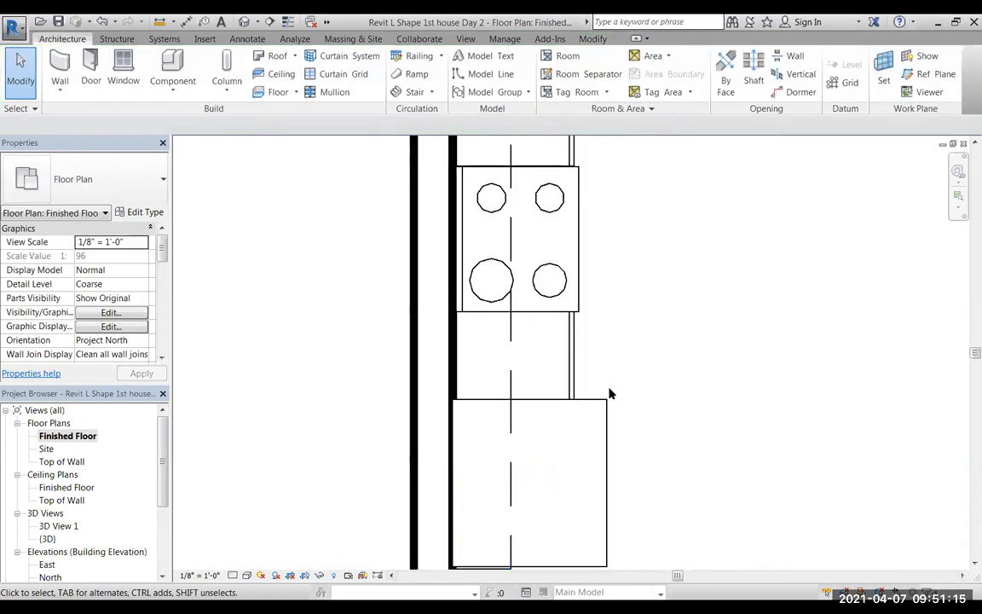
Create a camera perspective view from the open room area, aimed past the range at the kitchen's cabinet corner.
scroll(623, 391, down, 2)
middle_drag(717, 423, 581, 512)
scroll(561, 465, down, 1)
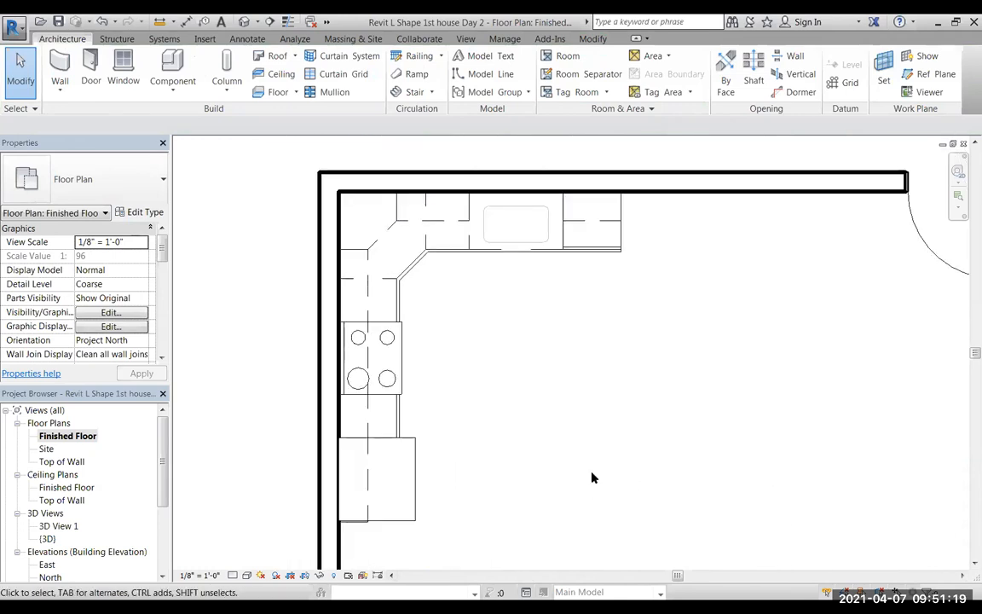
click(256, 21)
click(269, 57)
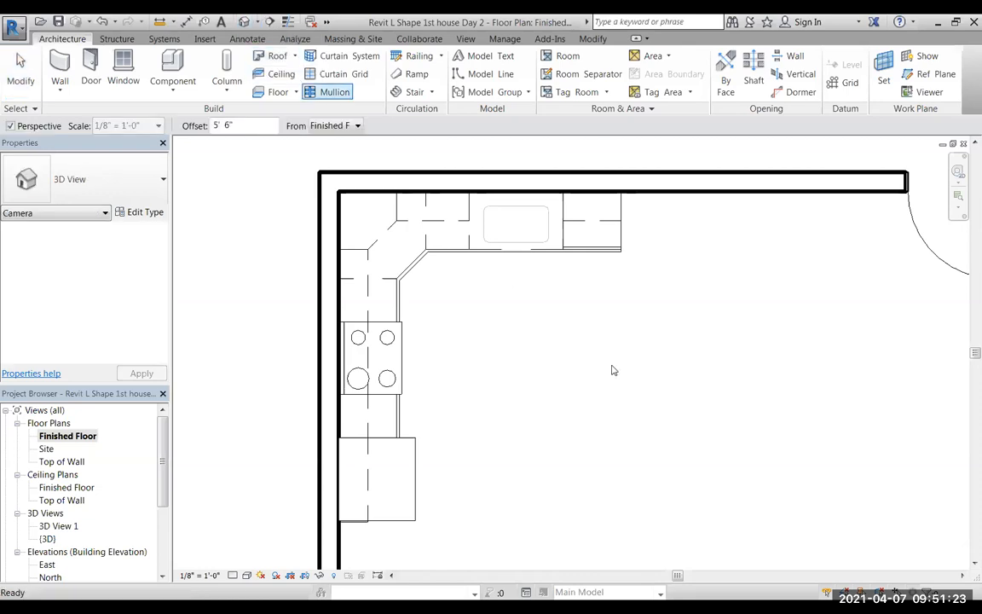
click(887, 519)
click(480, 349)
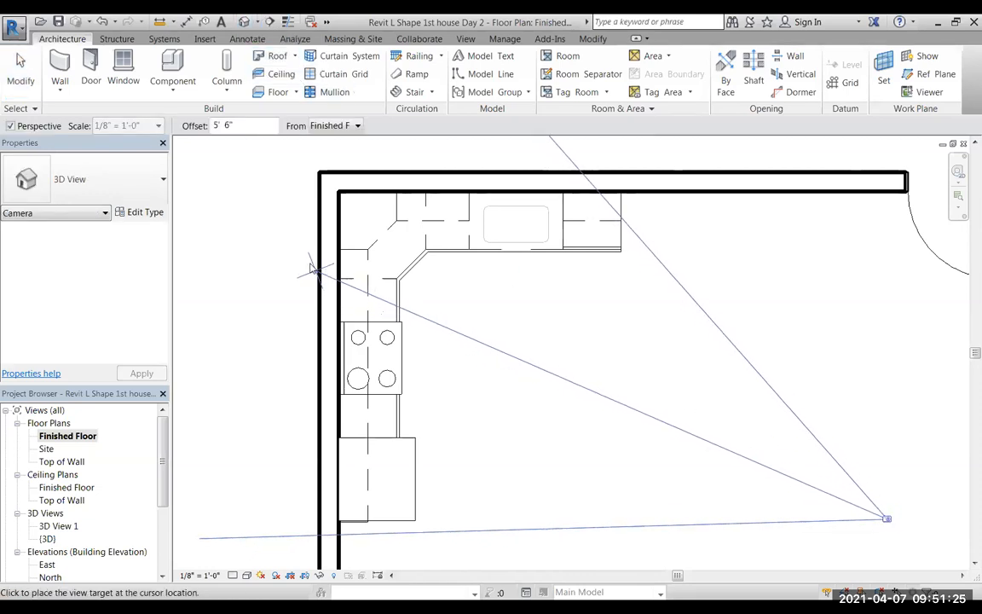
click(281, 242)
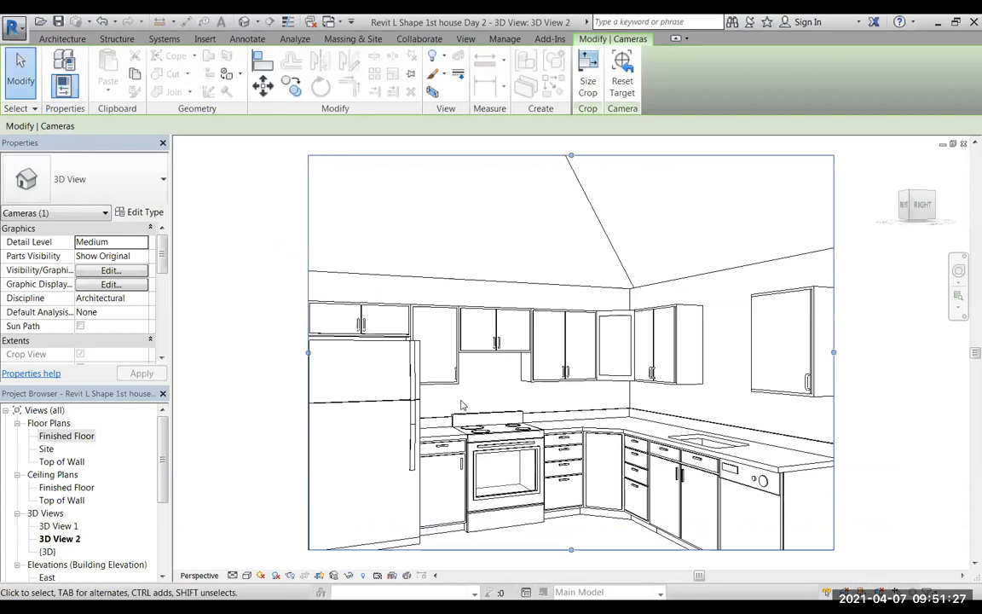
Extend the camera view's crop region on all sides to show the full kitchen, including the refrigerator and dishwasher end.
scroll(512, 427, down, 3)
scroll(516, 411, up, 3)
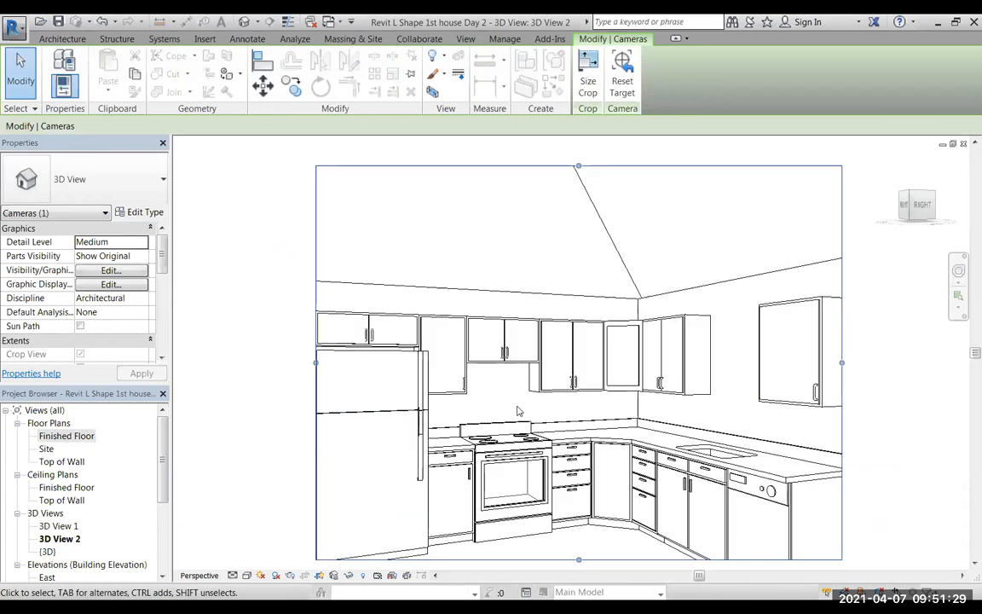
scroll(517, 407, down, 1)
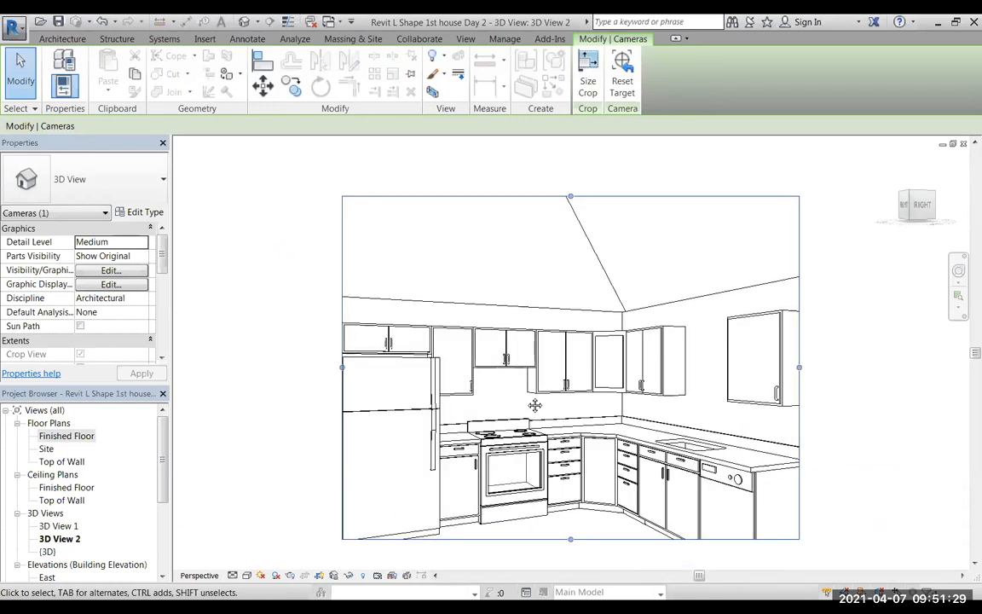
middle_drag(535, 404, 542, 344)
drag(577, 481, 554, 540)
drag(349, 341, 251, 340)
drag(805, 338, 882, 343)
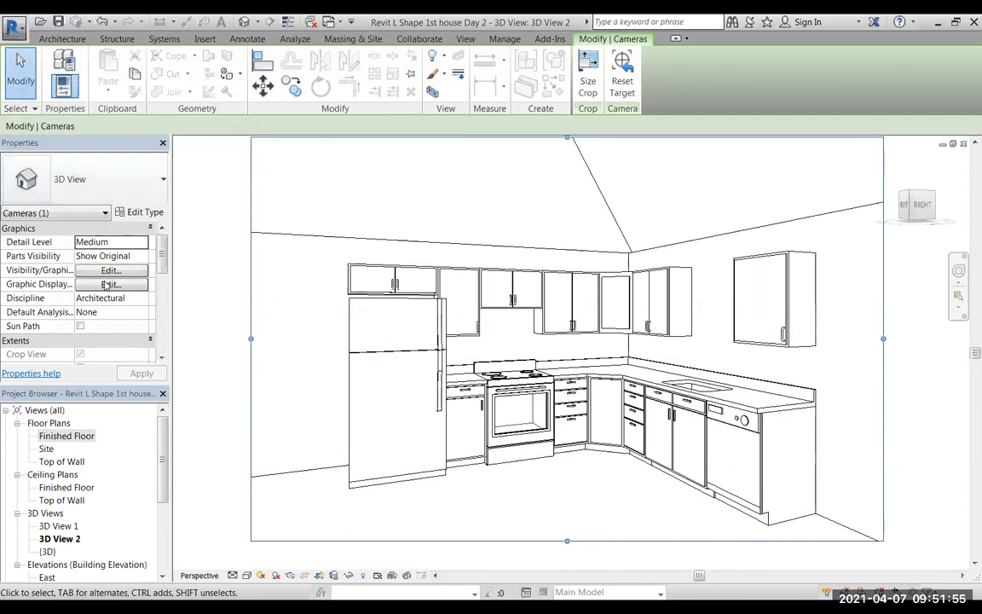
Return to the Finished Floor plan and delete the kitchen corner camera.
double_click(59, 436)
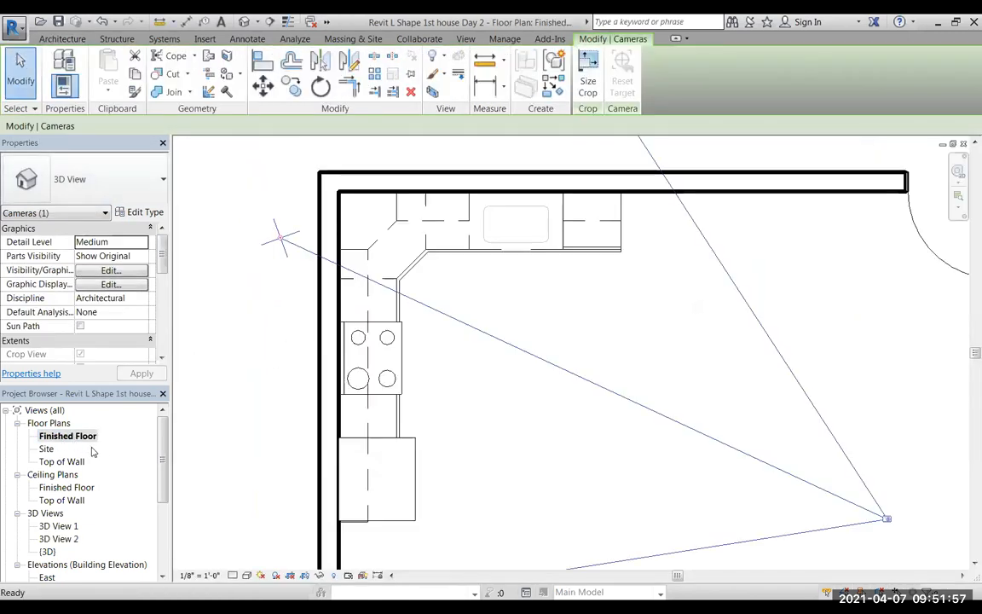
key(Delete)
click(541, 361)
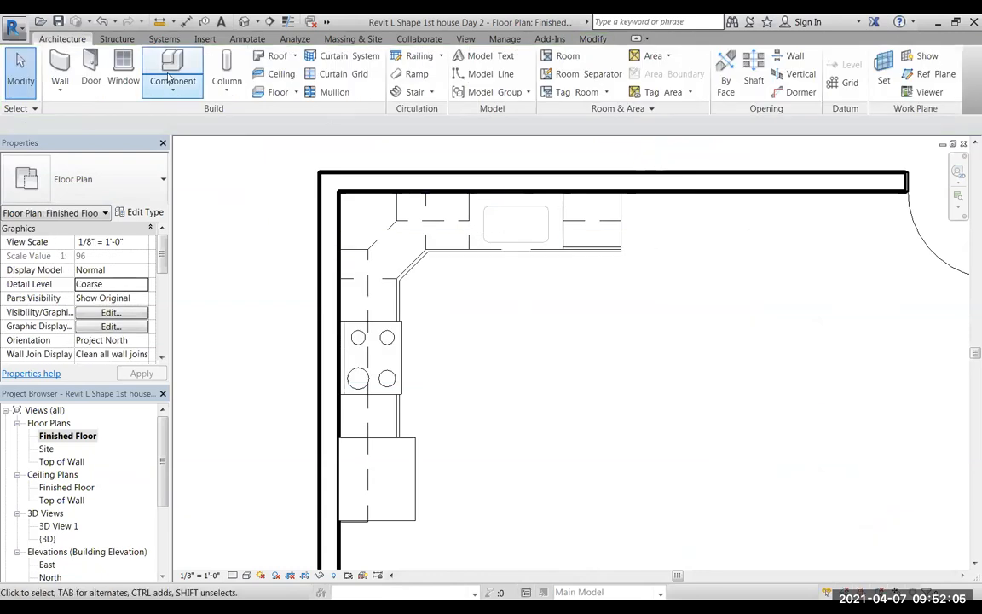
Start the Window command and dismiss the project save reminder without saving.
click(123, 64)
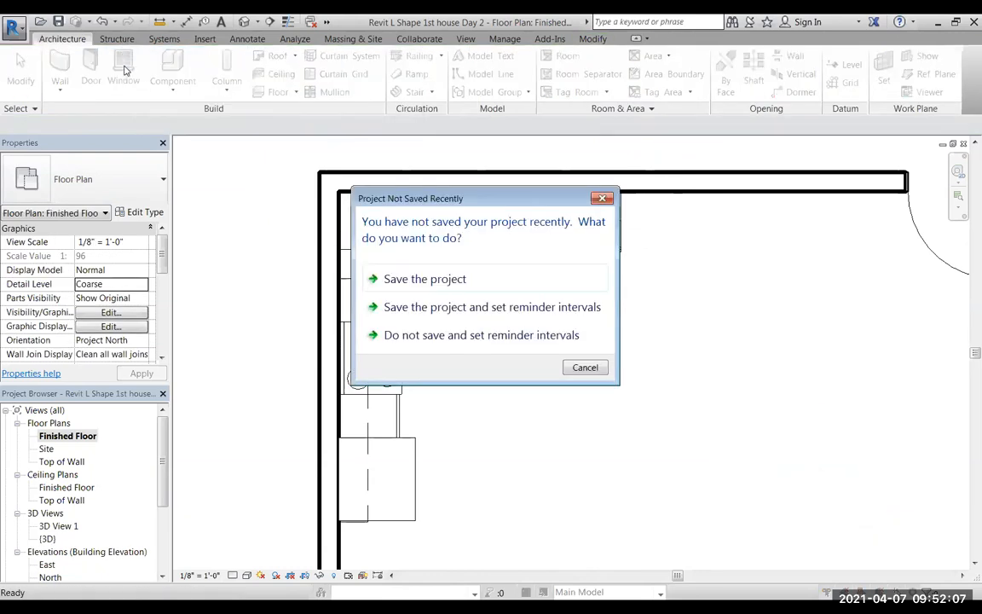
click(456, 337)
click(635, 511)
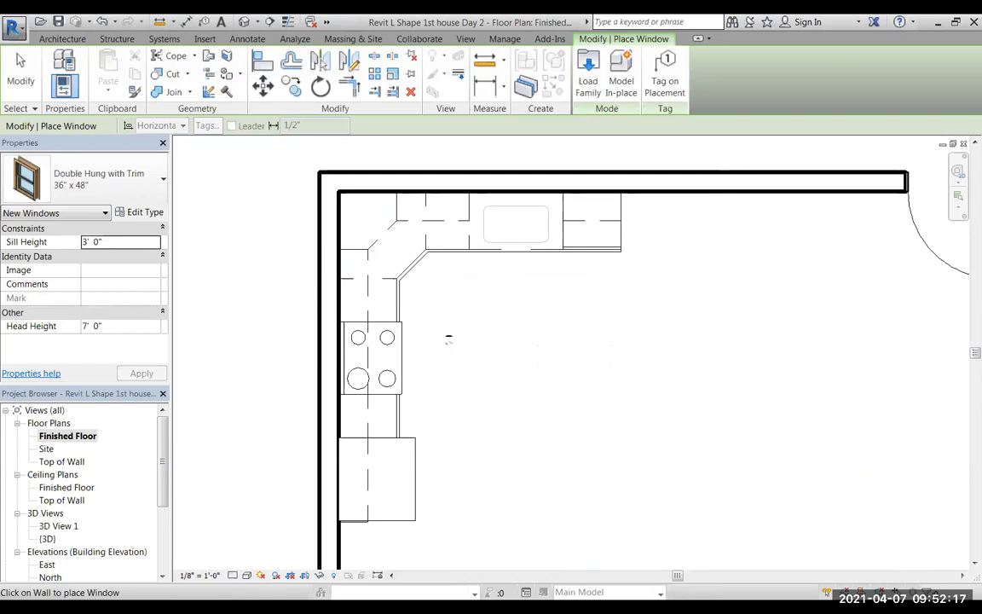
Save the project to the Desktop as a new project file named Revit L Shape 1st house Day 3.
click(23, 31)
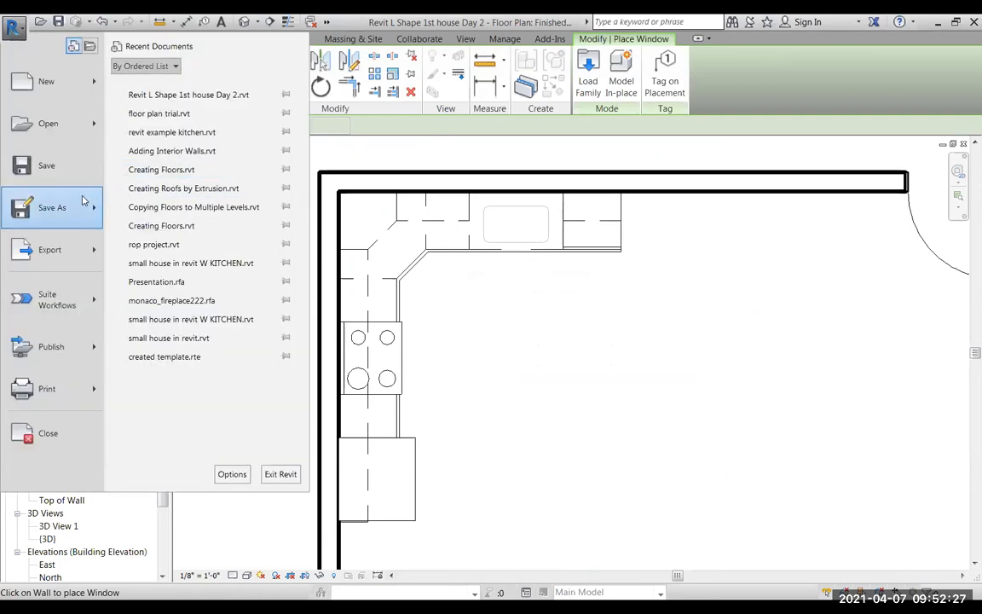
mouse_move(73, 219)
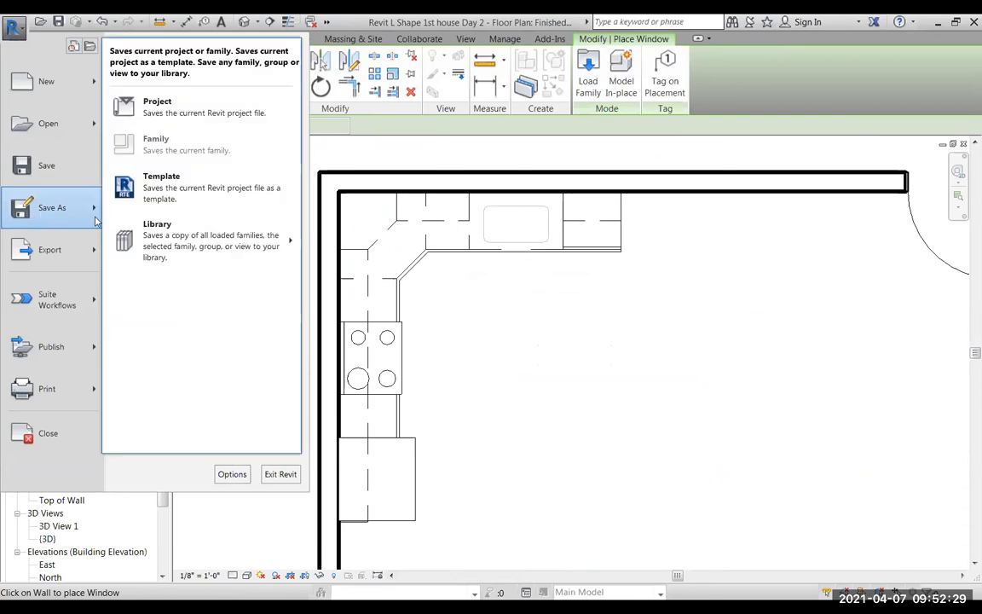
click(156, 108)
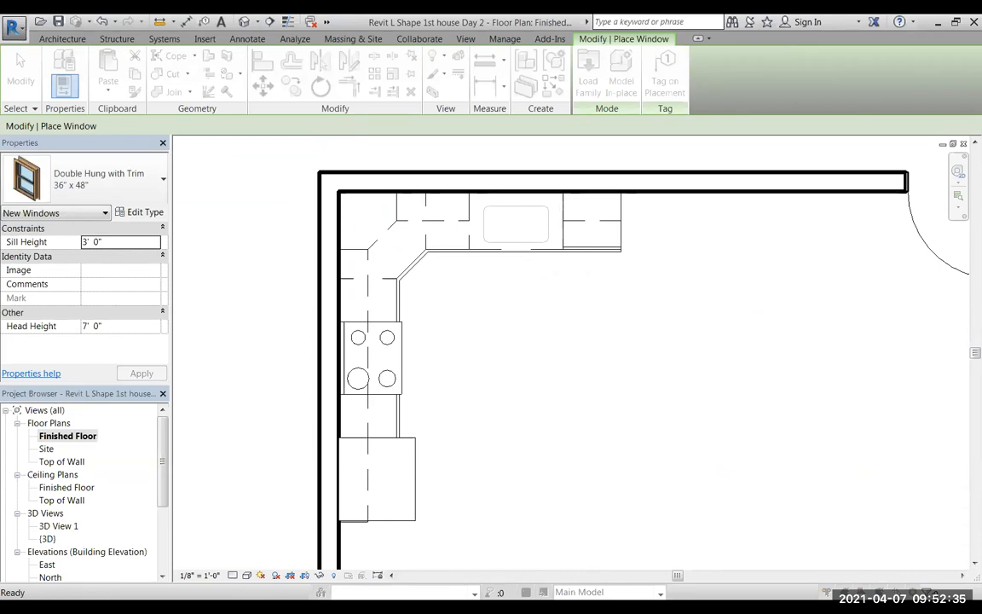
click(626, 498)
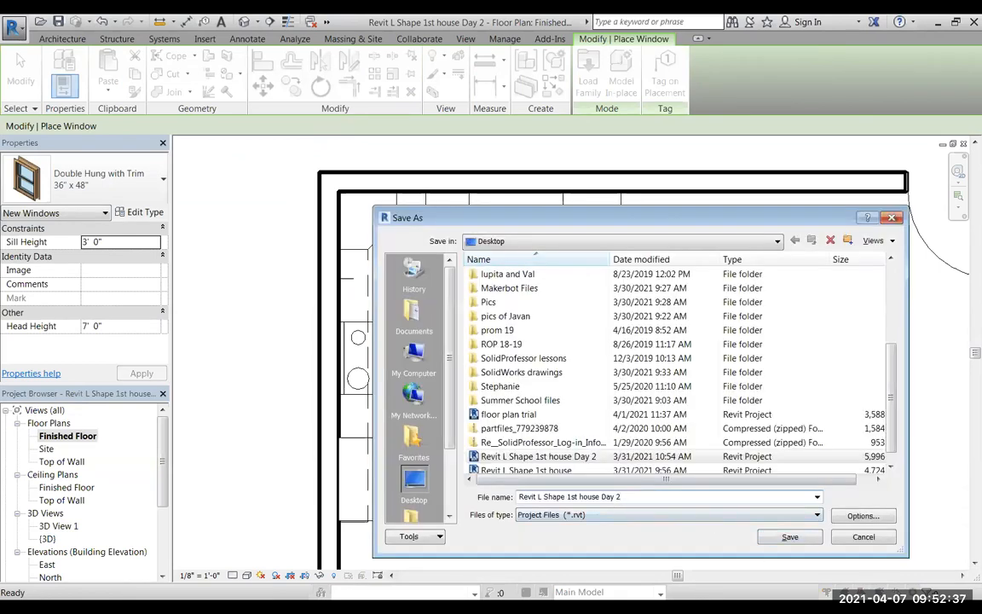
key(BackSpace)
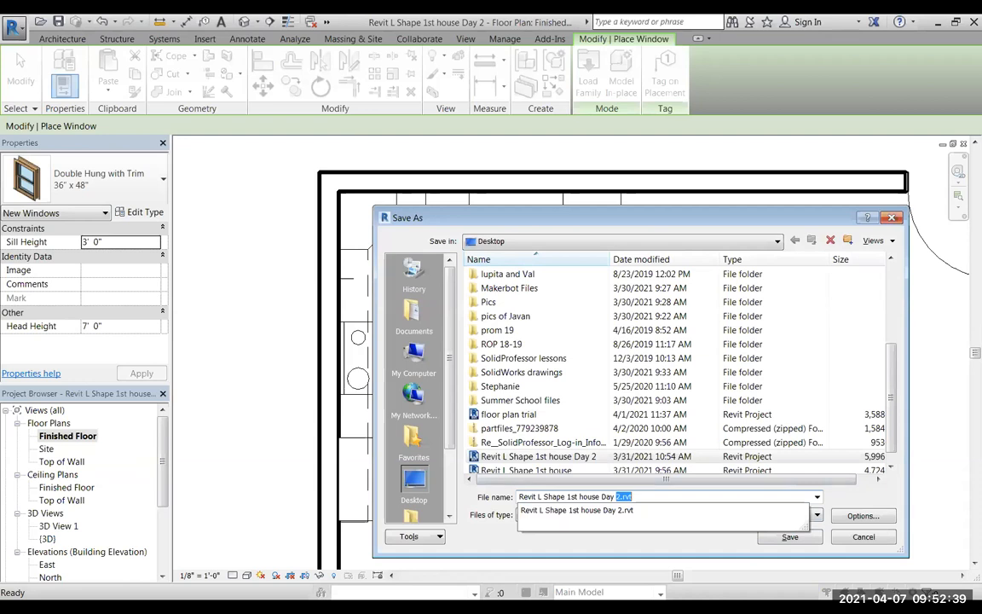
text(3)
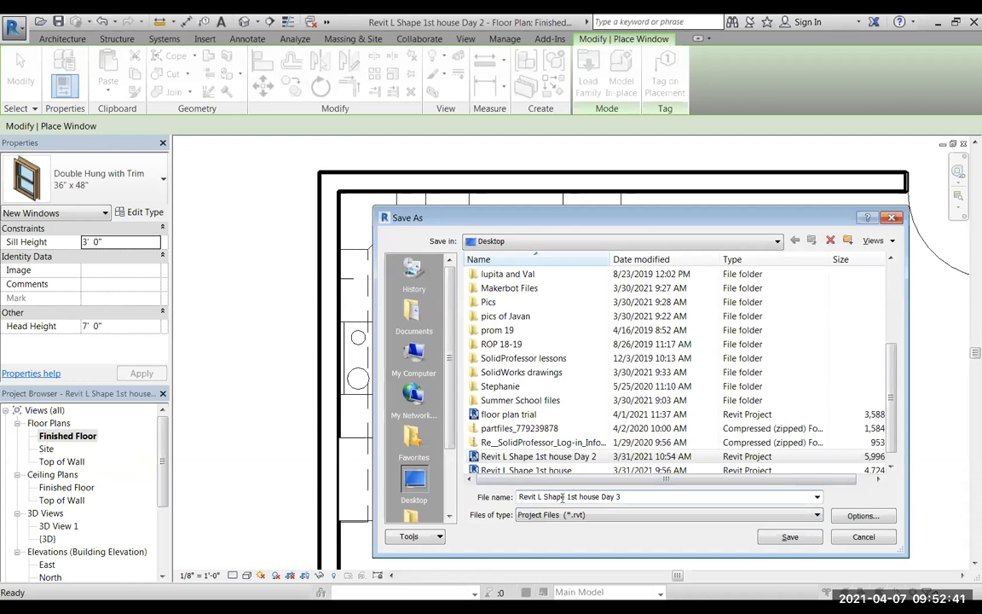
click(789, 538)
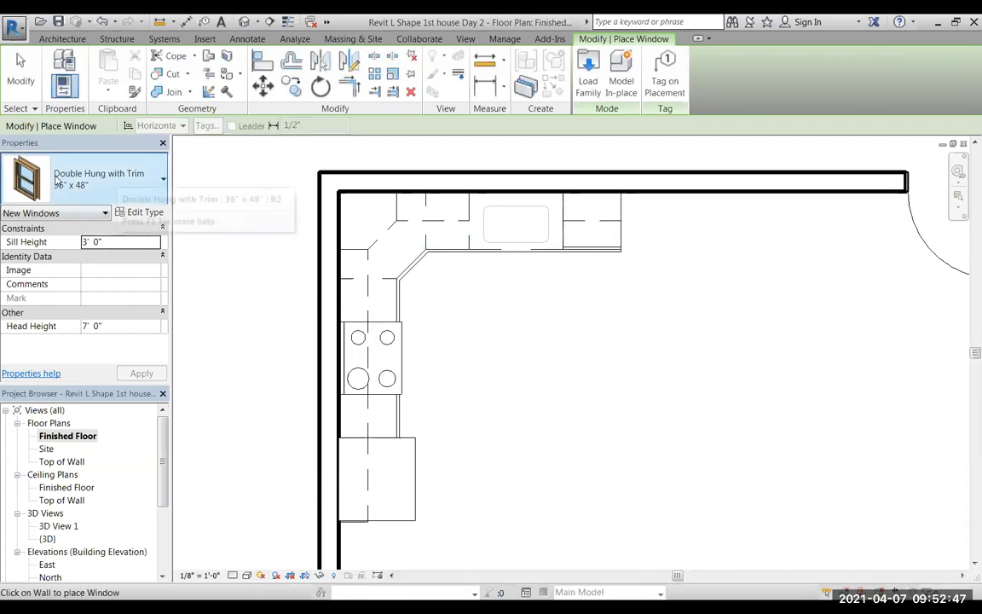
Place a 36" x 48" Slider with Trim window in the wall directly behind the kitchen sink and end window placement.
click(160, 182)
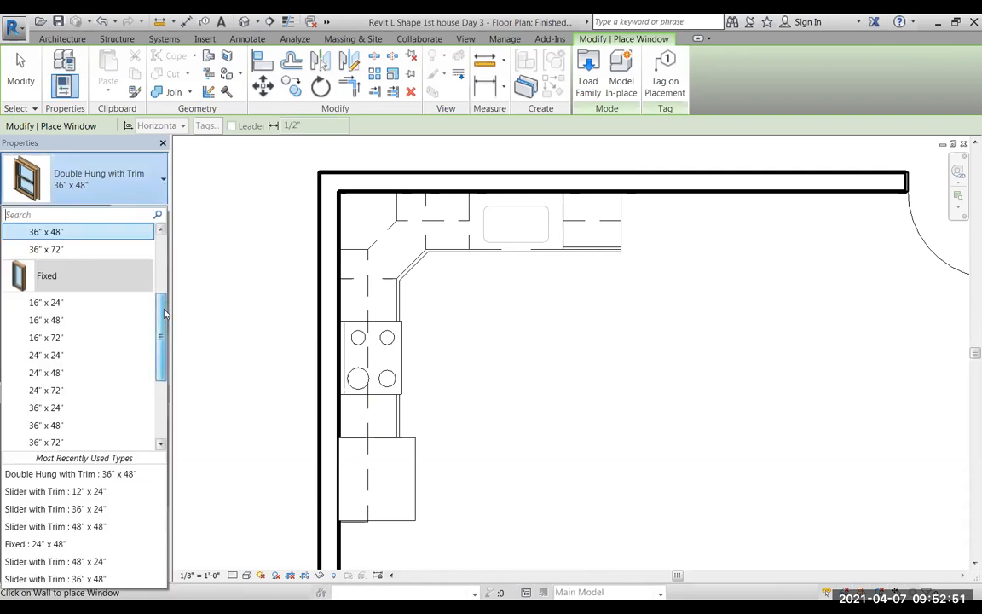
scroll(162, 293, up, 1)
drag(162, 292, 164, 381)
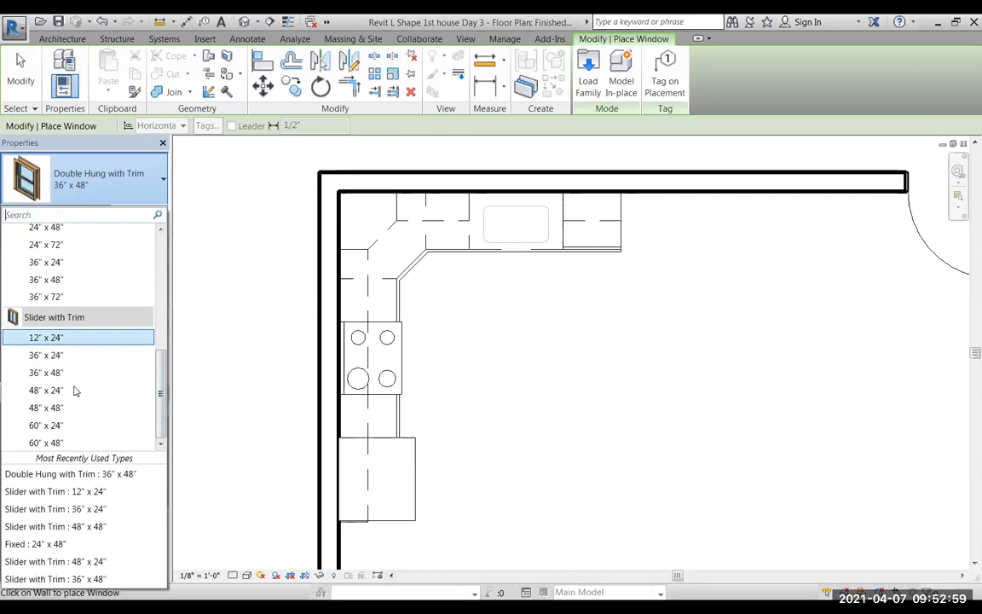
mouse_move(47, 356)
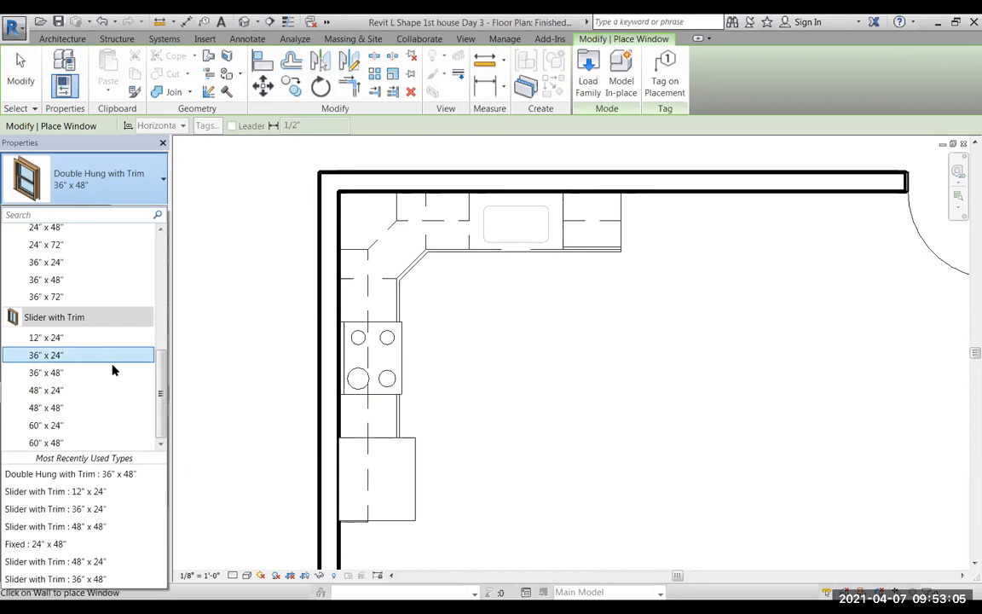
click(46, 373)
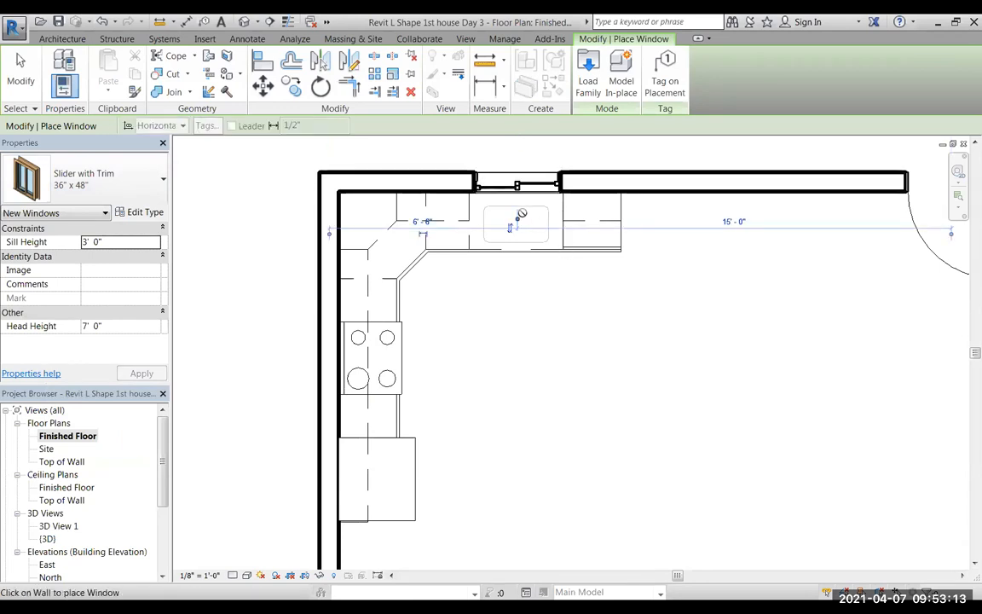
scroll(520, 213, up, 3)
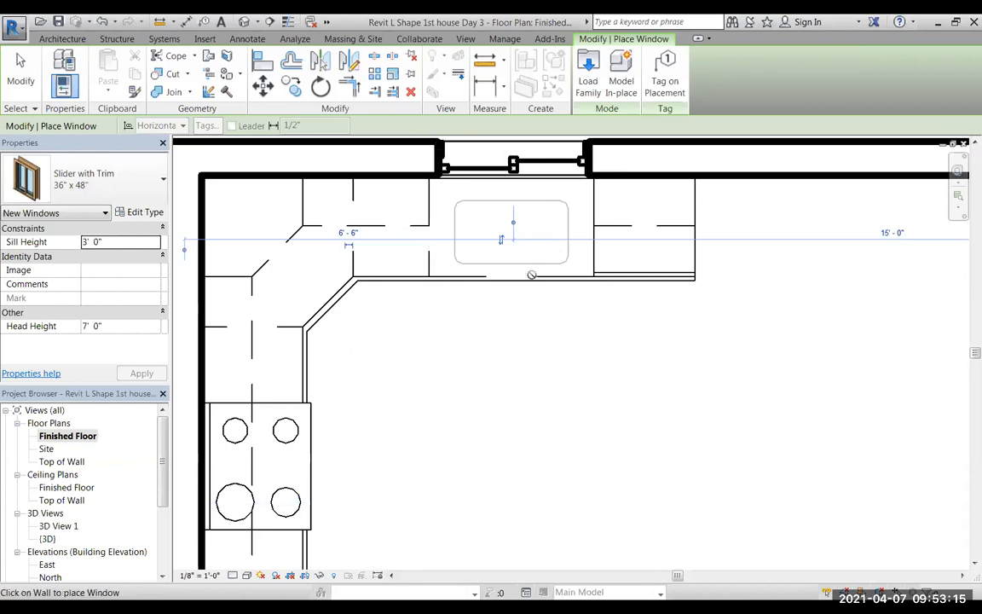
scroll(571, 304, down, 1)
scroll(572, 303, down, 2)
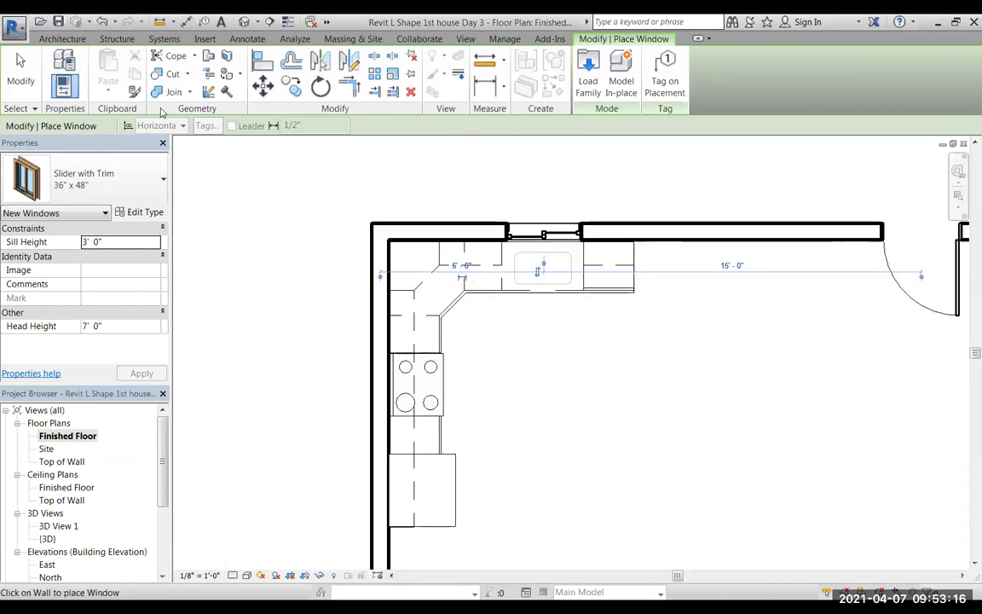
click(18, 70)
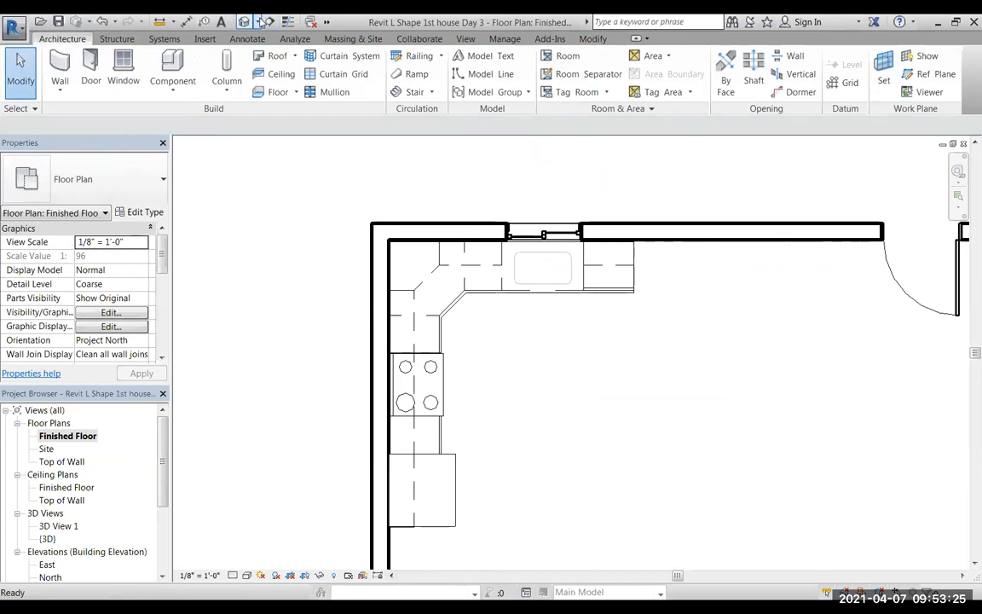
Create a camera view aimed straight at the sink wall and examine how the window fits between the upper cabinets.
click(260, 22)
click(262, 58)
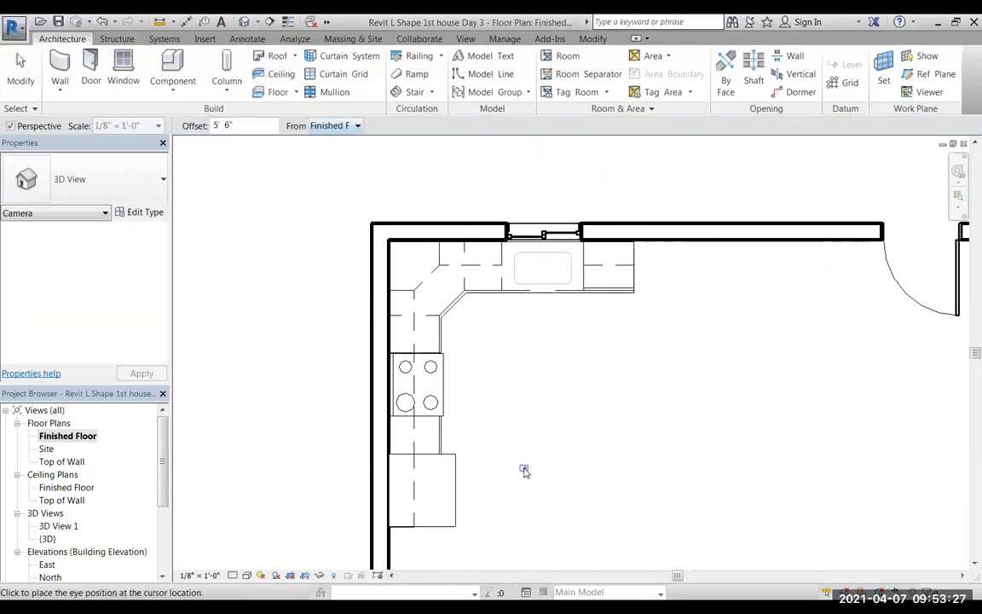
click(544, 556)
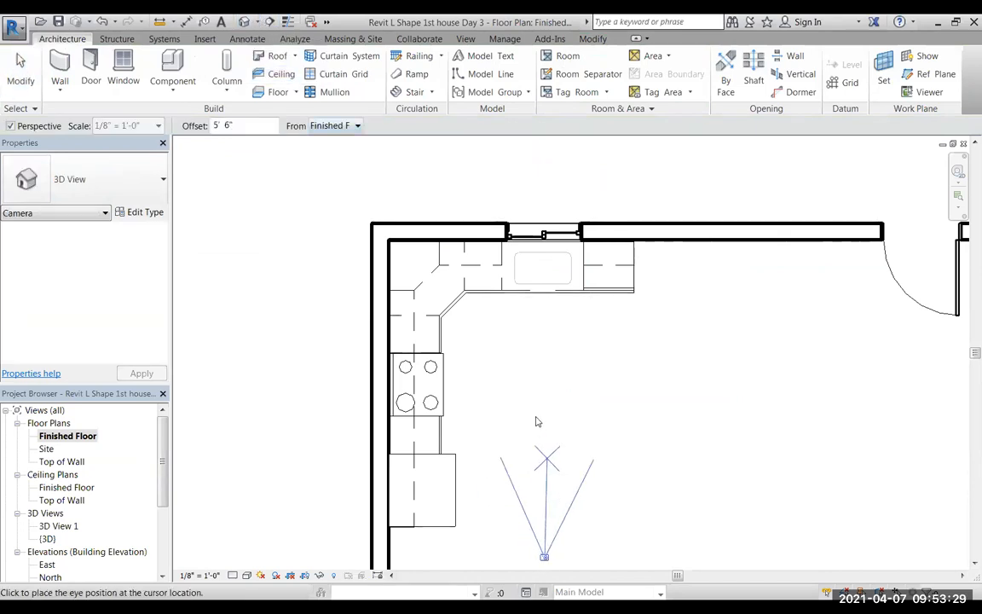
click(537, 186)
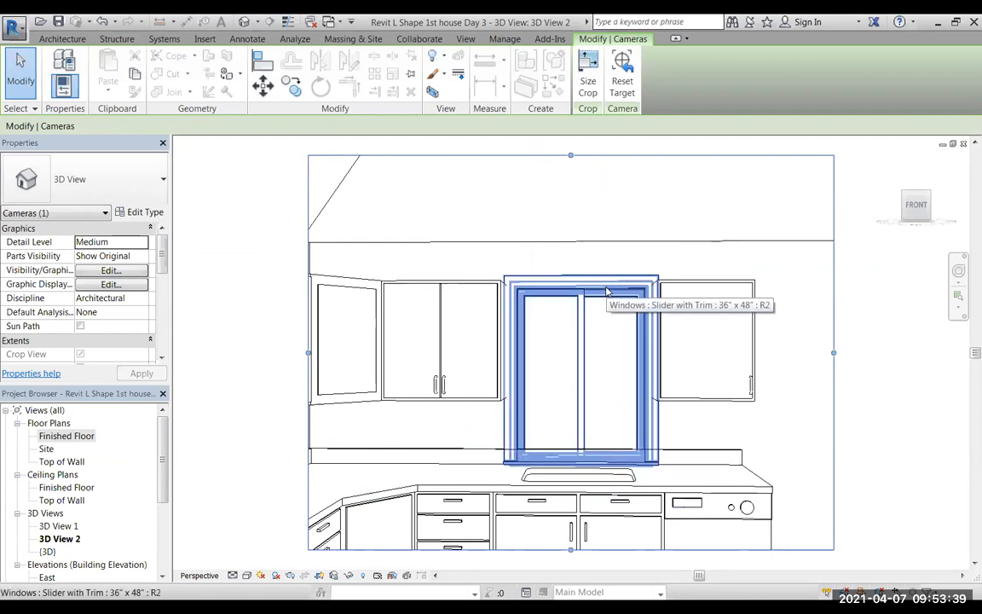
scroll(502, 288, up, 3)
scroll(498, 293, up, 3)
scroll(500, 301, down, 3)
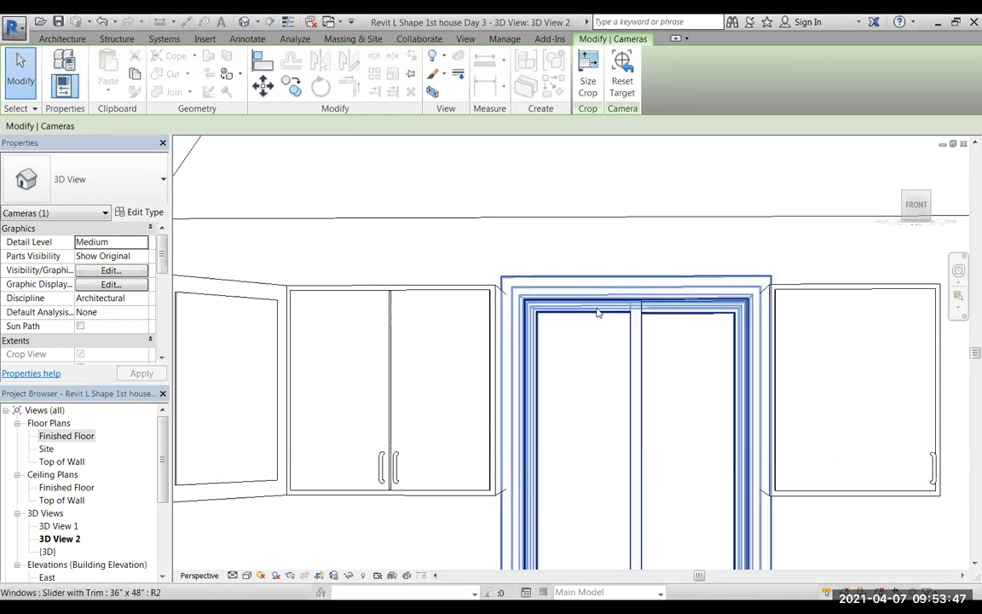
scroll(591, 323, down, 2)
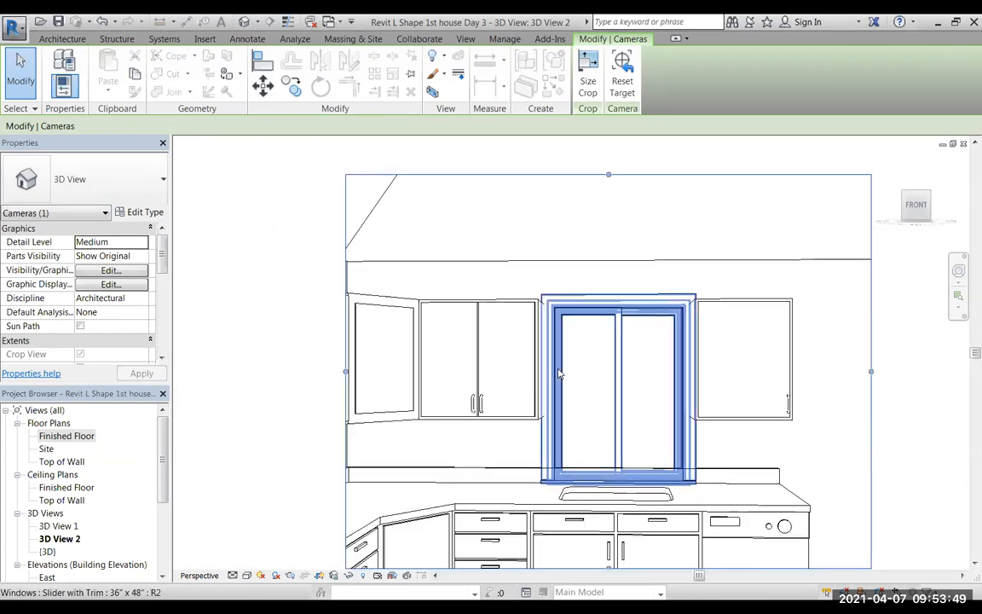
Duplicate the type of the window above the sink under the name 30" x 40" above sink.
click(619, 315)
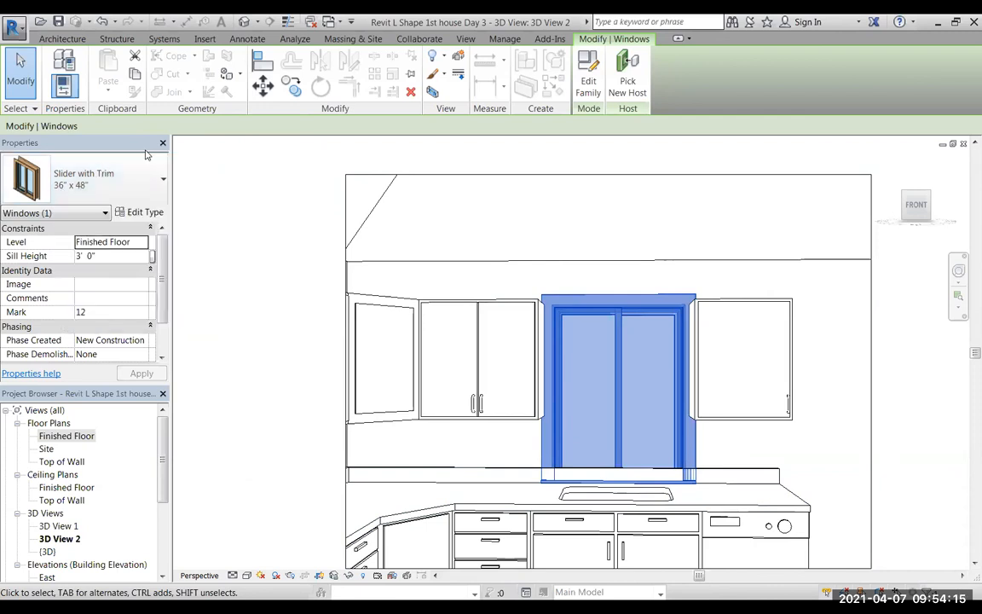
click(123, 211)
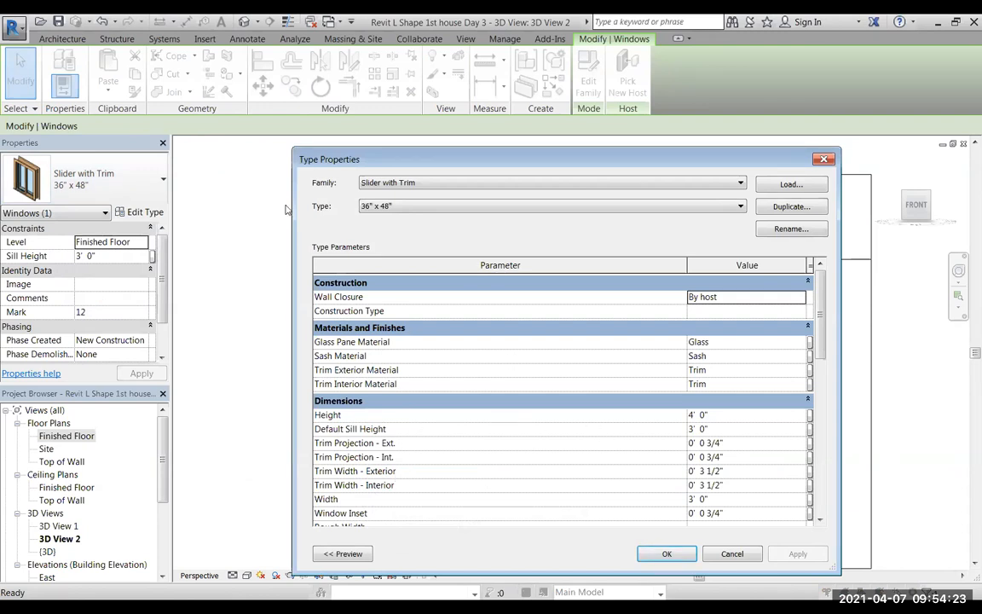
click(791, 207)
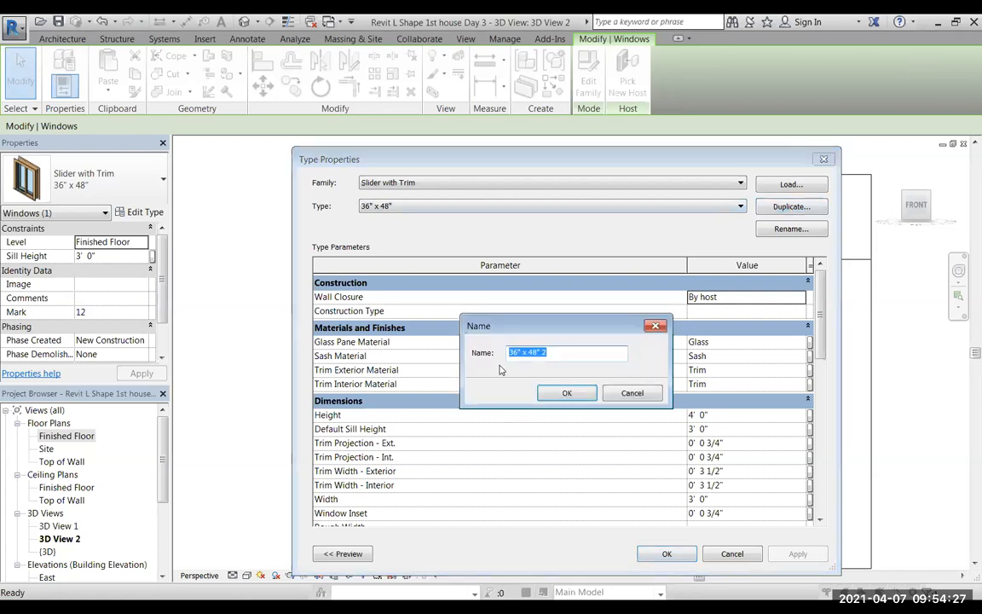
click(518, 353)
key(BackSpace)
text(0)
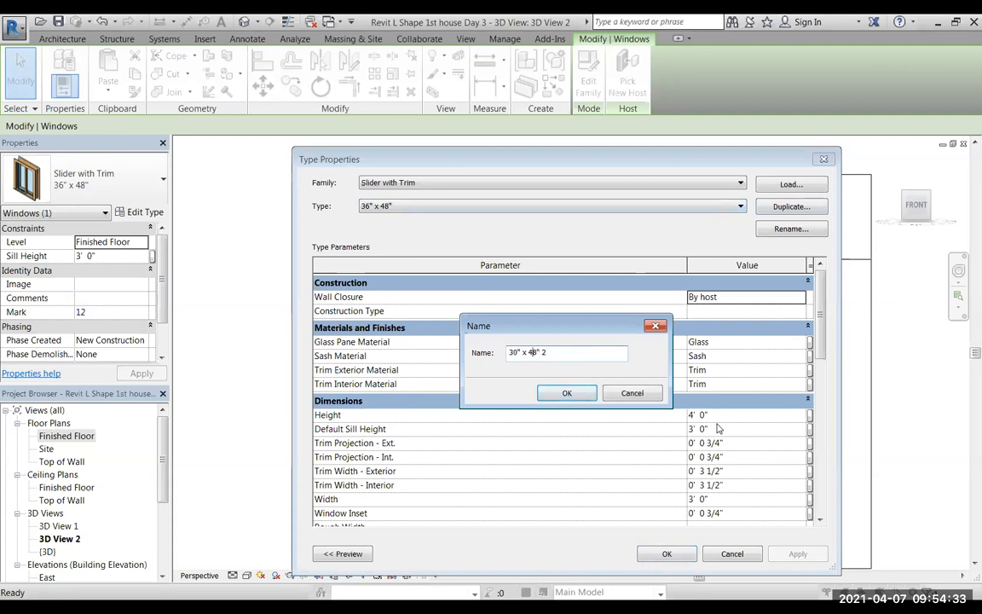
text(0)
text(a)
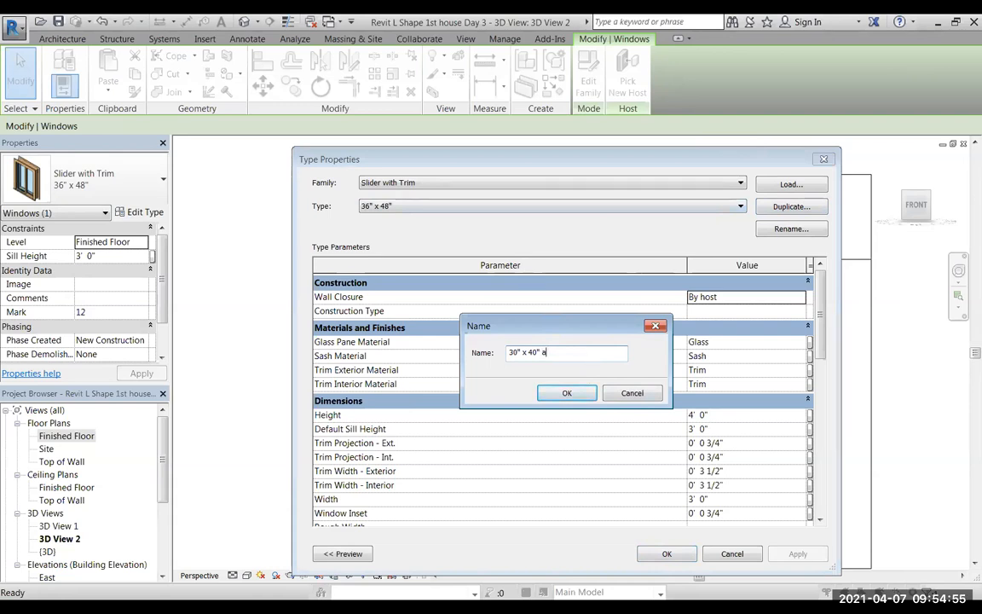
text(bove sink)
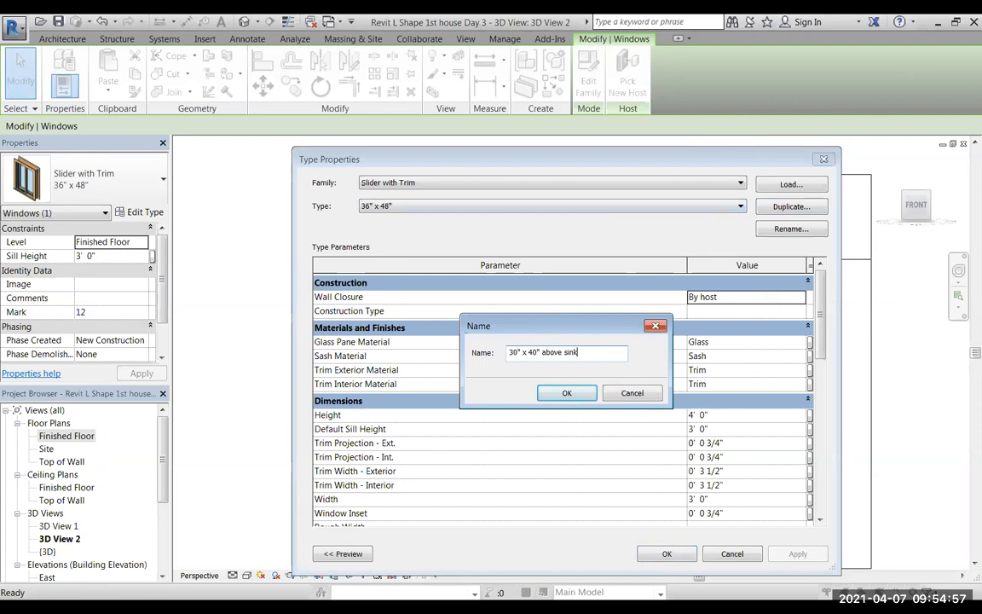
click(562, 394)
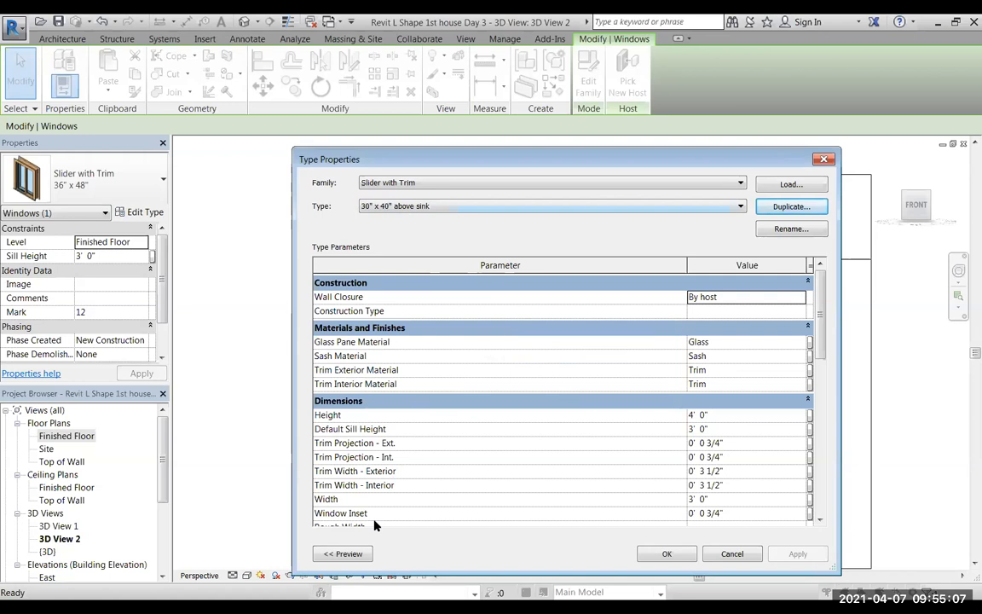
Set the new window type's default sill height to 3' 8", height to 3' 4" and width to 2' 6", and accept the type properties.
scroll(823, 356, down, 3)
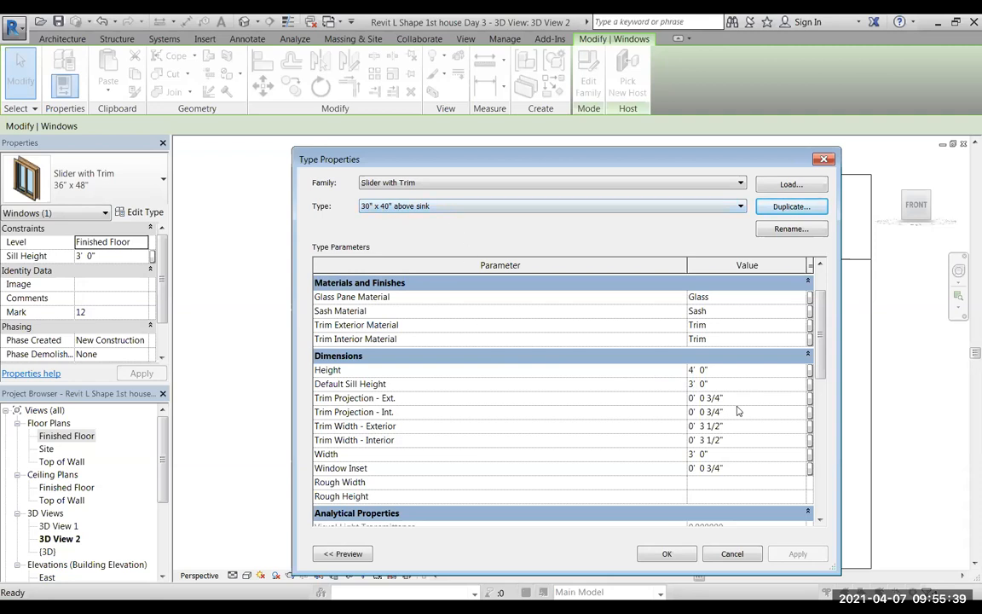
click(699, 384)
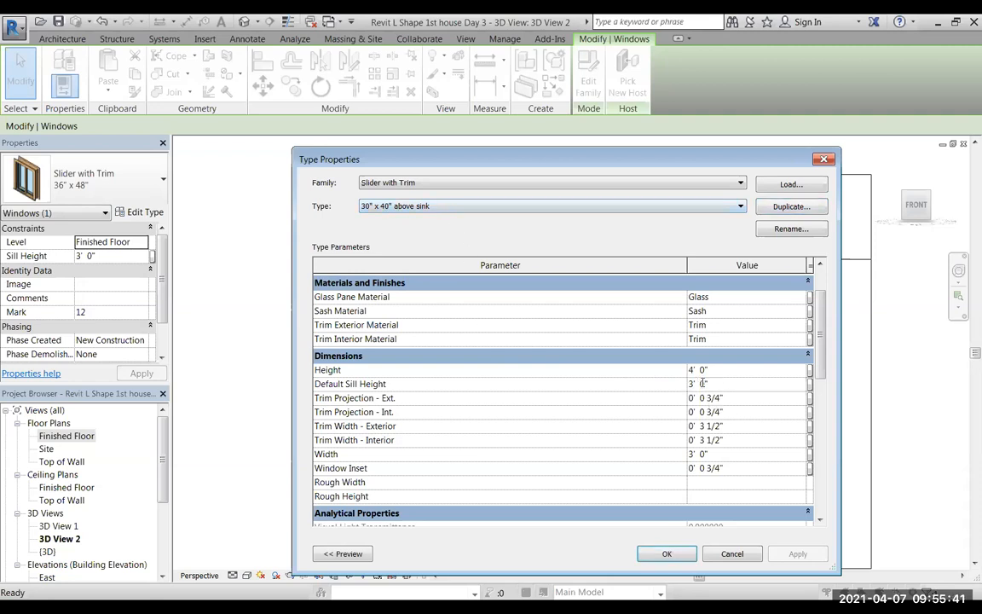
click(704, 383)
key(BackSpace)
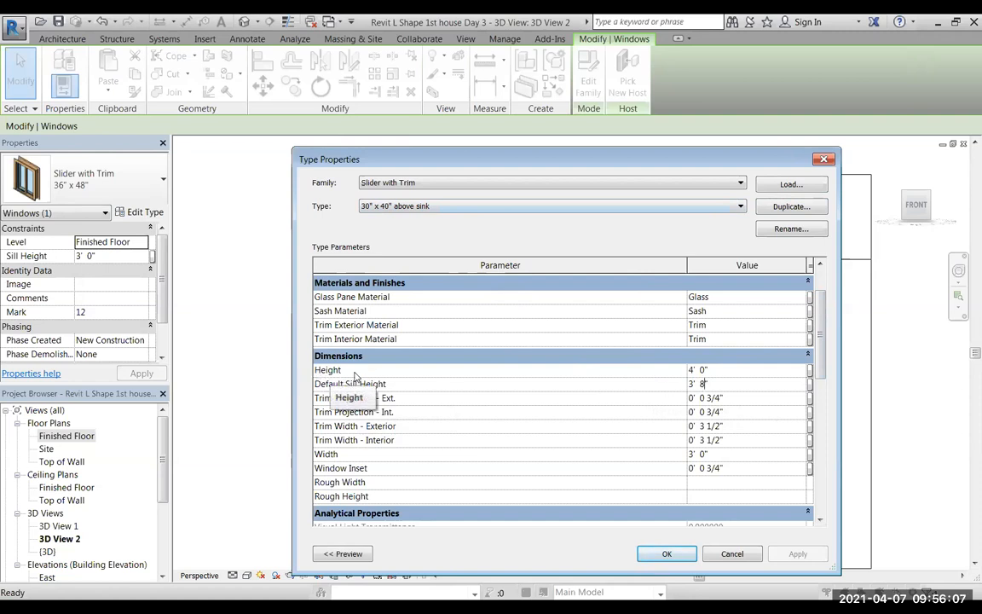
click(695, 371)
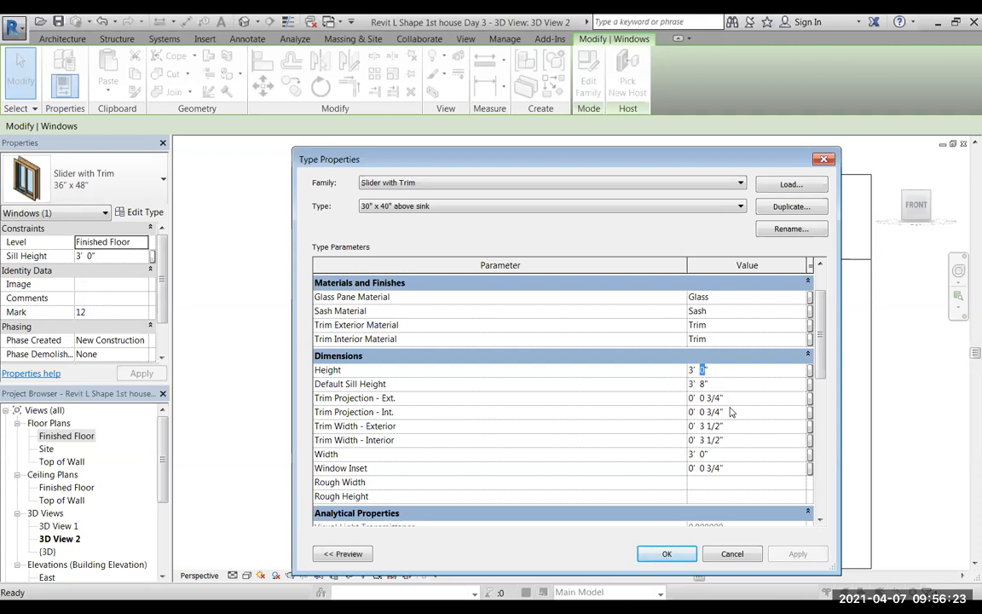
text(4)
text(2)
double_click(704, 453)
text(6)
click(677, 554)
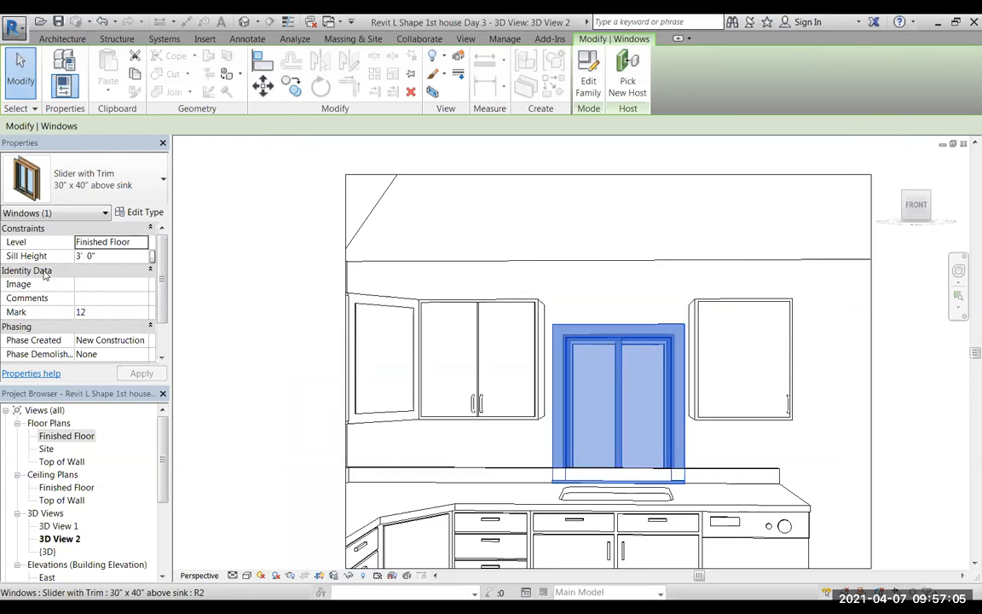
Set the sill height of the selected sink window itself to 3' 8" and apply it.
click(88, 256)
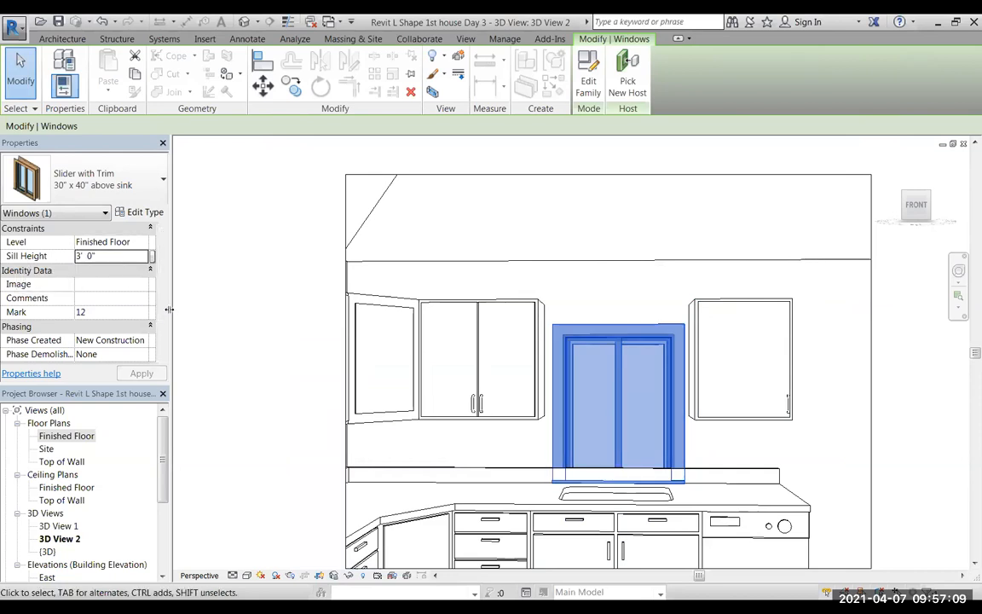
click(84, 258)
drag(87, 255, 89, 256)
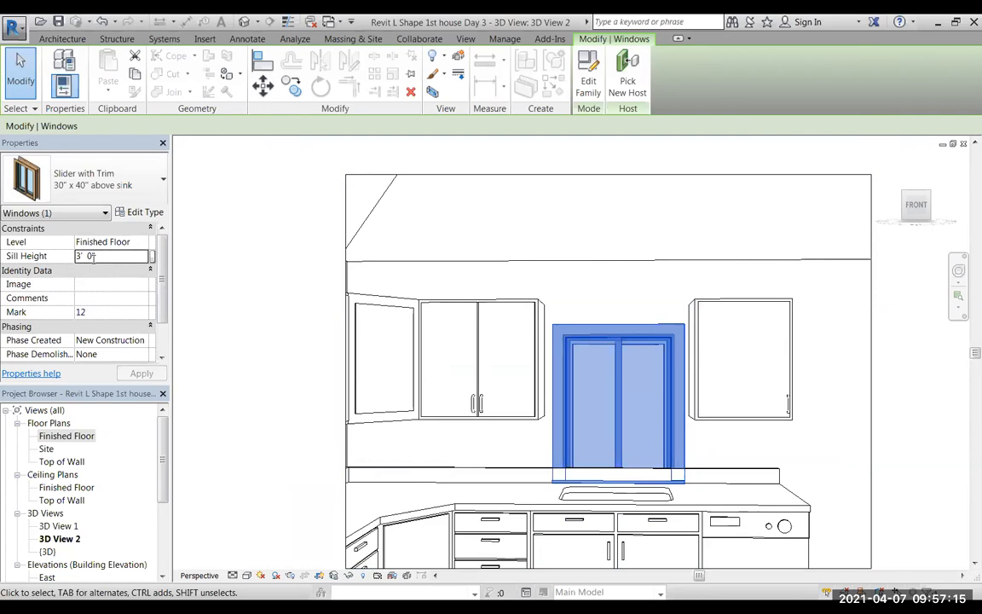
double_click(89, 256)
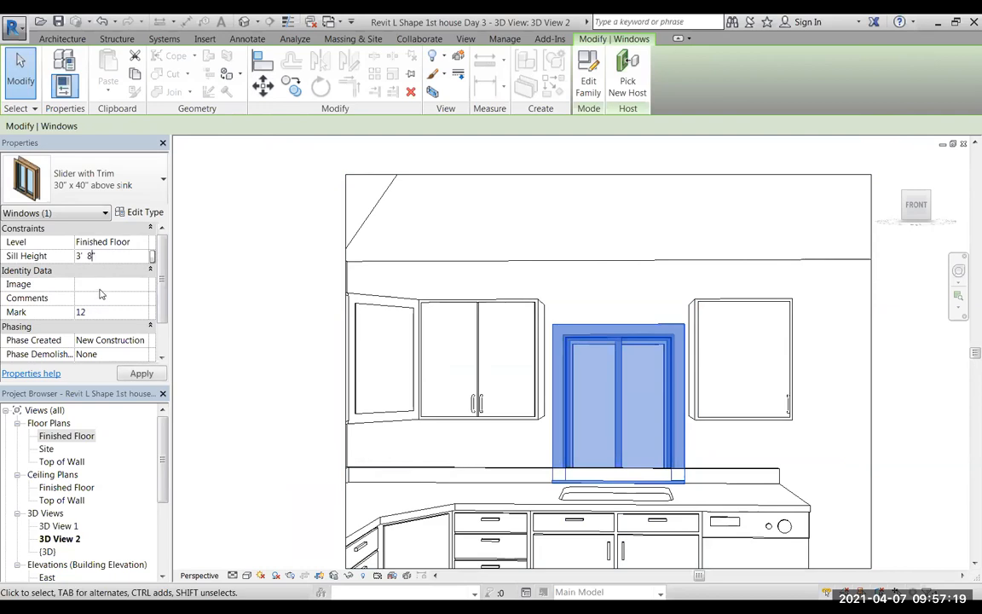
click(141, 373)
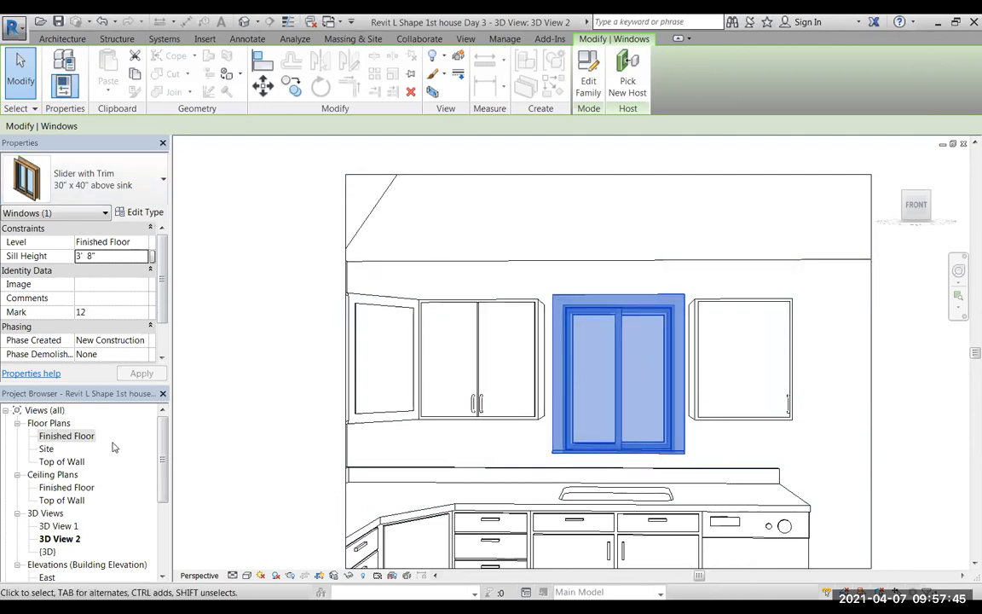
Open the Finished Floor plan and nudge the sink window about 1/2" toward the range-side wall to centre it on the sink.
click(66, 437)
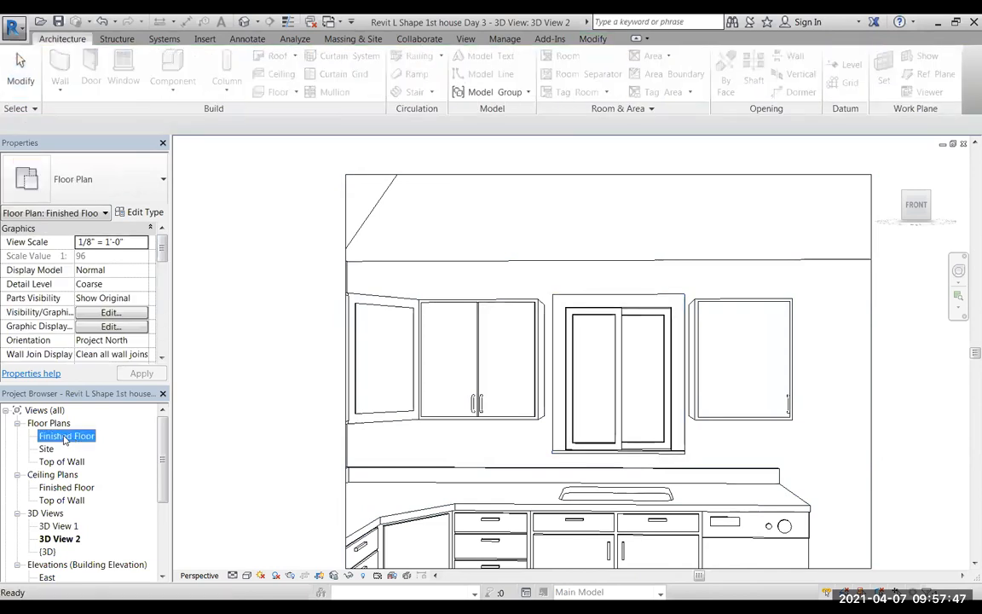
double_click(65, 437)
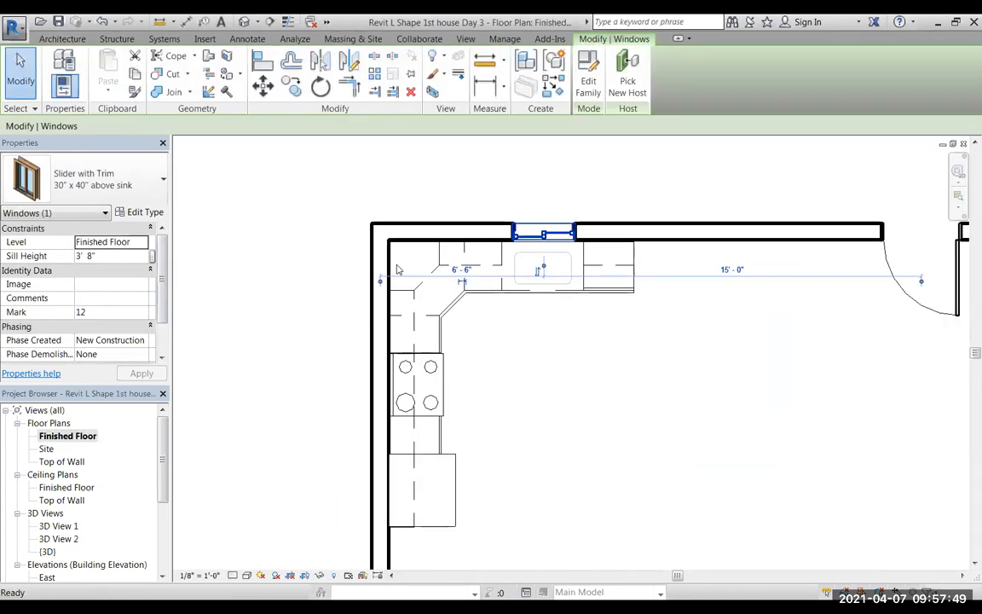
scroll(552, 260, up, 2)
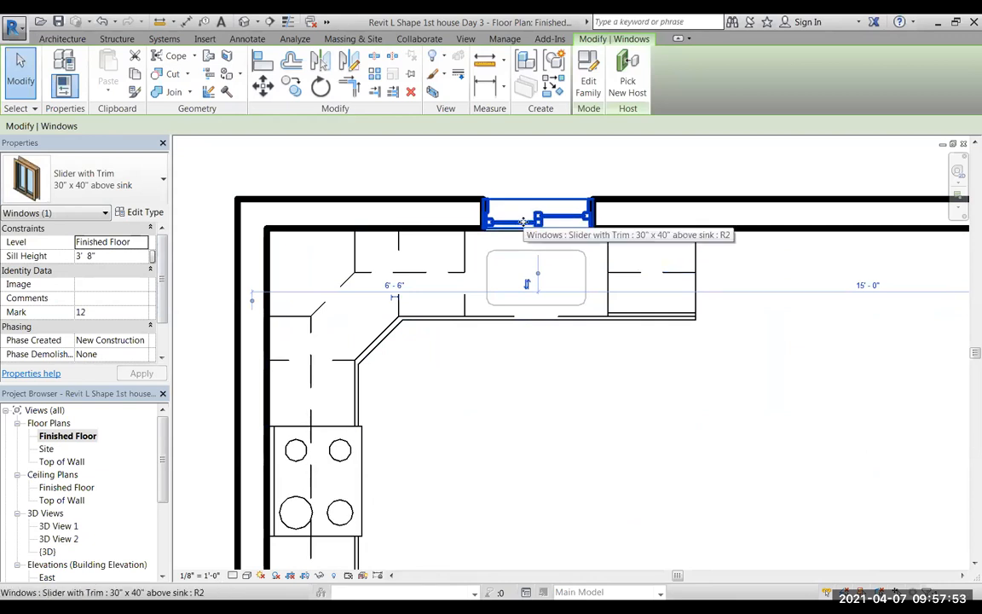
key(Left)
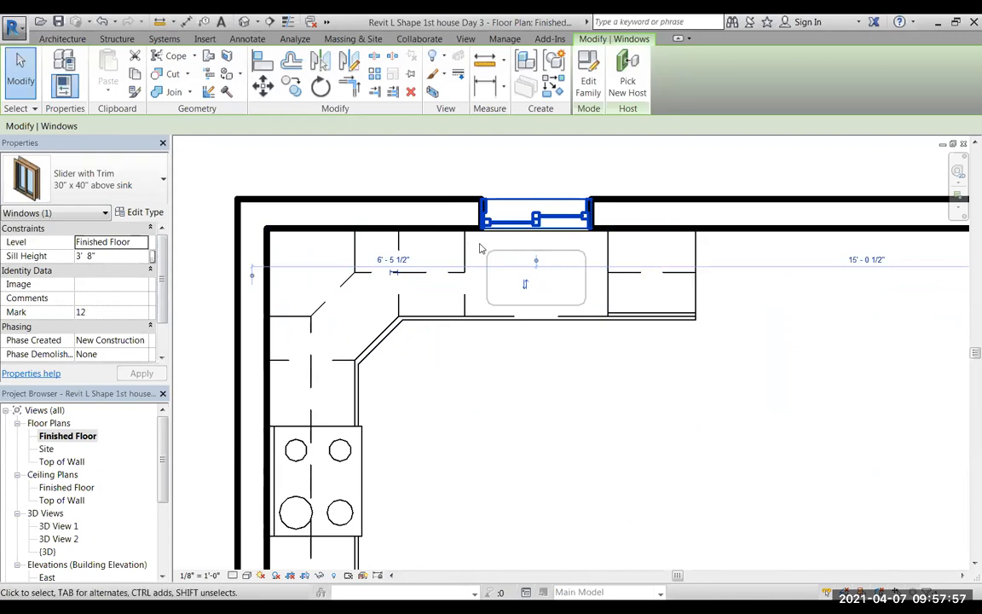
Place a 36" x 80" half flat glass exterior entry door beside the refrigerator, about 13' 9" from the sink wall, and end door placement.
scroll(594, 247, down, 5)
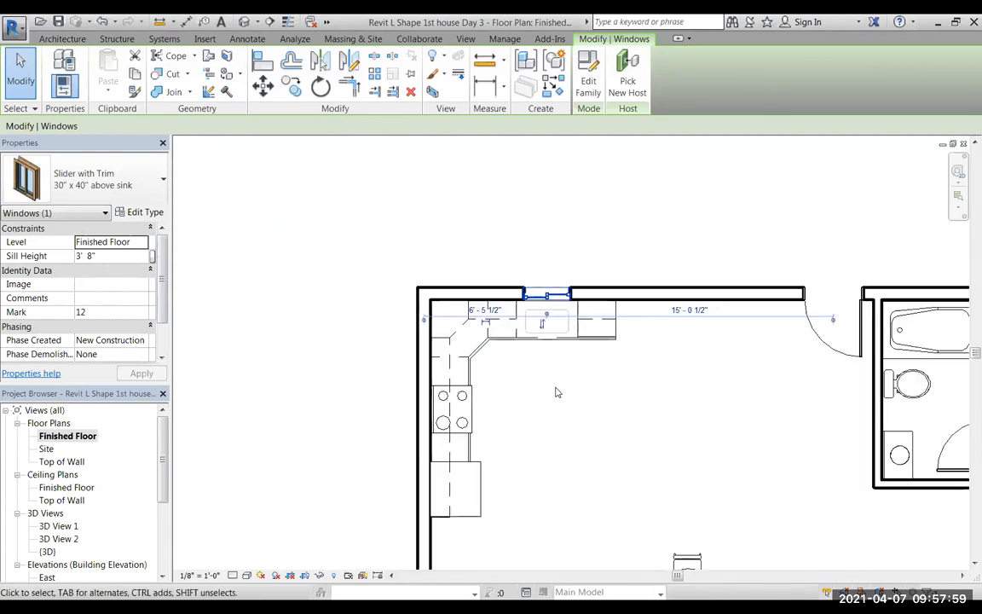
scroll(554, 281, down, 6)
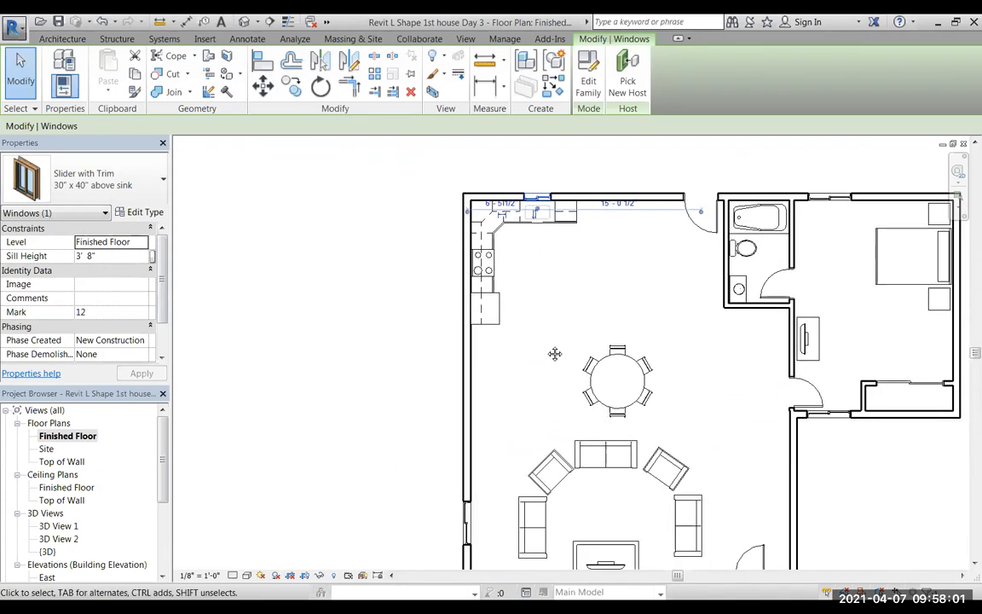
middle_drag(554, 318, 564, 375)
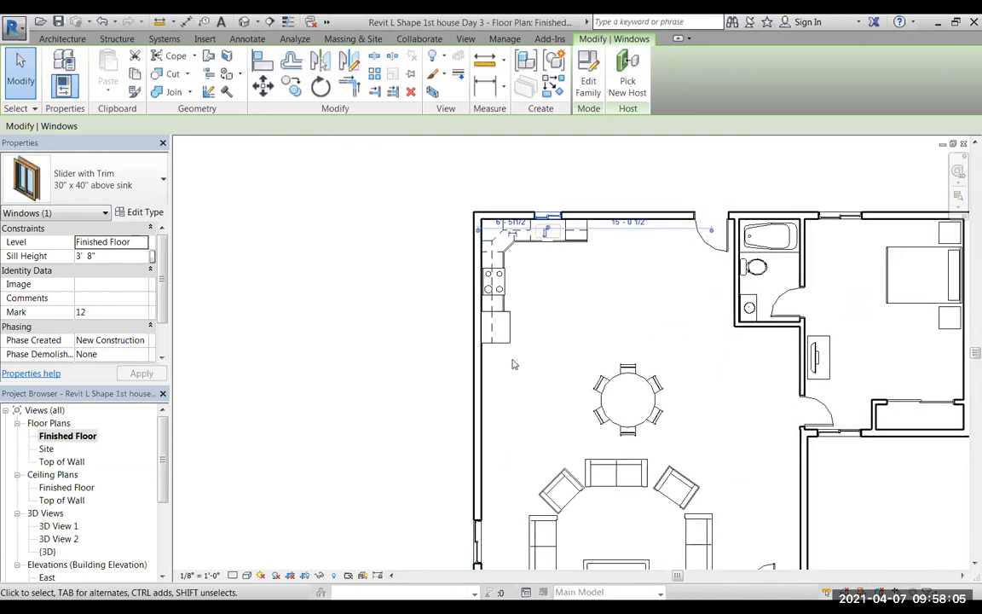
scroll(477, 375, up, 3)
scroll(494, 367, up, 1)
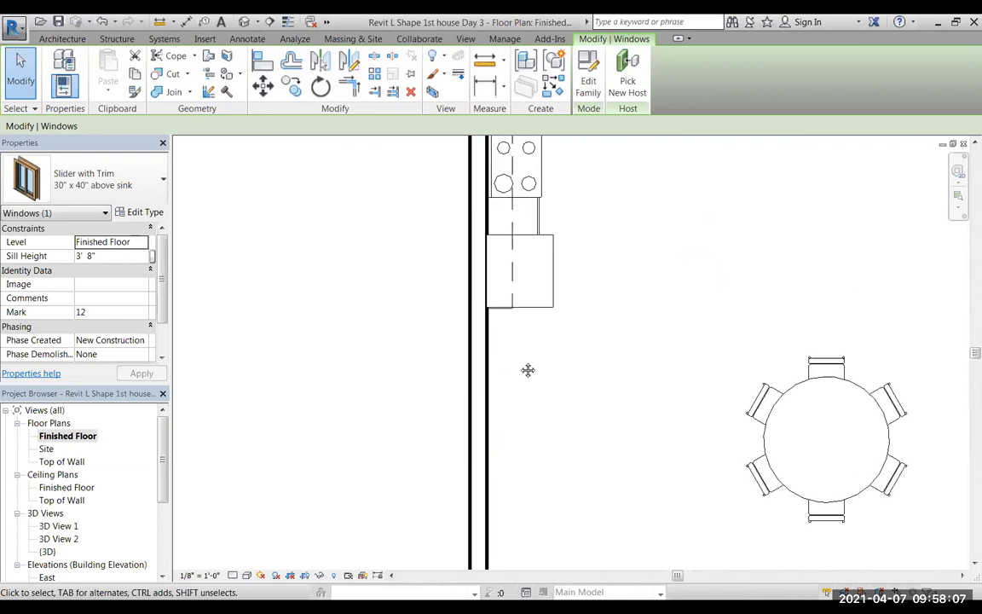
middle_drag(529, 371, 514, 344)
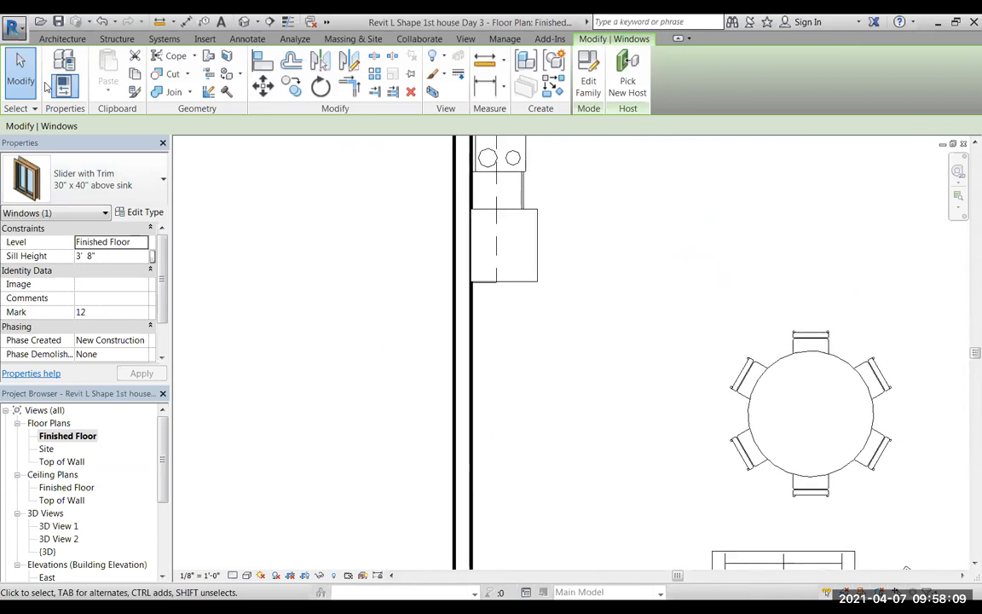
click(61, 38)
click(85, 75)
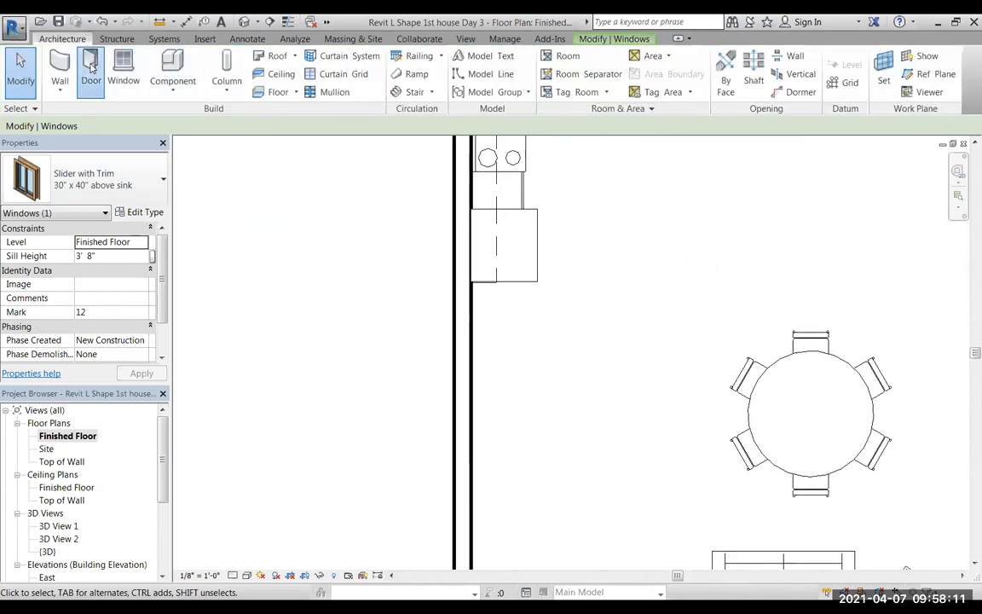
click(162, 180)
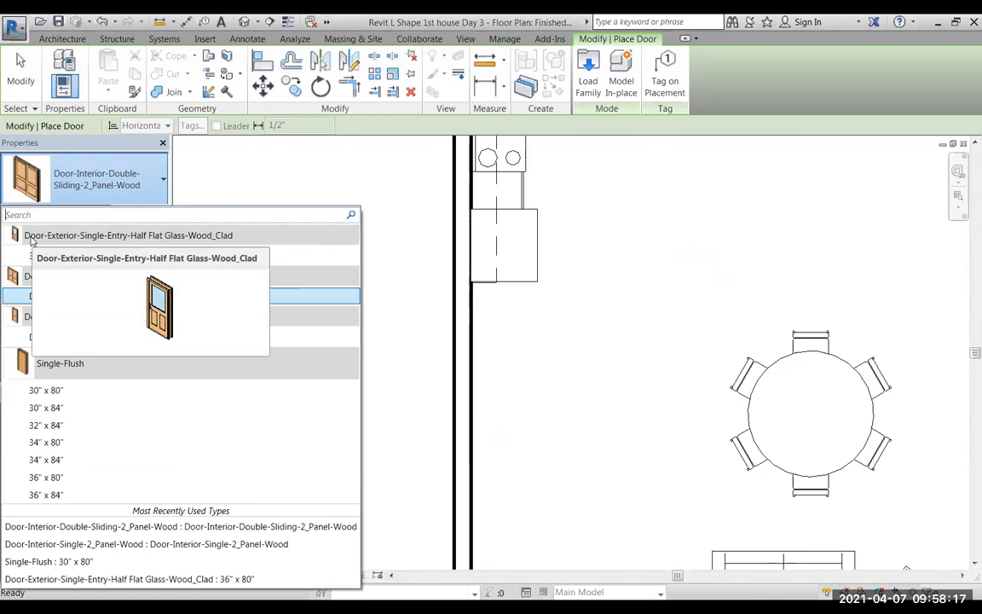
click(42, 256)
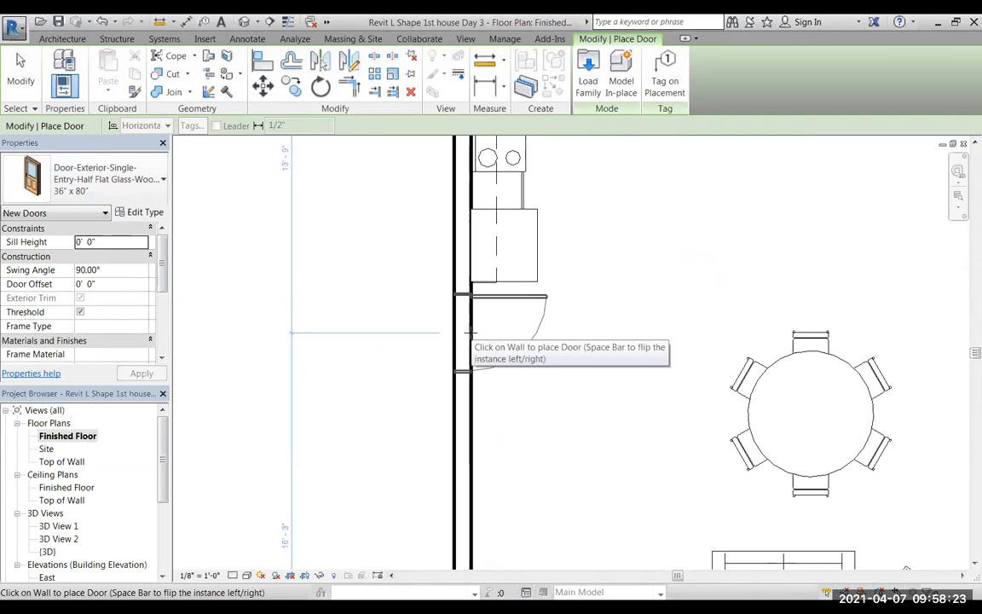
click(468, 333)
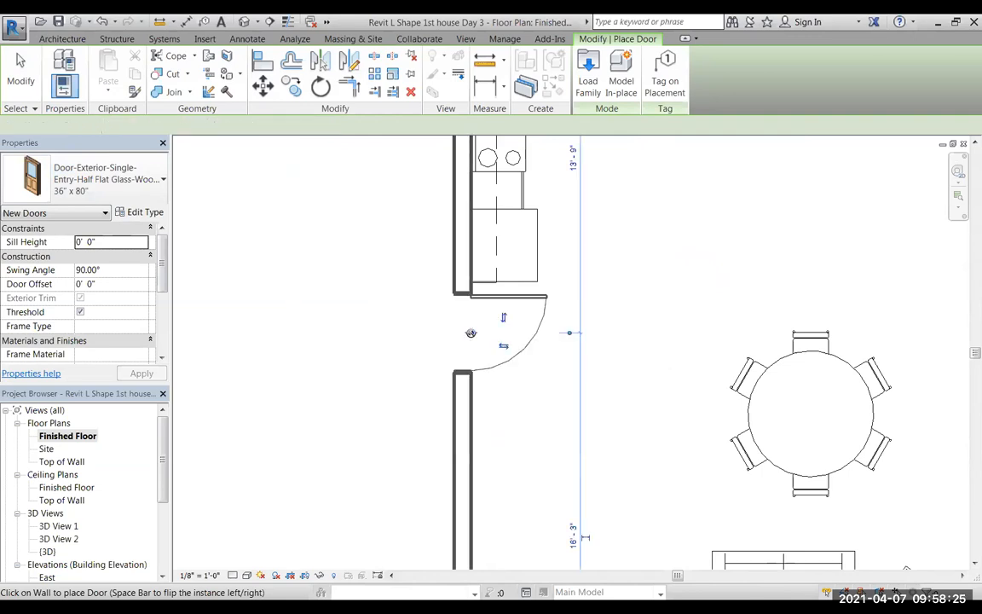
scroll(320, 386, down, 1)
scroll(320, 386, down, 2)
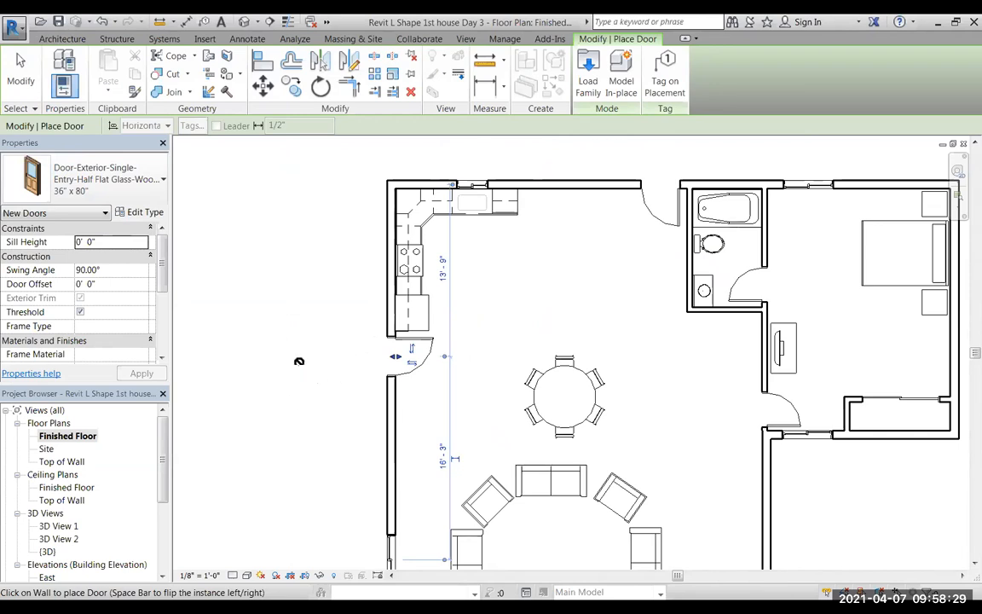
scroll(299, 361, down, 2)
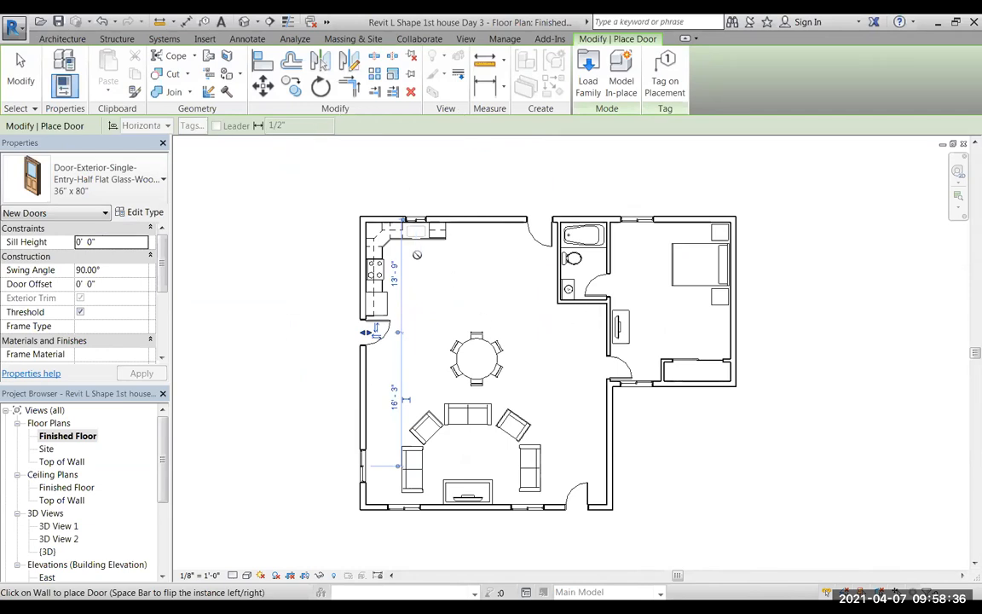
click(20, 70)
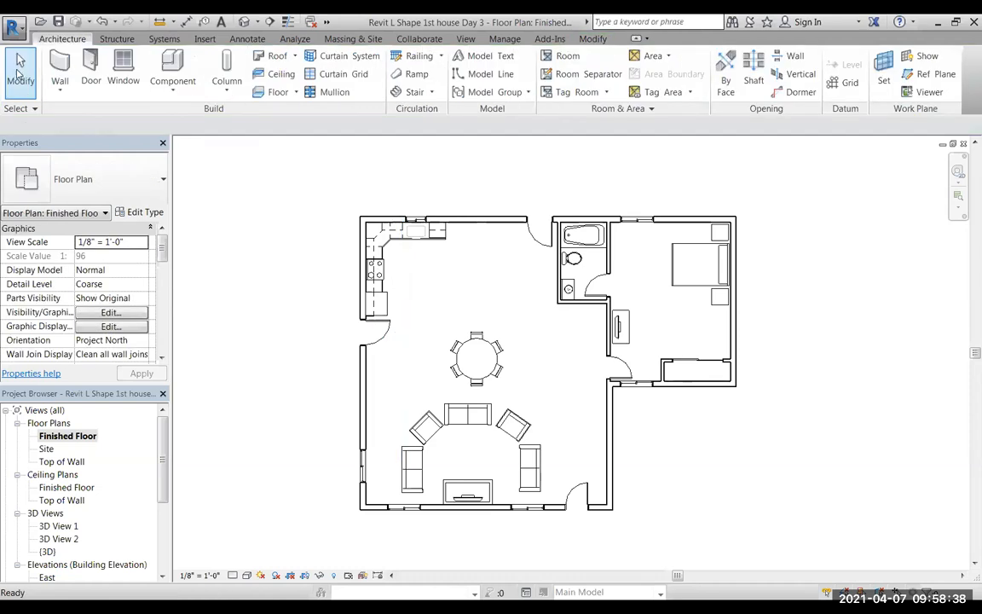
Add a text note reading "KITCHEN" in the open floor beside the kitchen counters and end text placement.
click(249, 39)
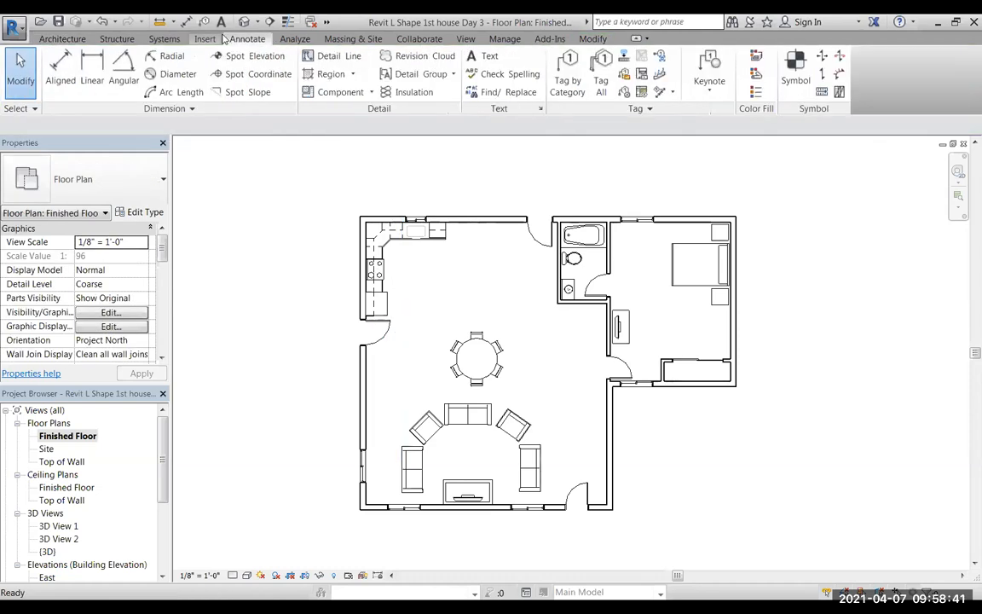
click(490, 58)
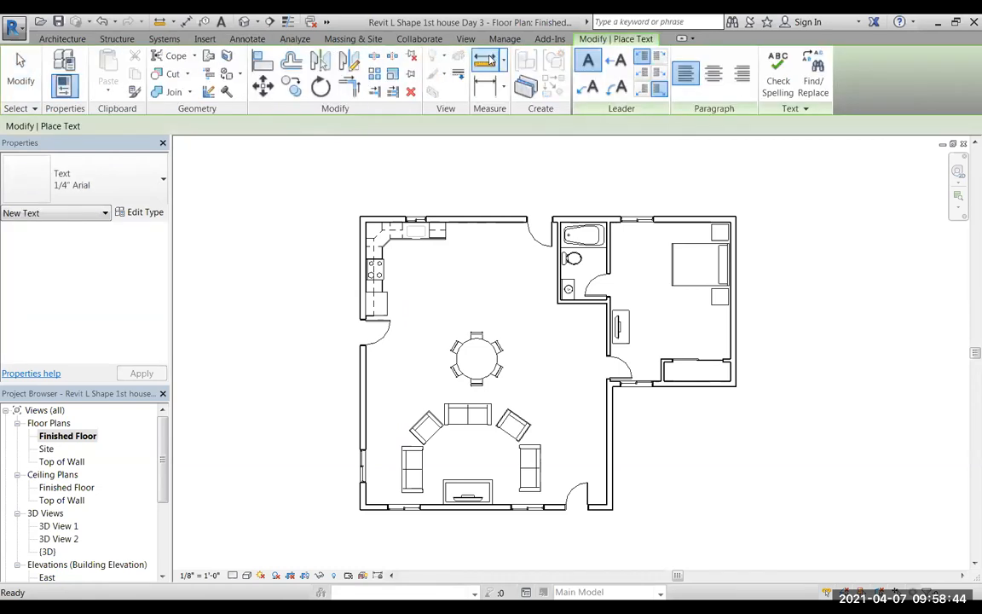
click(425, 284)
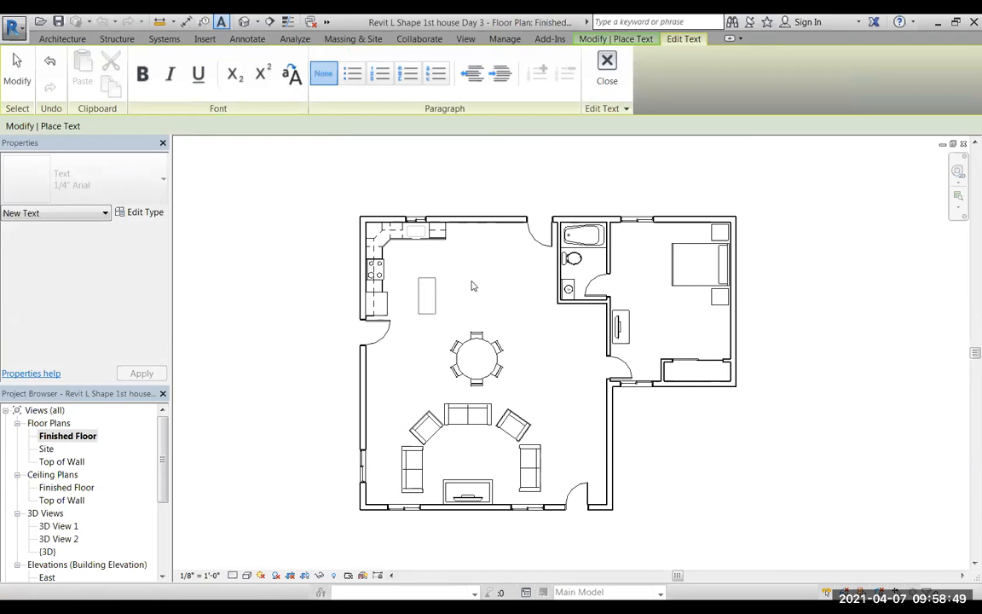
text(KITCHEN)
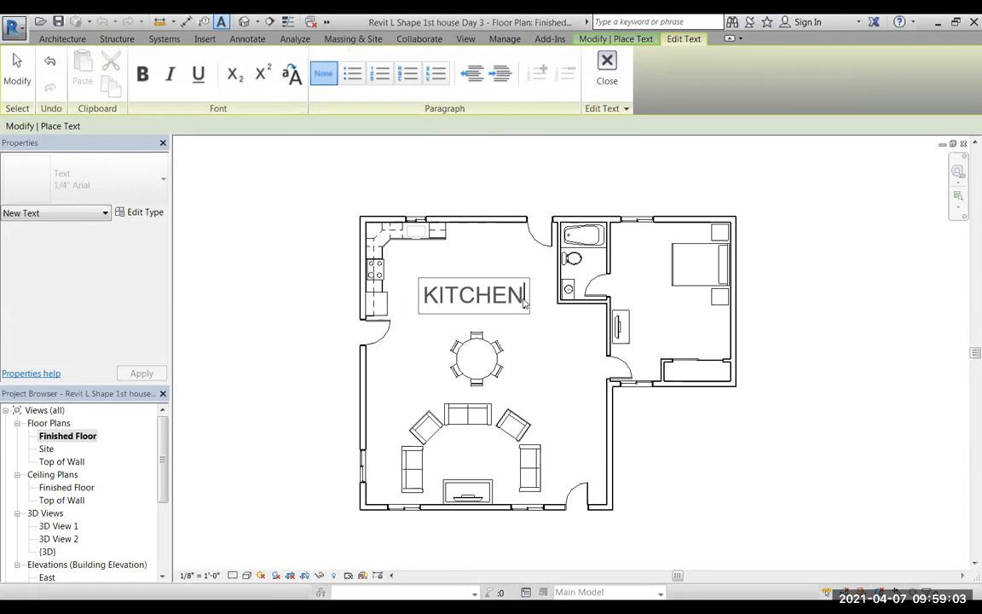
click(471, 330)
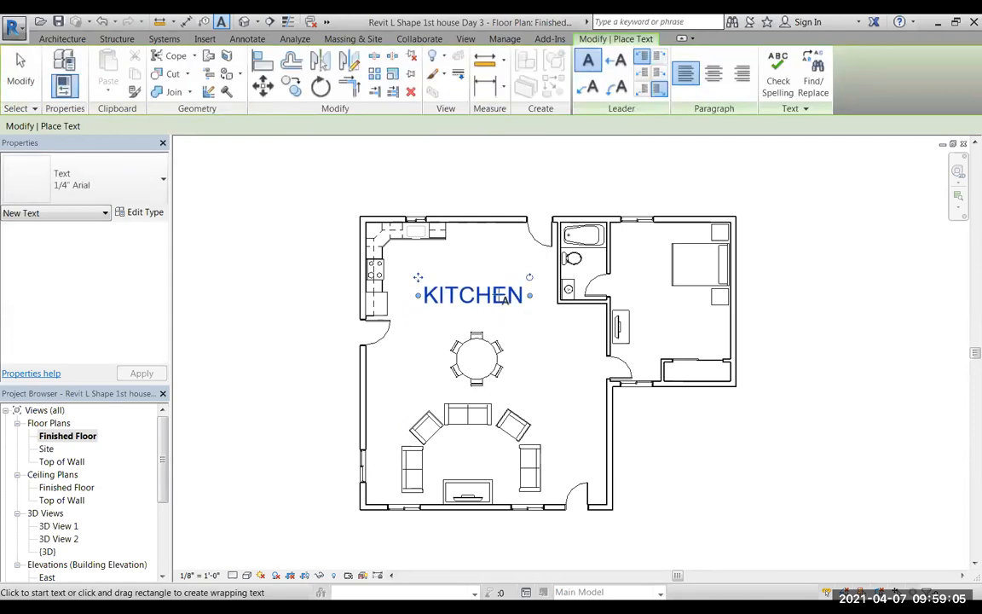
click(20, 75)
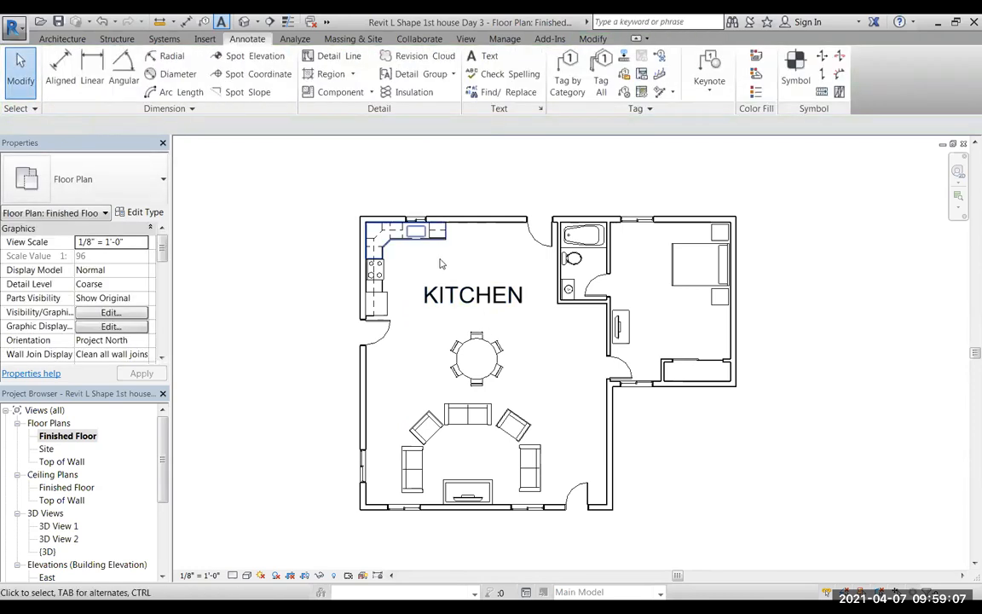
Set the text size of the KITCHEN note's 1/4" Arial type to 1/16" and accept the type properties.
click(473, 295)
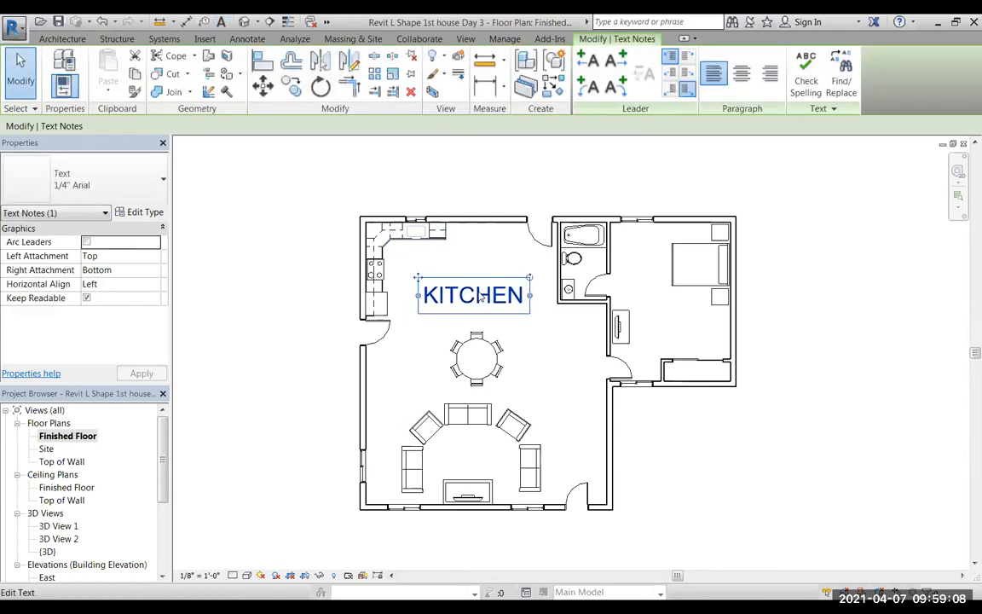
click(156, 215)
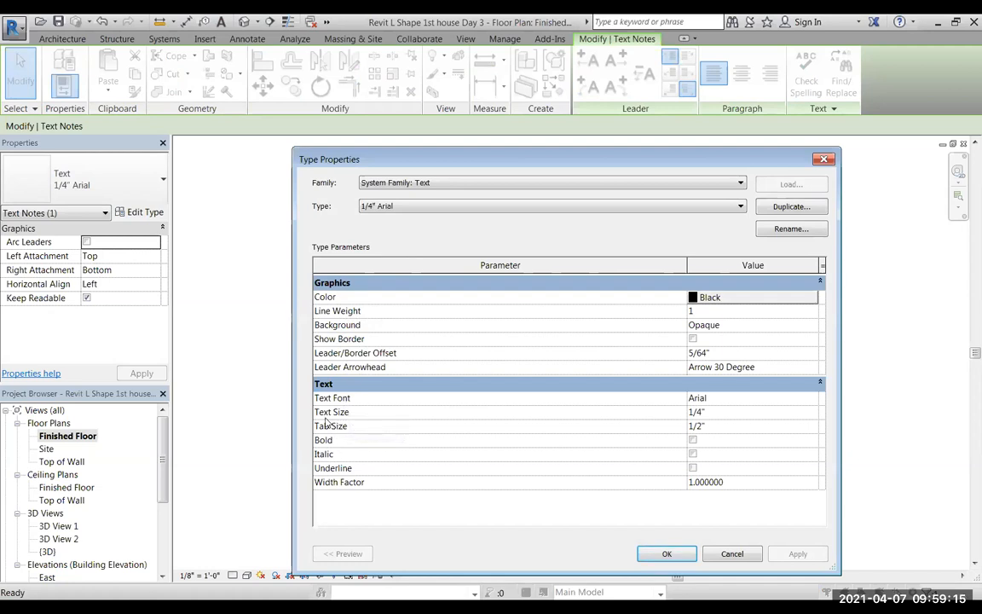
click(695, 413)
drag(704, 412, 687, 412)
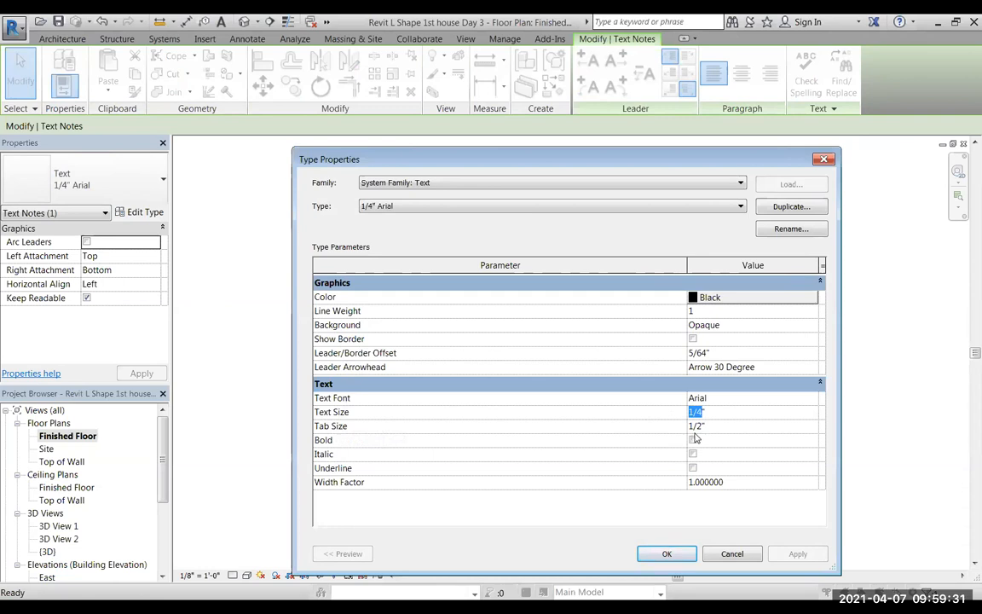
text(1/)
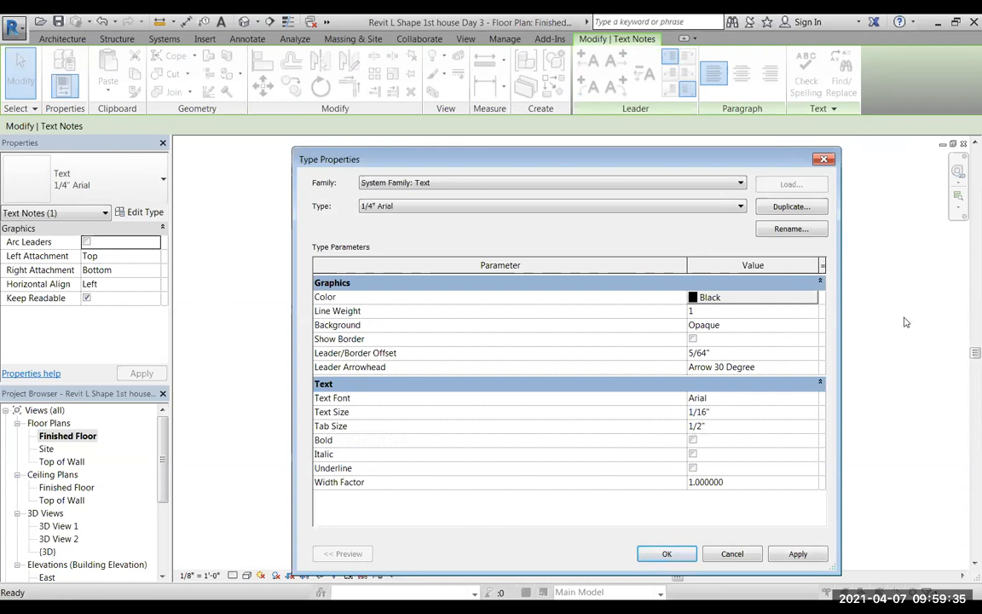
click(788, 554)
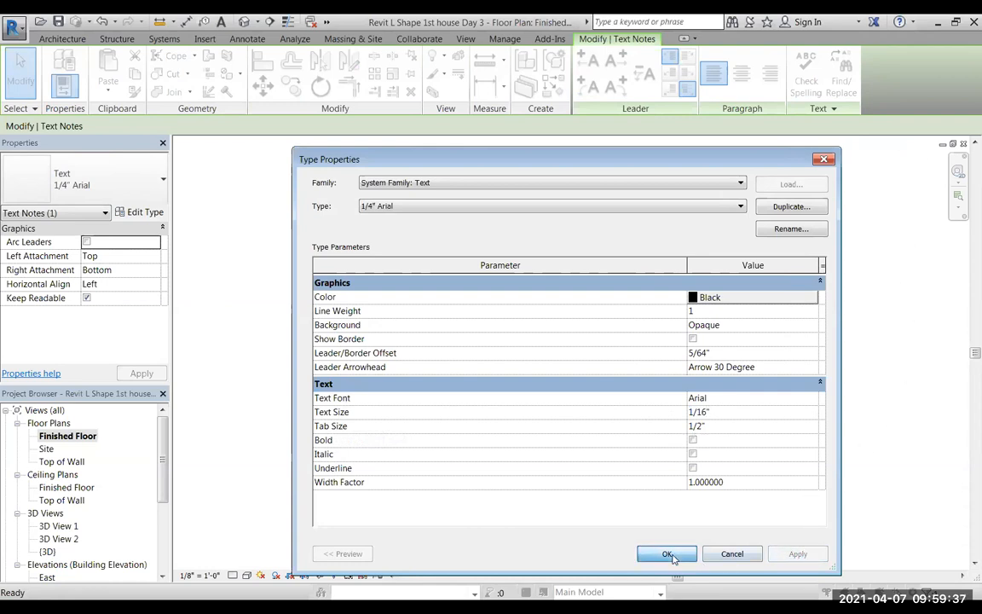
click(666, 554)
Move the KITCHEN label closer to the sink counter and range, and deselect it.
scroll(431, 300, up, 7)
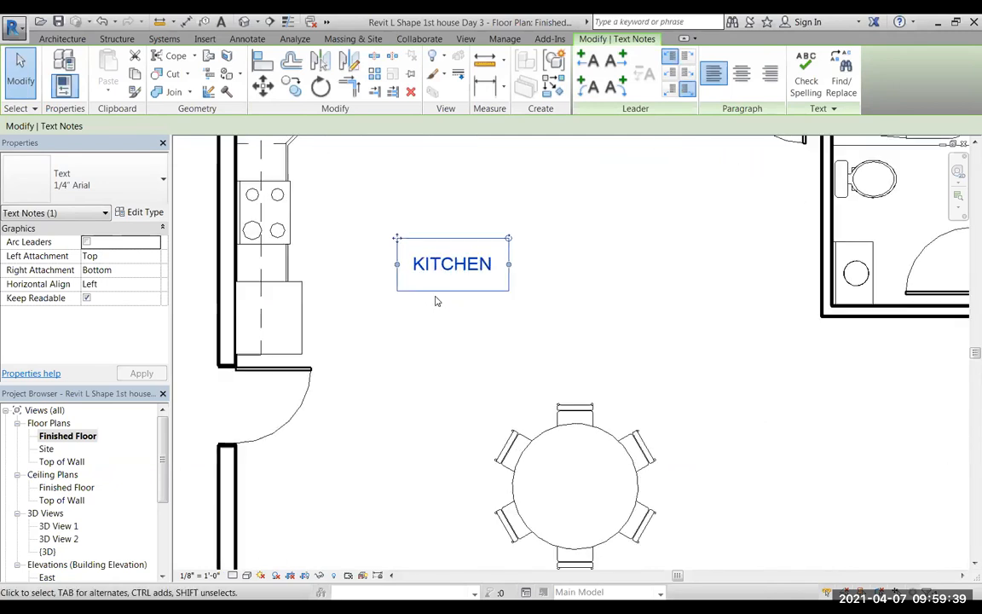
scroll(466, 313, down, 3)
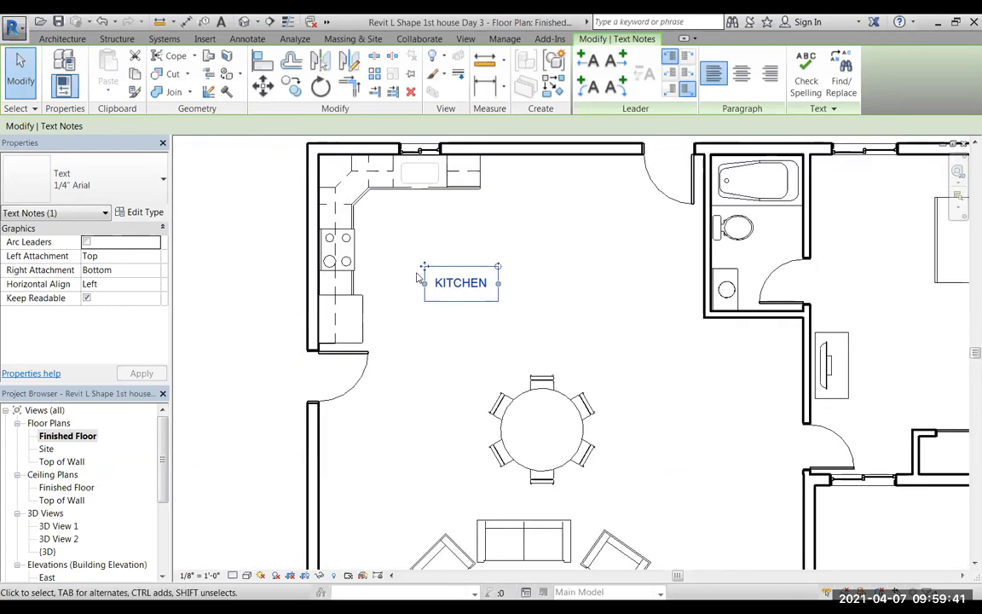
drag(424, 267, 406, 236)
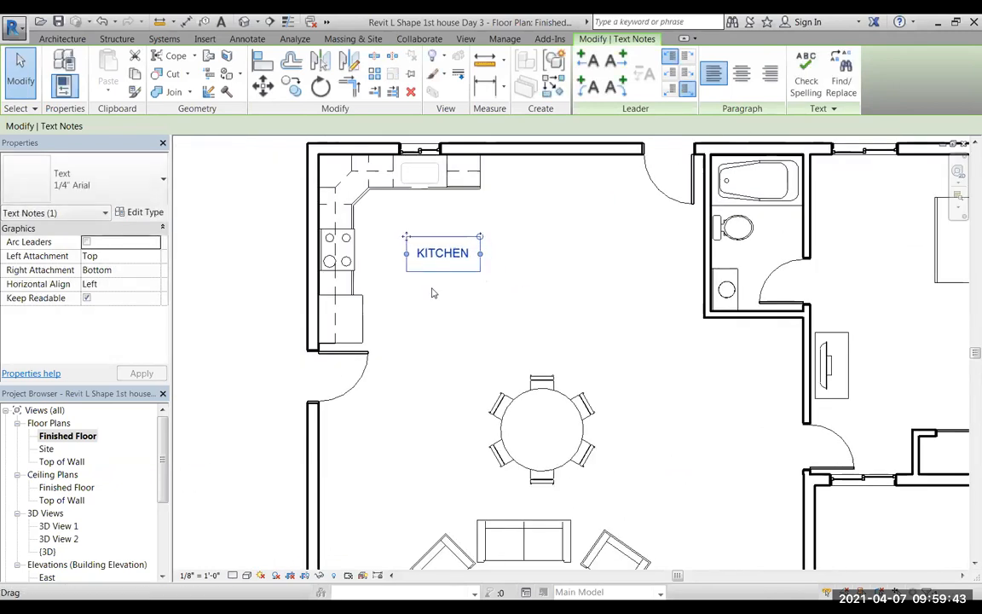
scroll(449, 335, down, 2)
click(290, 323)
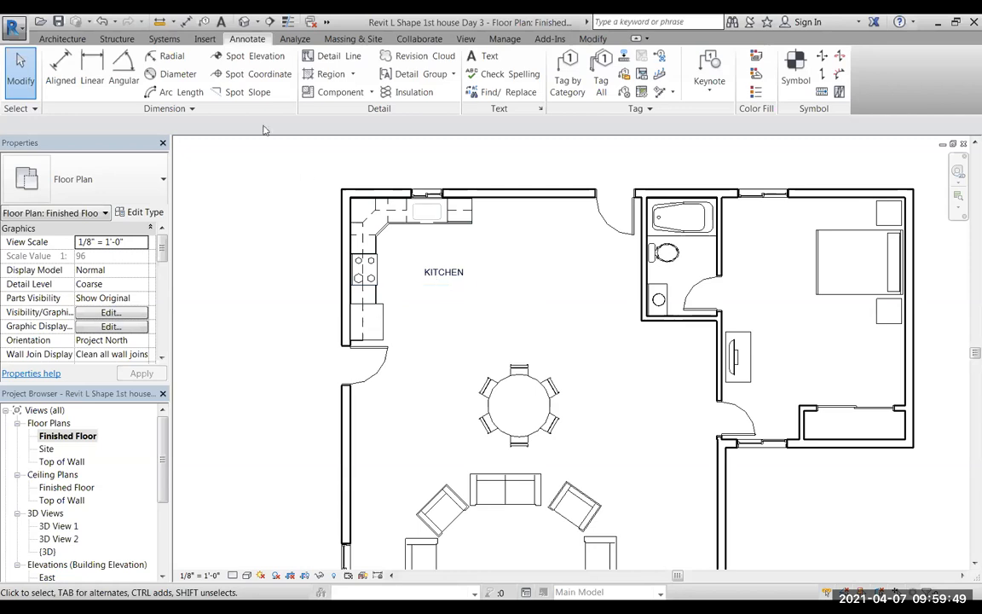
Add a text note reading "DINING ROOM" just above the round dining table.
click(483, 56)
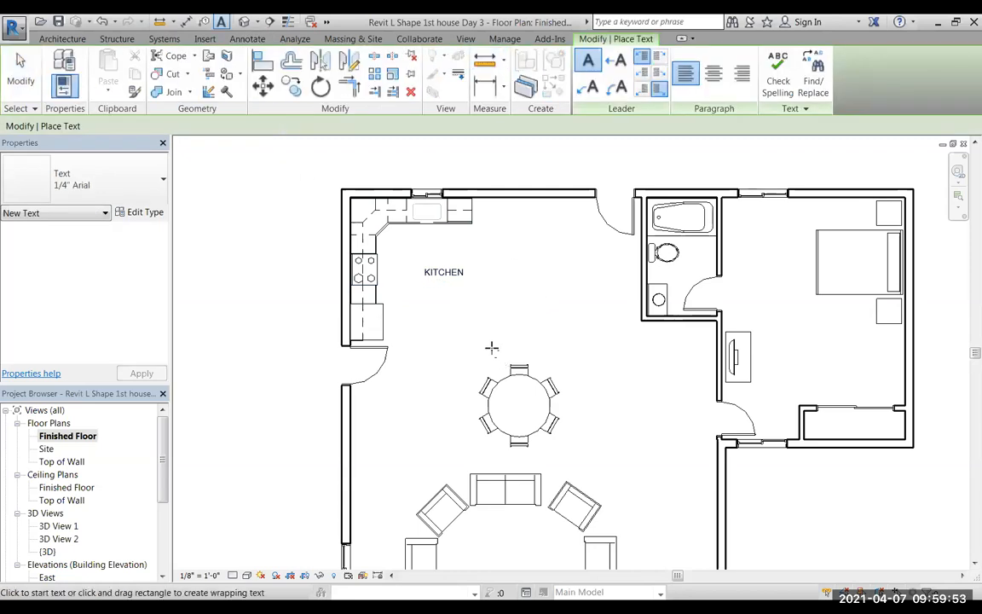
click(492, 348)
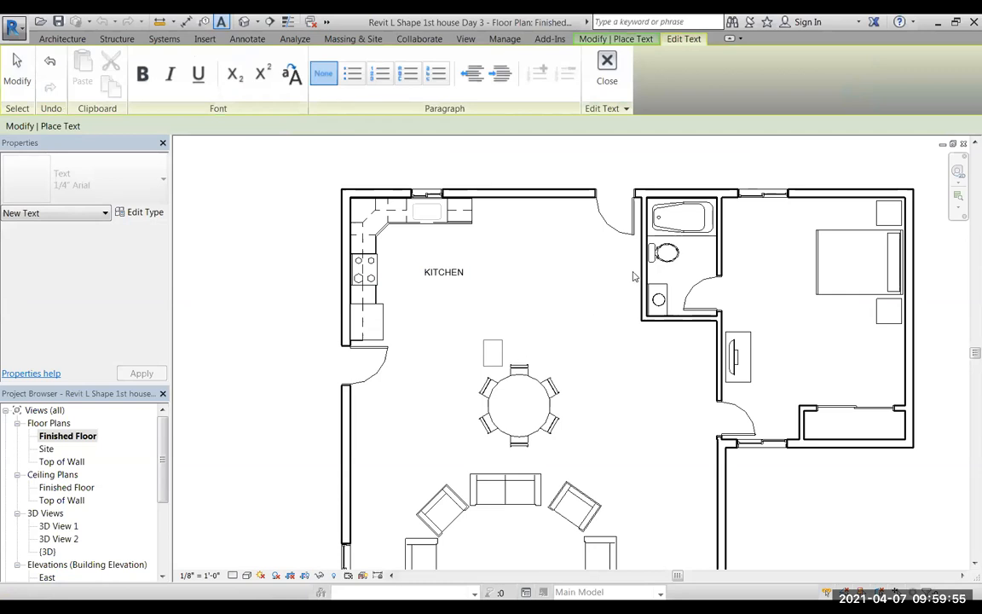
text(DINING)
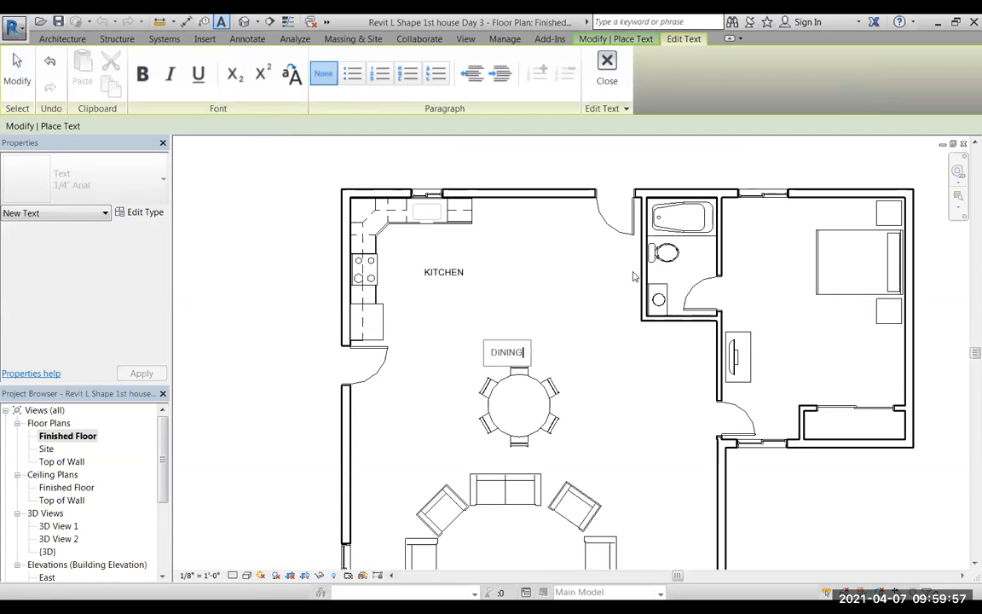
text( ROOM)
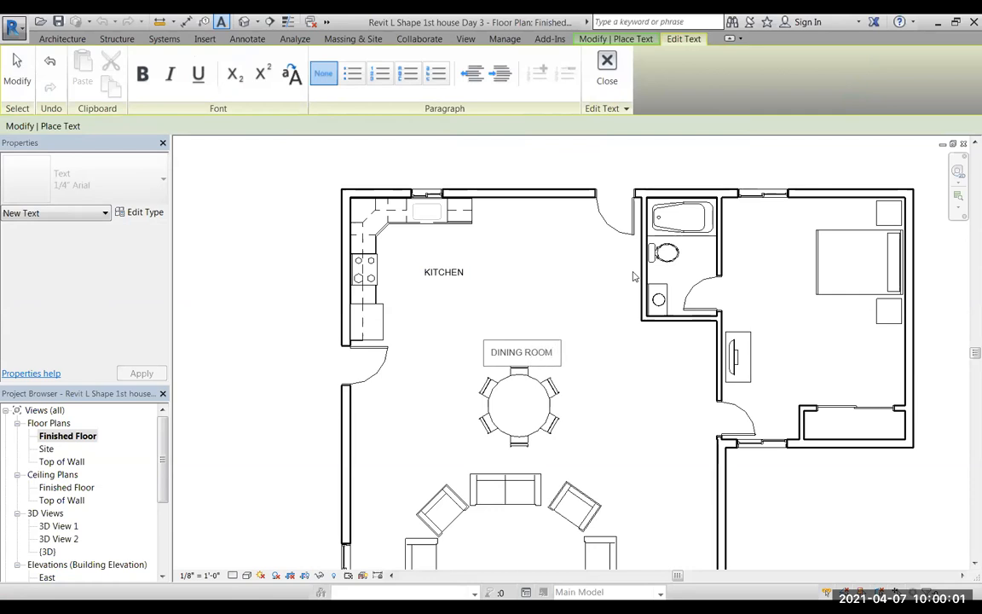
click(640, 407)
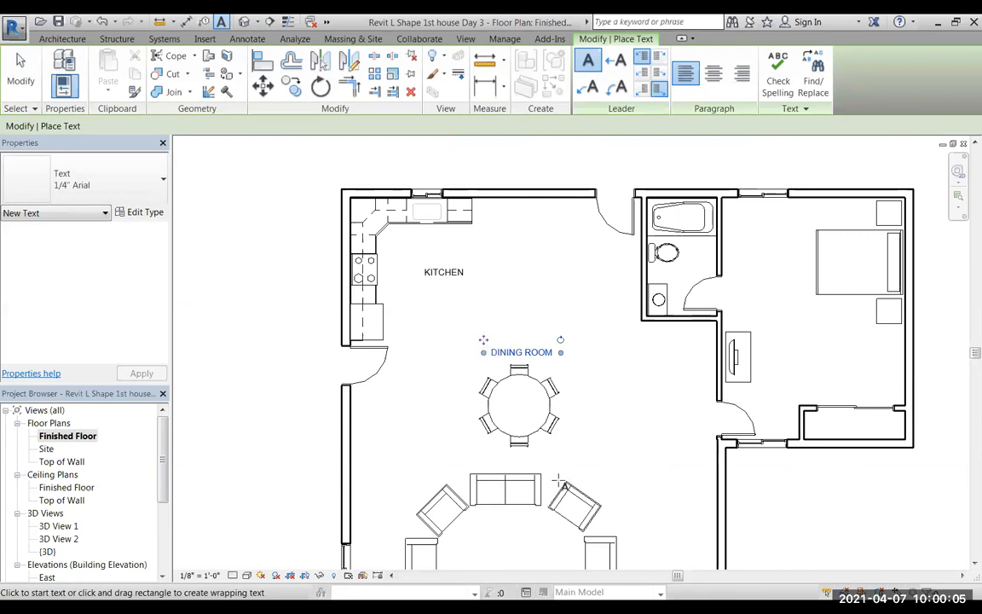
Add a text note reading "LIVING ROOM" between the sofas, just above the TV stand.
middle_drag(639, 439, 640, 343)
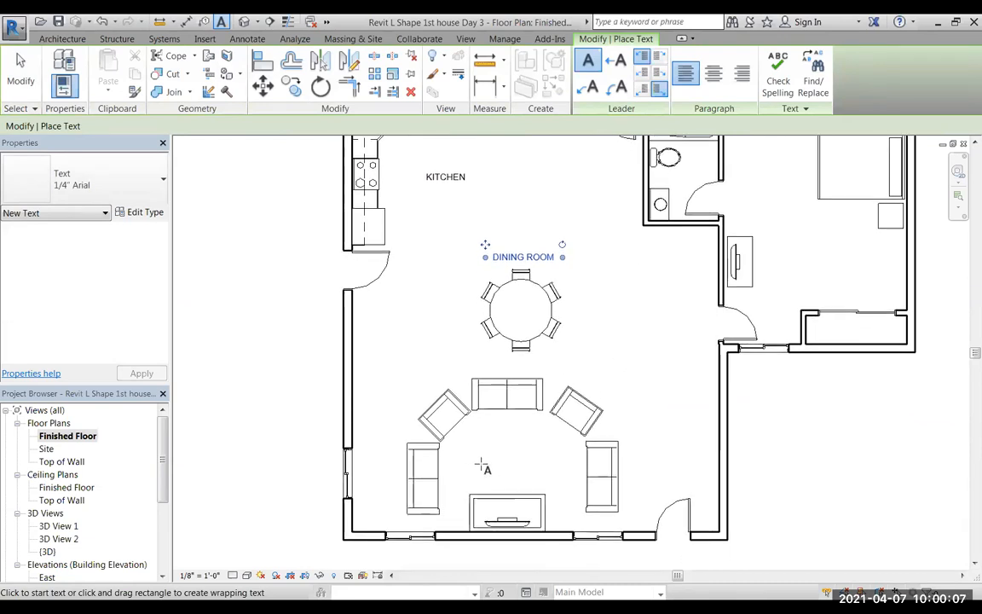
click(482, 470)
text(LIVING ROOM)
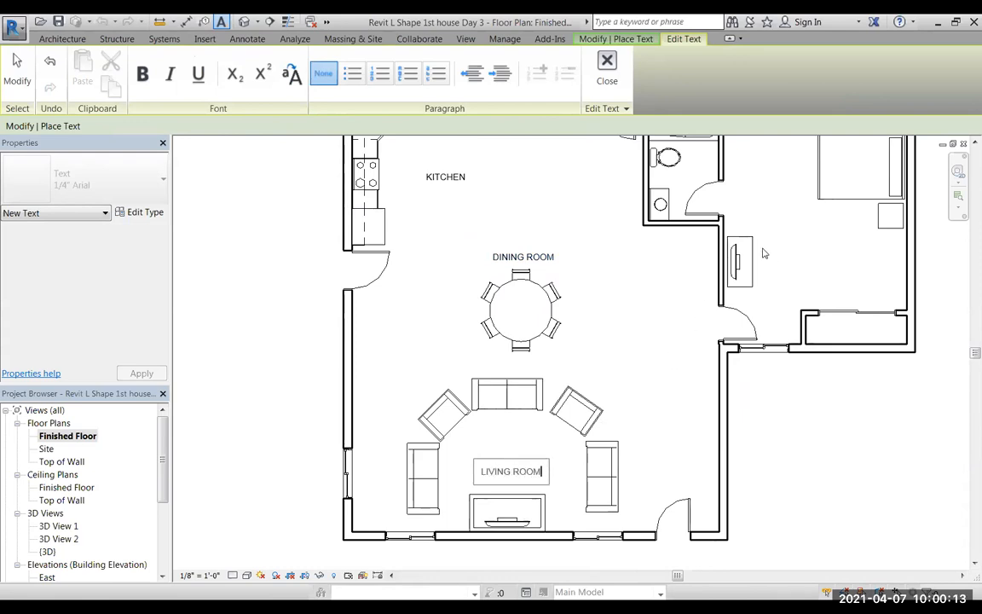
click(803, 260)
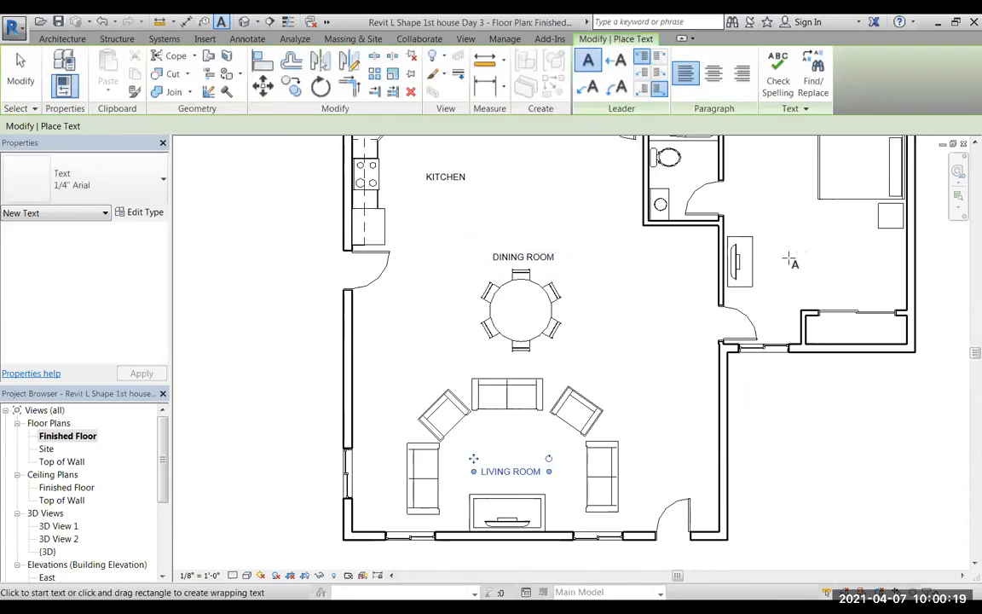
Add a text note reading "BEDROOM" in the open floor between the bedroom's TV dresser and the closet.
click(786, 257)
text(BEDROOM)
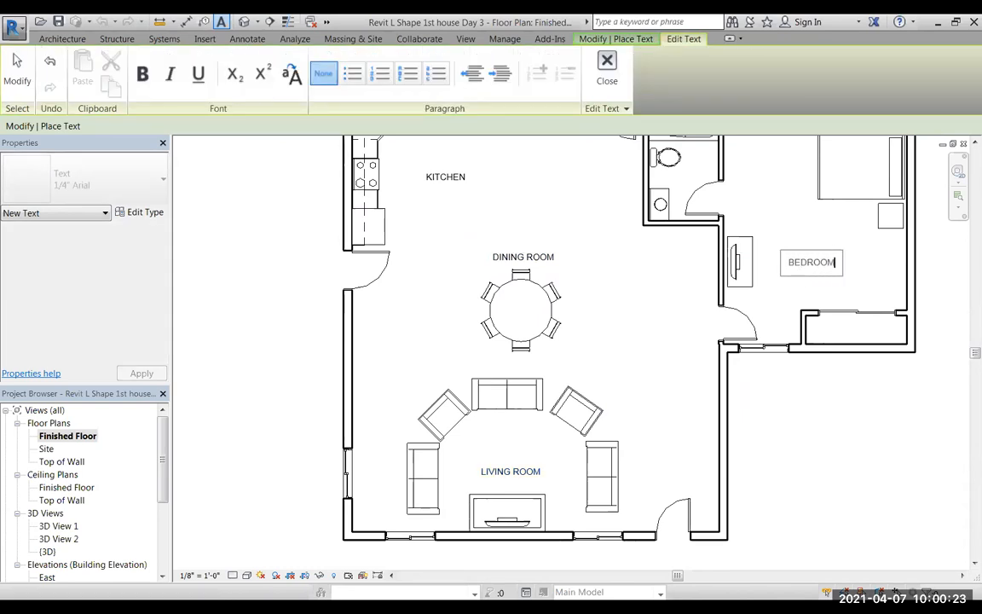
click(664, 184)
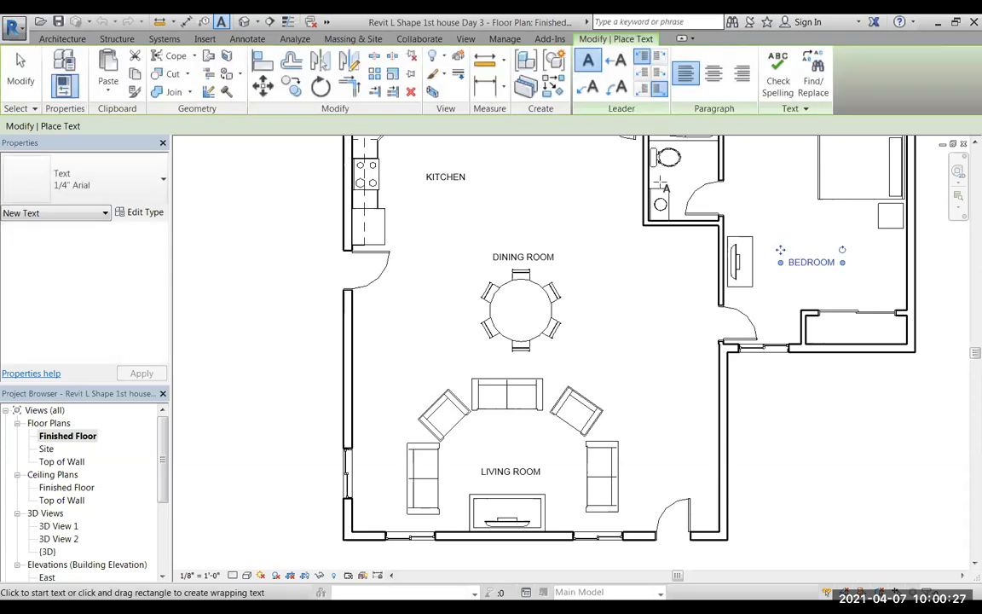
Add a text note reading "BATHROOM" between the toilet and the bathroom sink, and end text placement.
click(660, 181)
text(BATHROOM)
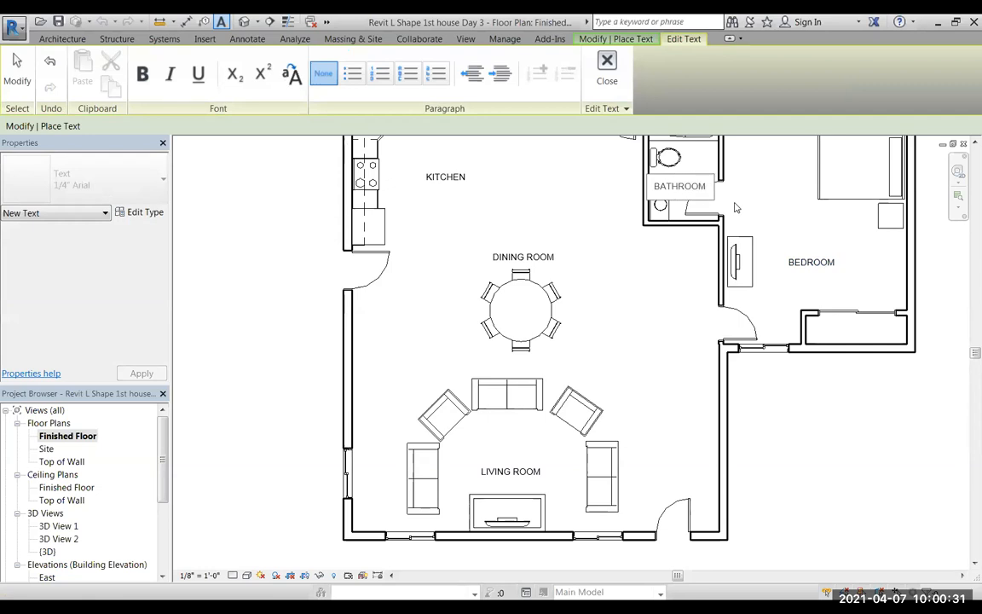
scroll(745, 412, down, 1)
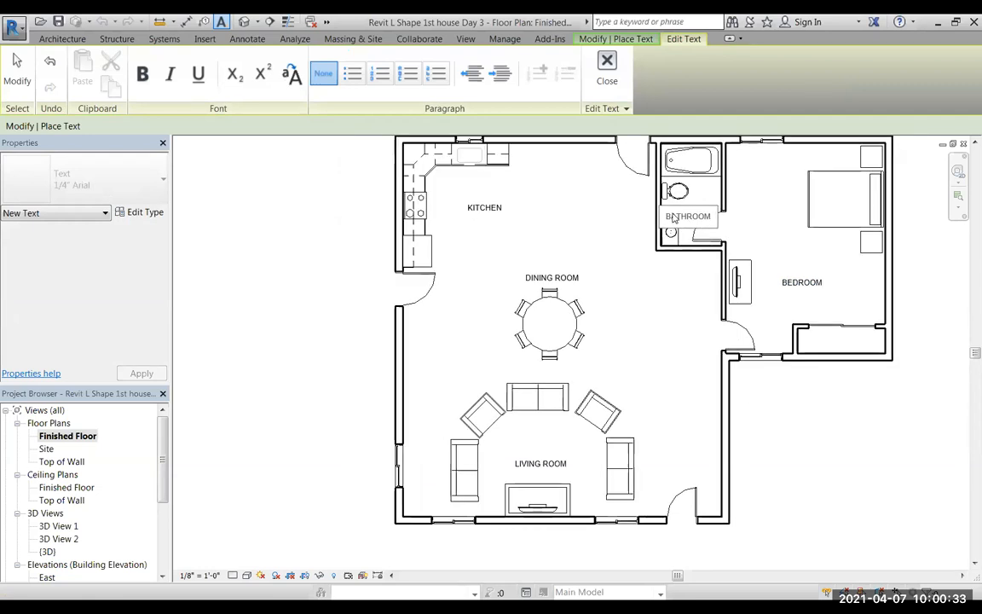
scroll(674, 219, up, 2)
click(646, 351)
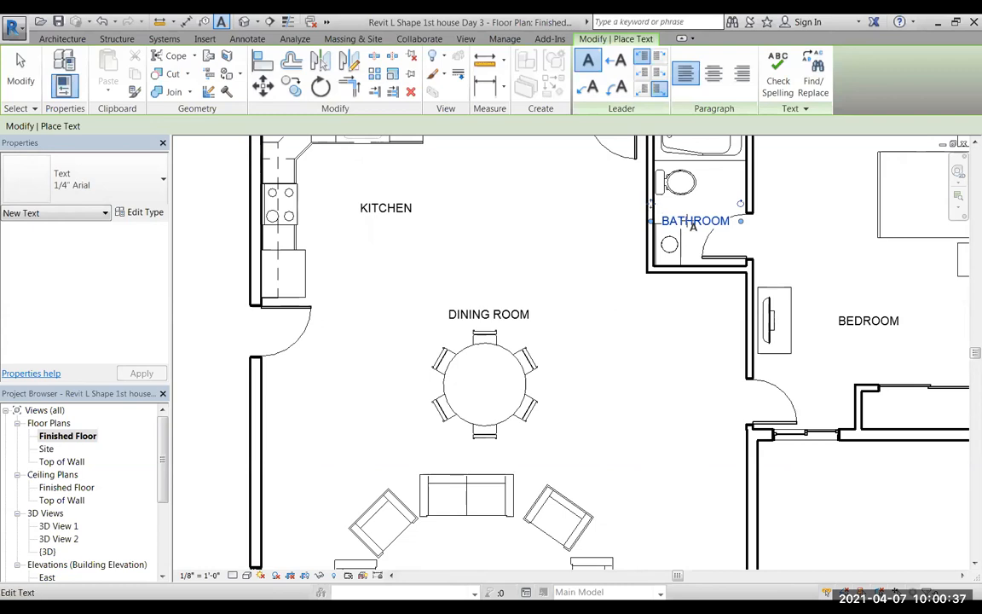
click(21, 72)
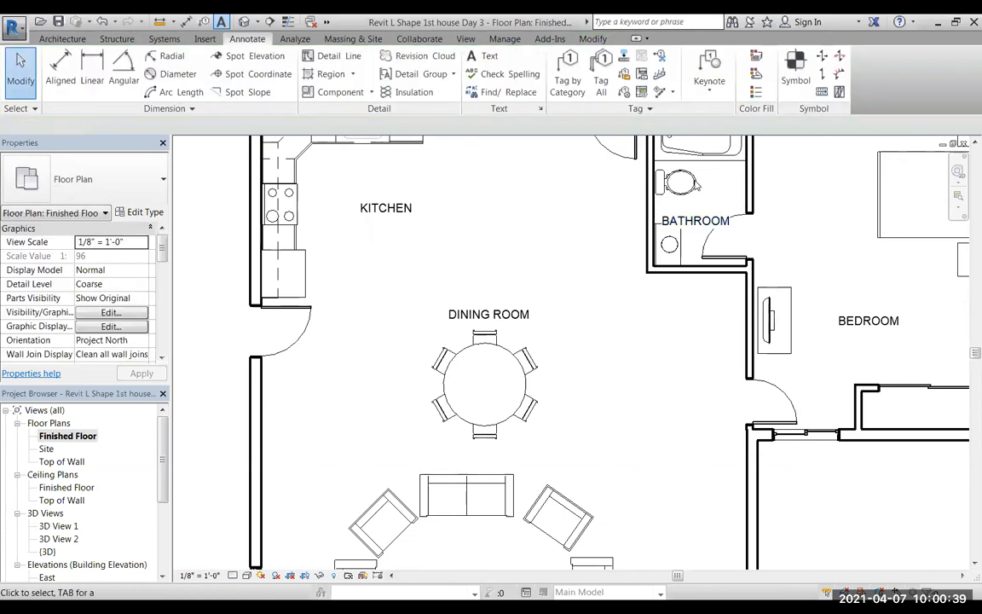
Move the BATHROOM label slightly up toward the toilet so it clears the sink and door swing, and deselect it.
click(697, 223)
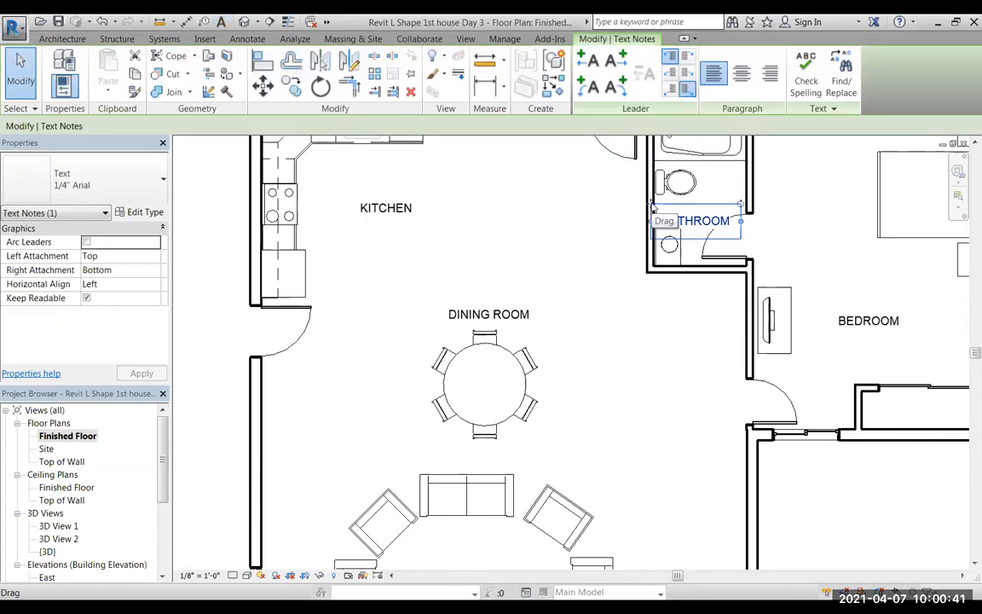
double_click(670, 213)
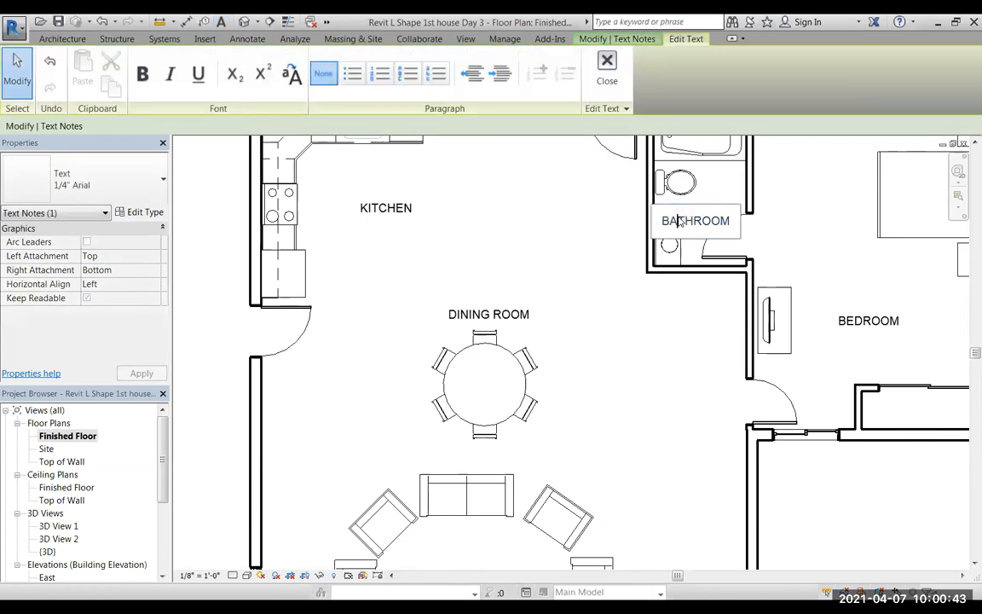
click(563, 204)
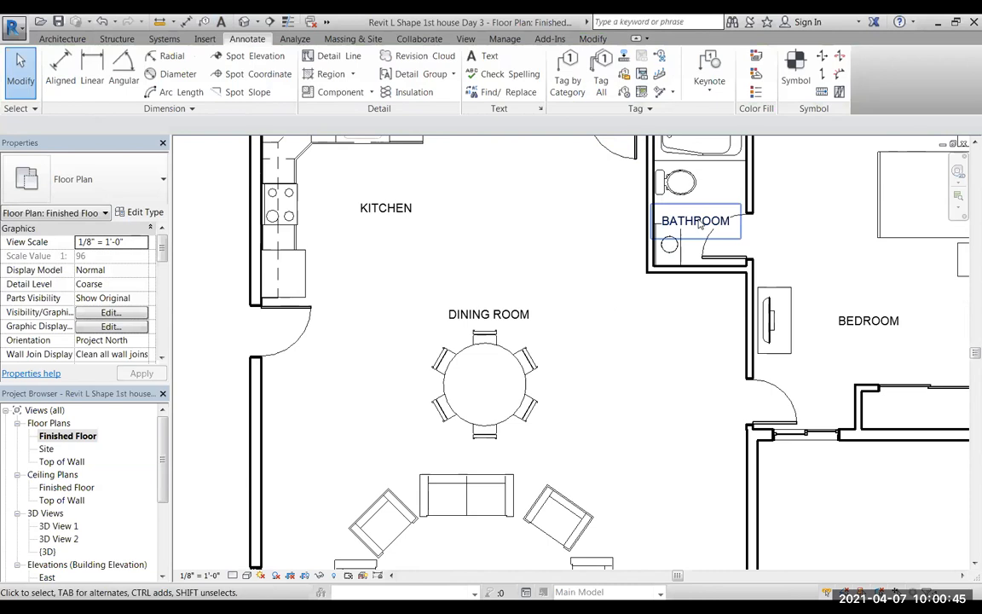
ctrl+drag(650, 207, 648, 191)
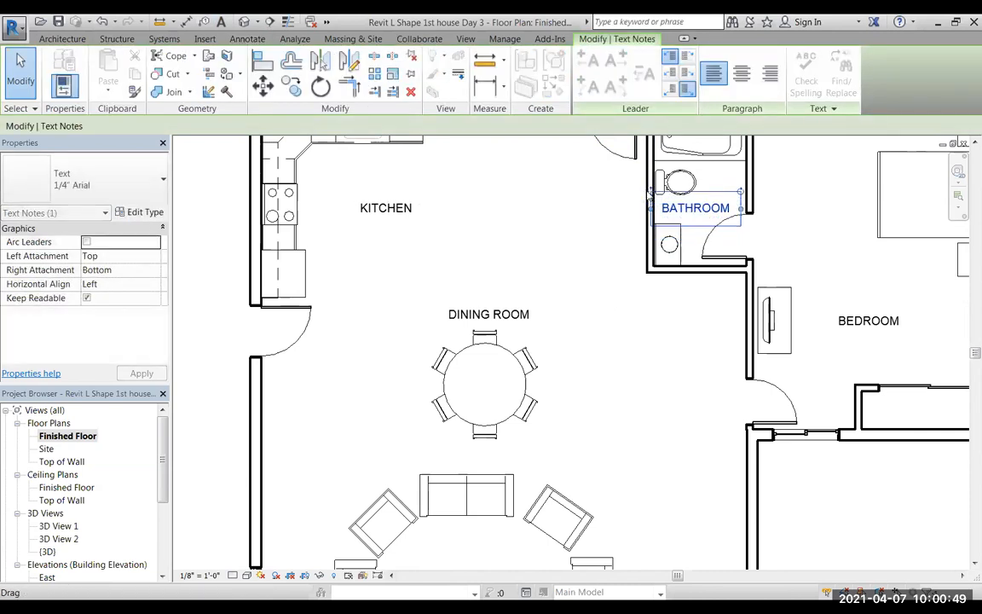
click(585, 265)
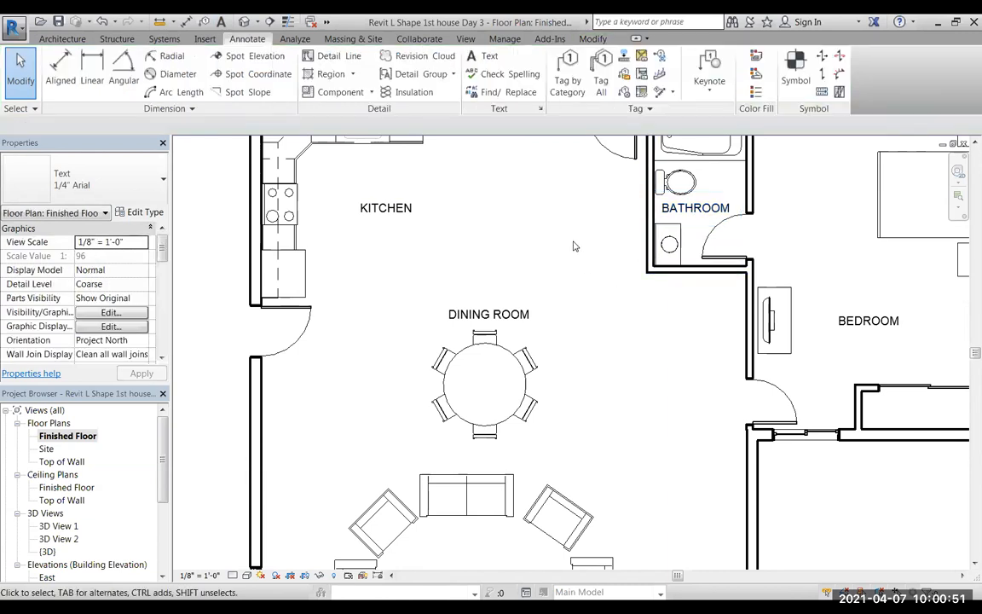
scroll(706, 254, down, 3)
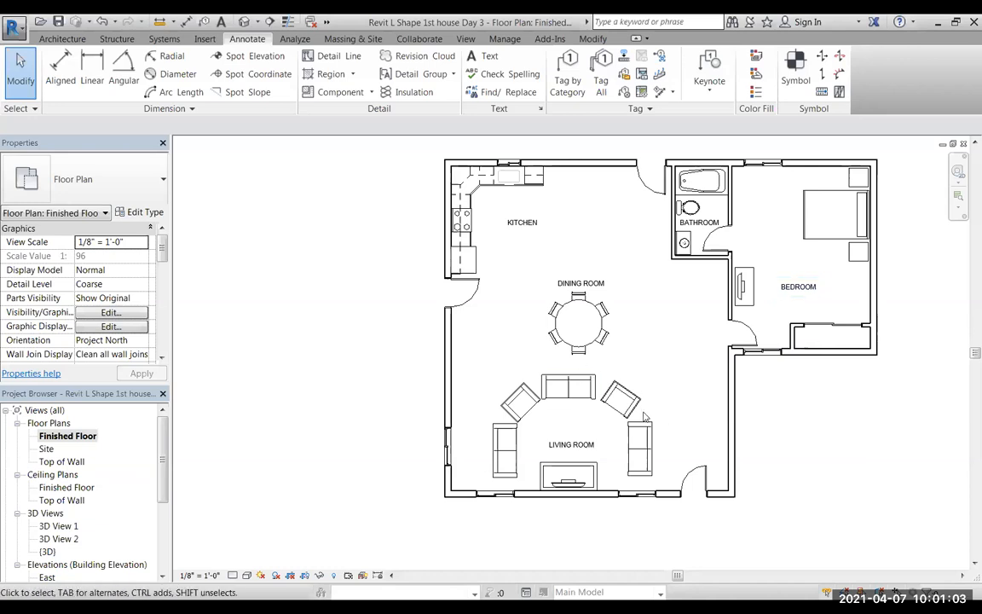
Save the project with the labelled floor plan.
middle_drag(692, 400, 625, 421)
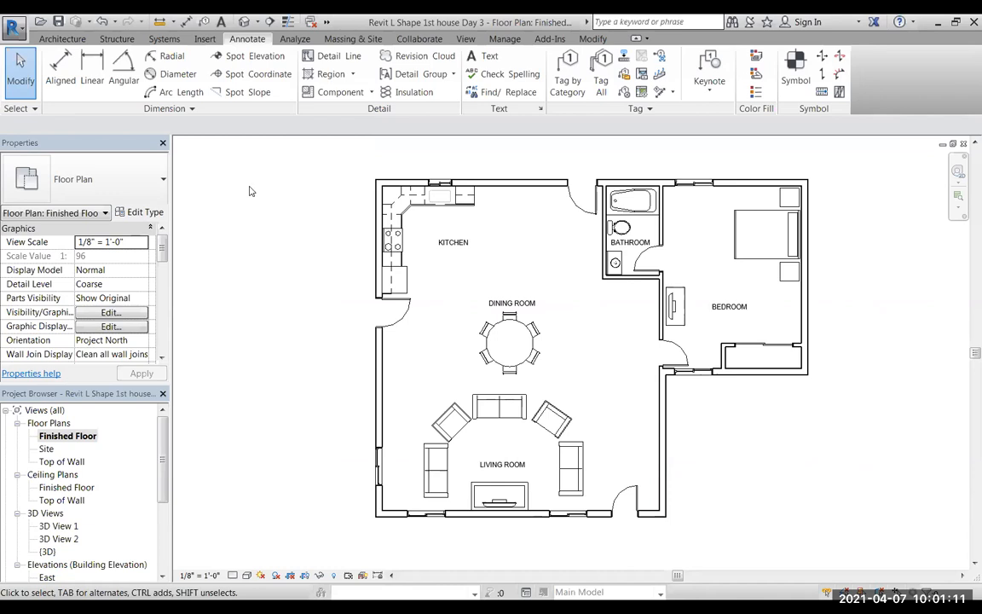
click(57, 22)
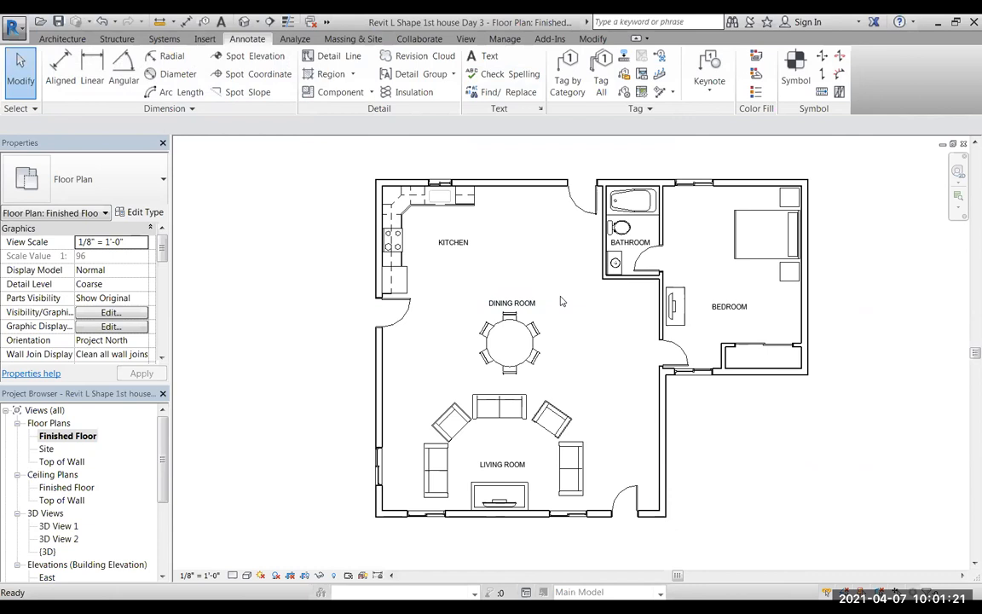
middle_drag(590, 356, 569, 360)
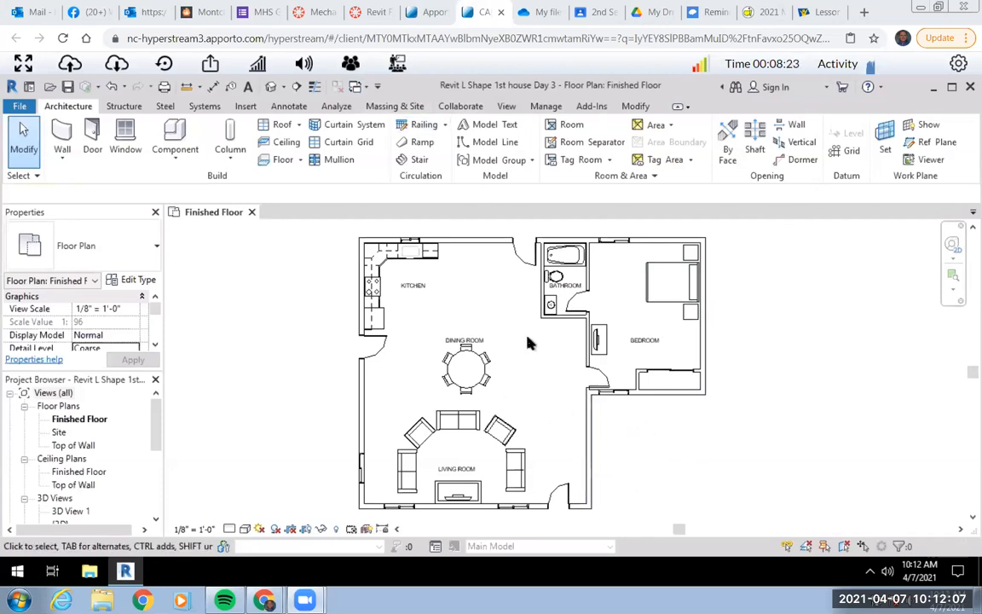
Add a text note with the author's title and surname in the open area outside the house, below the bedroom.
middle_drag(564, 403, 556, 399)
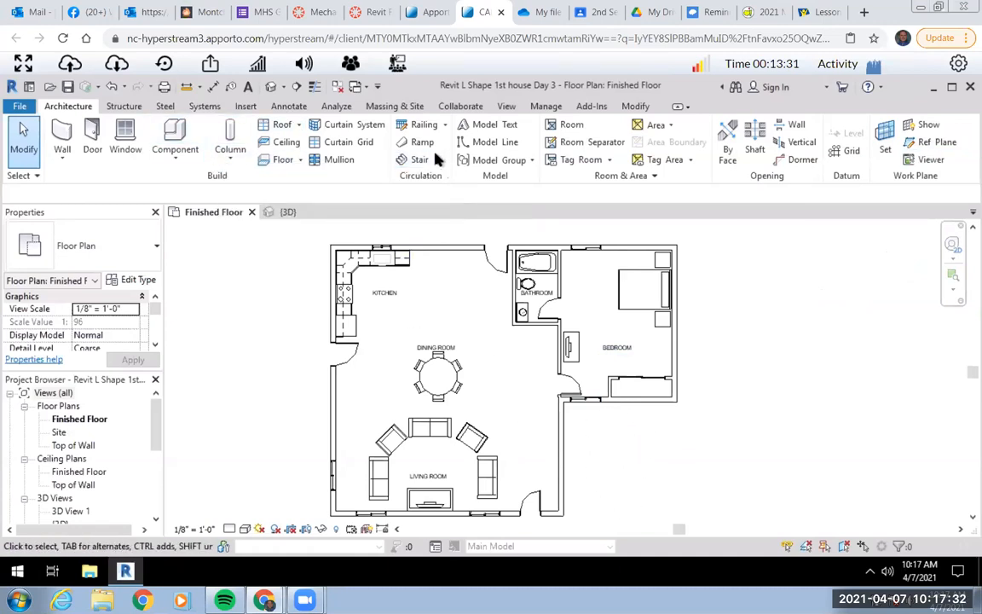
click(297, 108)
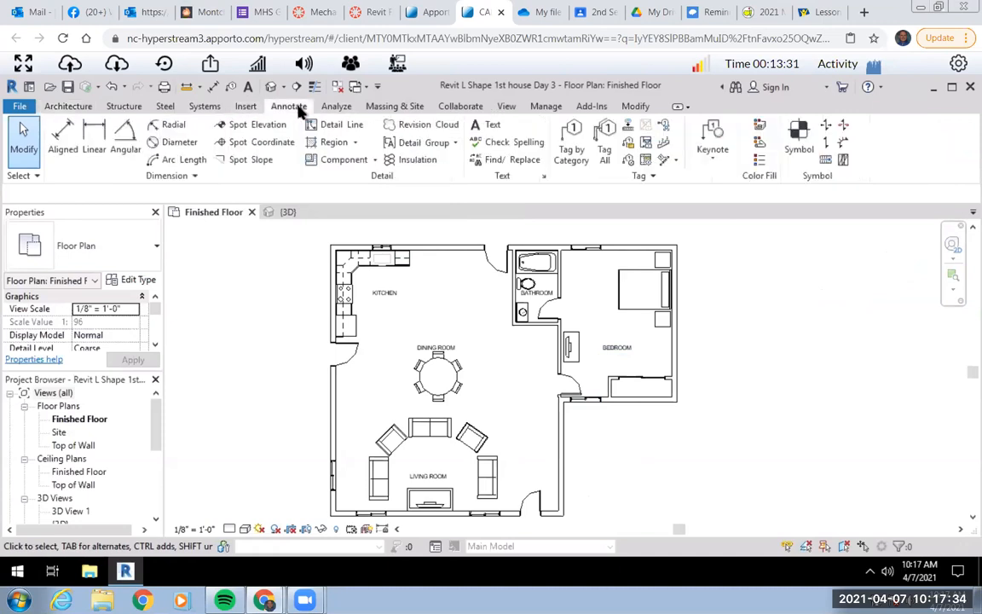
click(488, 125)
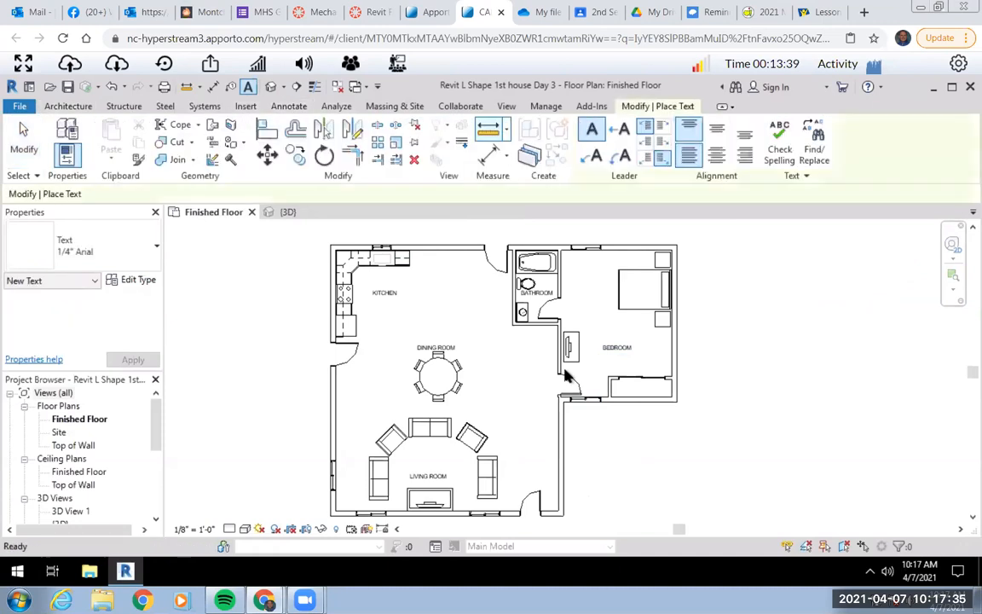
click(590, 439)
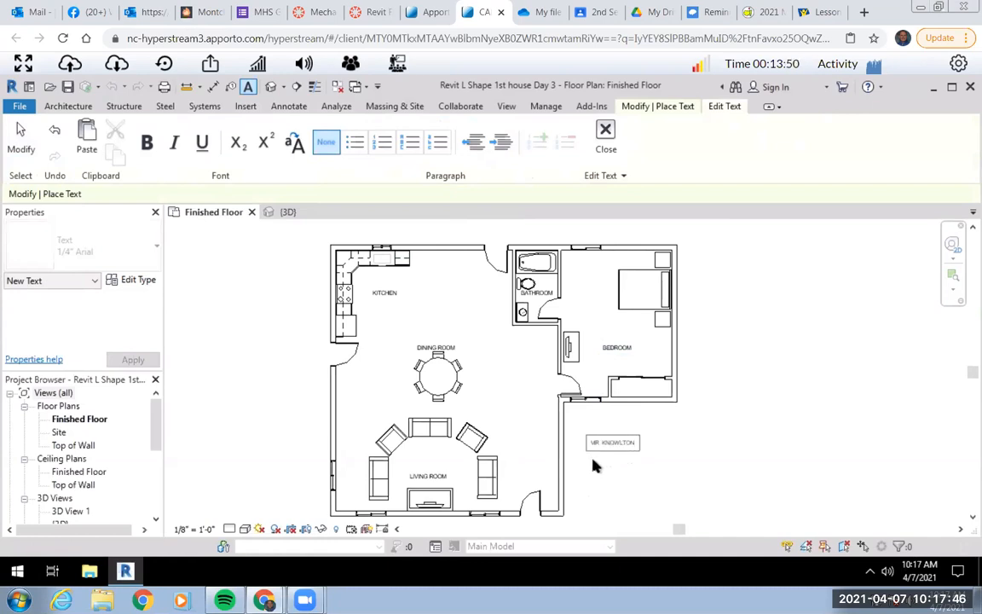
click(602, 410)
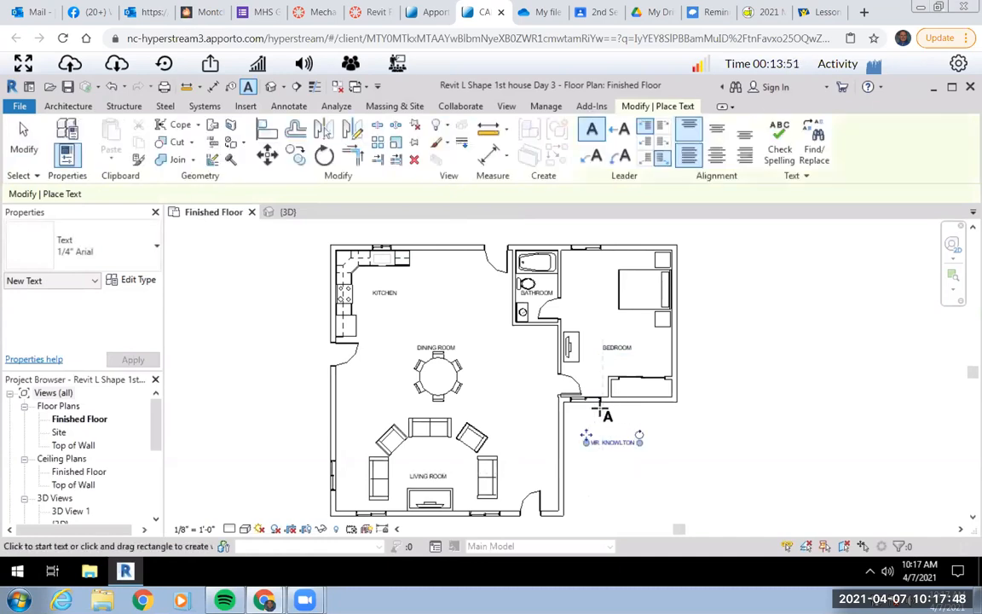
End text placement and move the south elevation marker up close to the house's lower wall.
scroll(607, 441, up, 3)
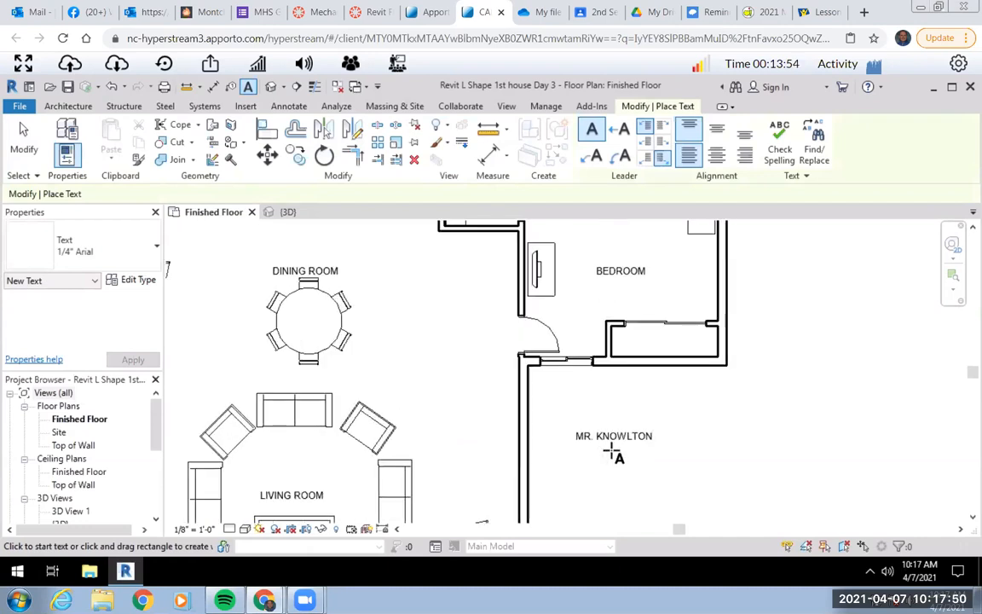
scroll(603, 442, down, 2)
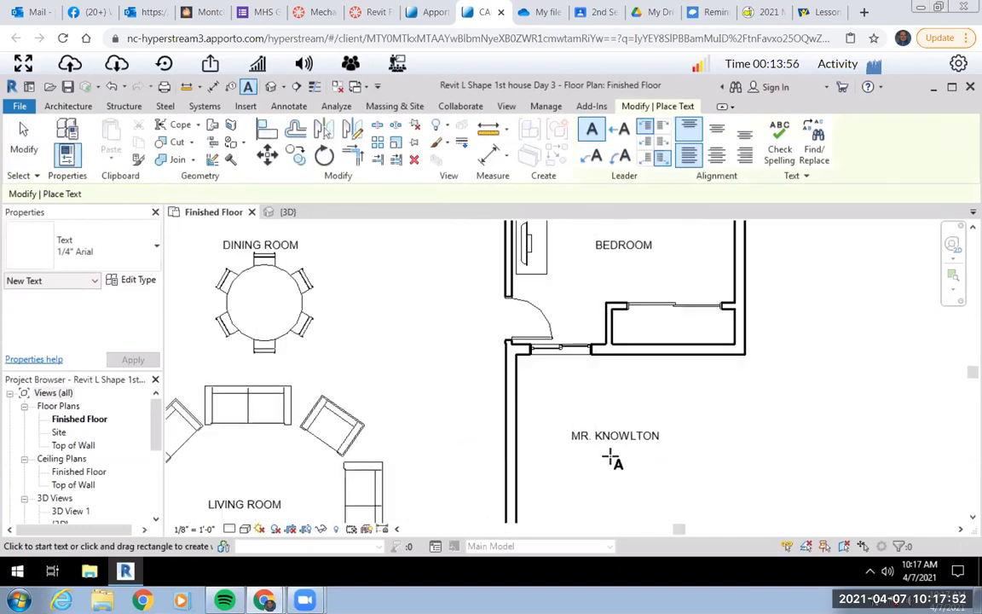
scroll(588, 451, down, 2)
scroll(589, 450, down, 1)
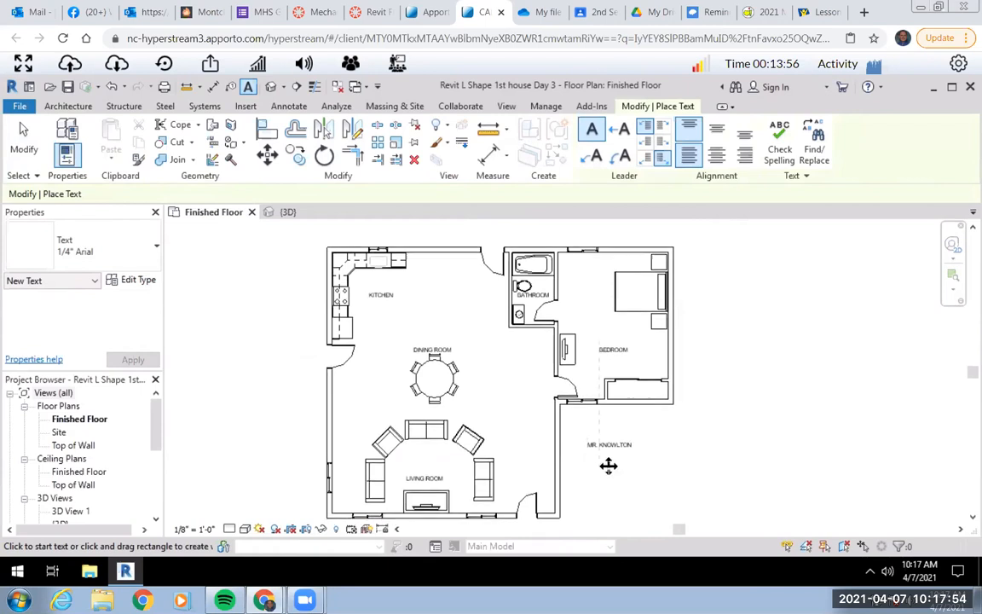
scroll(596, 439, down, 3)
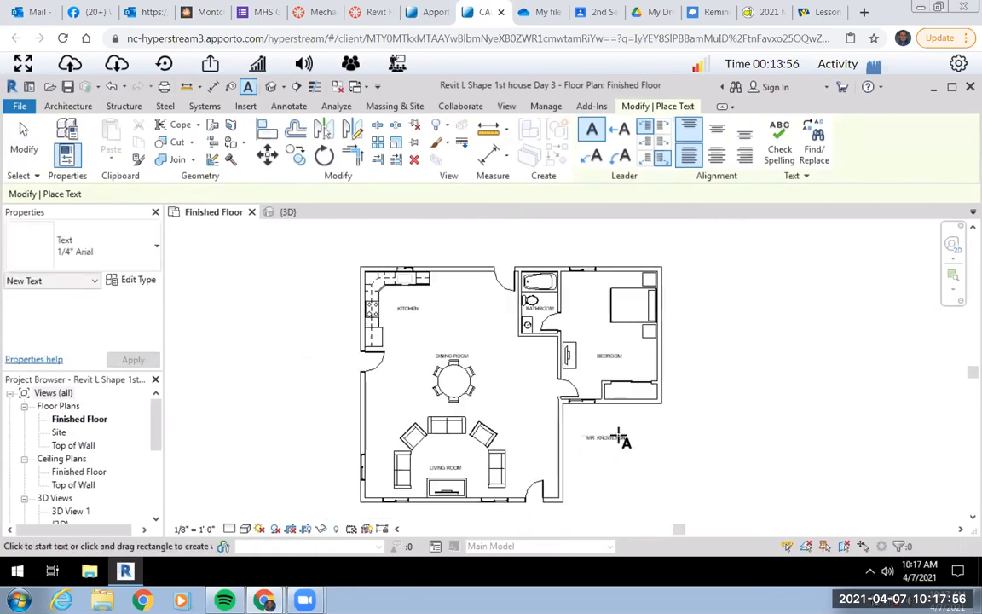
middle_drag(631, 457, 616, 440)
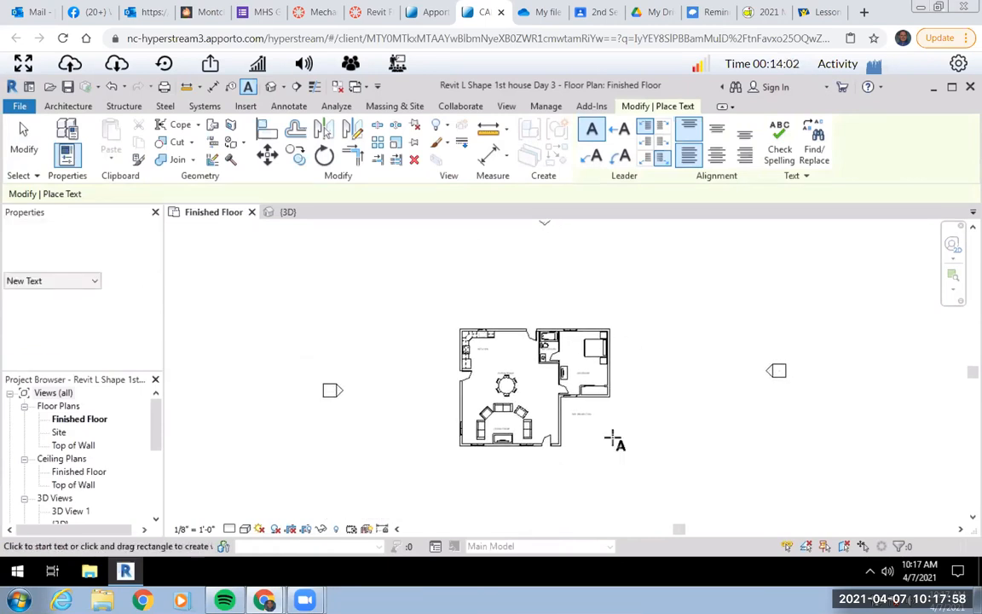
scroll(708, 458, down, 2)
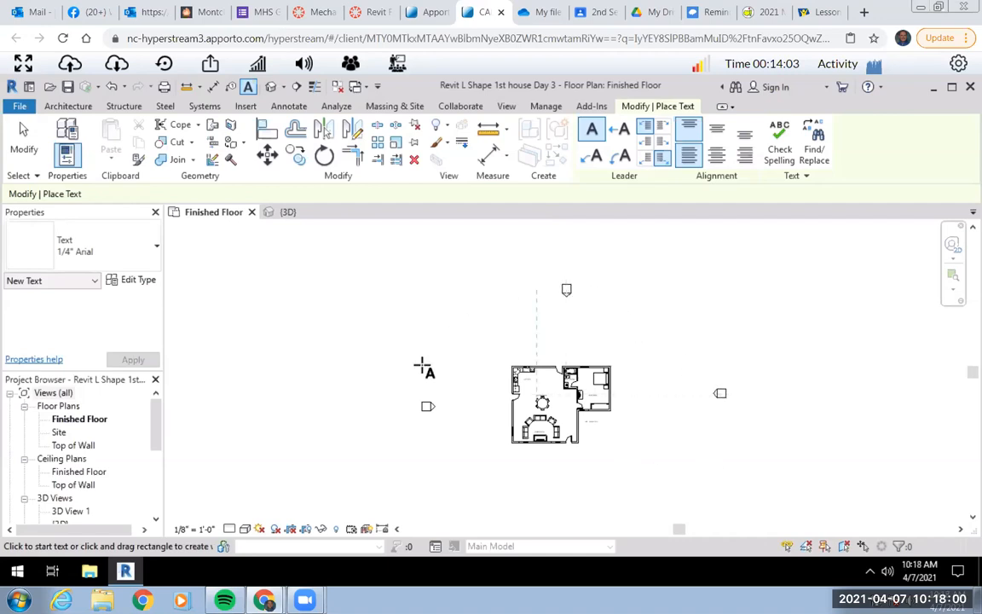
scroll(640, 438, down, 2)
middle_drag(640, 438, 633, 407)
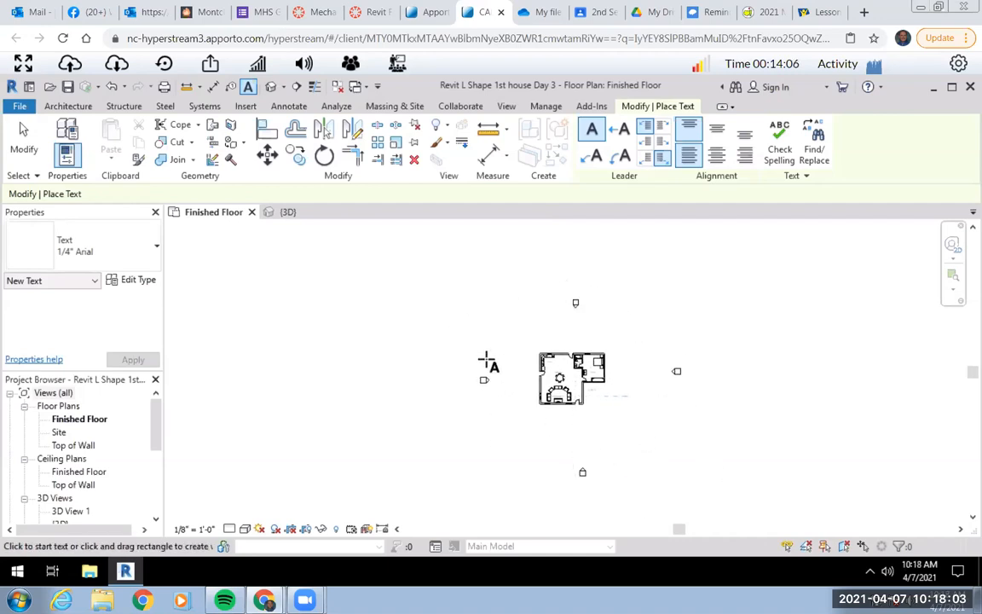
click(26, 135)
mouse_move(555, 447)
mouse_down()
mouse_move(595, 482)
mouse_move(581, 414)
mouse_up()
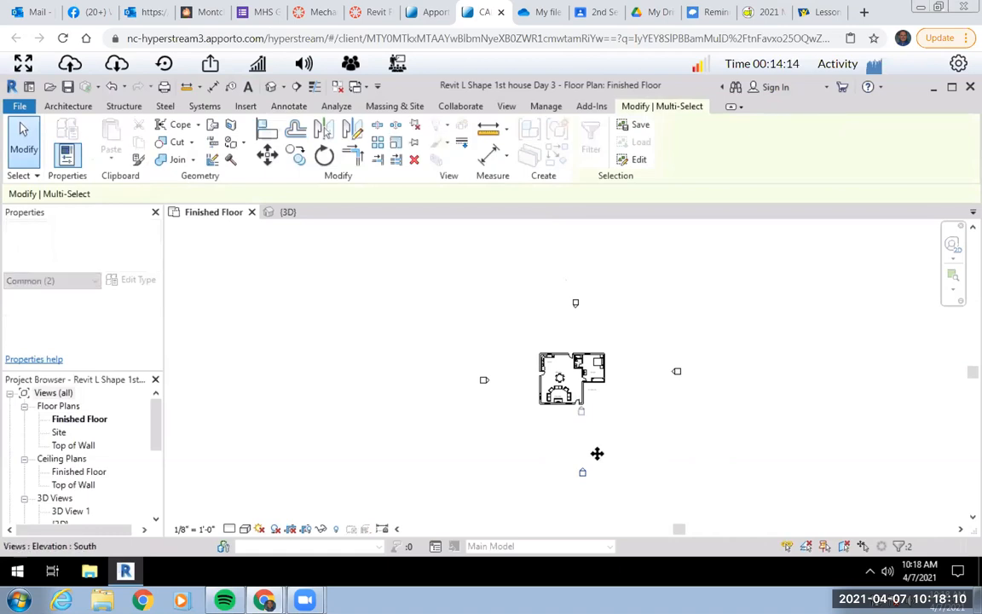
click(657, 346)
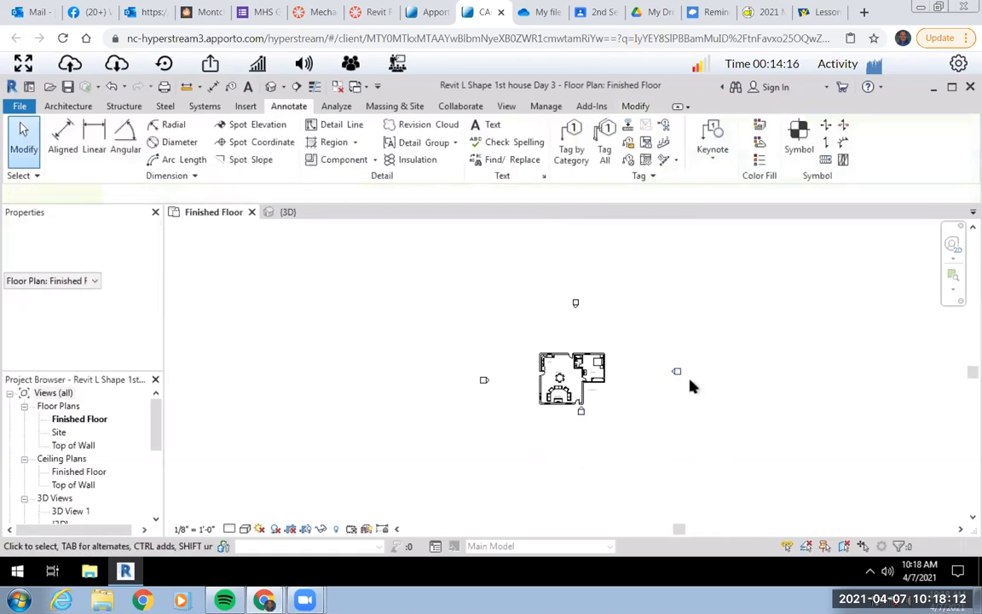
Move the east, north and west elevation markers in close to their sides of the house.
click(675, 372)
drag(649, 370, 612, 372)
mouse_move(601, 323)
mouse_down()
mouse_move(544, 280)
mouse_move(577, 343)
mouse_up()
mouse_move(511, 412)
mouse_down()
mouse_move(459, 369)
mouse_move(532, 379)
mouse_up()
Set up printing of the floor plan with Microsoft Print to PDF and open the print preview.
scroll(602, 397, up, 3)
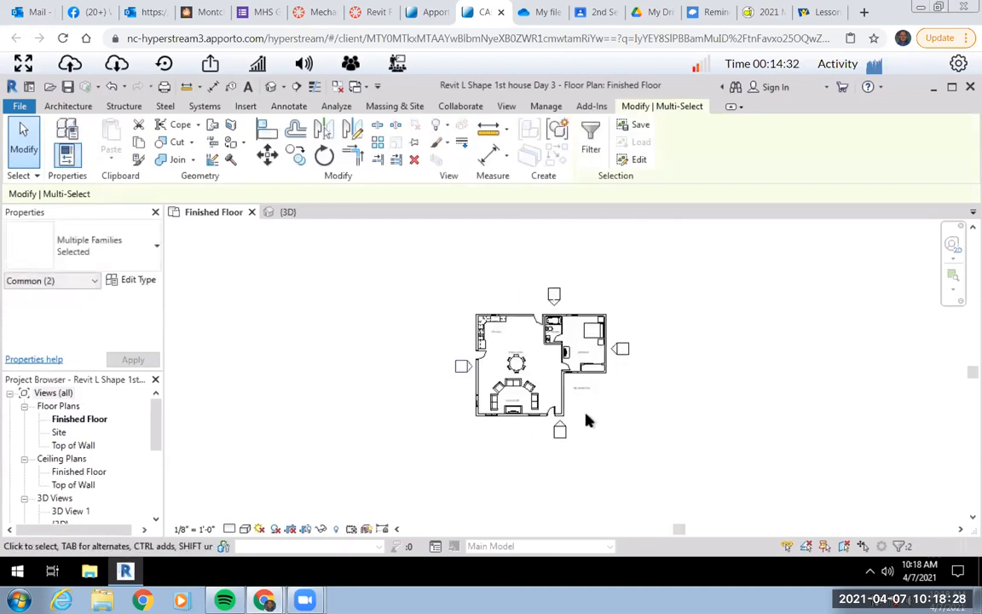
scroll(550, 373, up, 3)
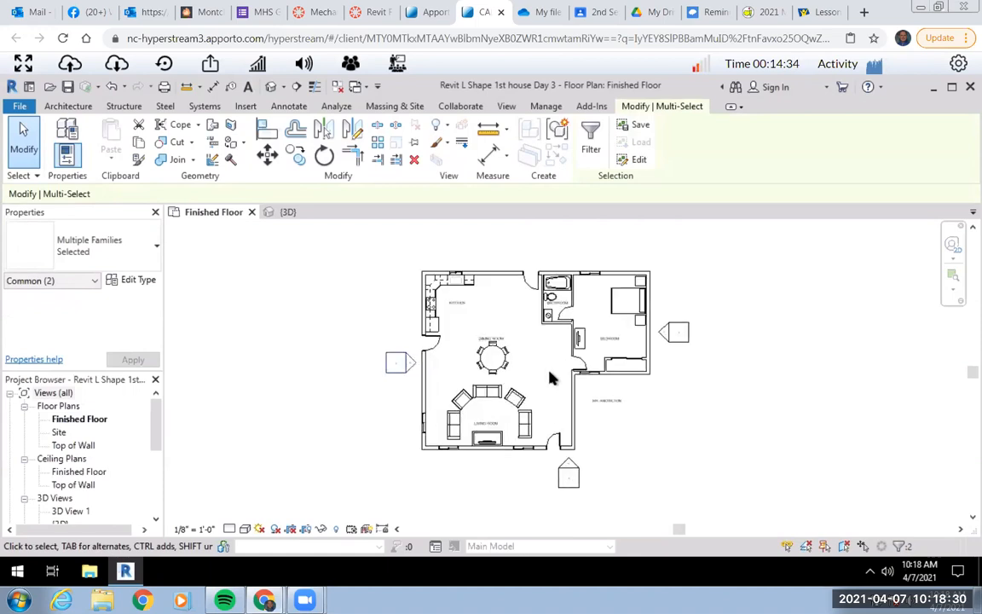
scroll(596, 403, up, 1)
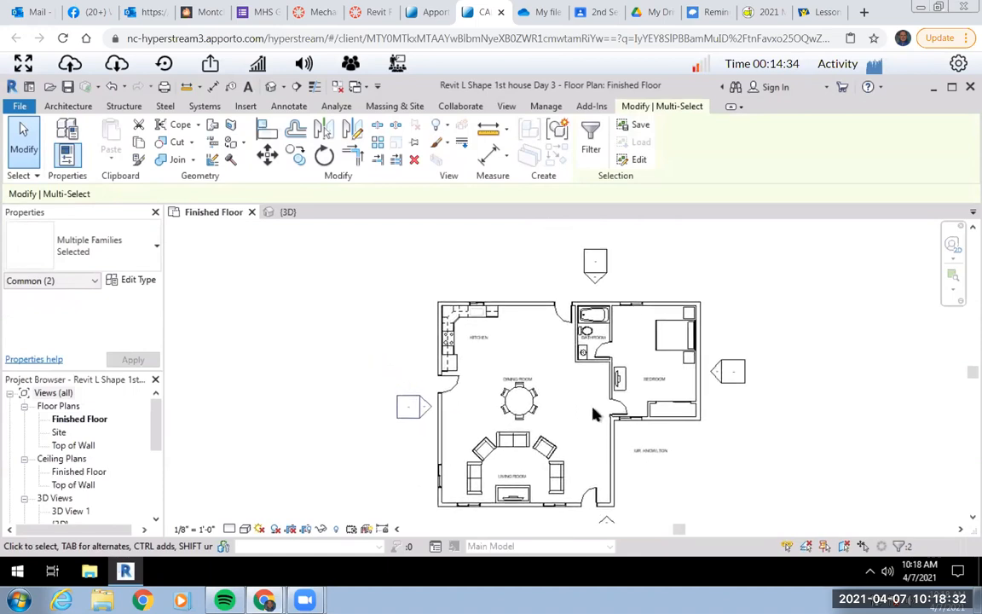
scroll(594, 405, up, 1)
scroll(588, 388, up, 2)
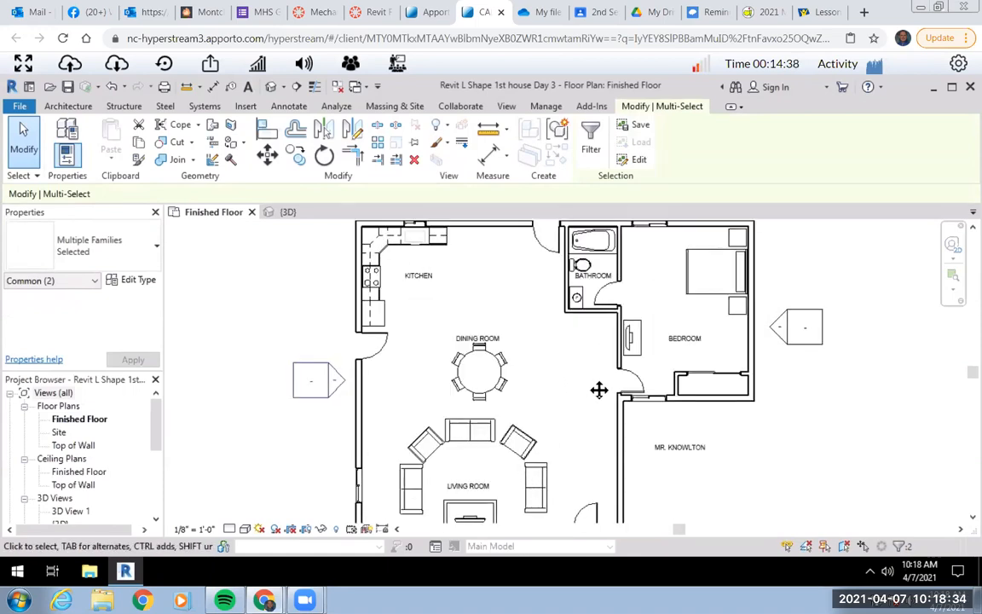
scroll(588, 386, down, 1)
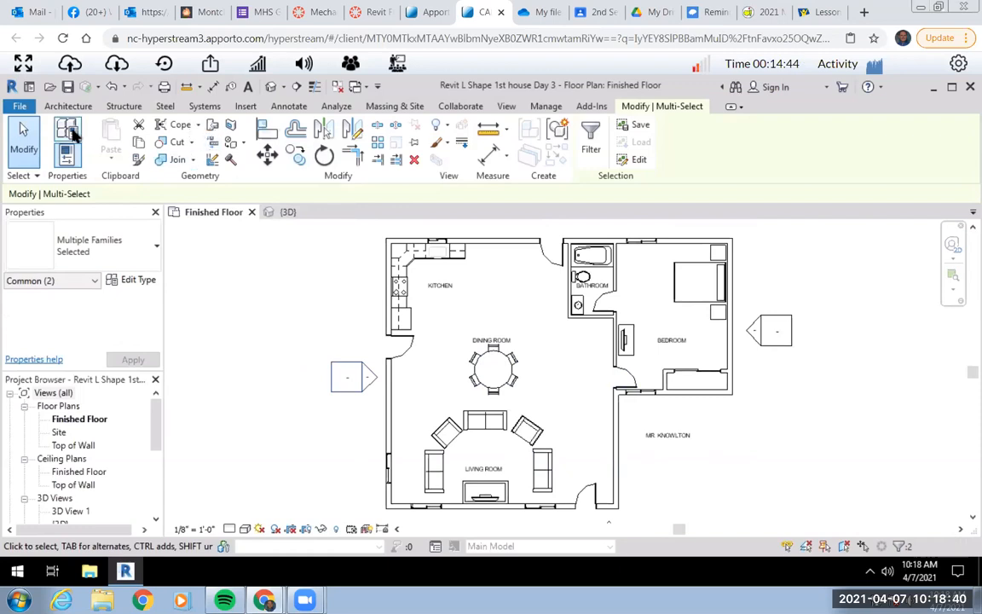
click(19, 106)
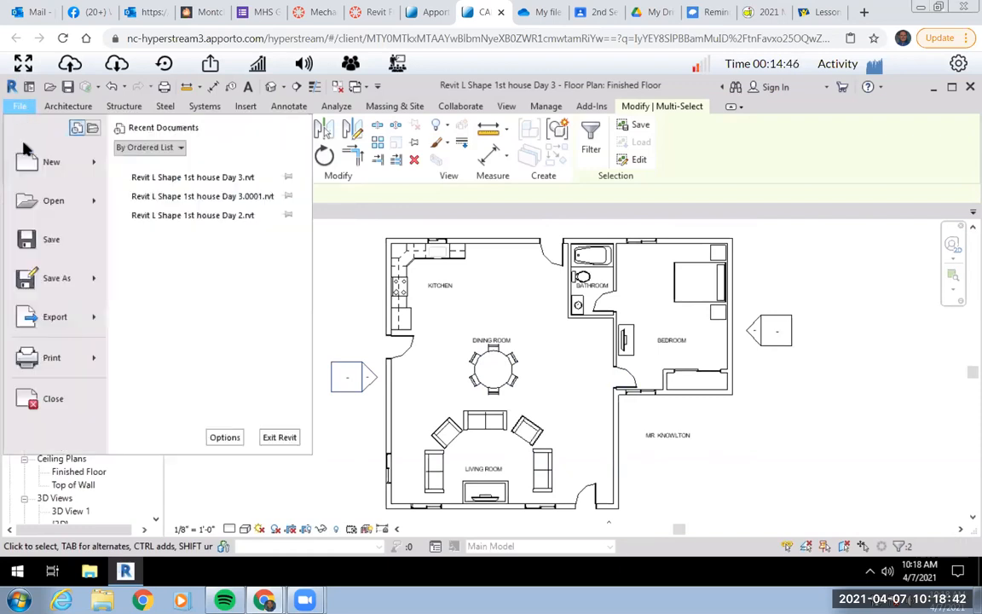
click(47, 362)
click(383, 173)
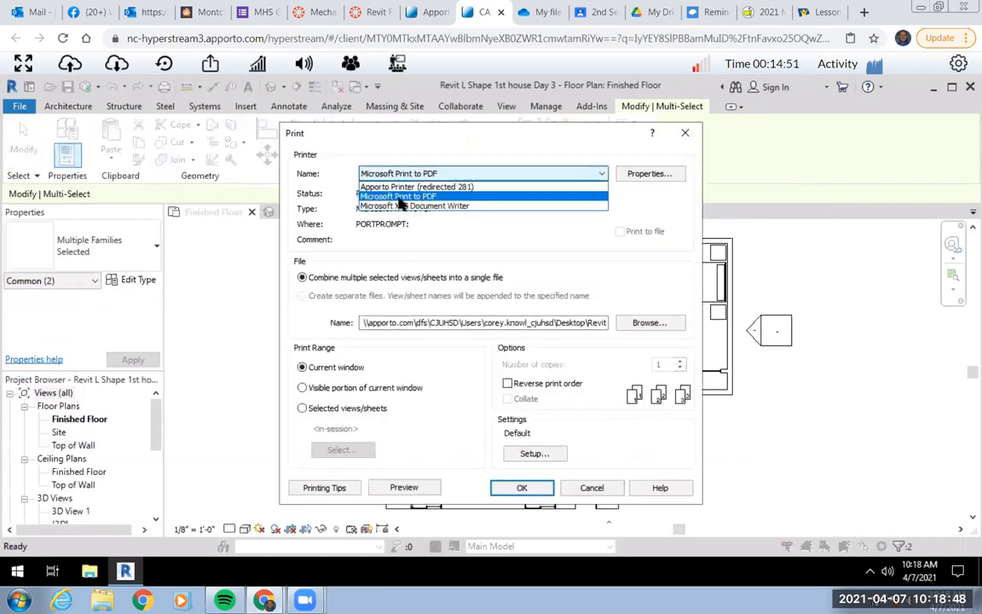
click(418, 197)
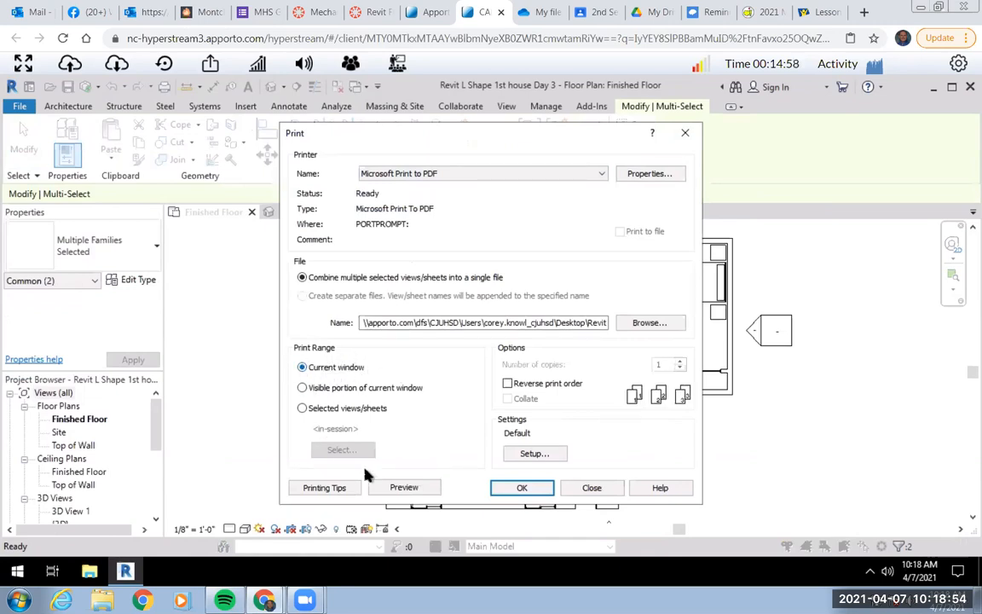
click(404, 488)
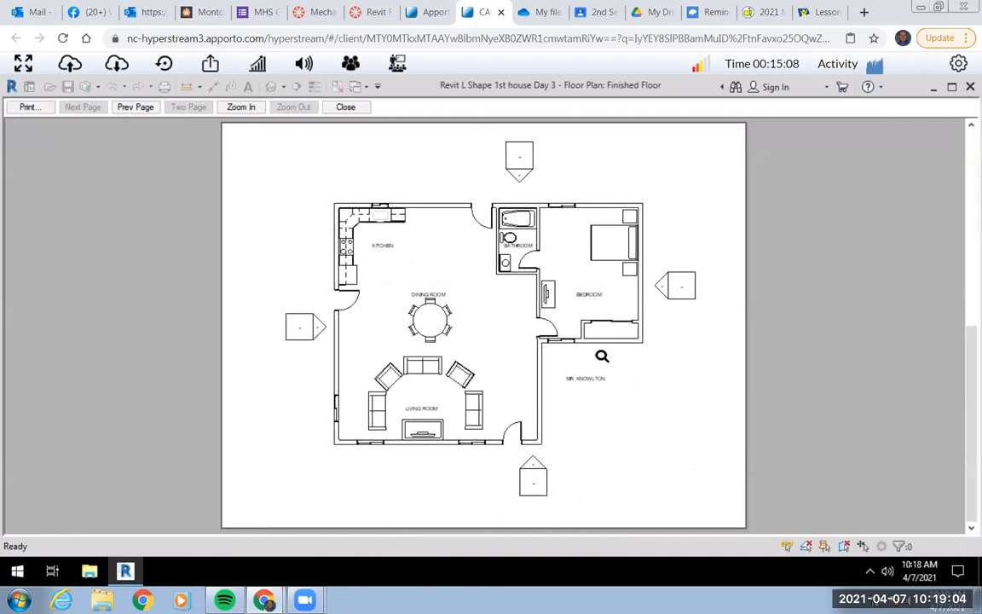
Print the previewed floor plan to a PDF on the Desktop, with a file name describing the L SHAPE floor plan.
click(27, 108)
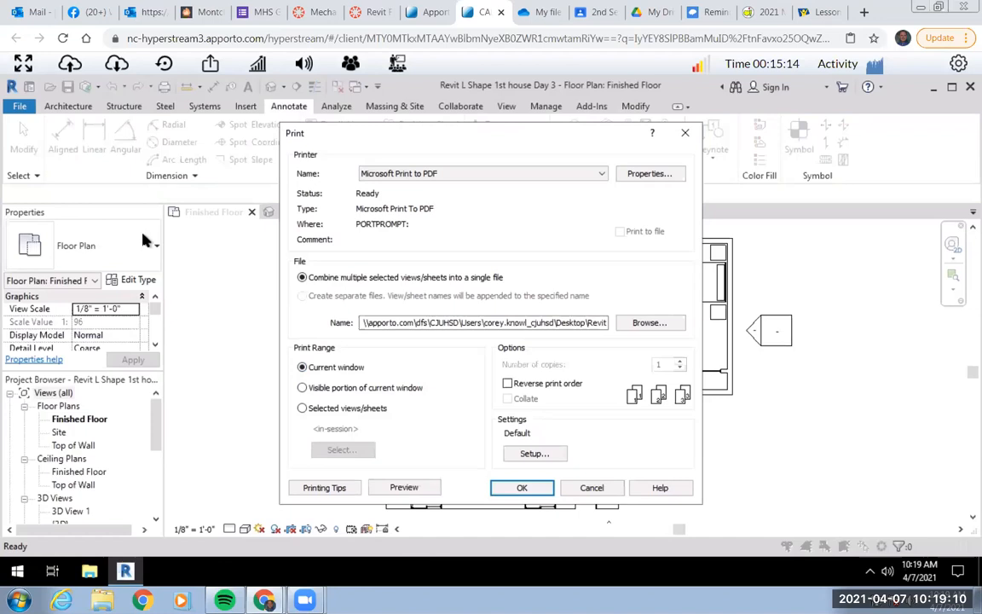
click(521, 487)
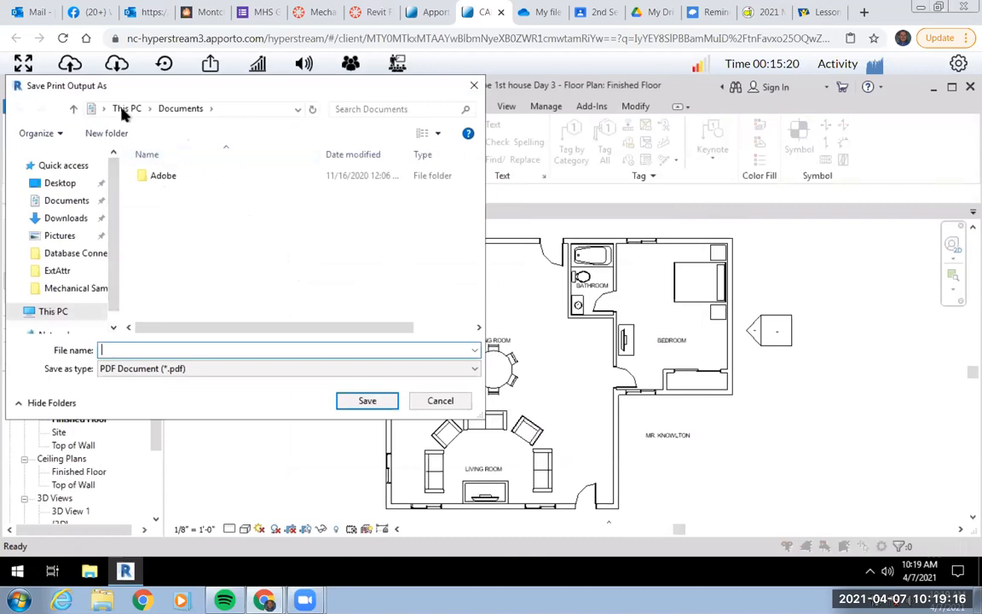
click(56, 183)
click(127, 349)
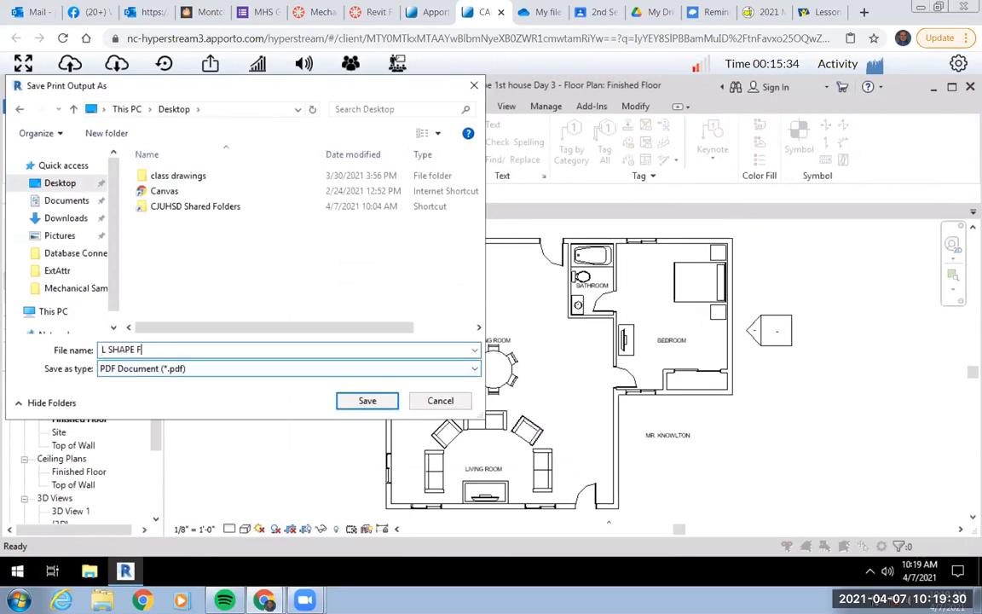
text(OORPLAN)
click(367, 402)
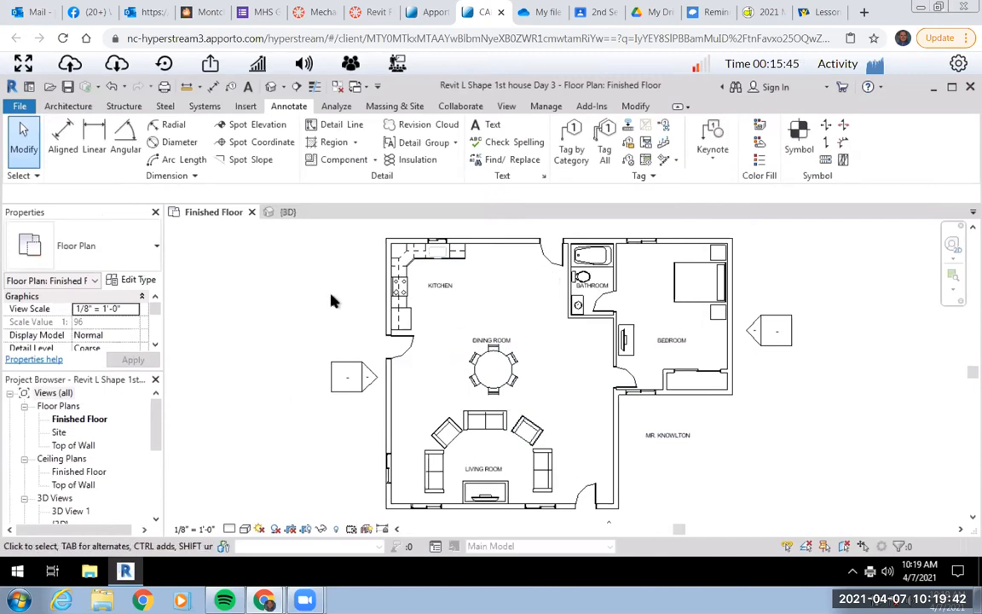
Switch to the house's 3D view, frame the whole exterior, and open its print preview for Microsoft Print to PDF.
click(271, 213)
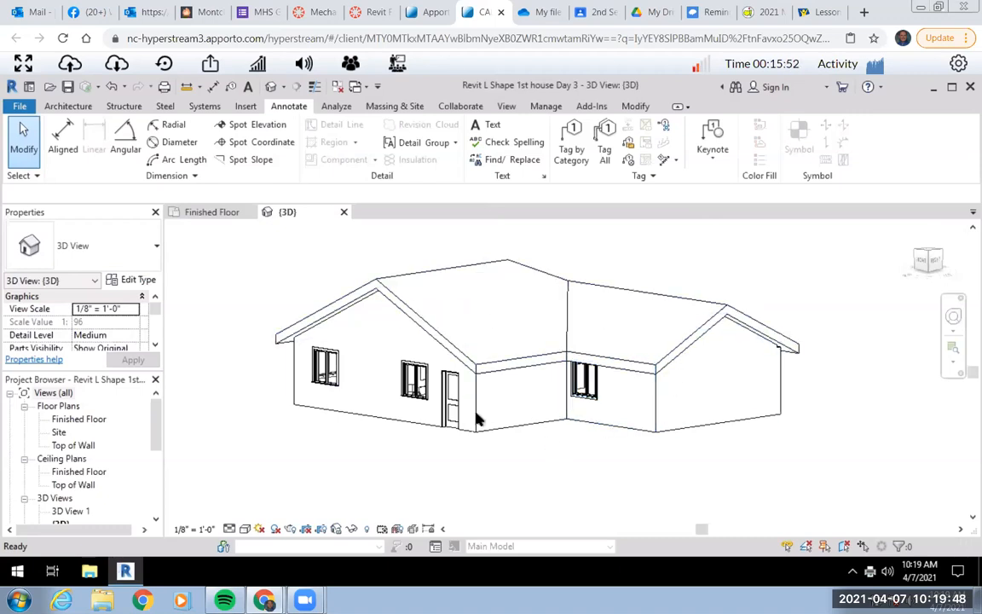
scroll(565, 458, up, 5)
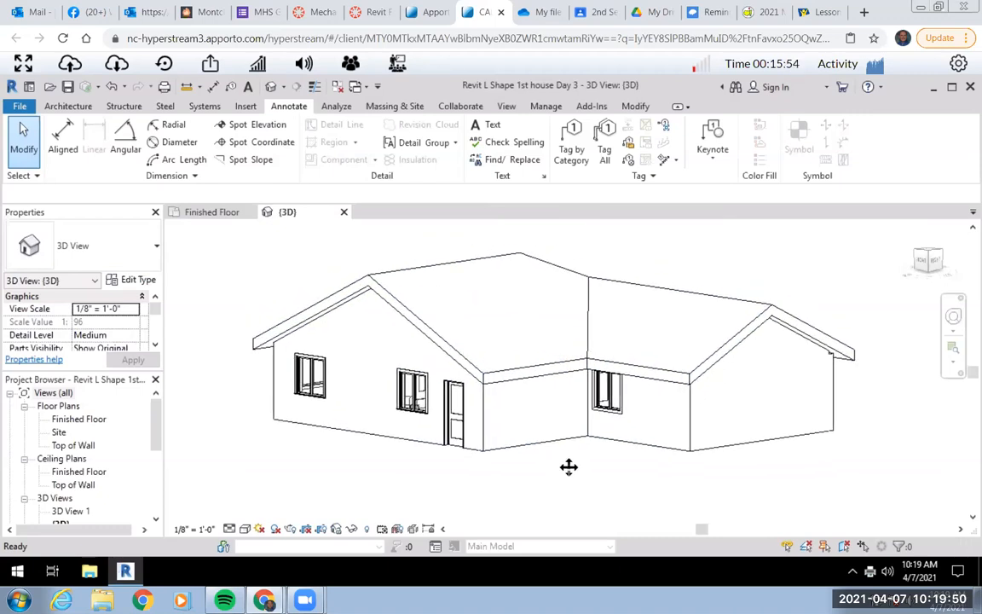
scroll(579, 468, down, 2)
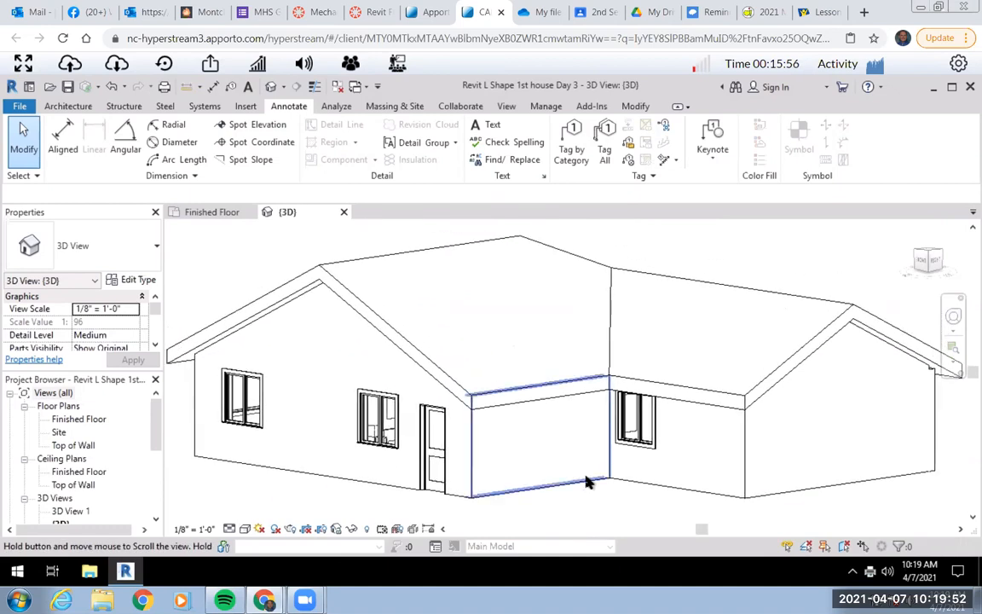
scroll(595, 452, down, 1)
middle_drag(595, 452, 590, 465)
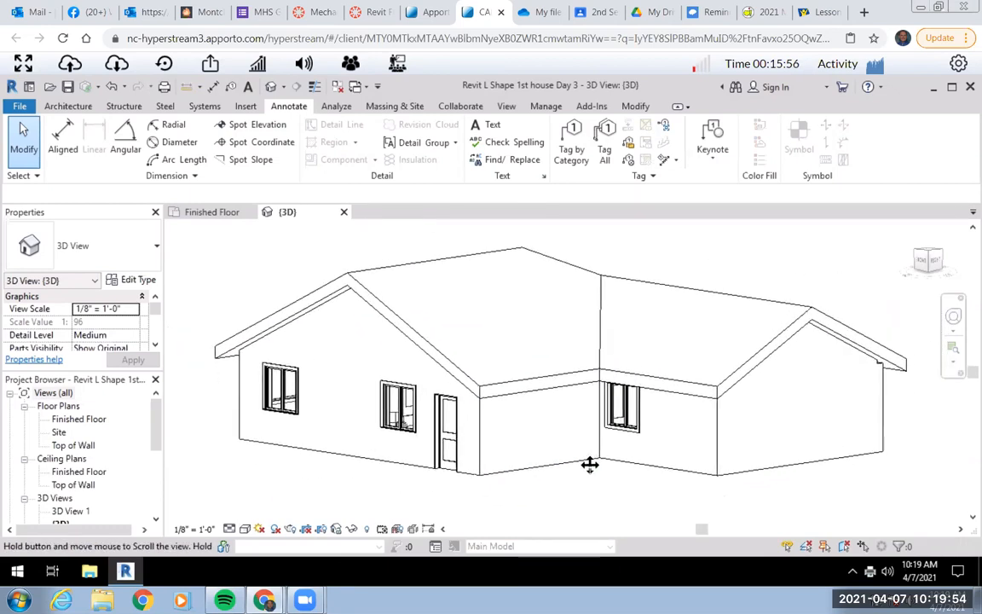
click(19, 106)
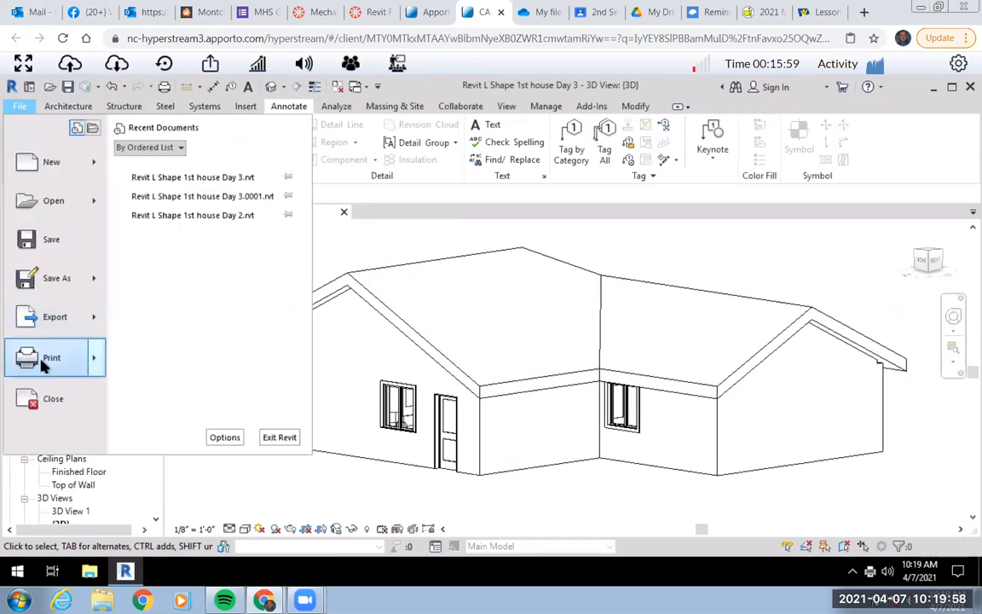
click(43, 360)
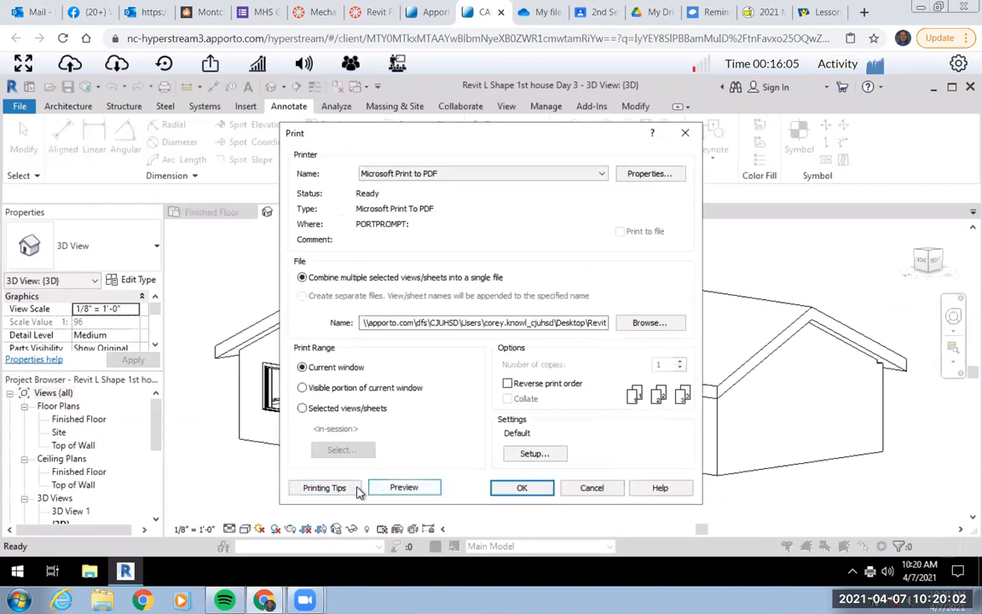
click(400, 488)
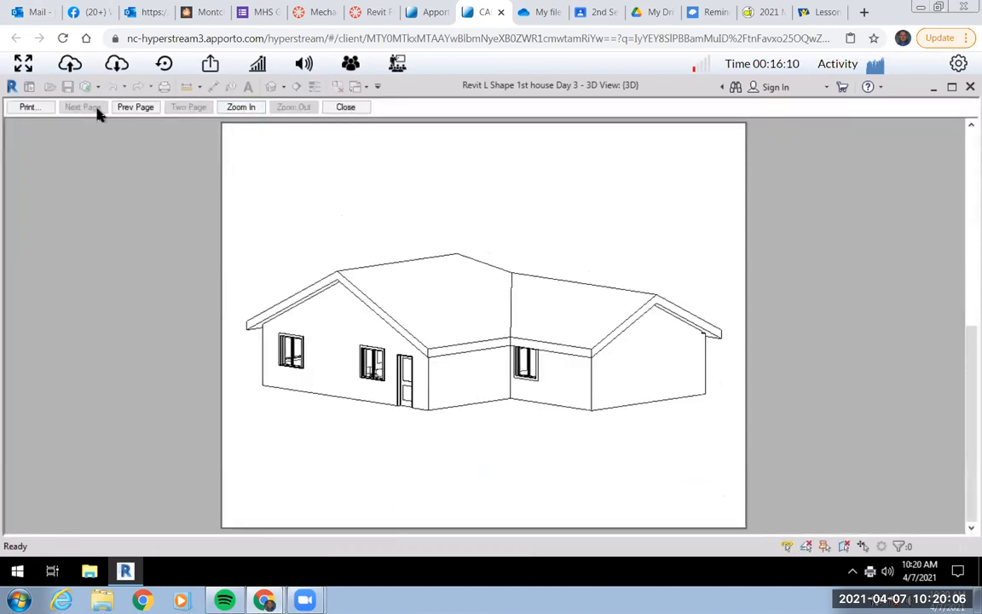
Print the previewed 3D view to a PDF on the Desktop named L SHAPE 3D VIEW.
click(28, 107)
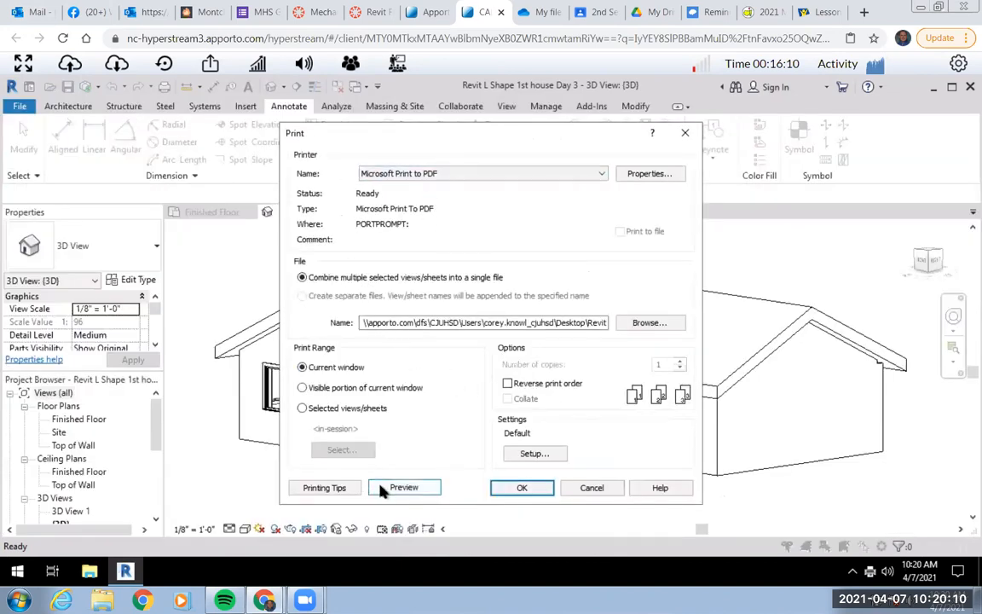
click(520, 488)
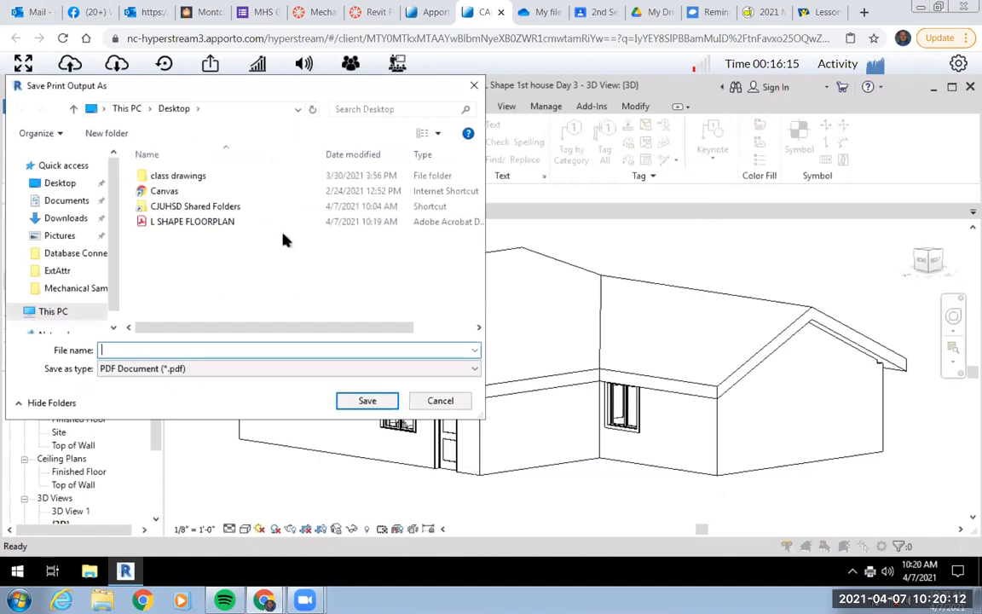
click(56, 184)
click(135, 350)
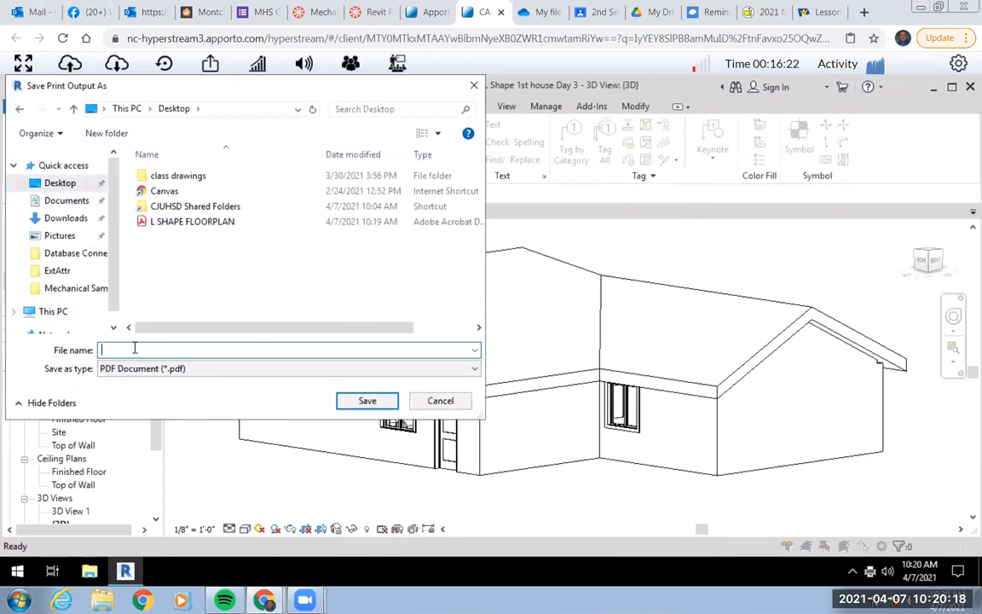
text(LA)
key(BackSpace)
text(SHAPE)
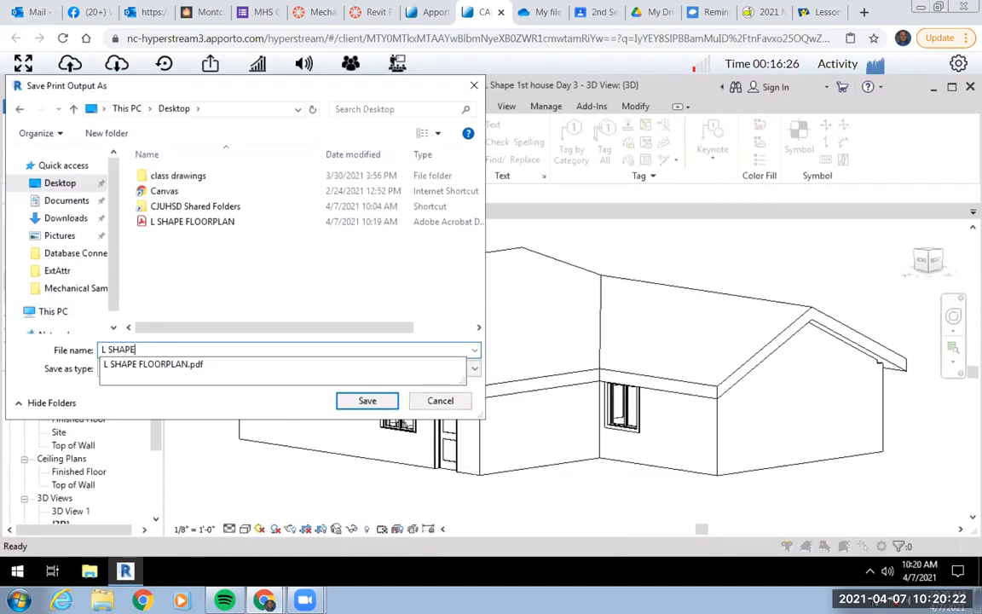
text( 3D)
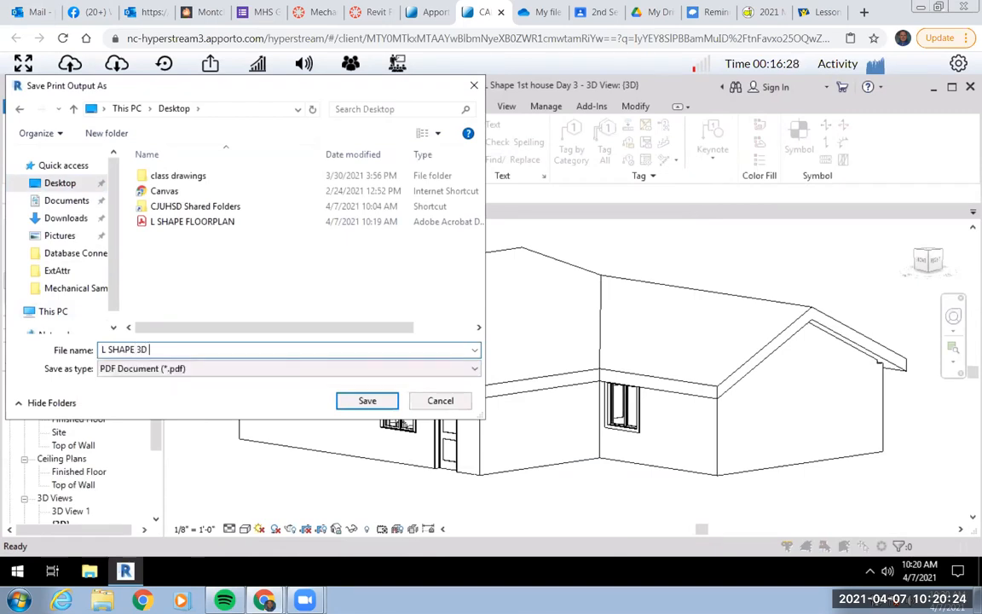
text( VIEW)
click(379, 401)
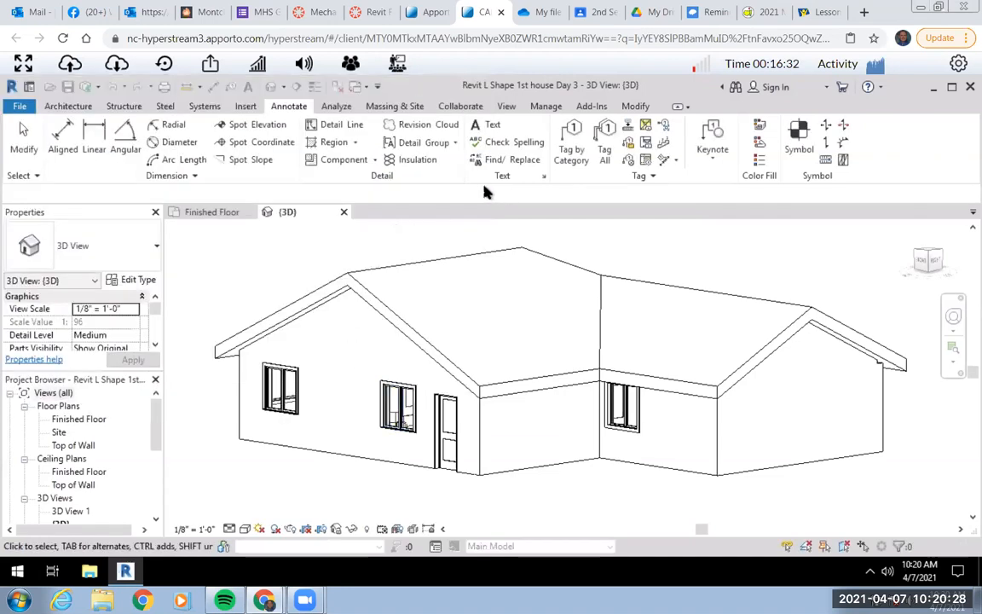
On the Finished Floor plan, place a camera above the dining table's right side, aimed past the kitchen's upper-left corner.
click(217, 213)
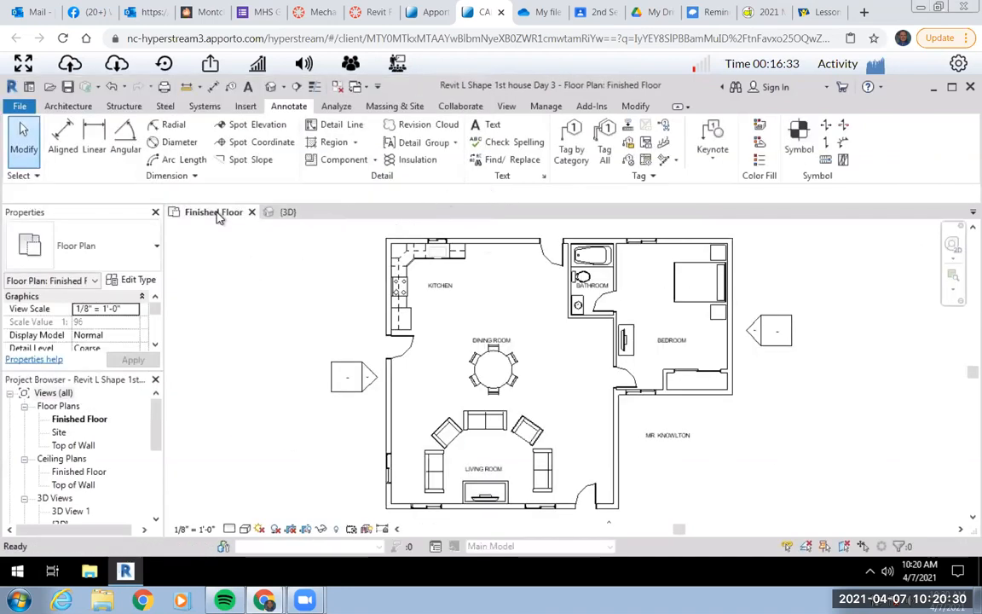
click(284, 86)
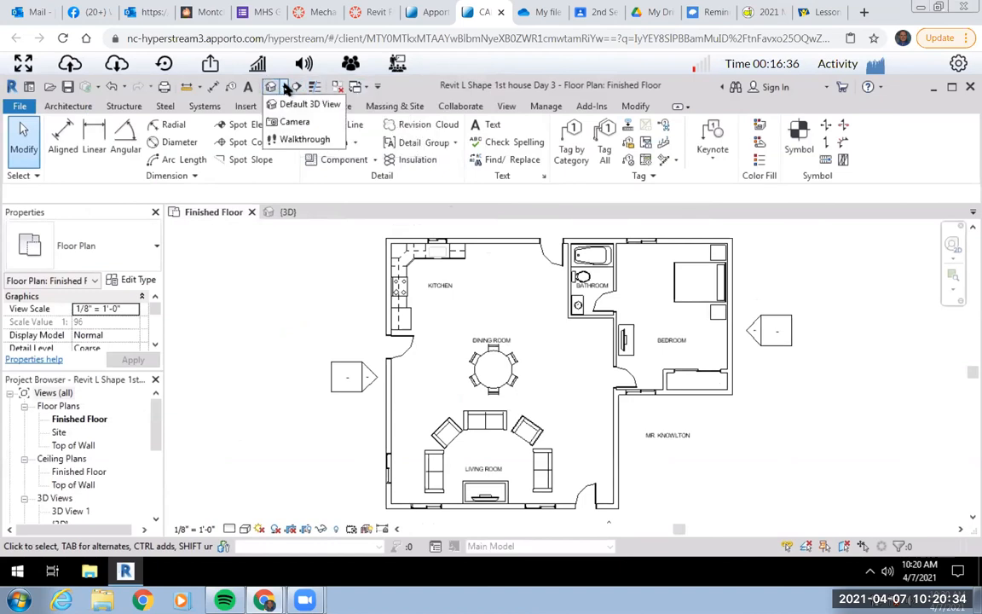
click(282, 124)
click(535, 333)
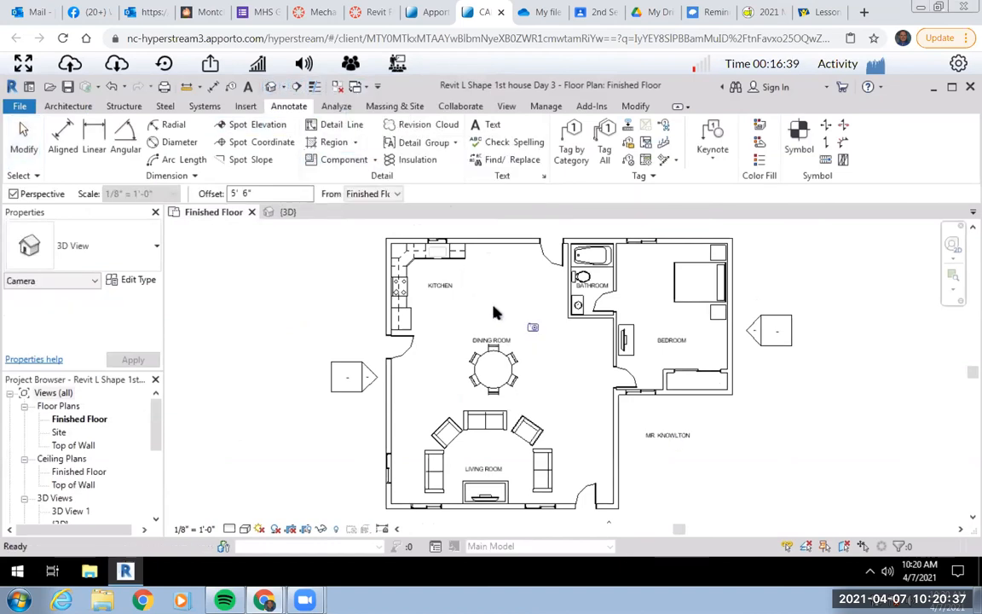
click(357, 240)
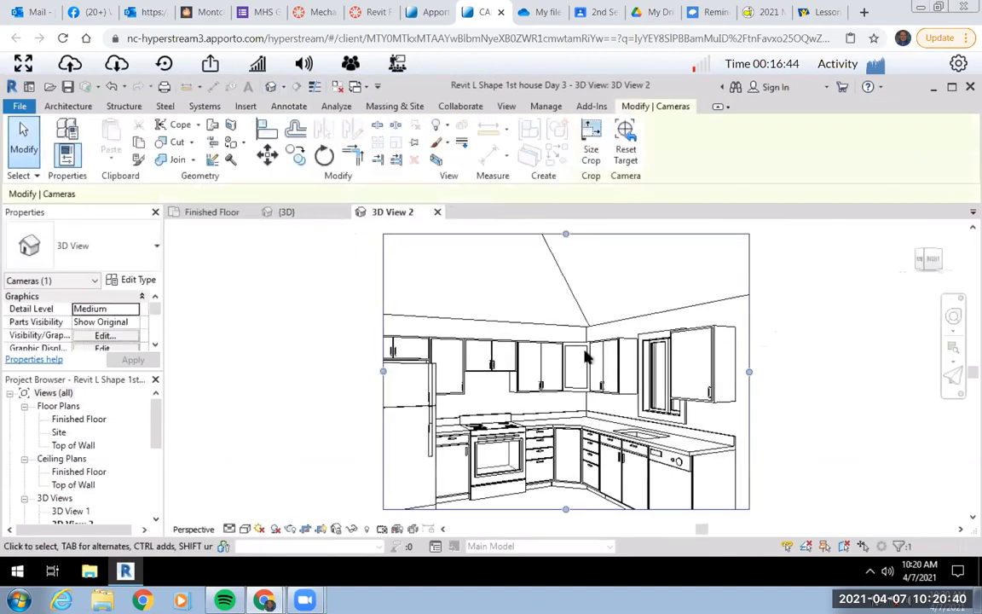
Enlarge the kitchen camera view's crop region on its right, lower and left sides to include the whole refrigerator, door and floor.
middle_drag(596, 379, 600, 358)
click(750, 346)
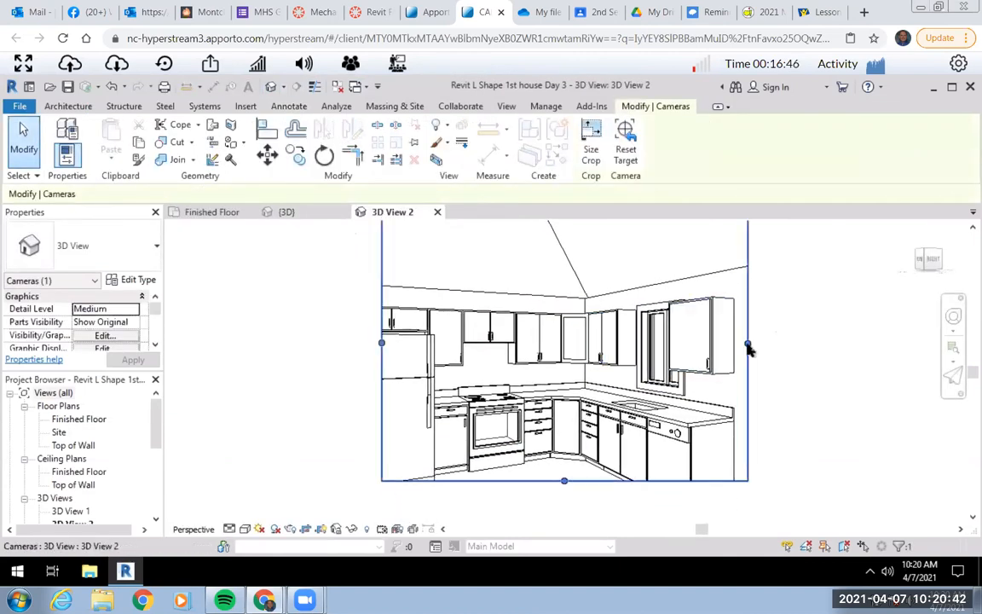
drag(748, 341, 791, 342)
drag(586, 481, 587, 521)
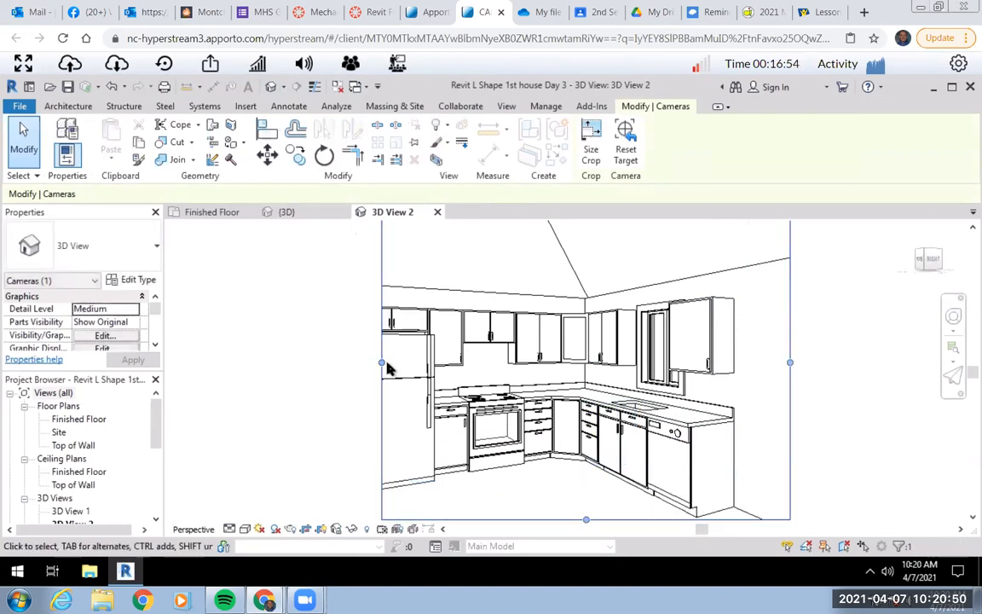
drag(383, 364, 265, 364)
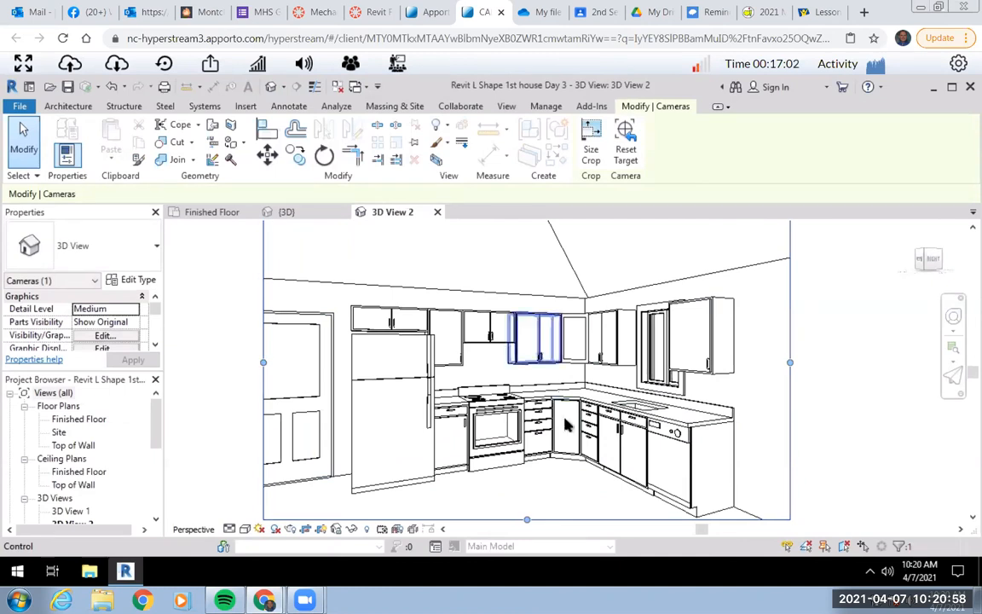
scroll(559, 415, up, 1)
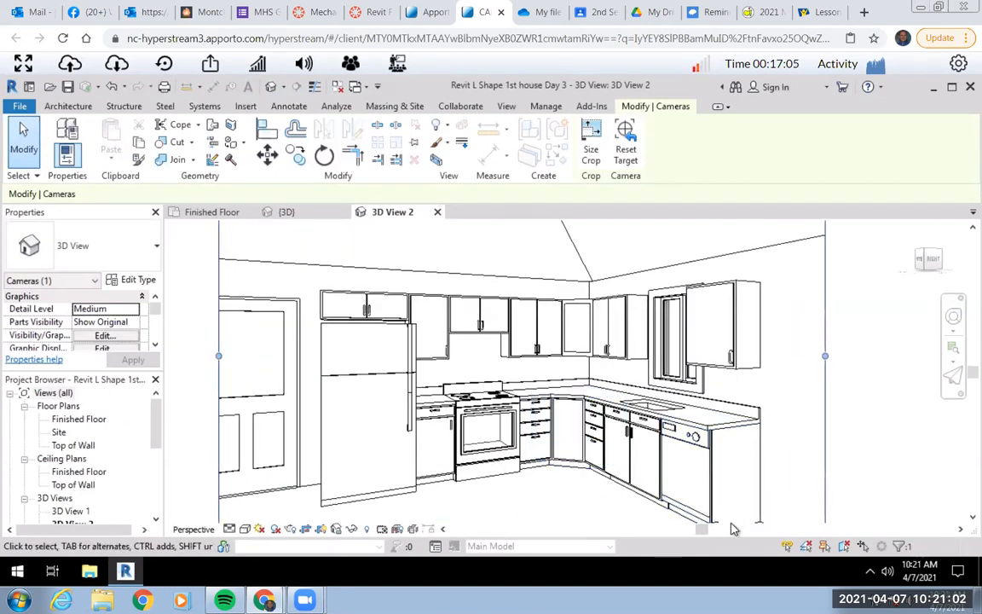
middle_drag(585, 402, 582, 368)
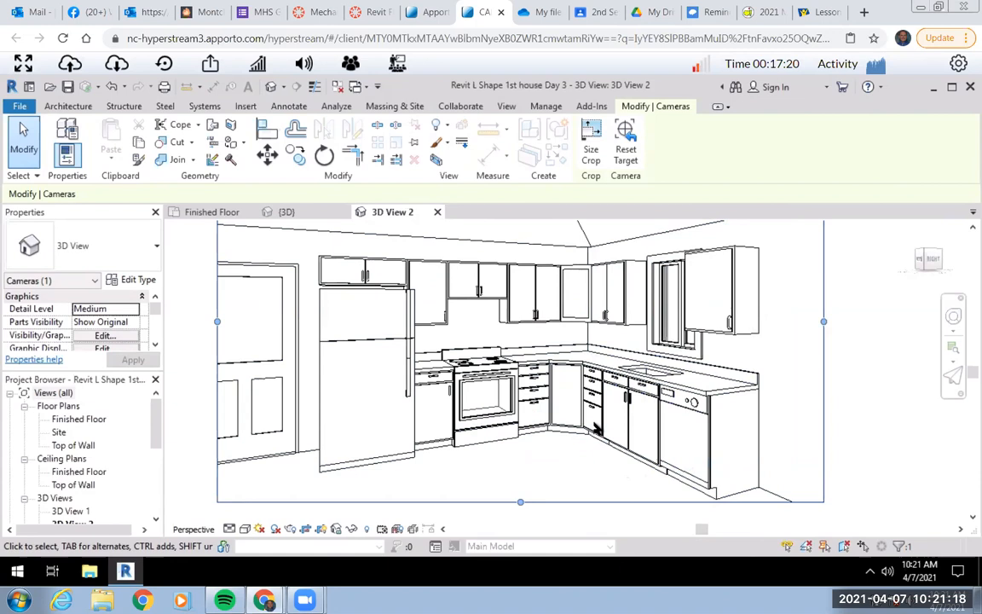
click(861, 426)
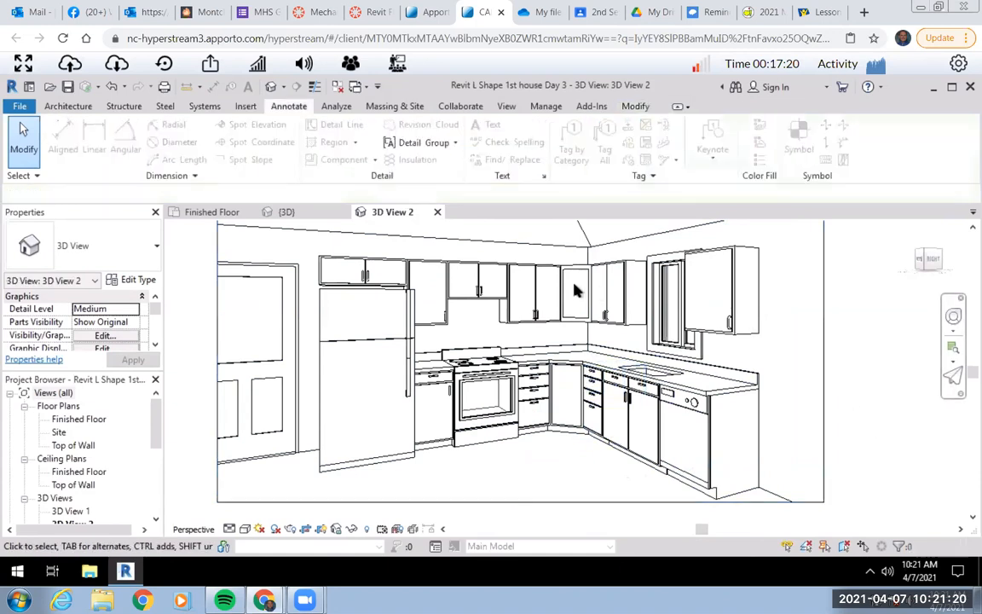
Open the print preview of the kitchen camera view for the current window with Microsoft Print to PDF.
click(20, 106)
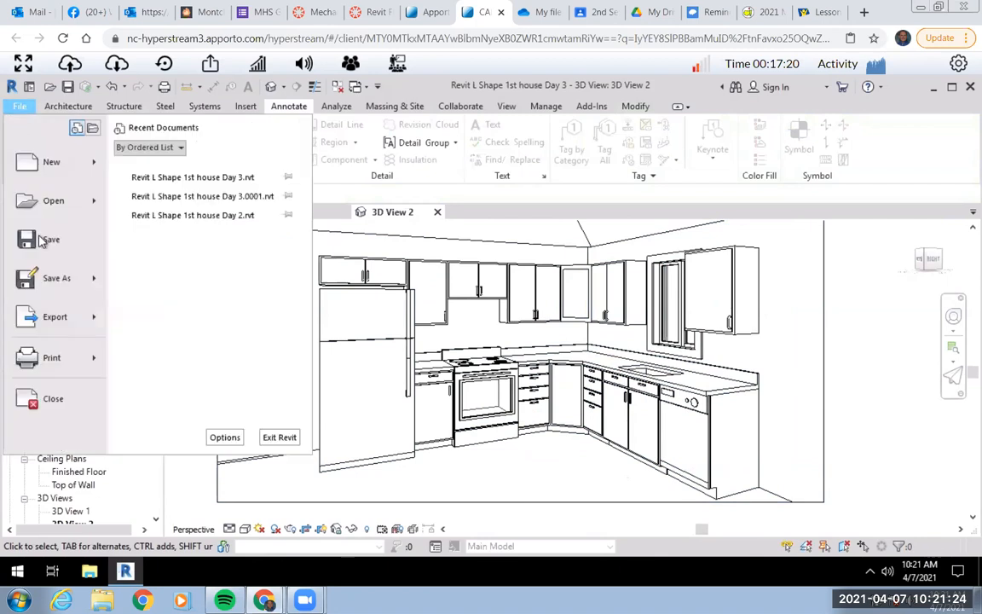
click(42, 352)
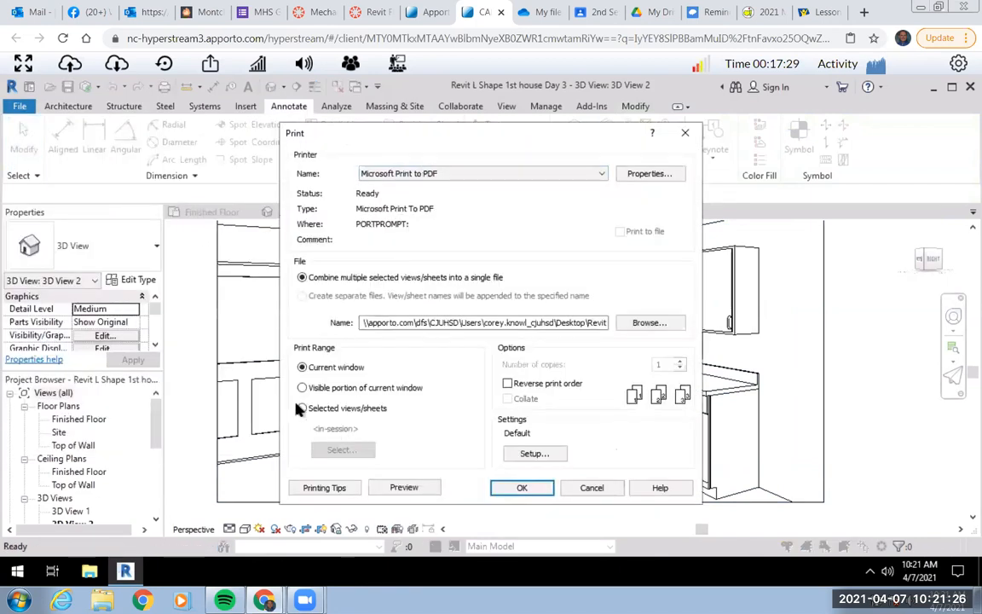
click(405, 488)
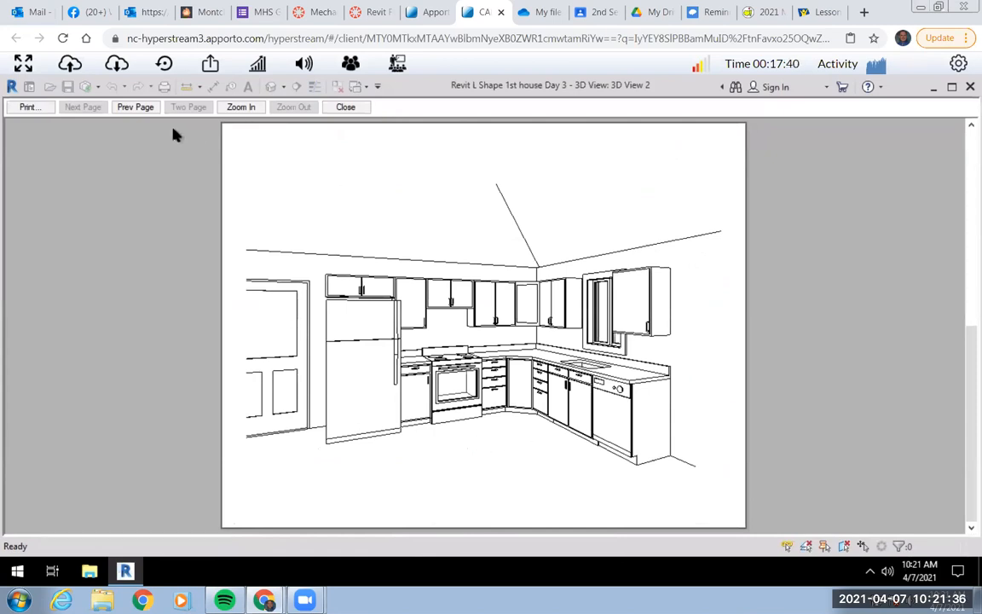
Print the kitchen view to a Desktop PDF named L SHAPE KITCHEN and minimize the program to show the desktop.
click(29, 107)
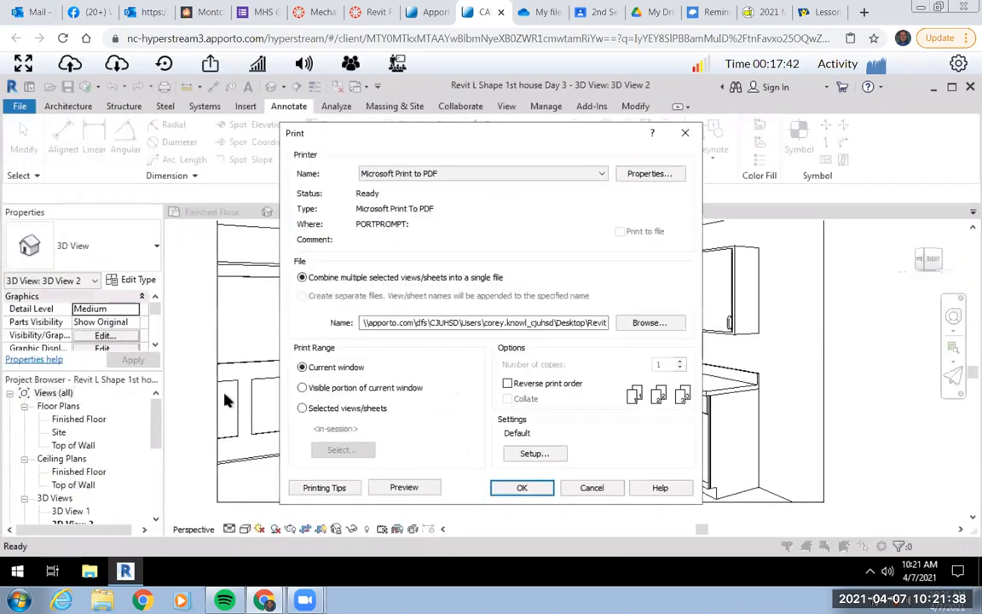
click(522, 489)
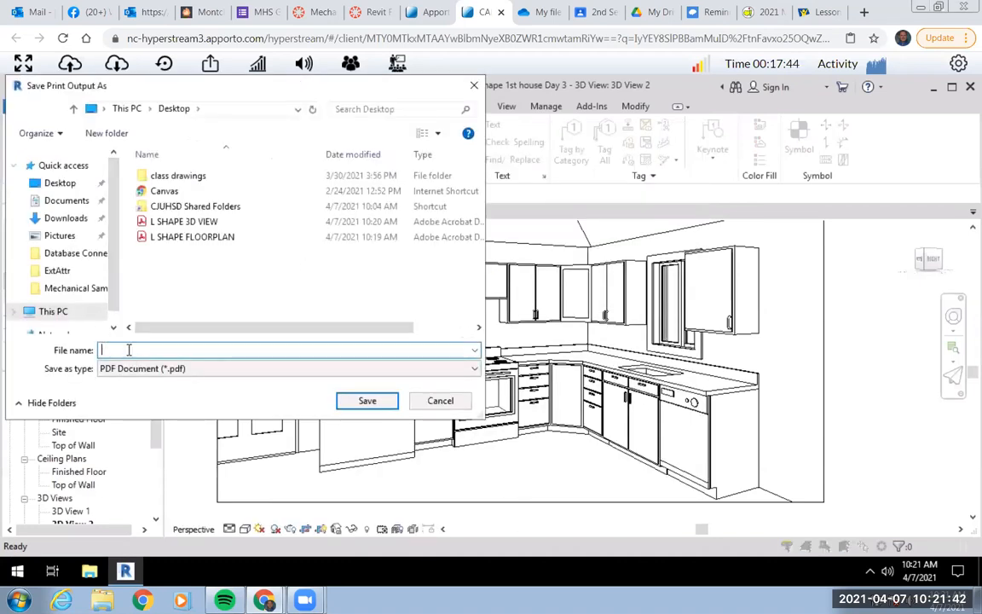
text(L SHAPE)
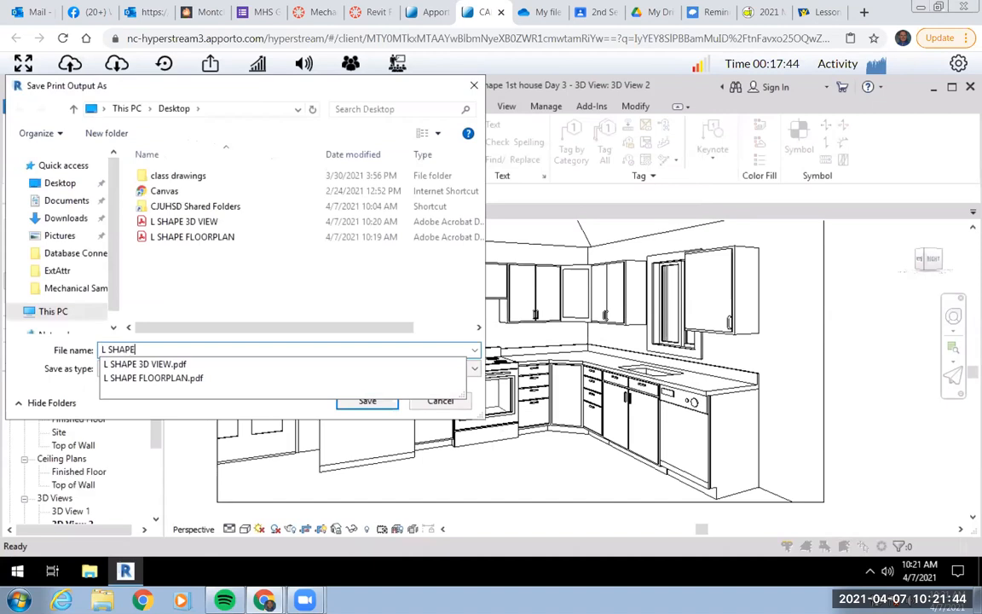
text( KITCHEN)
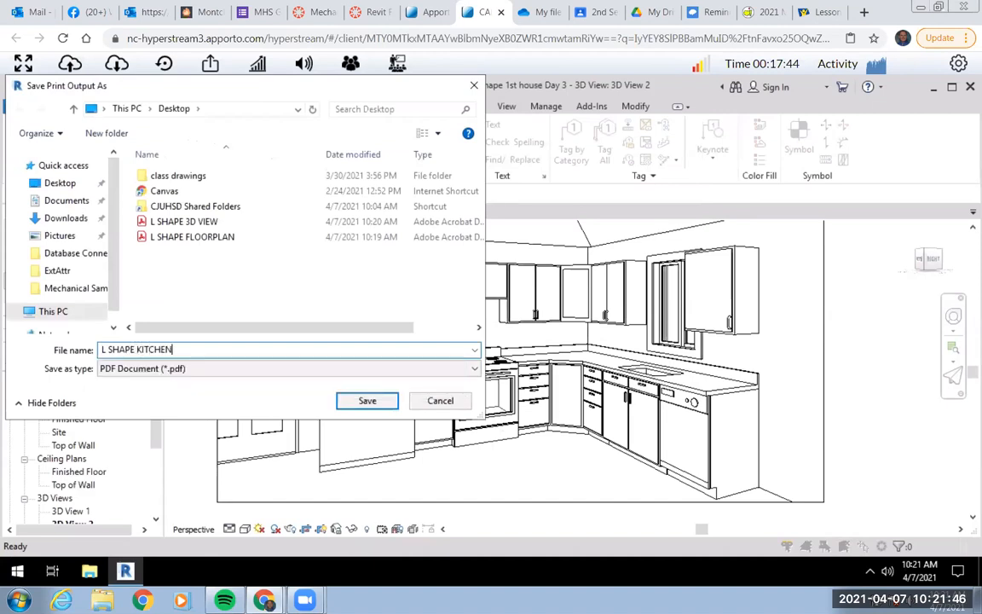
click(369, 402)
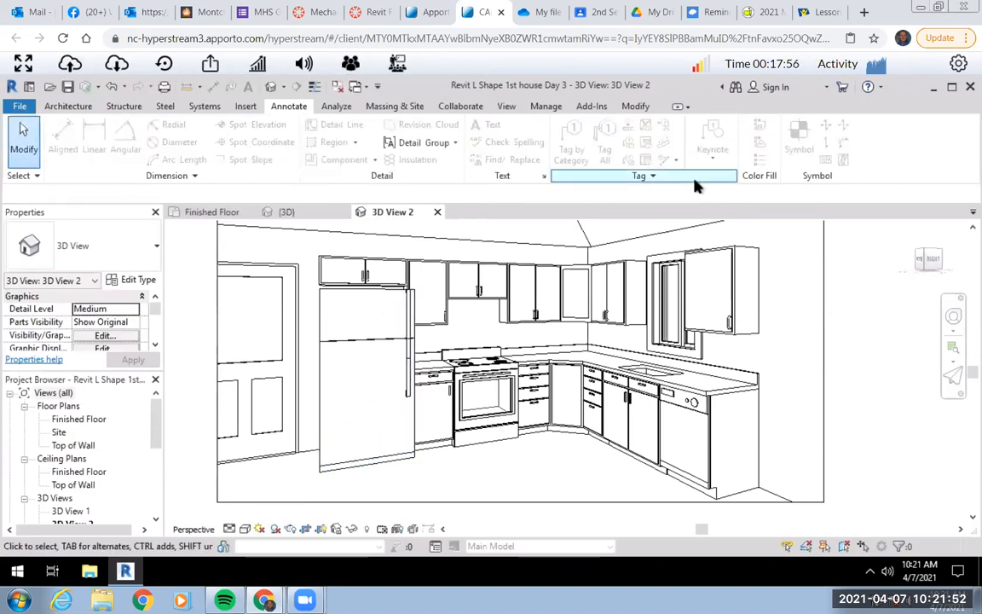
click(934, 89)
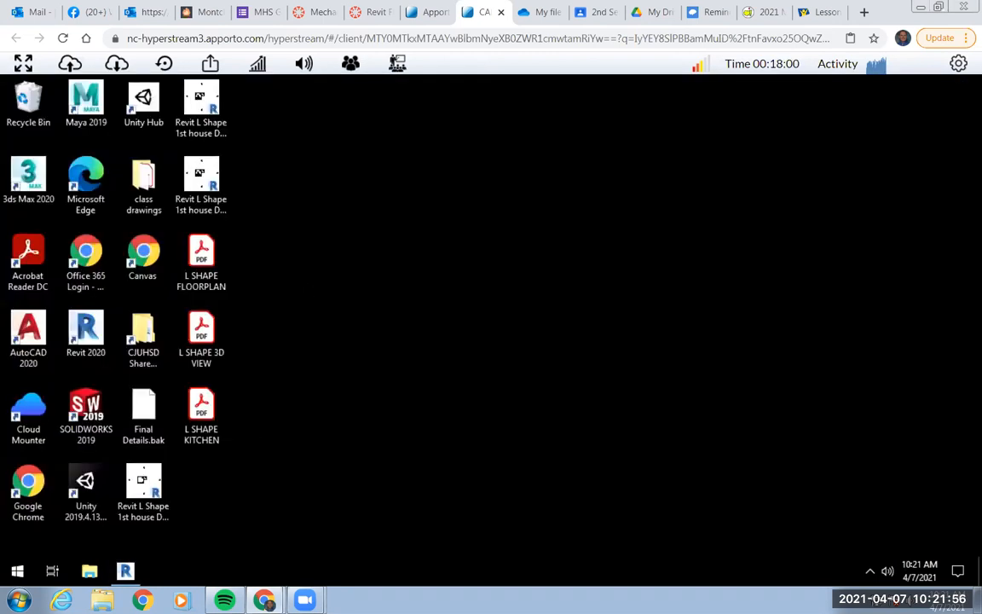